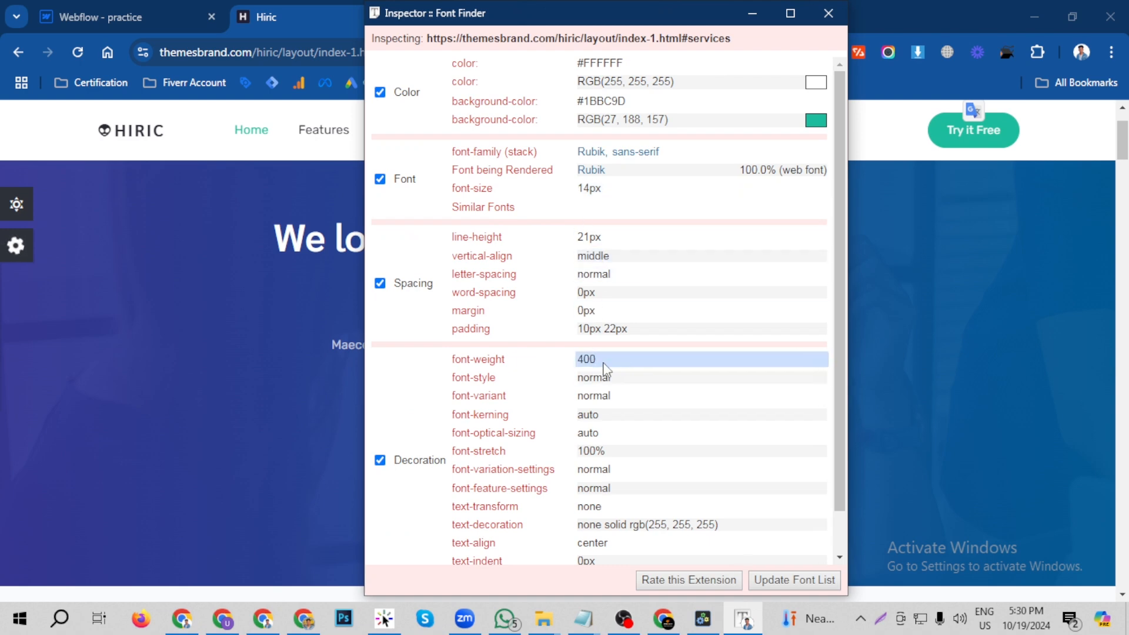
- Close the font inspector, return to the Webflow tab, and set the button's line height to 21 px and font to Rubik
click(828, 13)
click(199, 13)
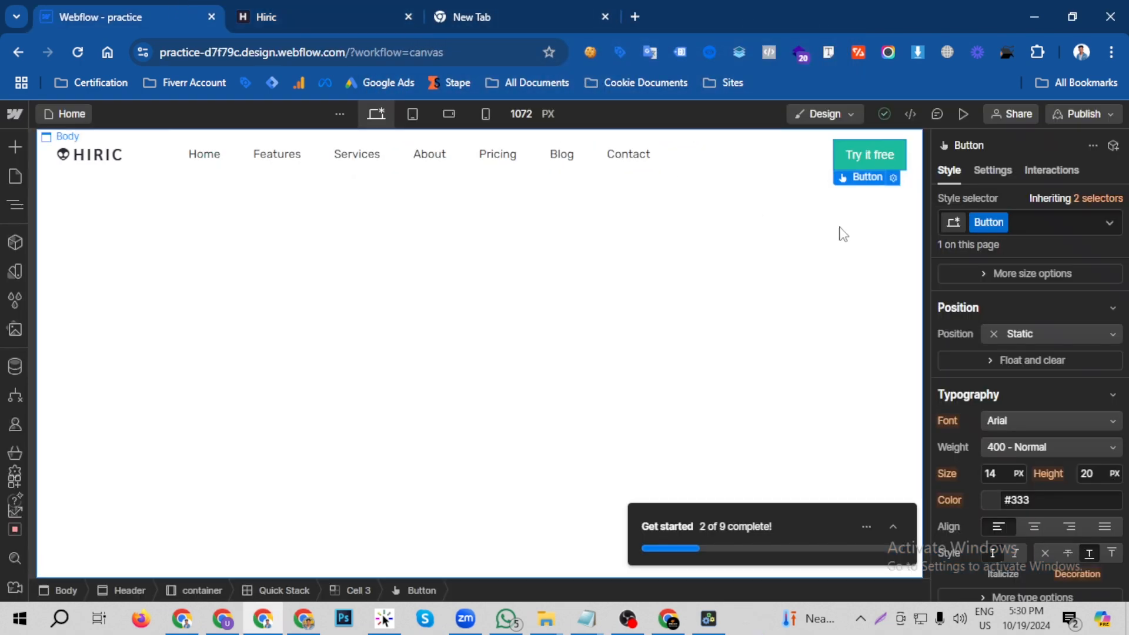
click(1095, 472)
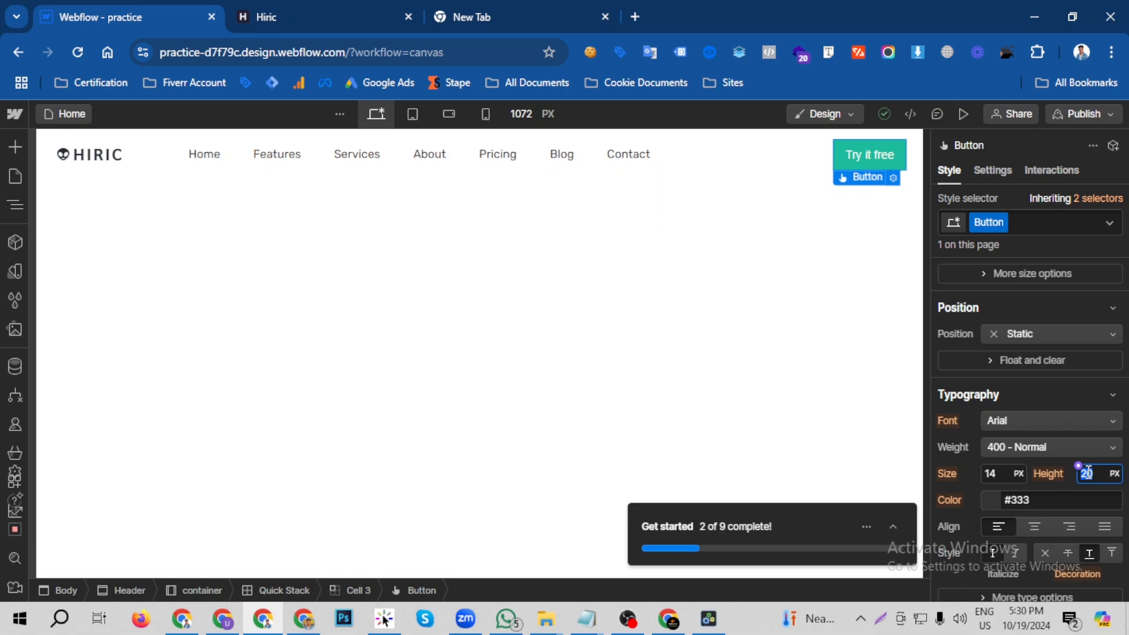
key(Return)
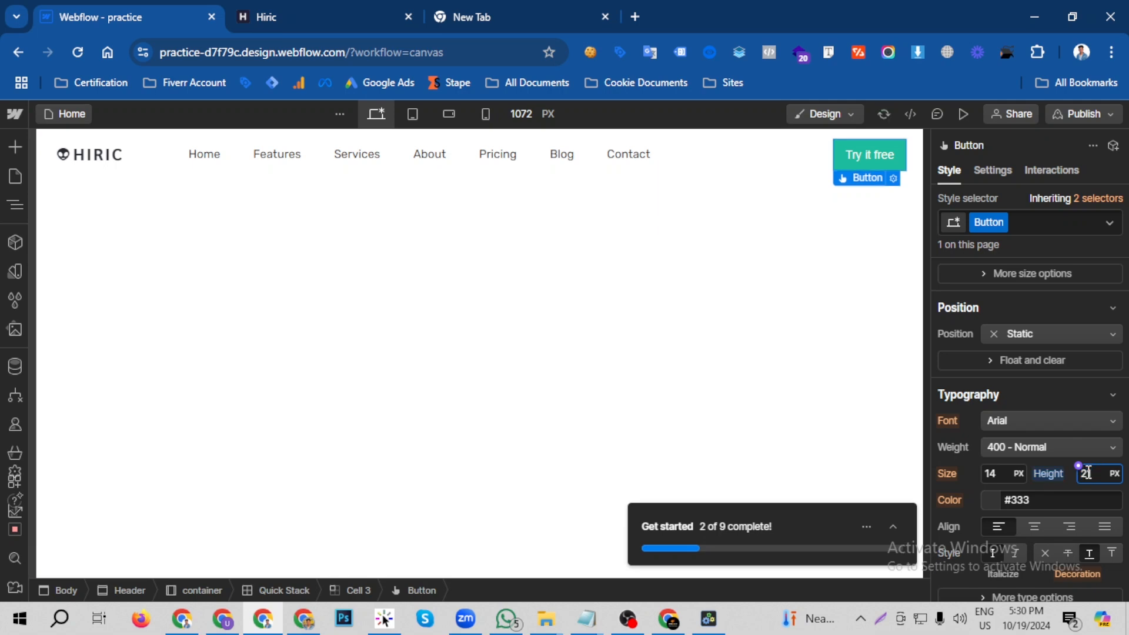
click(1034, 419)
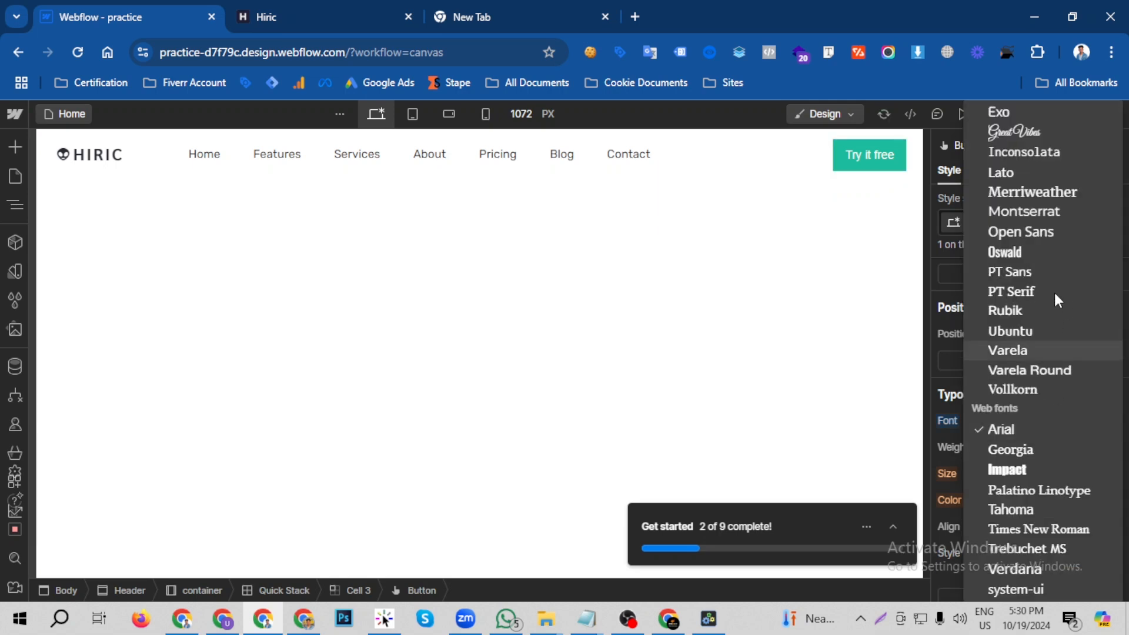
click(1035, 307)
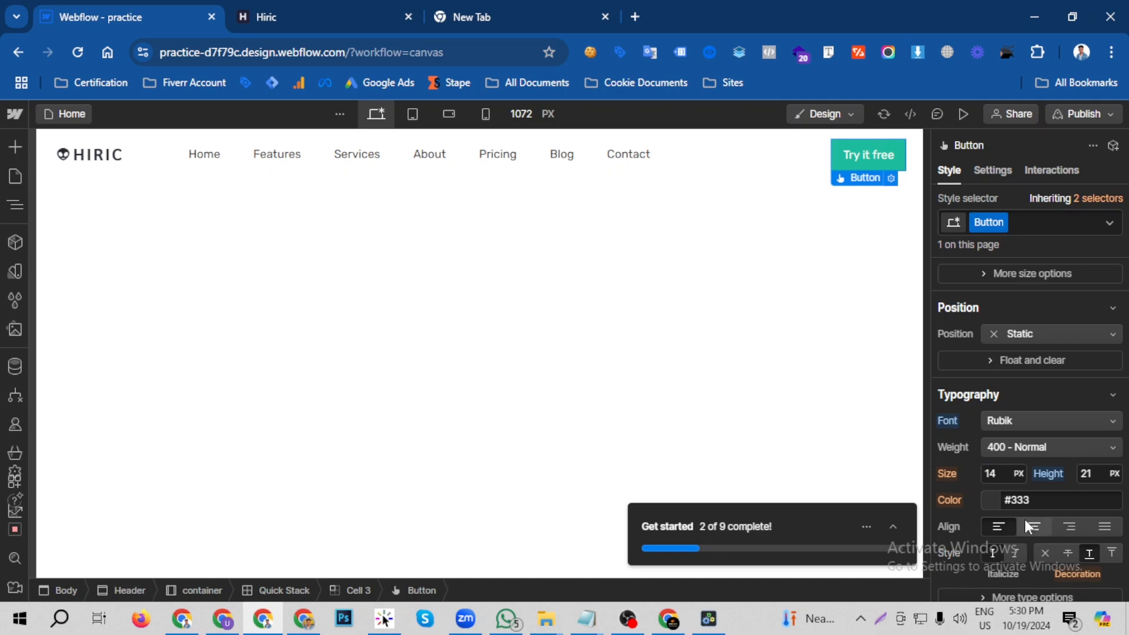
- Set the button's text color to white
click(990, 499)
drag(937, 327, 926, 213)
click(941, 200)
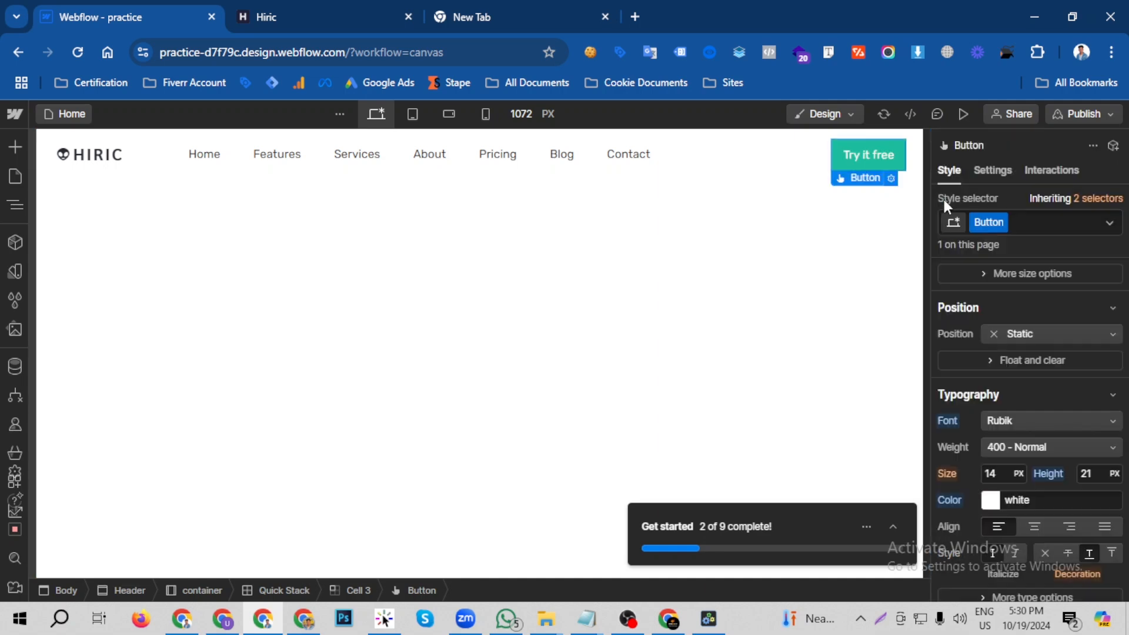
- Set the button's top and bottom padding to 10 px
scroll(1066, 424, up, 5)
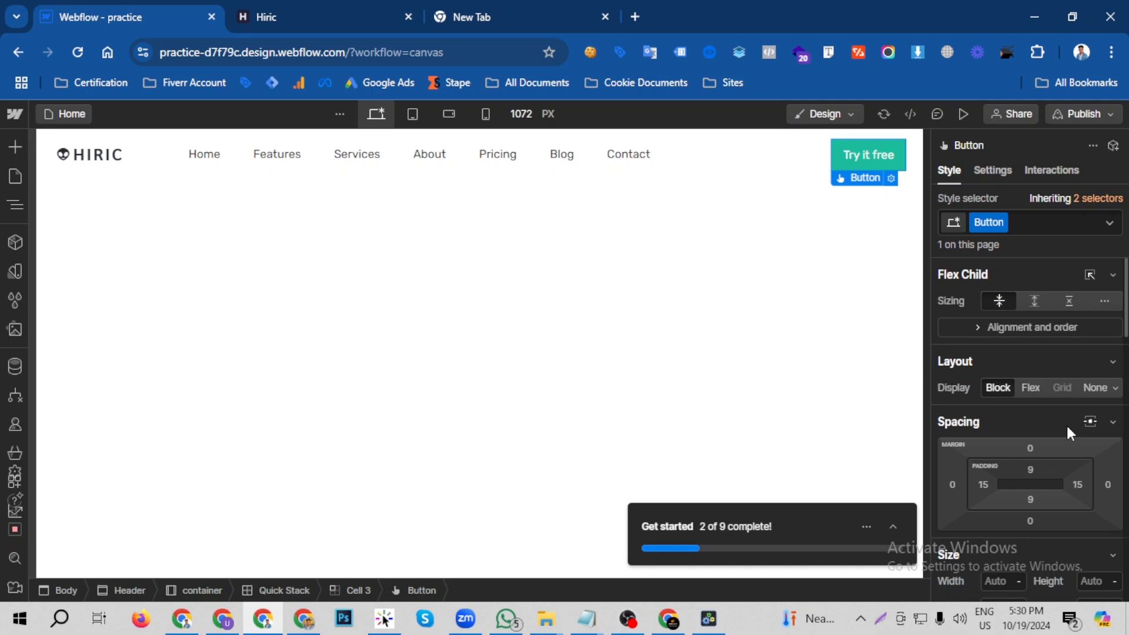
click(1029, 467)
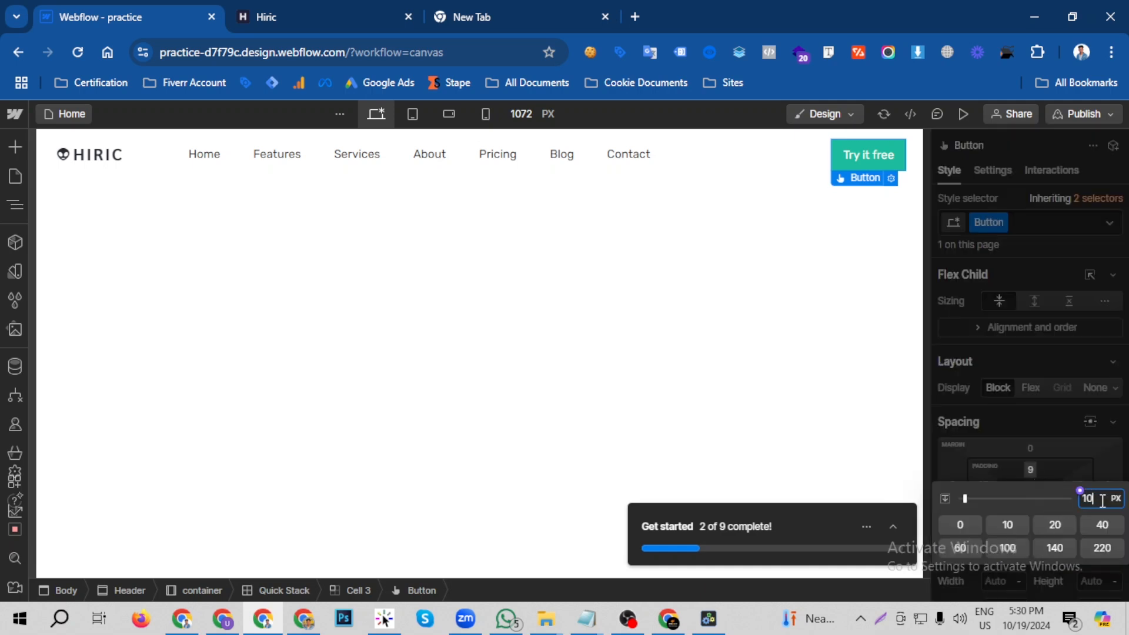
key(Return)
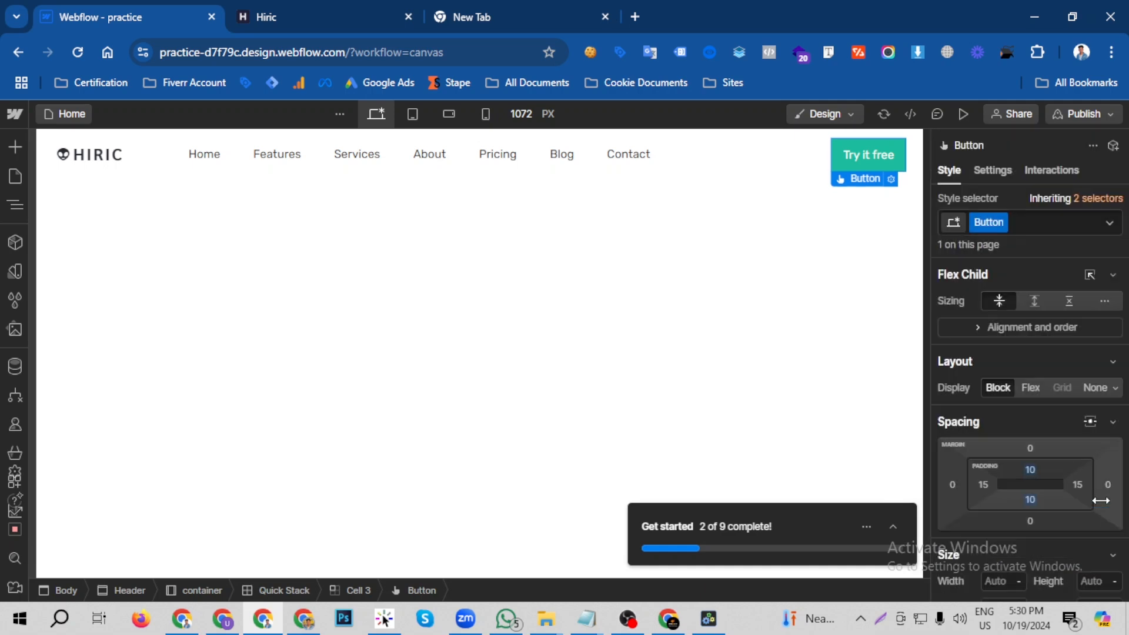
- Check the reference Try it Free button's padding with Font Finder and set the Webflow button's left and right padding to 22 px
click(407, 7)
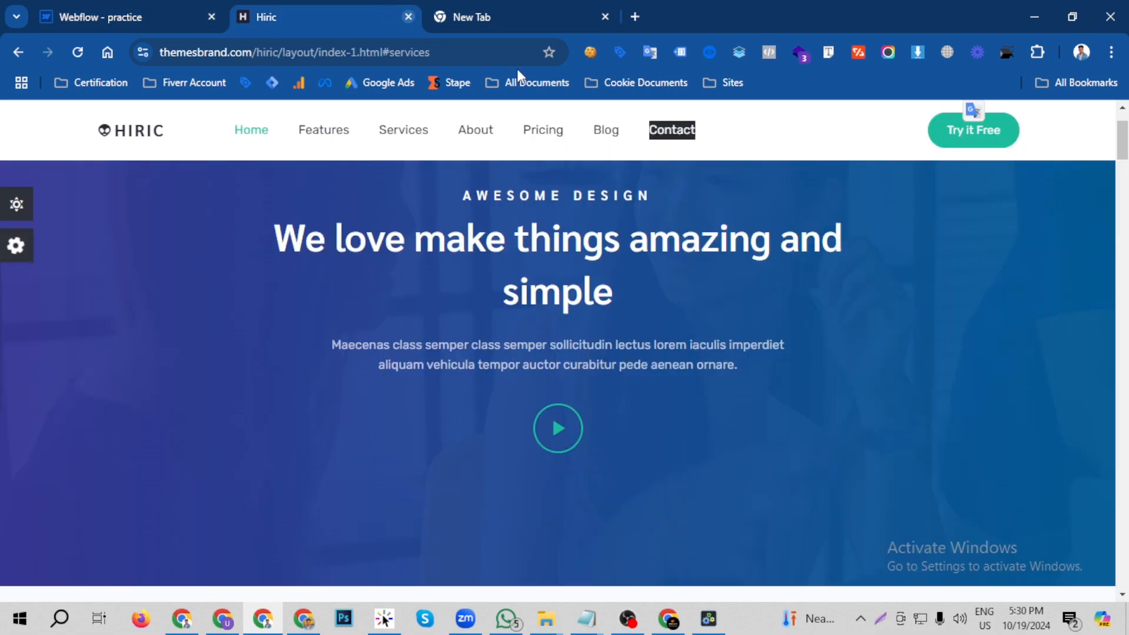
click(831, 52)
click(953, 138)
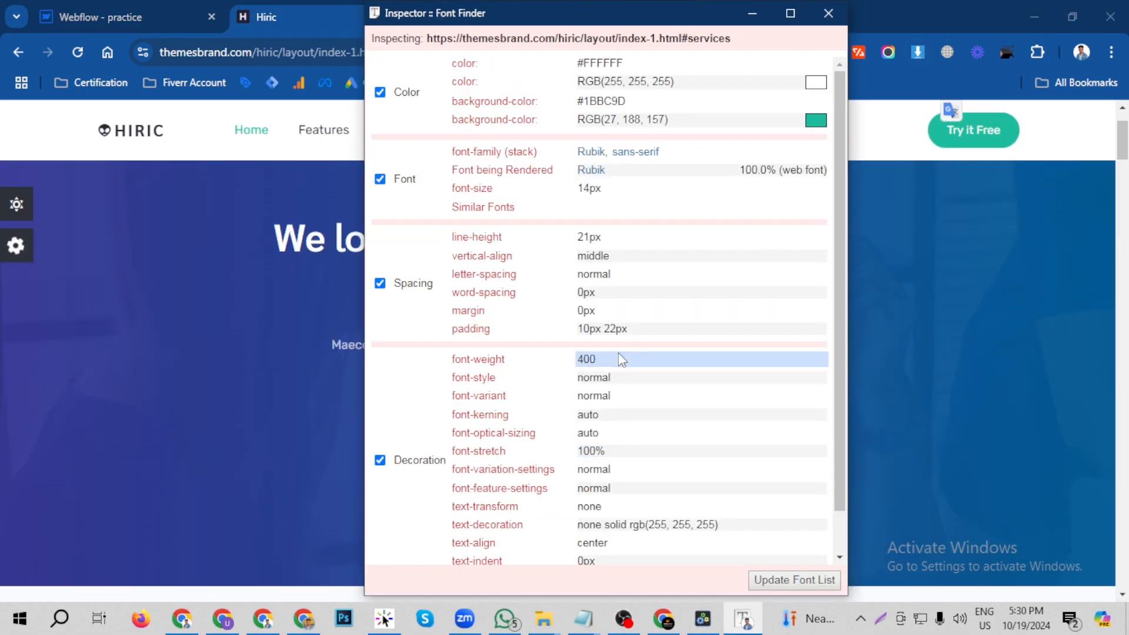
click(828, 12)
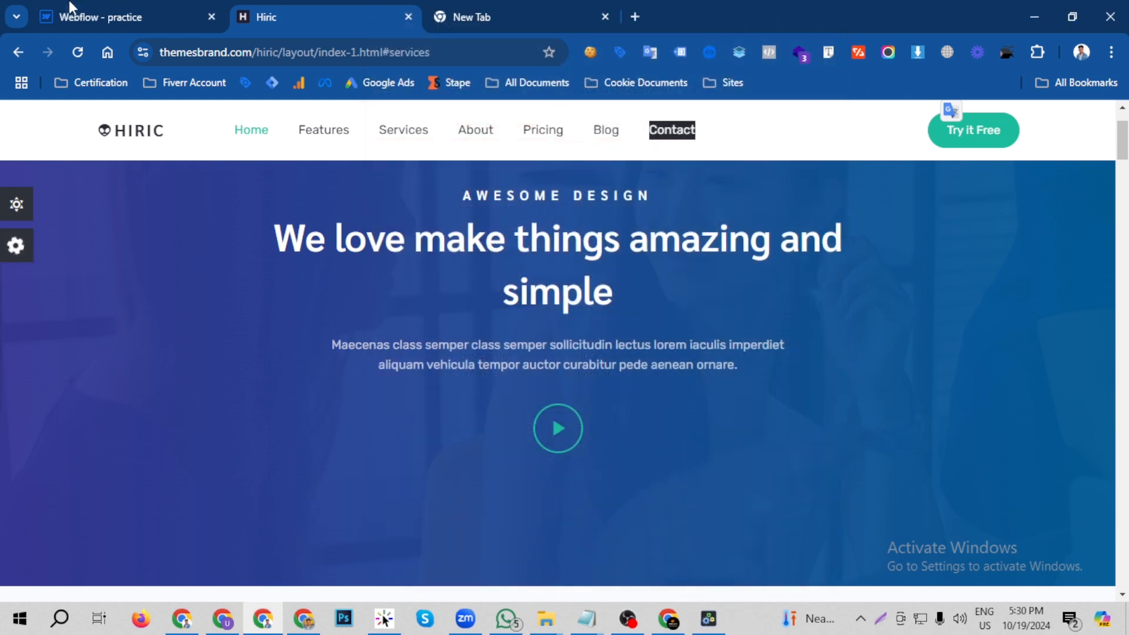
click(71, 7)
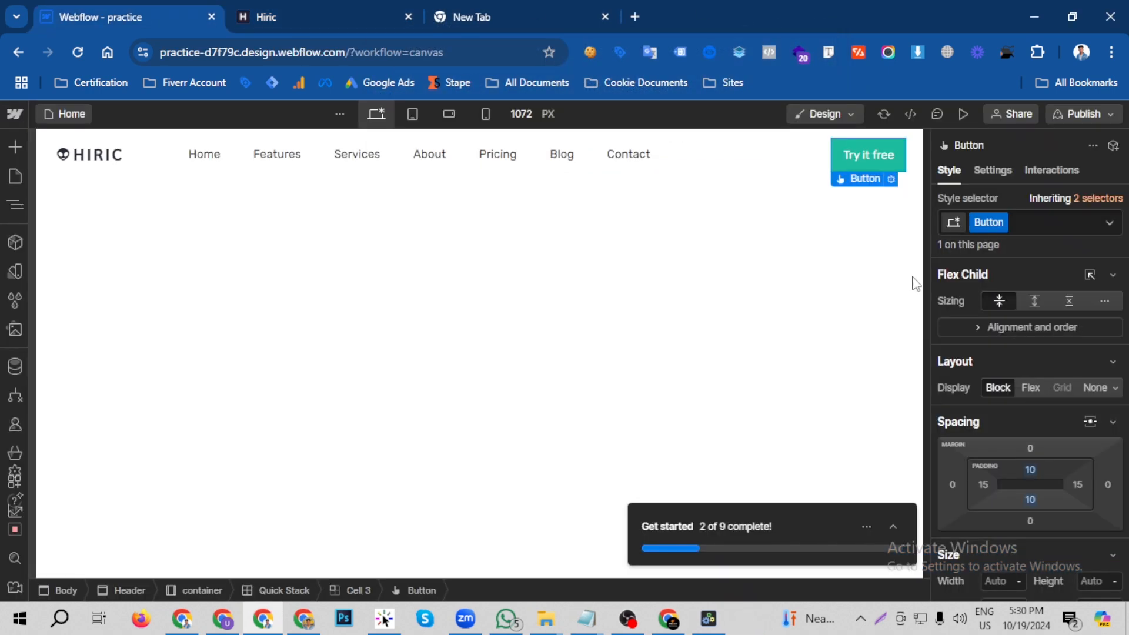
click(1078, 487)
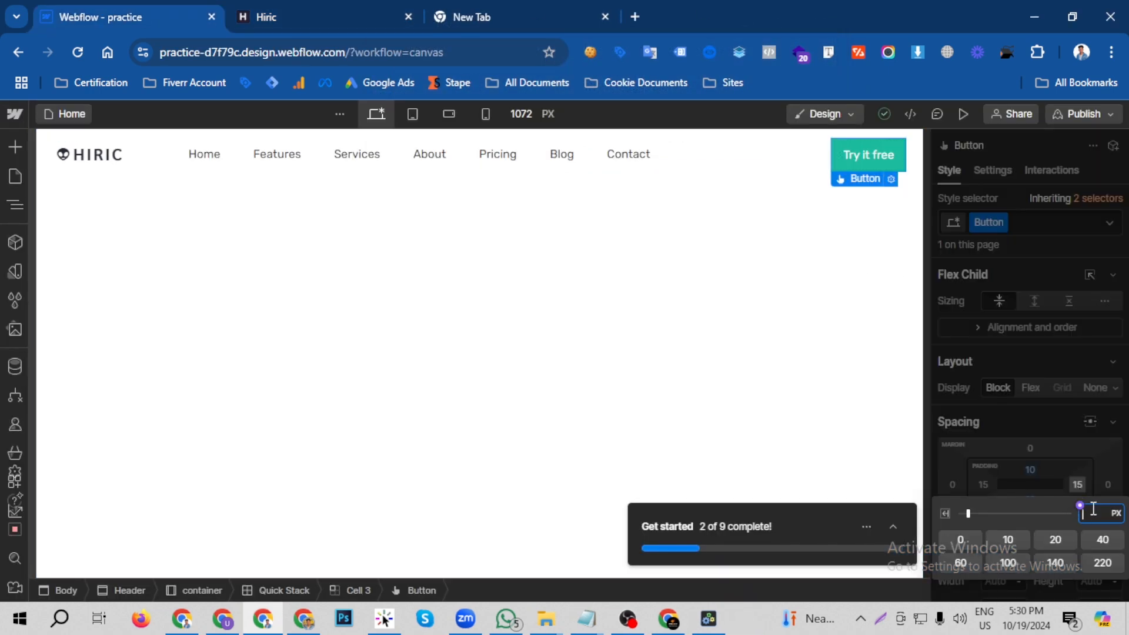
key(alt+Return)
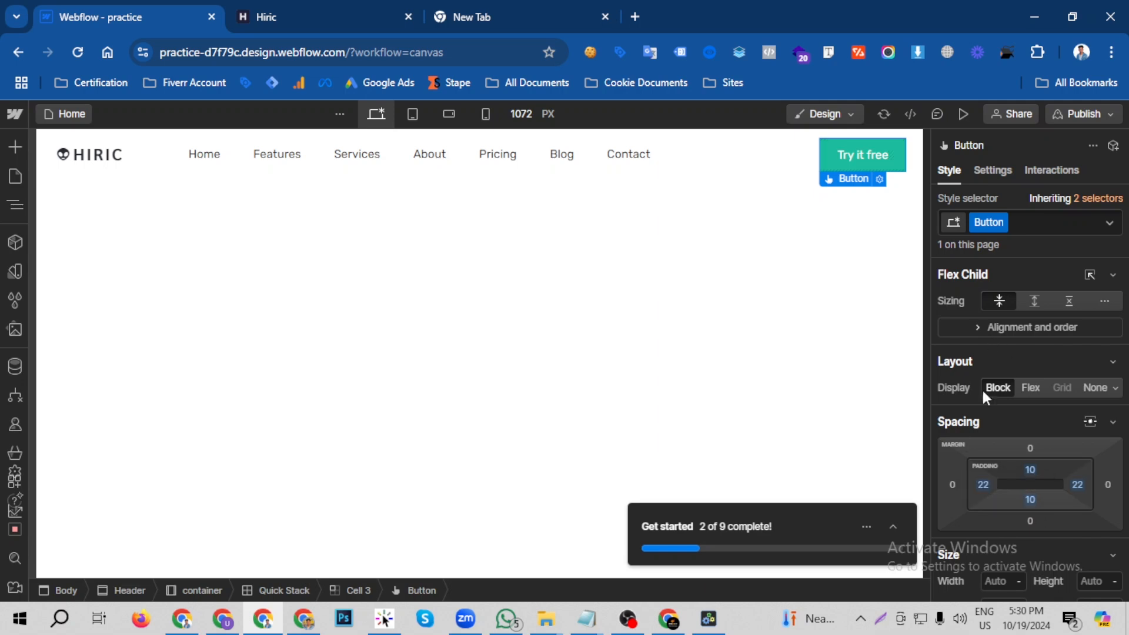
- Set the button's border radius to 10 px and compare its corners with the button on the Hiric reference page
click(241, 8)
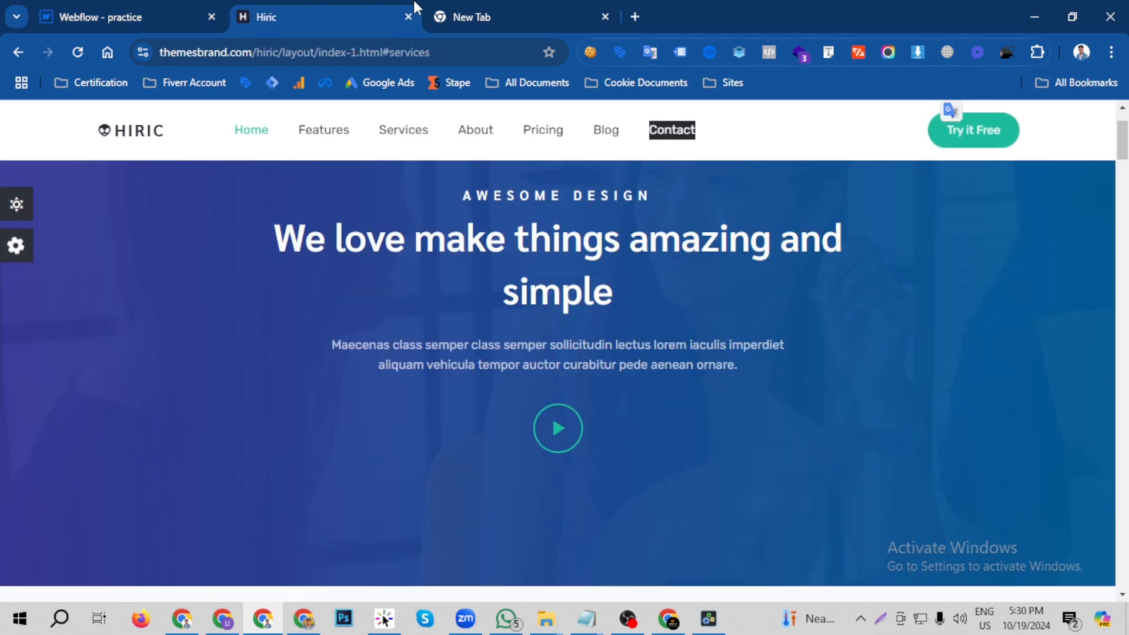
click(141, 16)
scroll(1064, 435, down, 6)
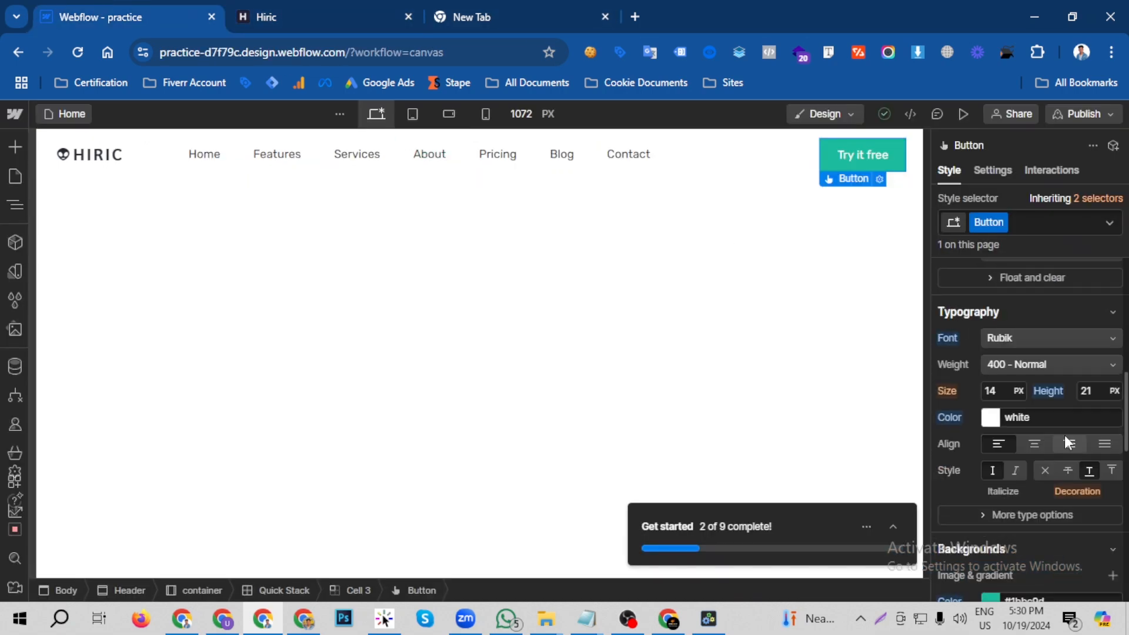
scroll(1065, 436, down, 2)
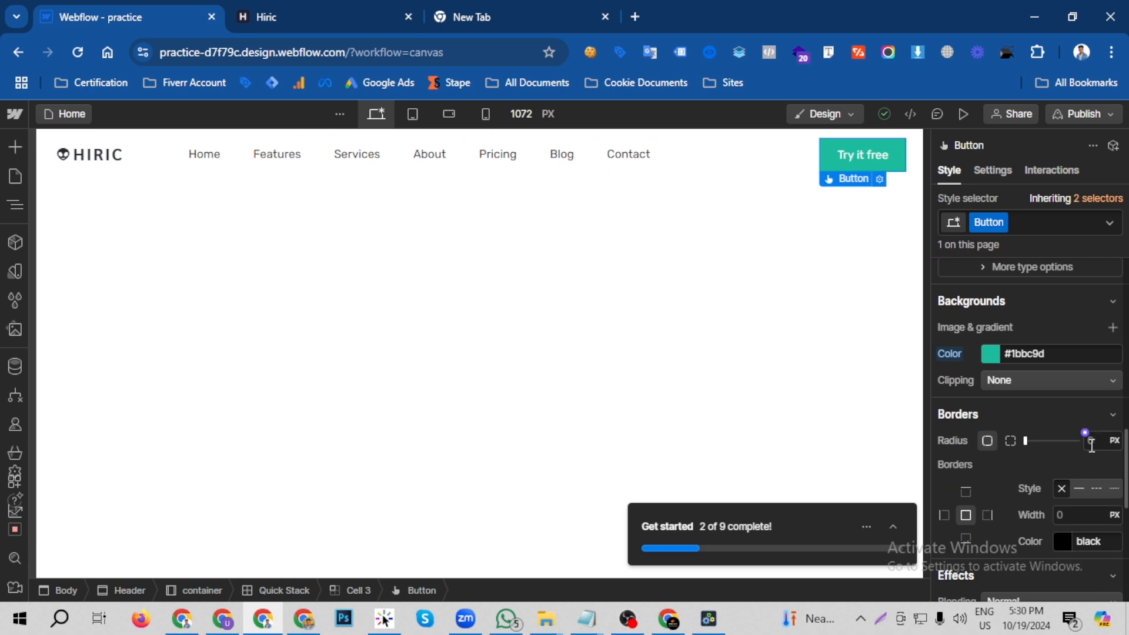
text(1)
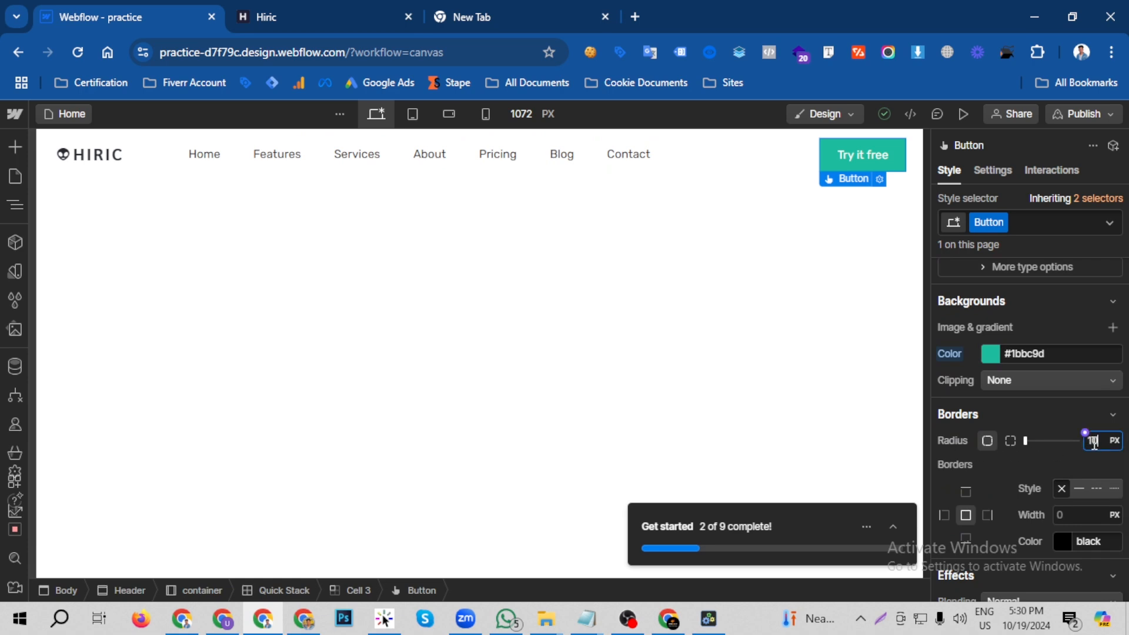
click(355, 8)
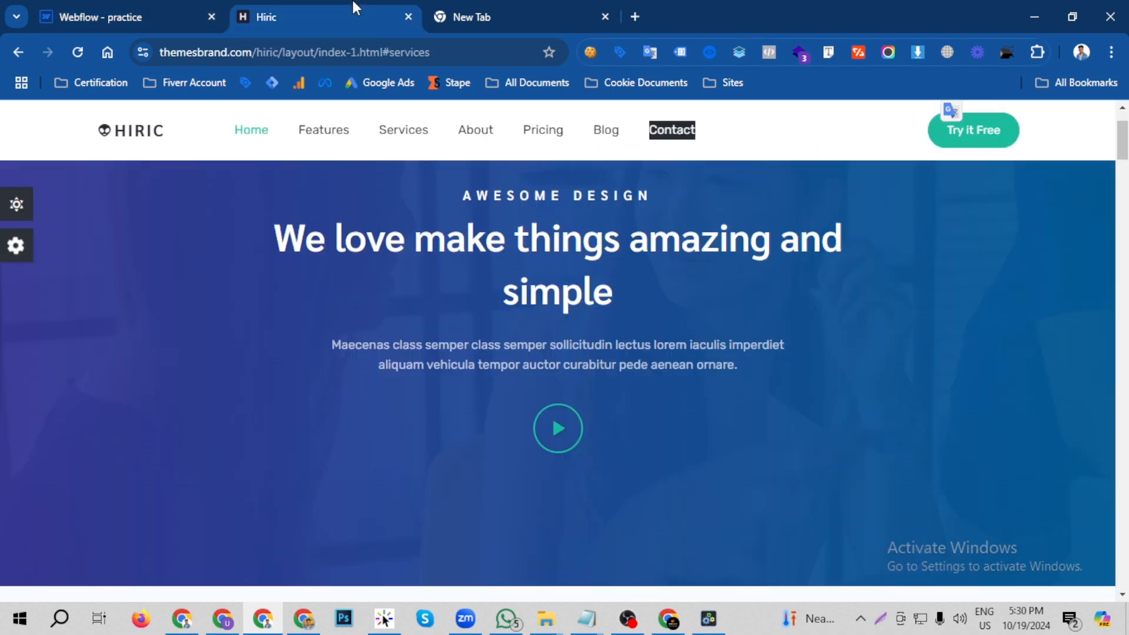
click(88, 10)
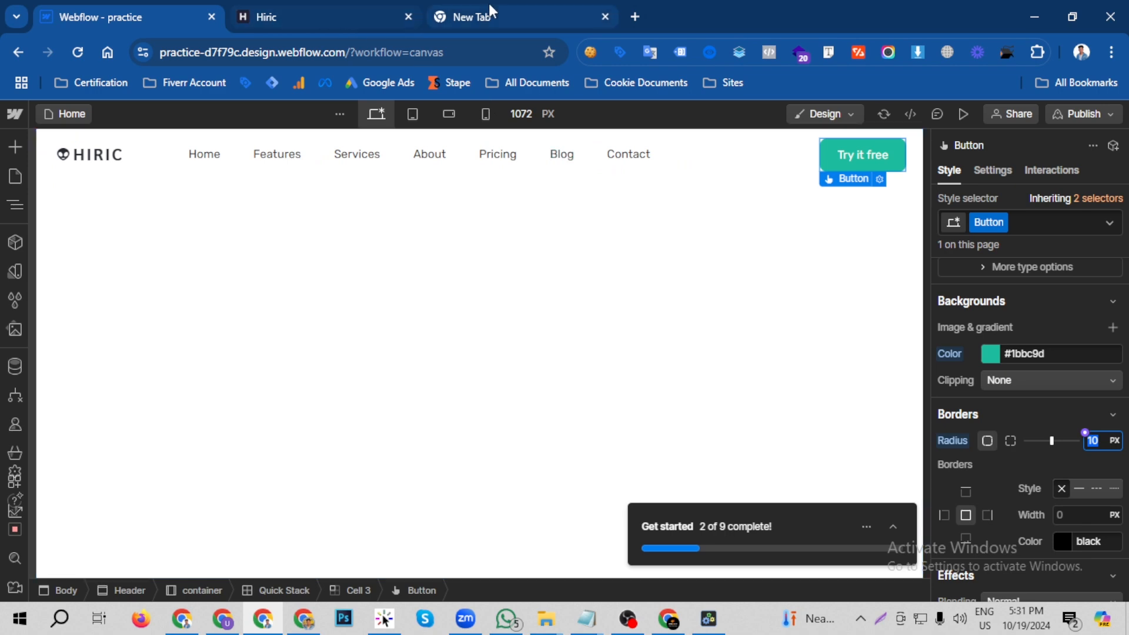
- Check the reference button's shape again and set the Webflow button's border radius to 30 px
click(328, 9)
click(157, 5)
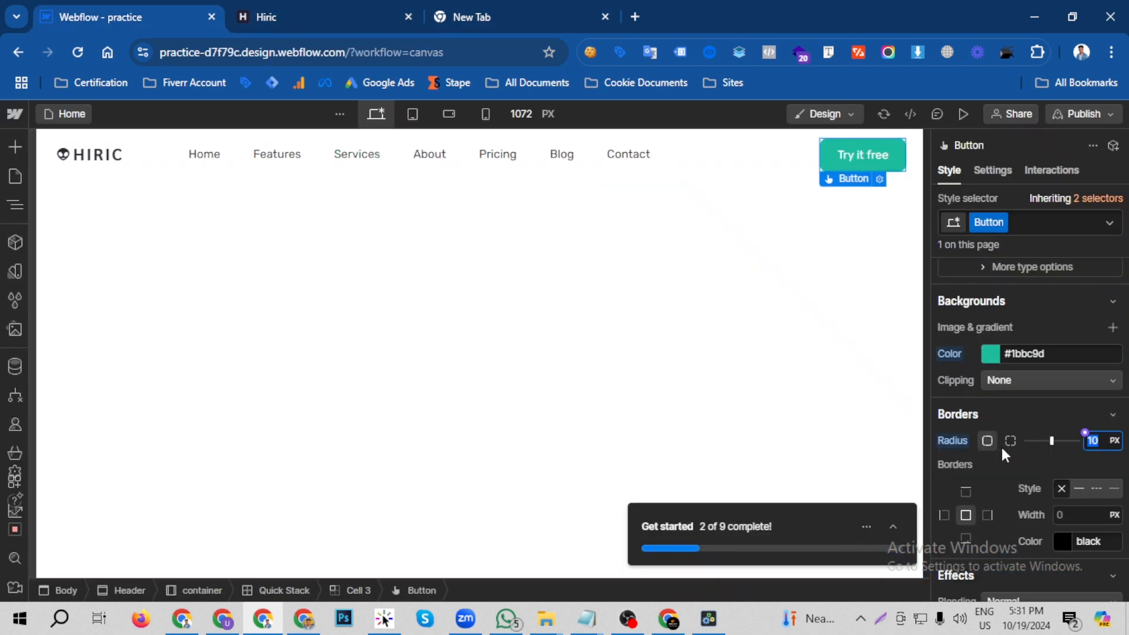
key(BackSpace)
key(Return)
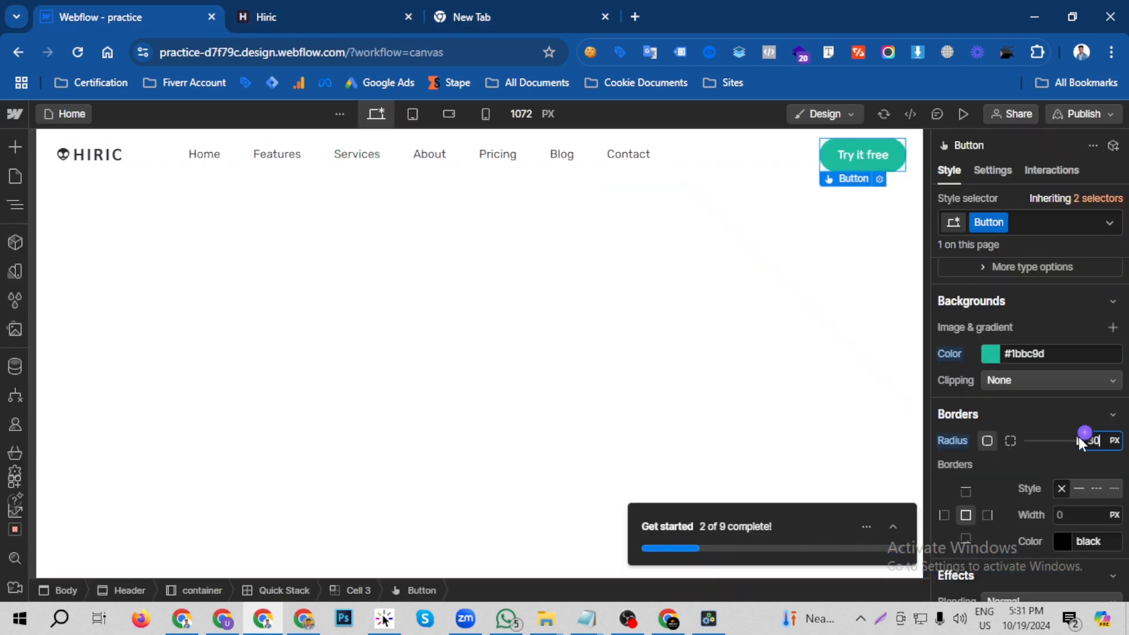
- Change the button label to "Try it Free" and deselect the button
double_click(862, 154)
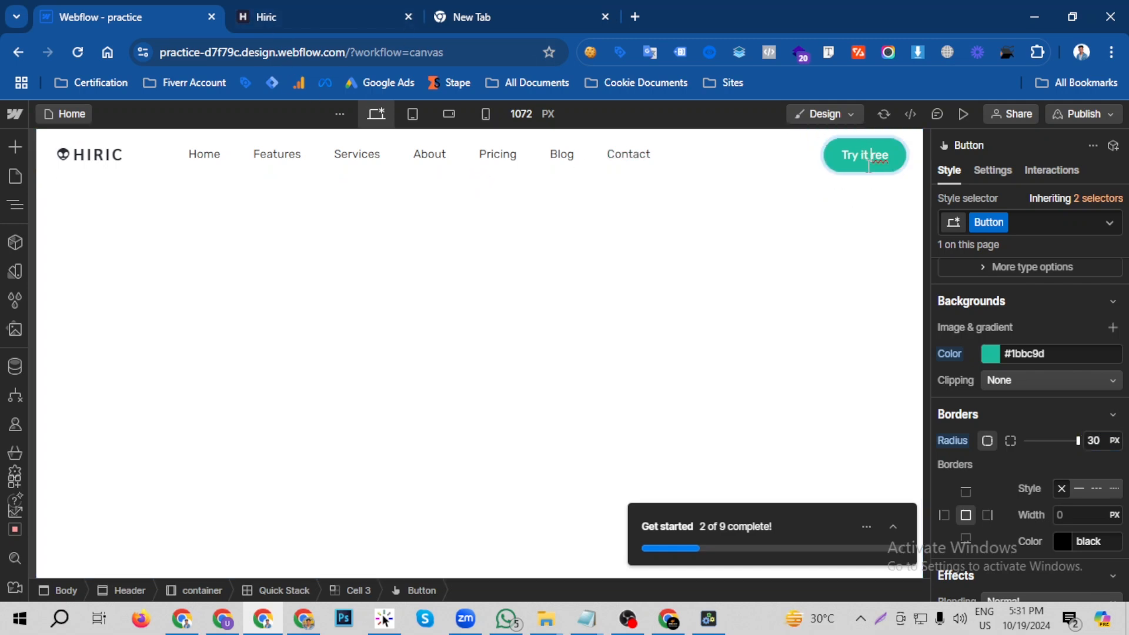
key(Escape)
click(829, 264)
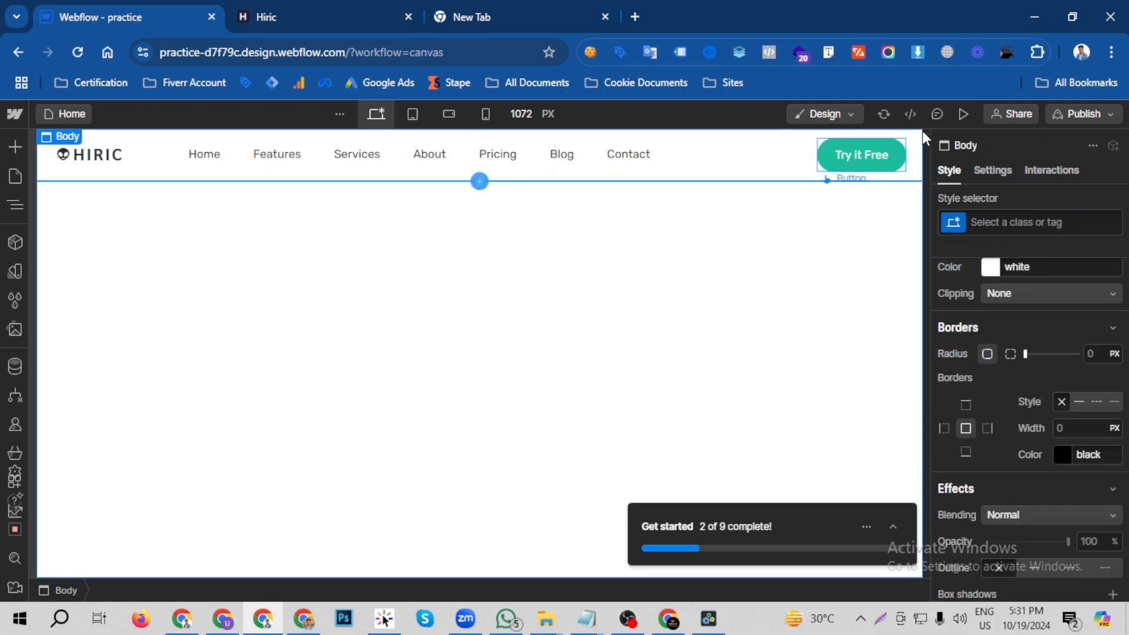
- Preview the page, compare its header with the Hiric reference site, and go to the reference's Services section
click(964, 114)
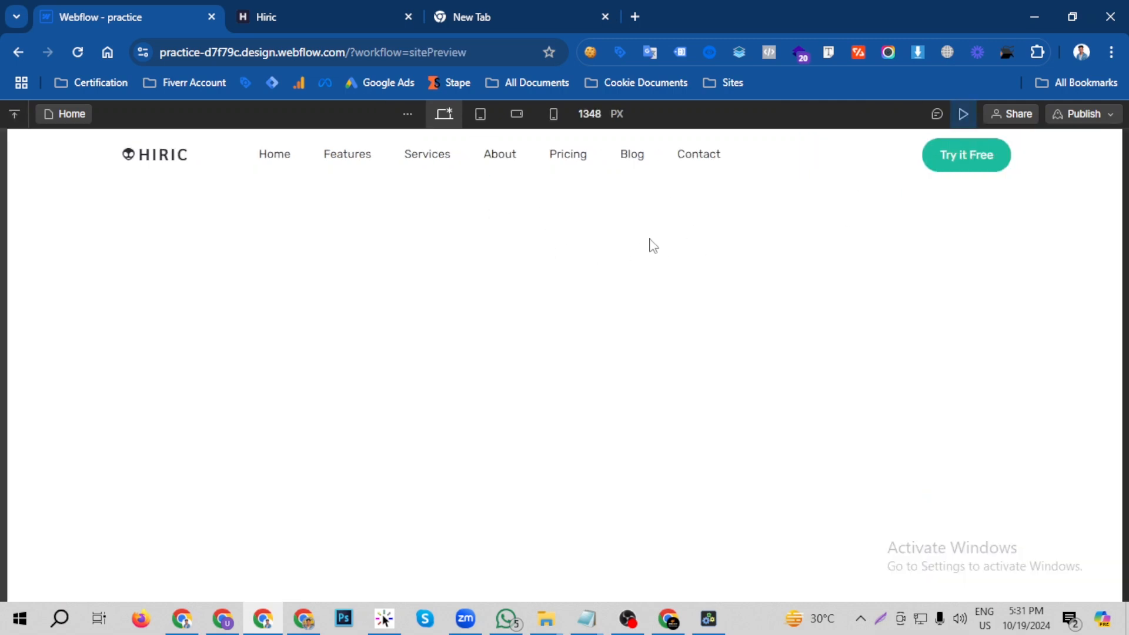
click(275, 10)
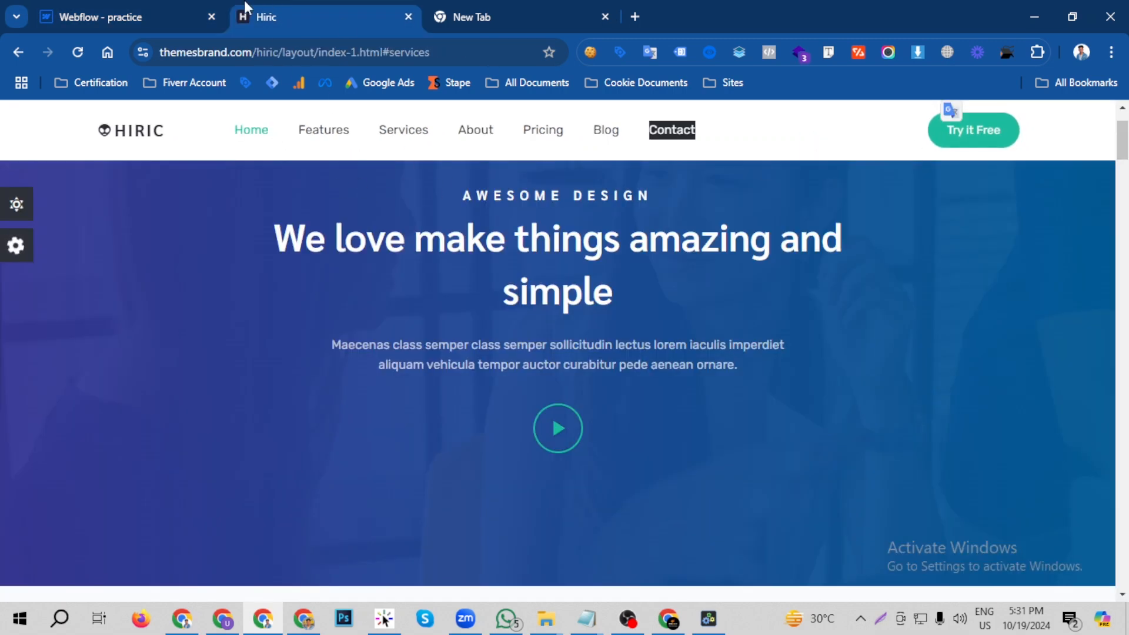
click(203, 9)
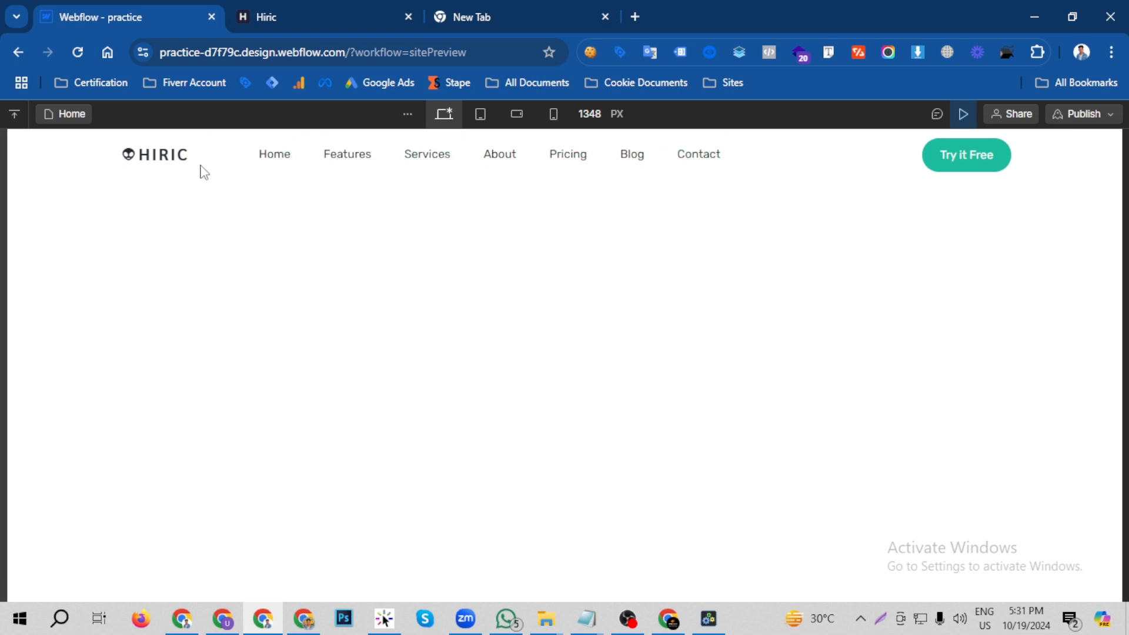
click(347, 5)
click(141, 8)
click(277, 5)
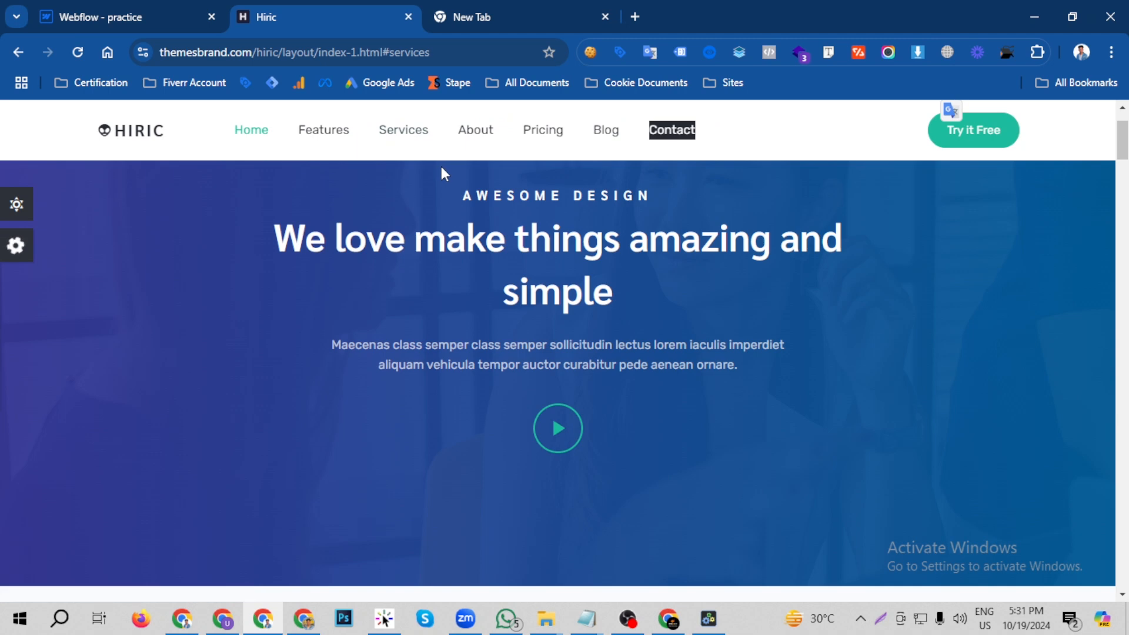
click(403, 133)
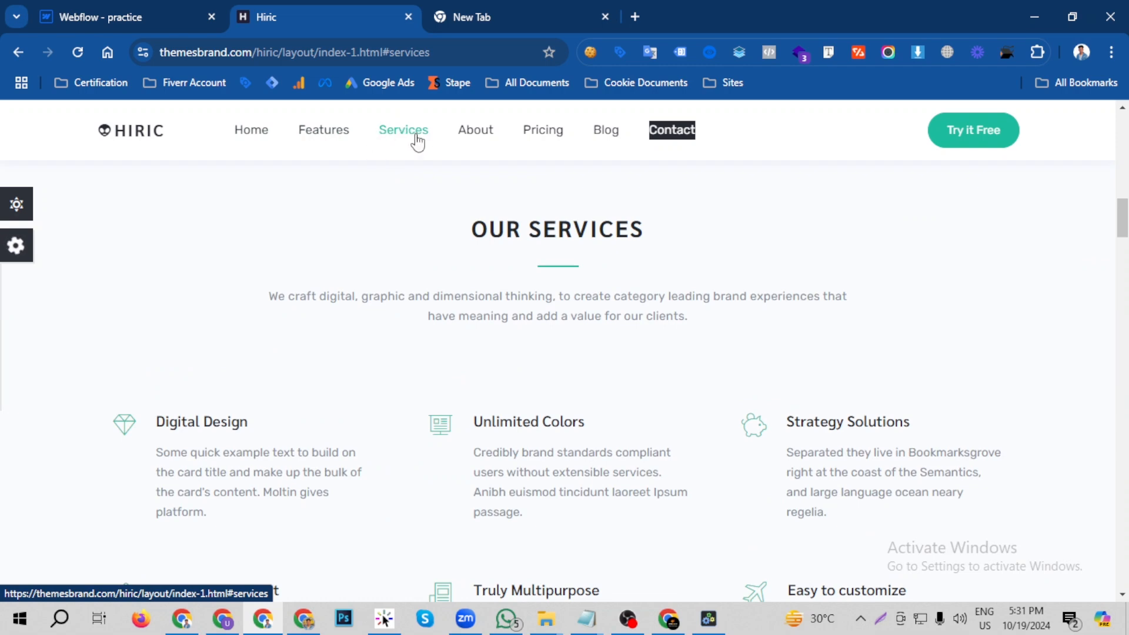
- Return to the Webflow preview and inspect the Pricing link's font styles with Font Finder
click(158, 12)
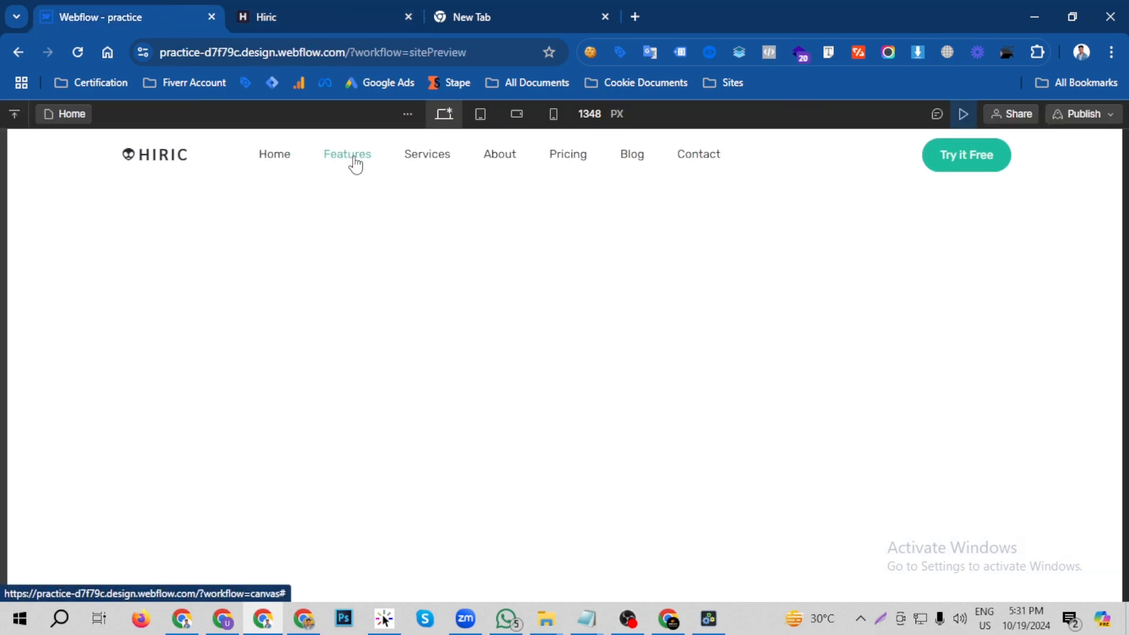
click(834, 53)
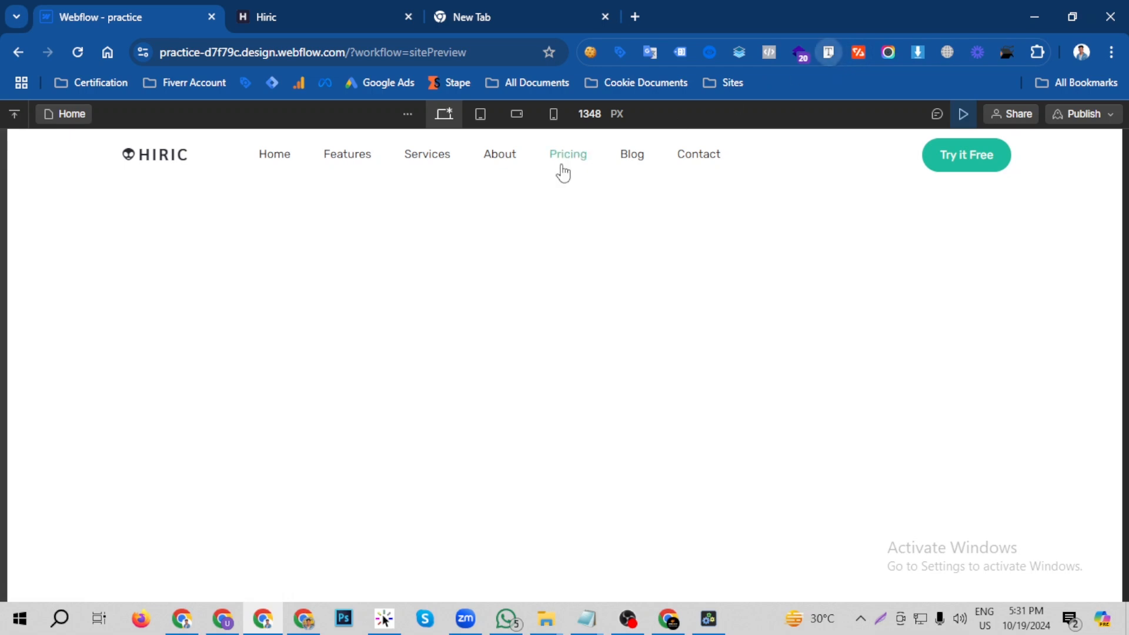
click(569, 166)
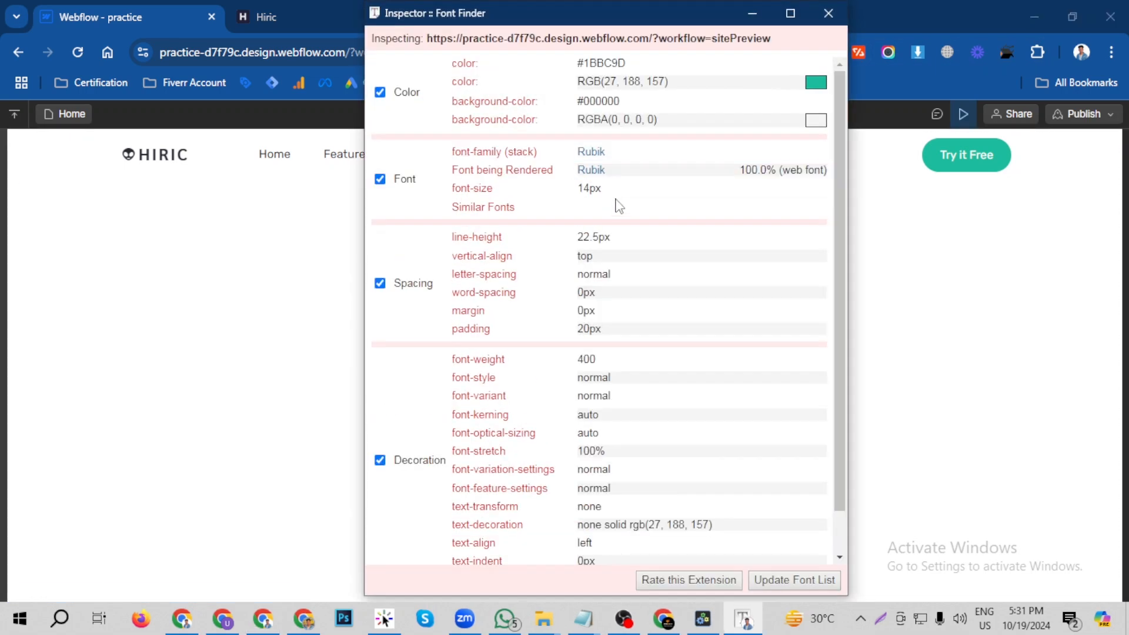
click(603, 187)
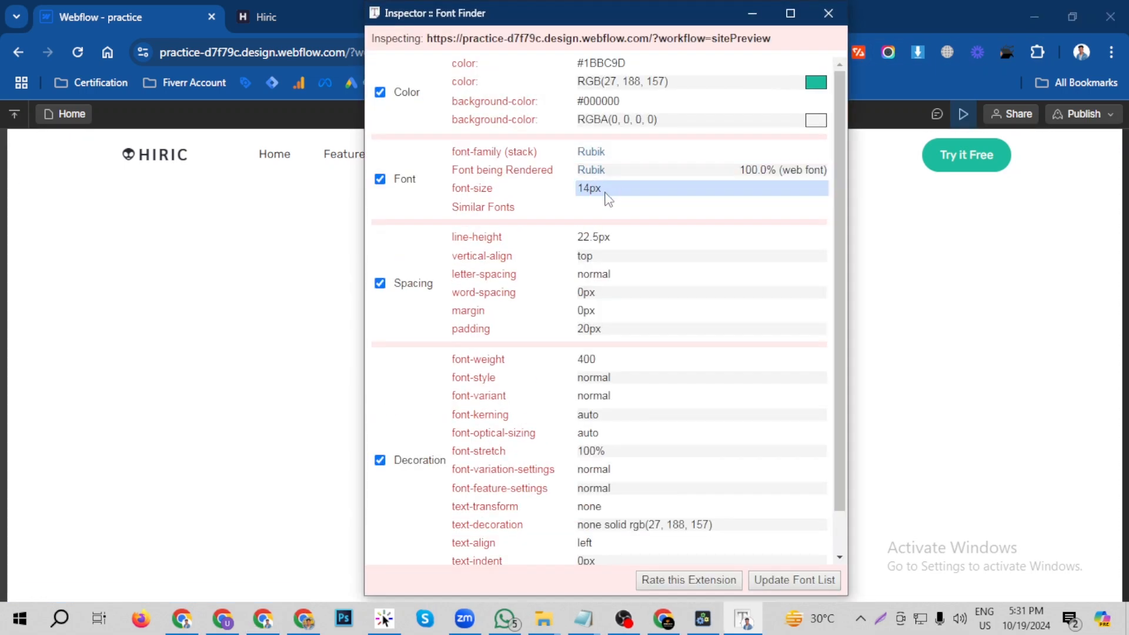
click(828, 13)
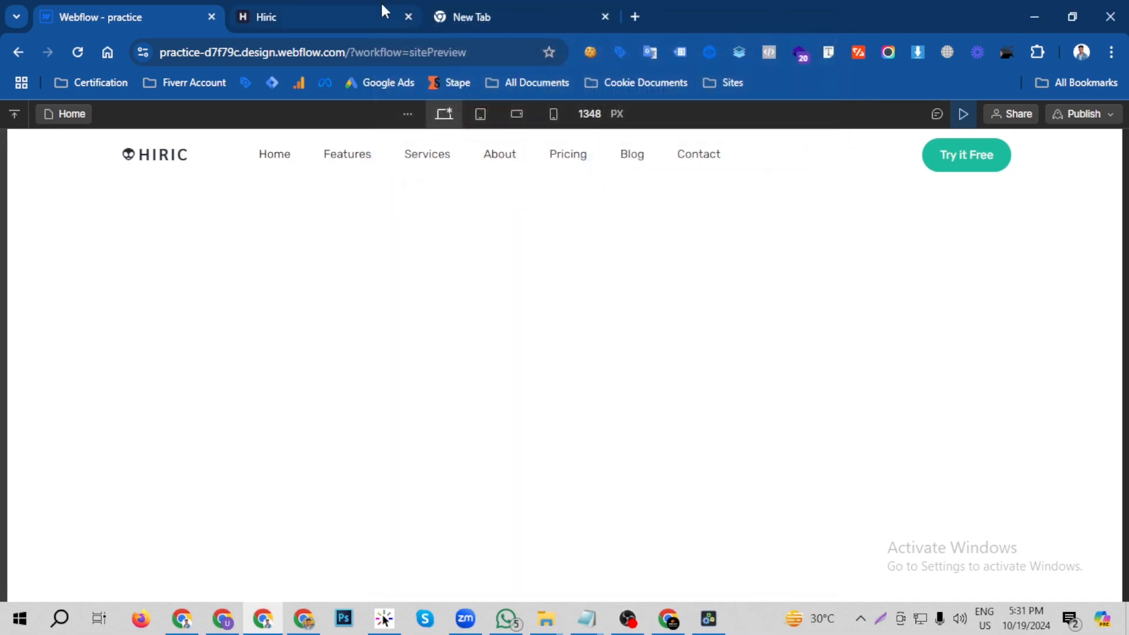
- Inspect the Services link's font styles on the Hiric reference site with Font Finder and return to the Webflow preview
click(382, 12)
click(828, 53)
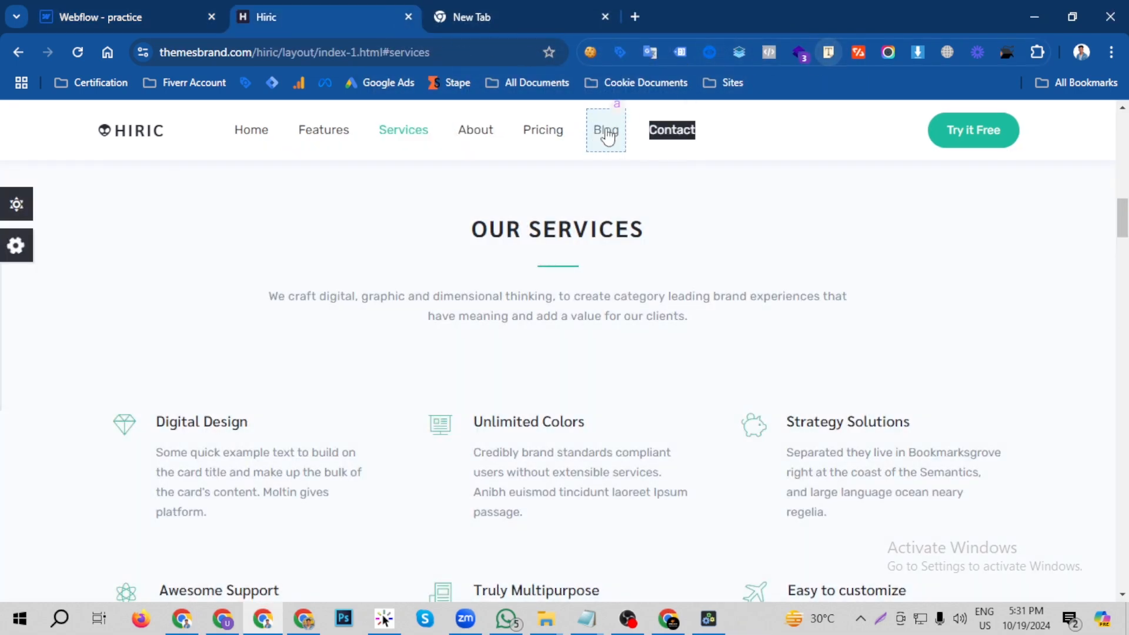
click(403, 129)
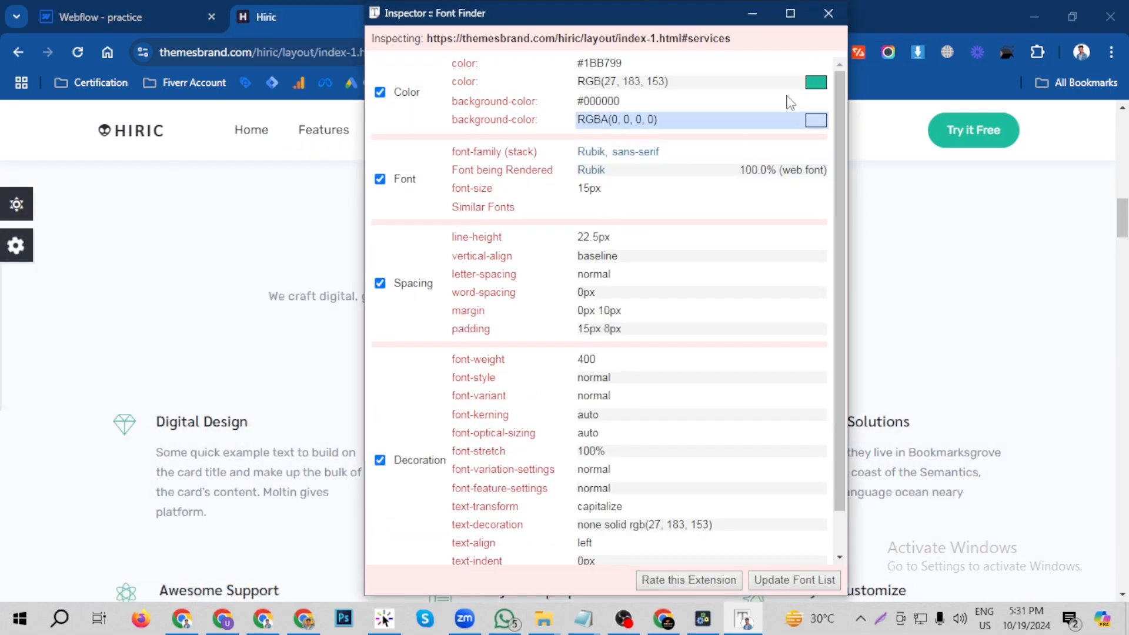
click(828, 13)
click(179, 8)
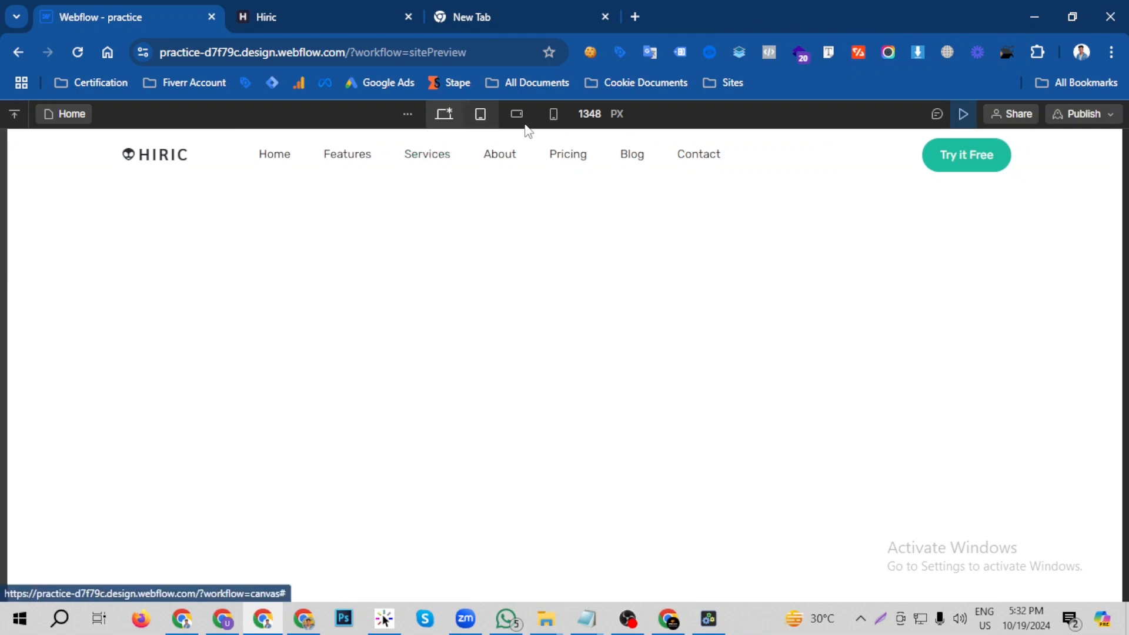
- Exit the preview and set the Nav Link class's font size to 15 px using the Home link
click(964, 114)
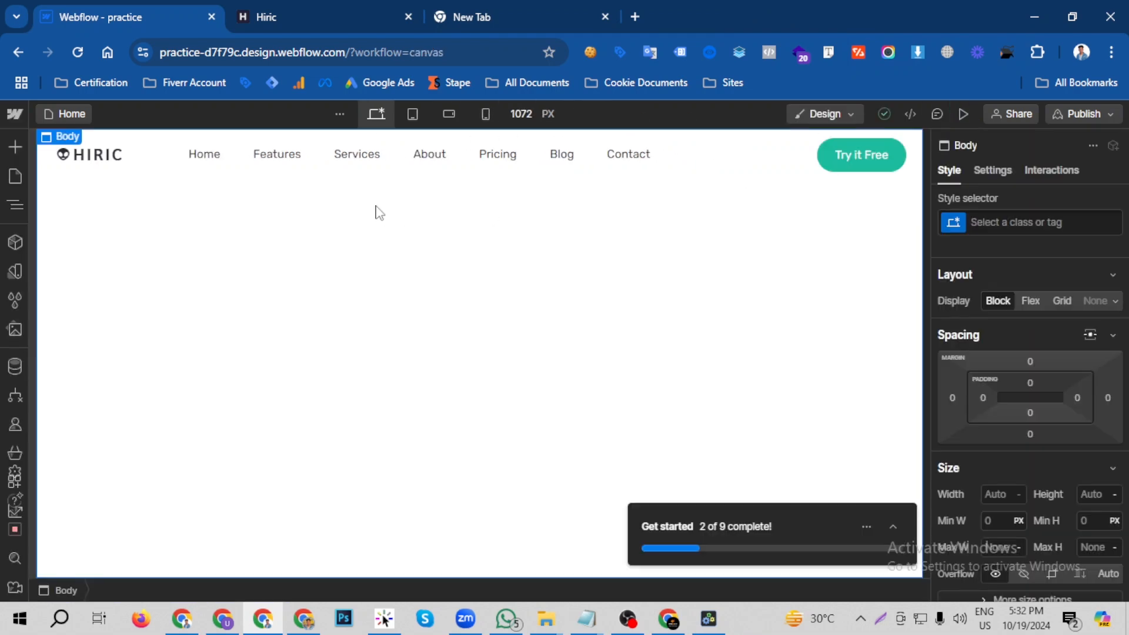
click(229, 167)
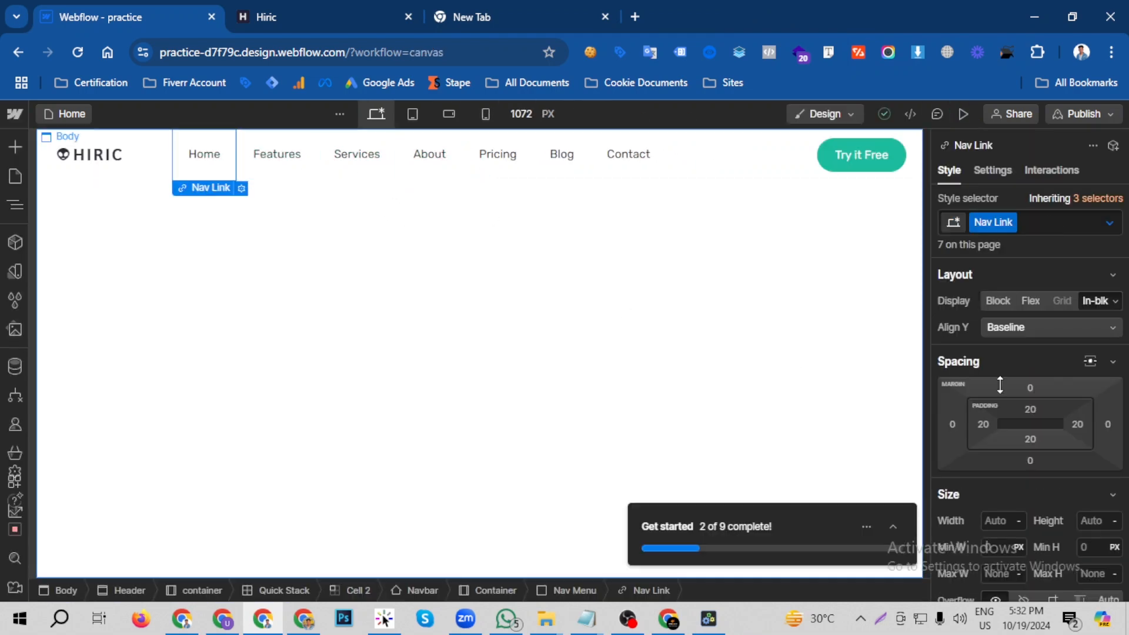
scroll(1105, 421, down, 5)
scroll(1105, 432, down, 3)
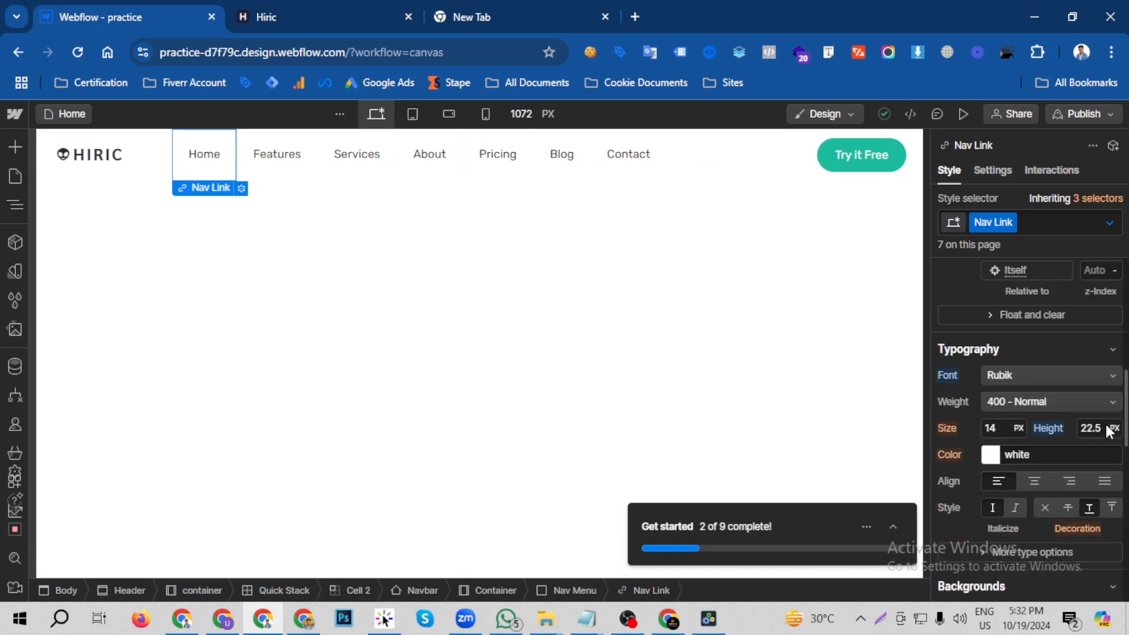
click(1001, 428)
text(15)
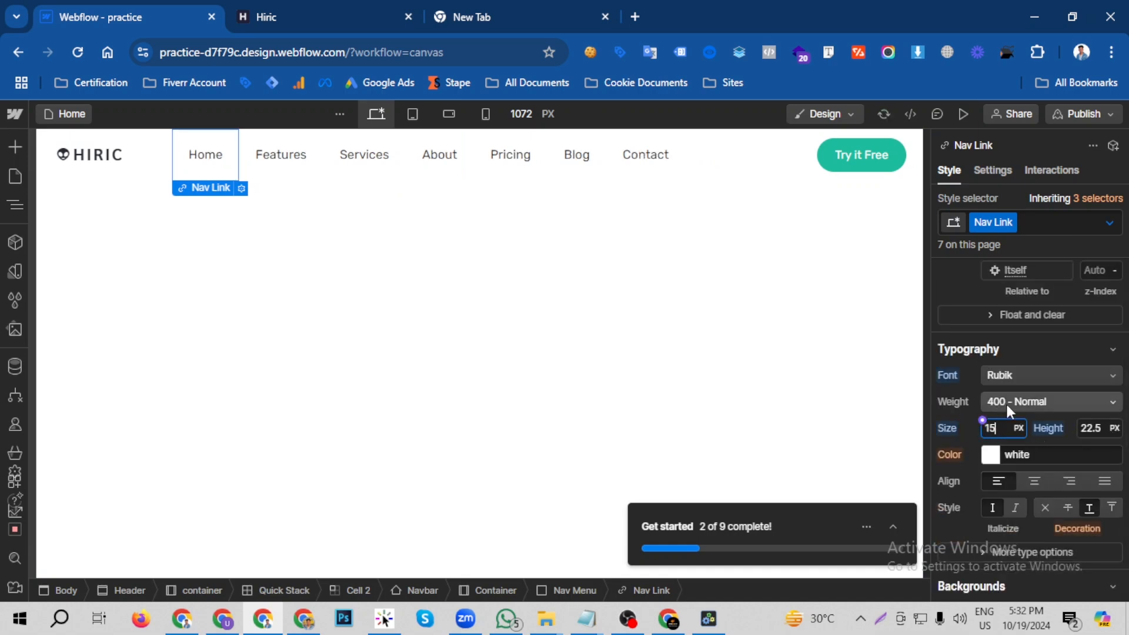
click(1035, 350)
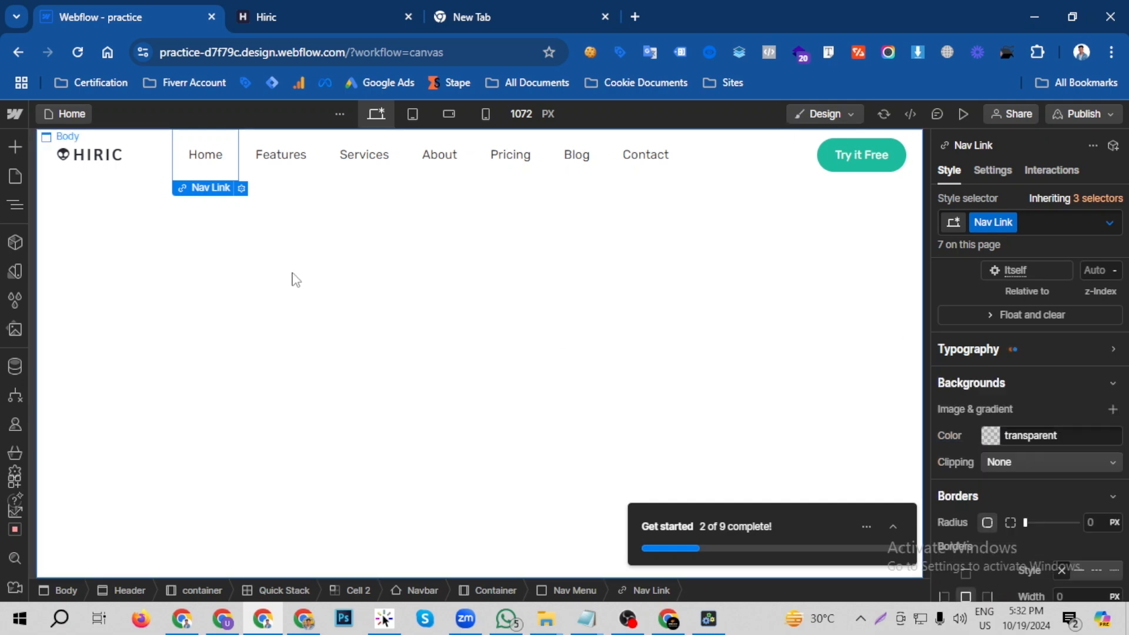
- Compare the header with the Hiric reference site, view the area at the top of its page, and return to Webflow
click(306, 10)
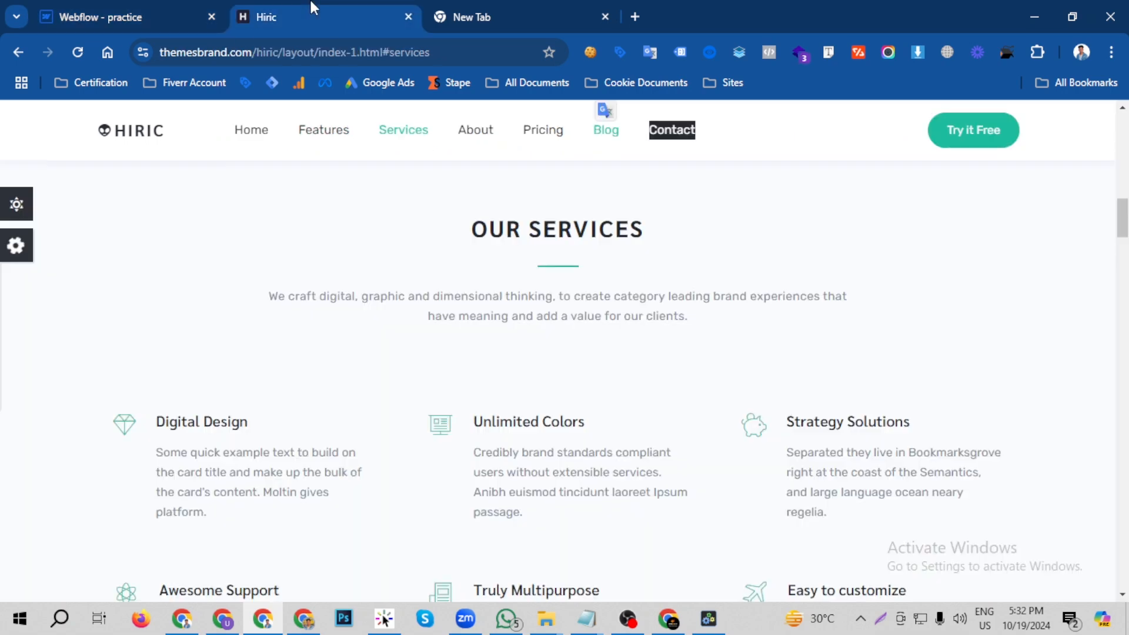
click(161, 13)
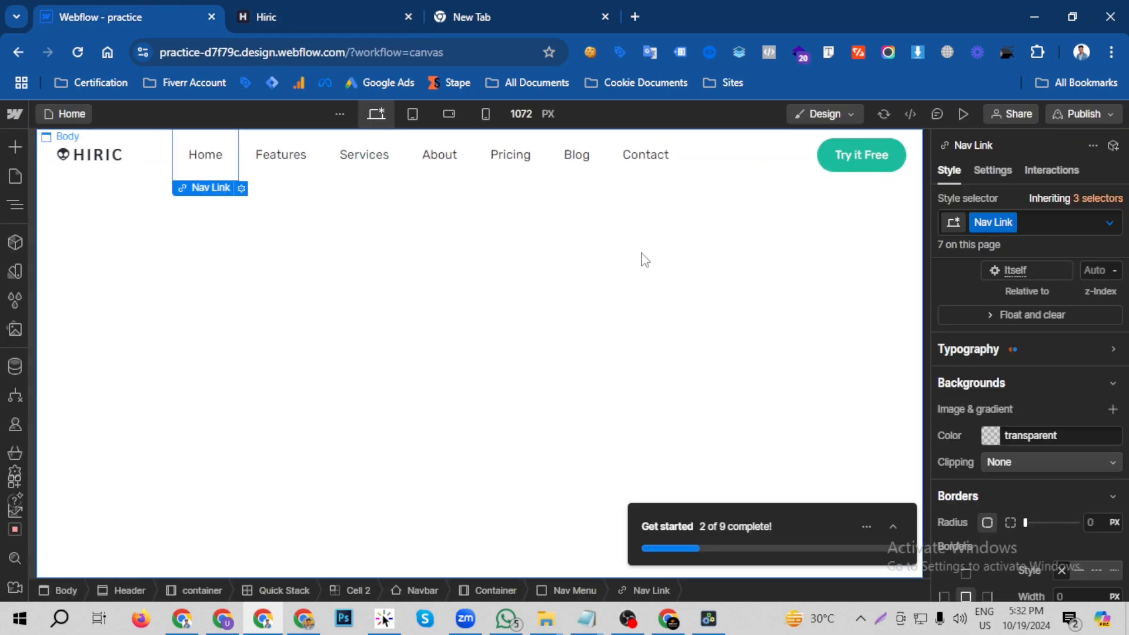
click(327, 6)
scroll(525, 282, up, 5)
scroll(525, 283, up, 8)
click(163, 14)
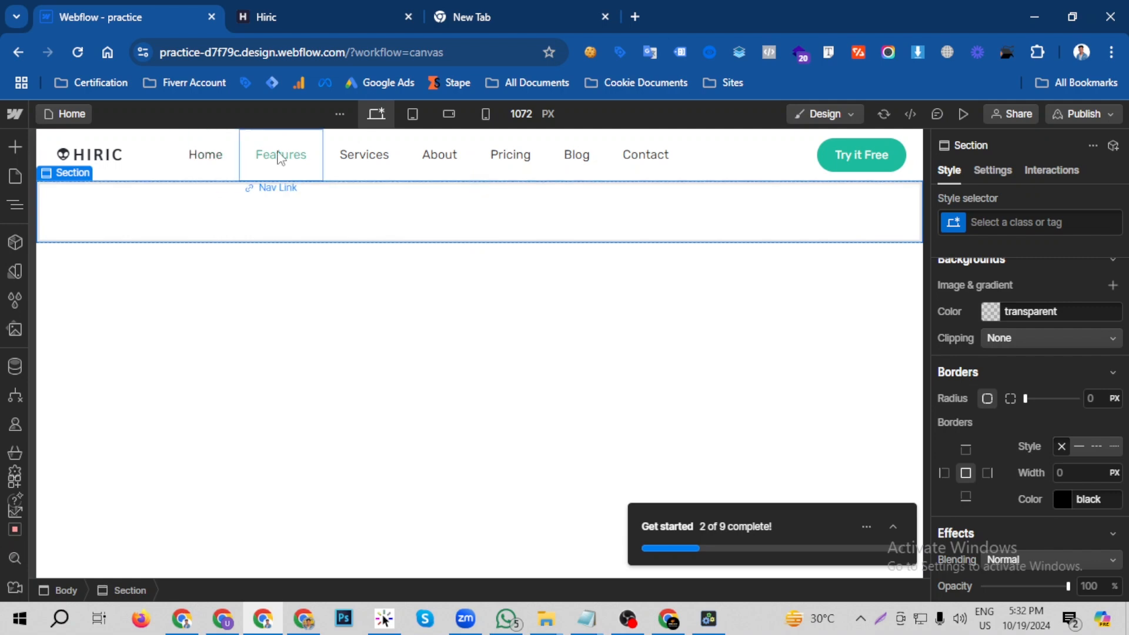
- Select the Features link and switch its Nav Link styling to the Focused state
click(280, 160)
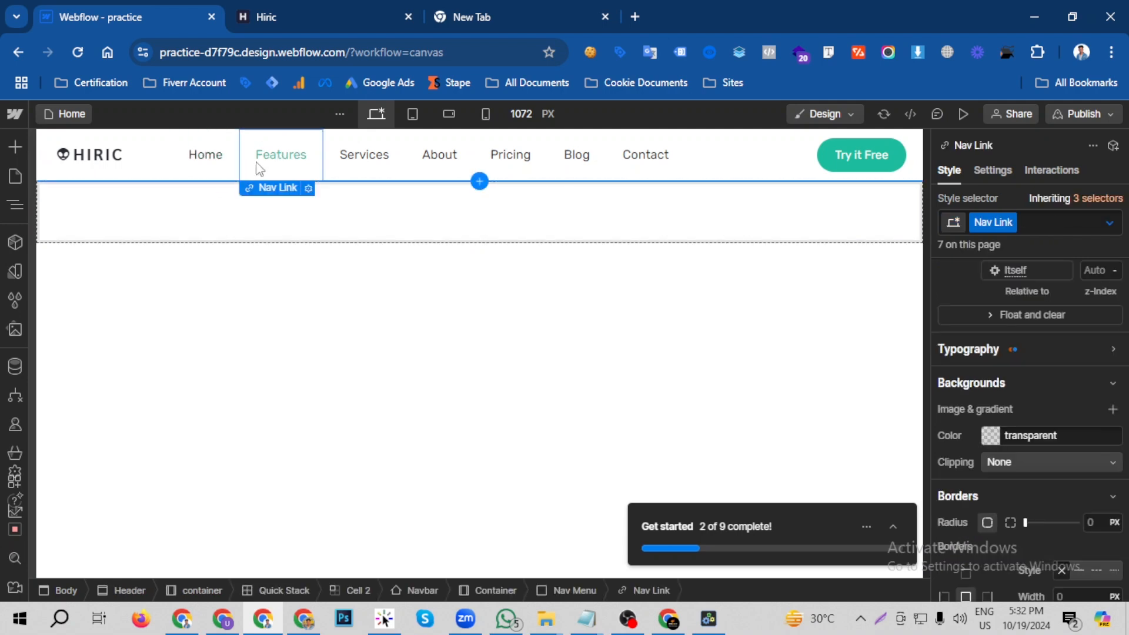
click(1109, 222)
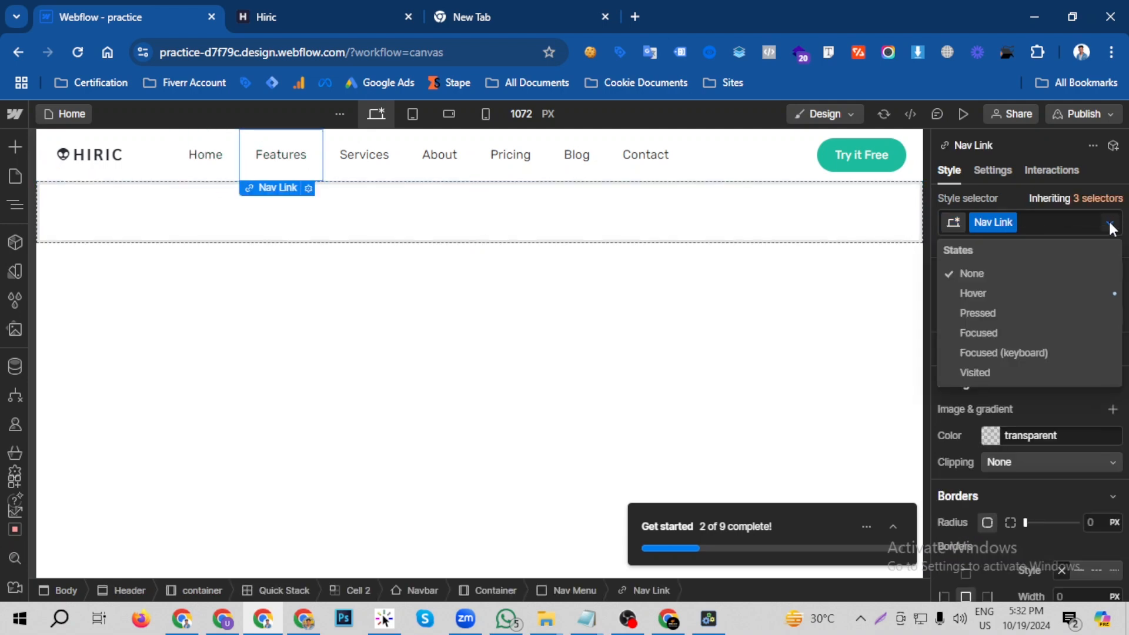
click(997, 332)
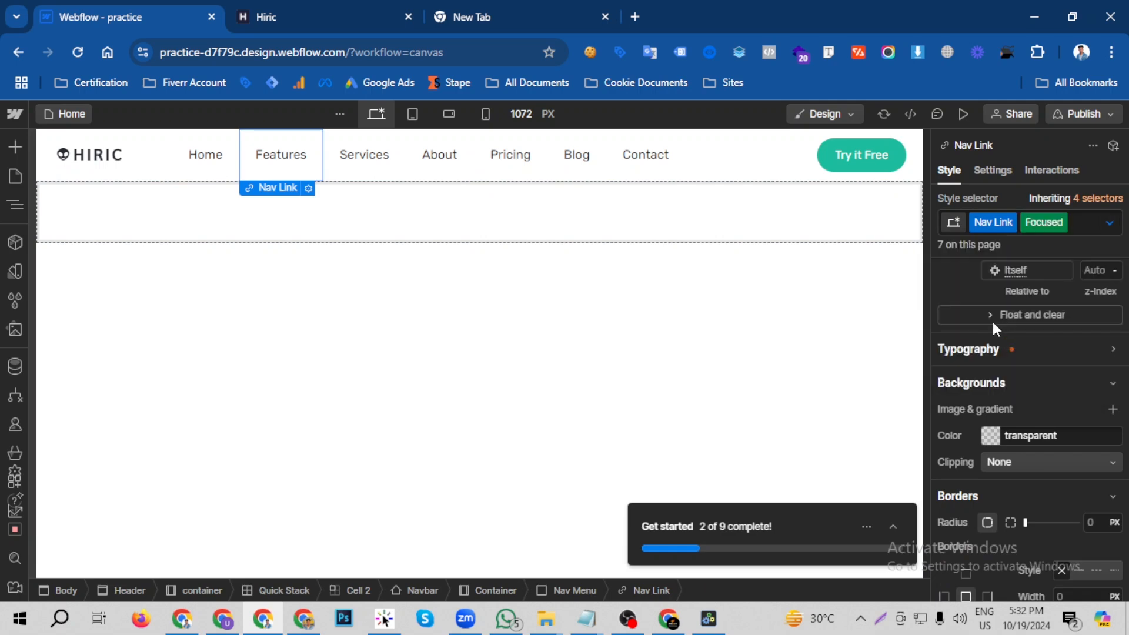
- Sample the Try it Free button's green with the colour picker and copy its HTML code 1BBC9D
click(831, 158)
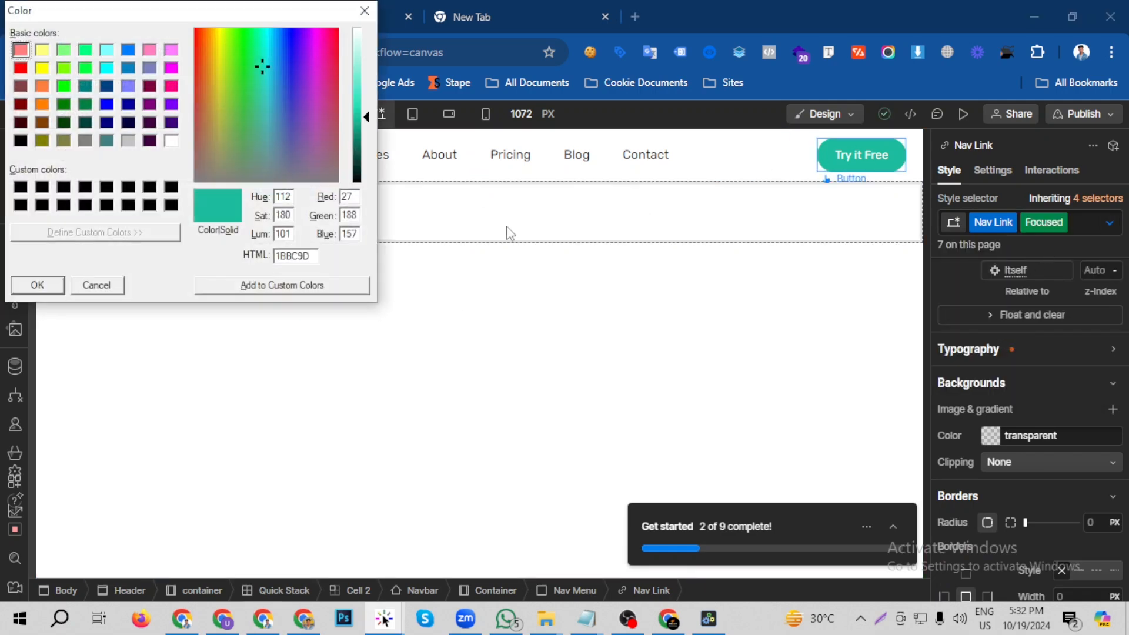
double_click(306, 262)
right_click(300, 256)
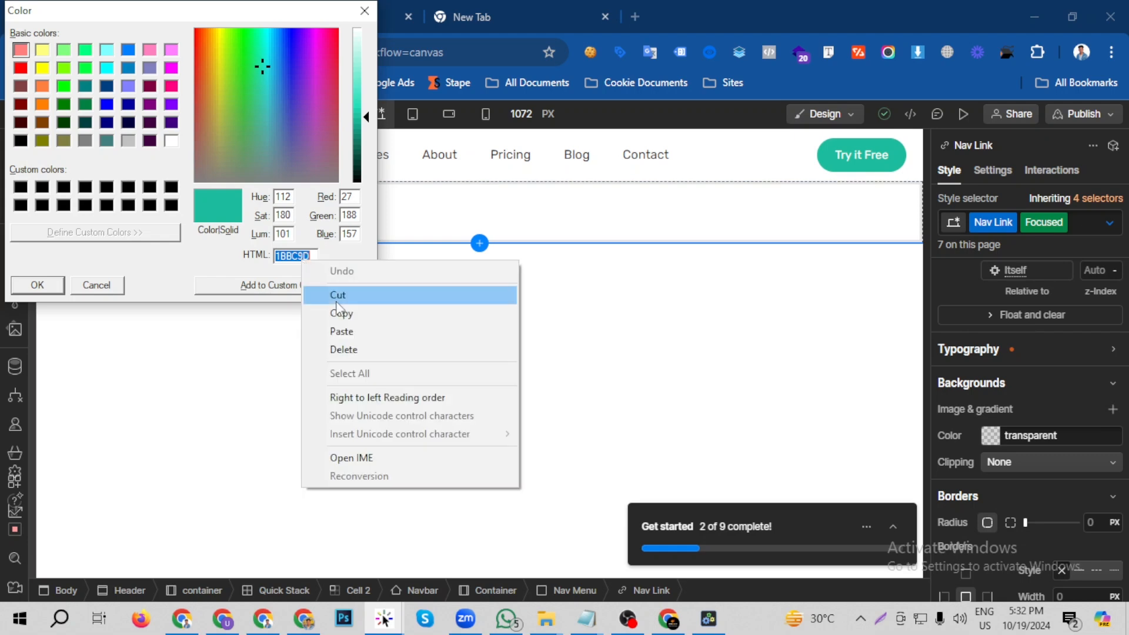
click(327, 310)
click(365, 11)
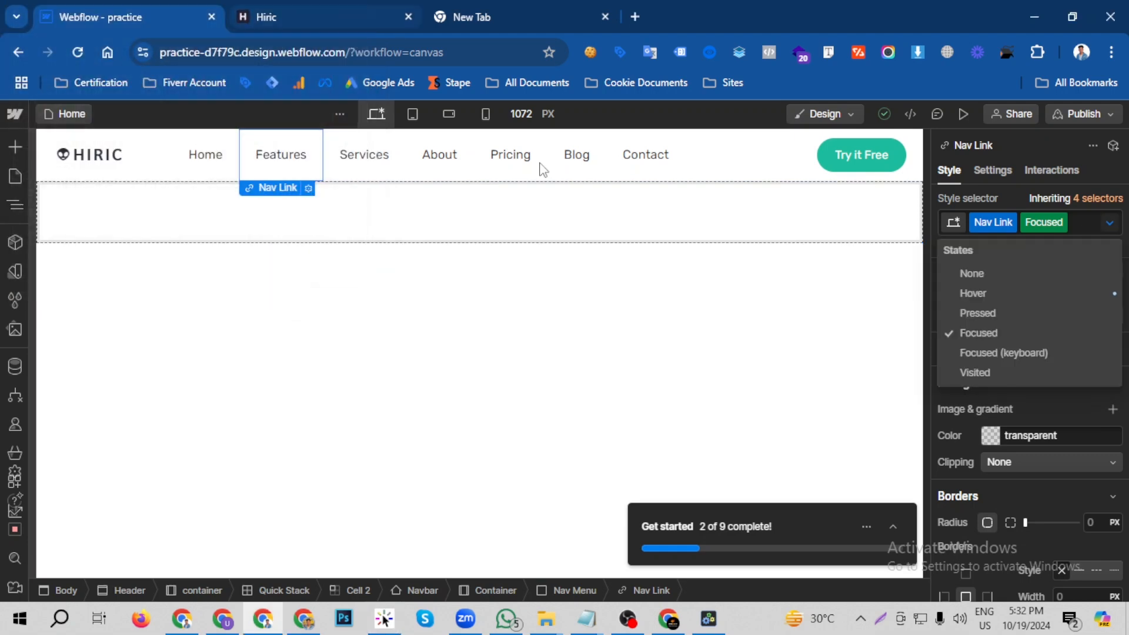
- Set the text colour of the Nav Link class's Focused state to the copied #1BBC9D
click(1035, 488)
scroll(1032, 495, down, 5)
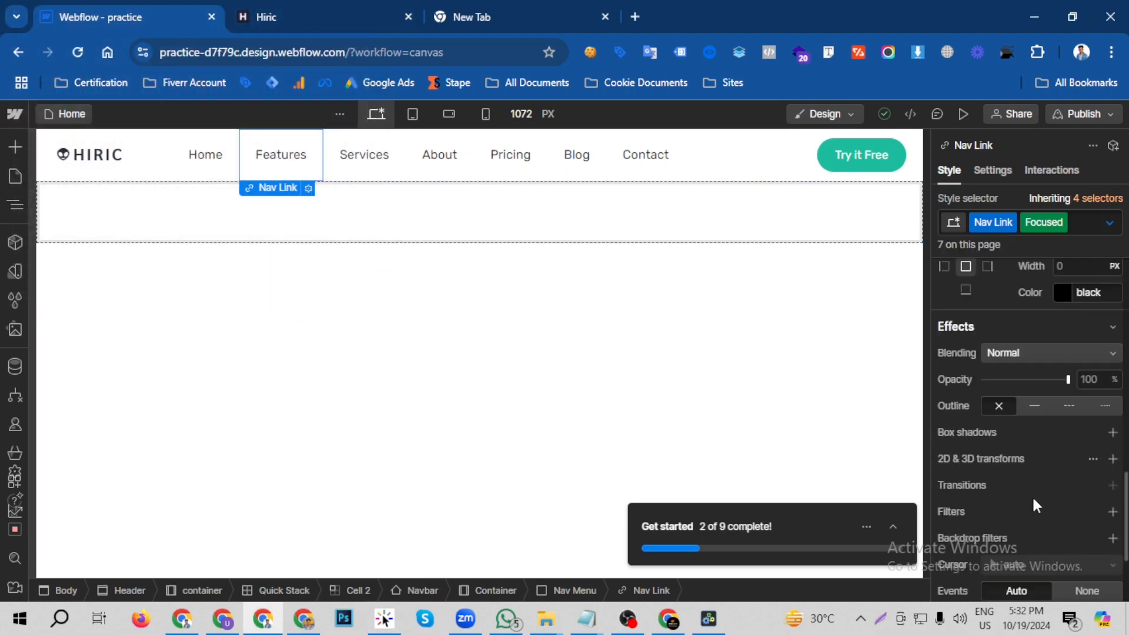
scroll(992, 440, up, 5)
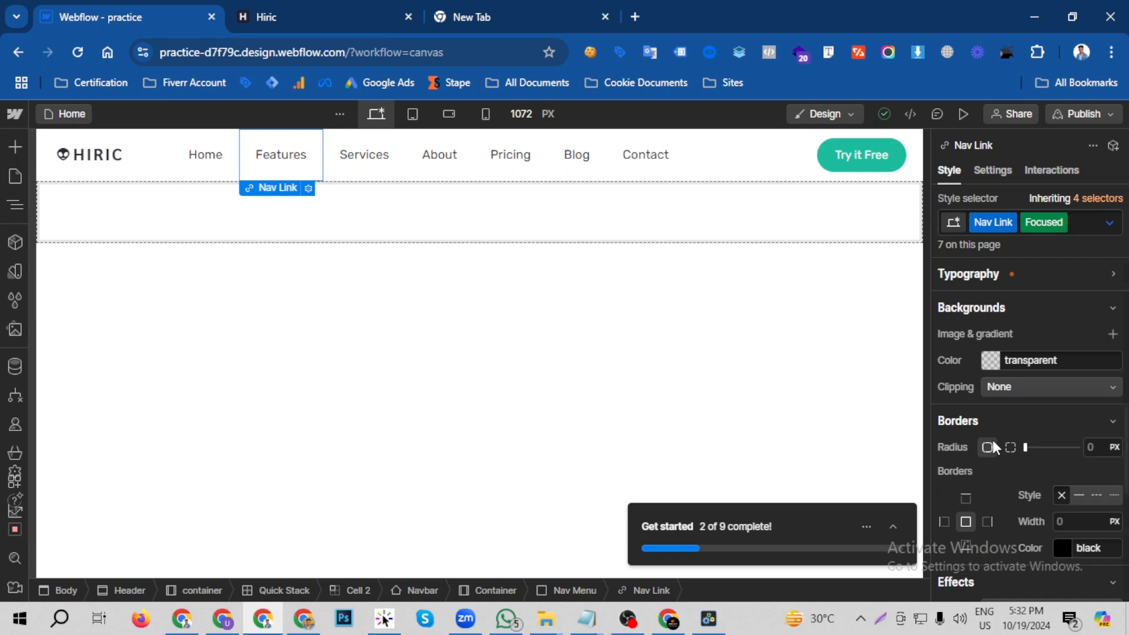
click(1071, 357)
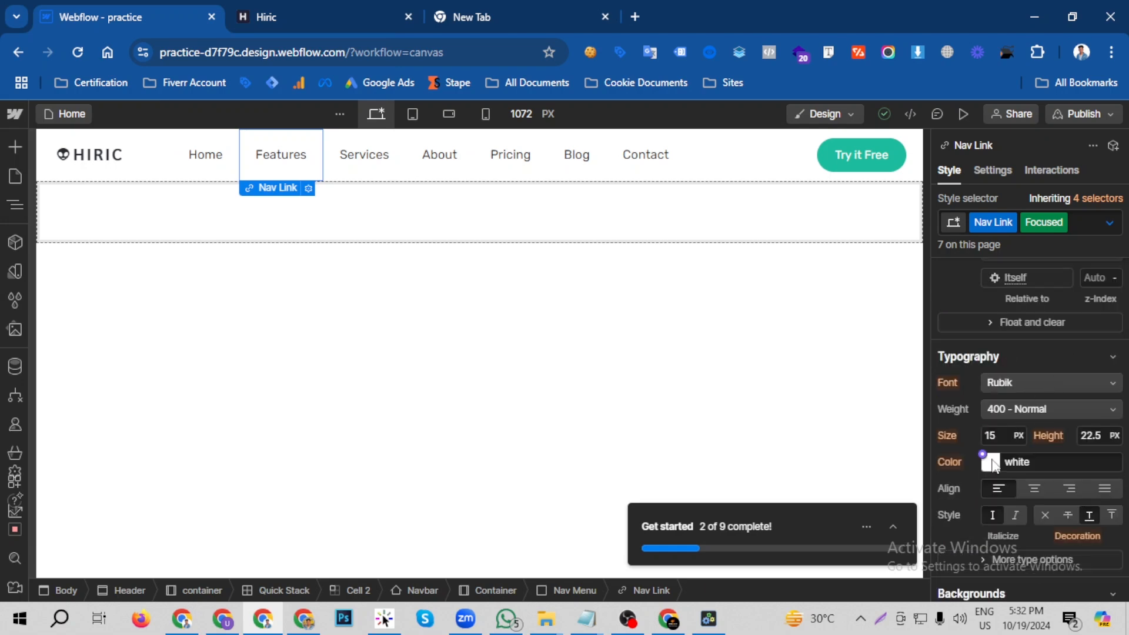
click(991, 462)
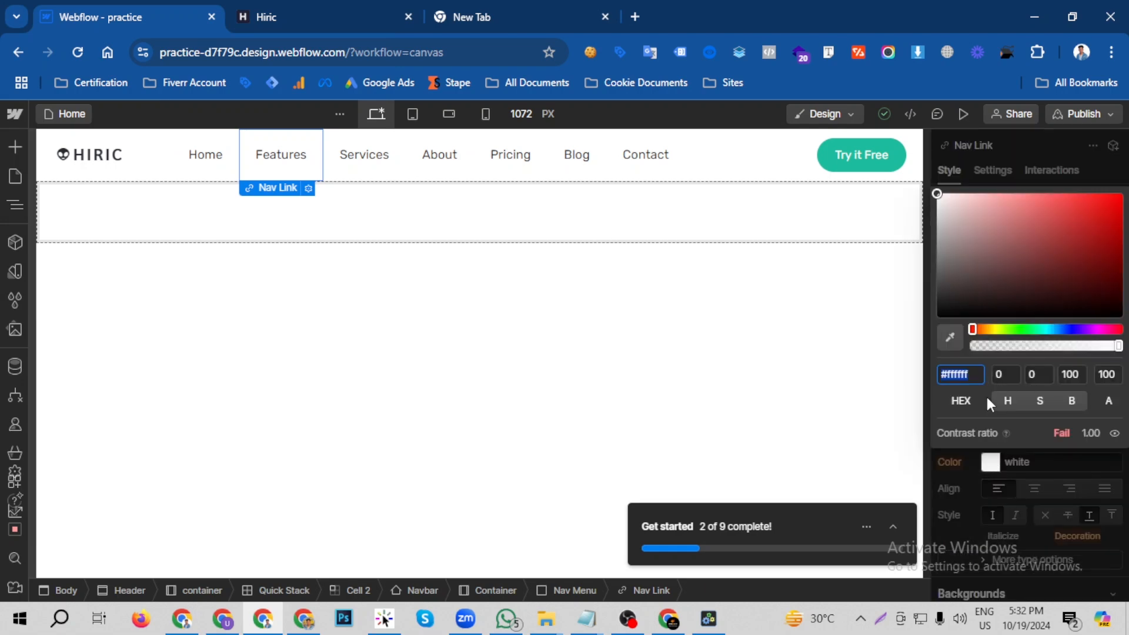
key(ctrl+v)
key(Return)
click(960, 482)
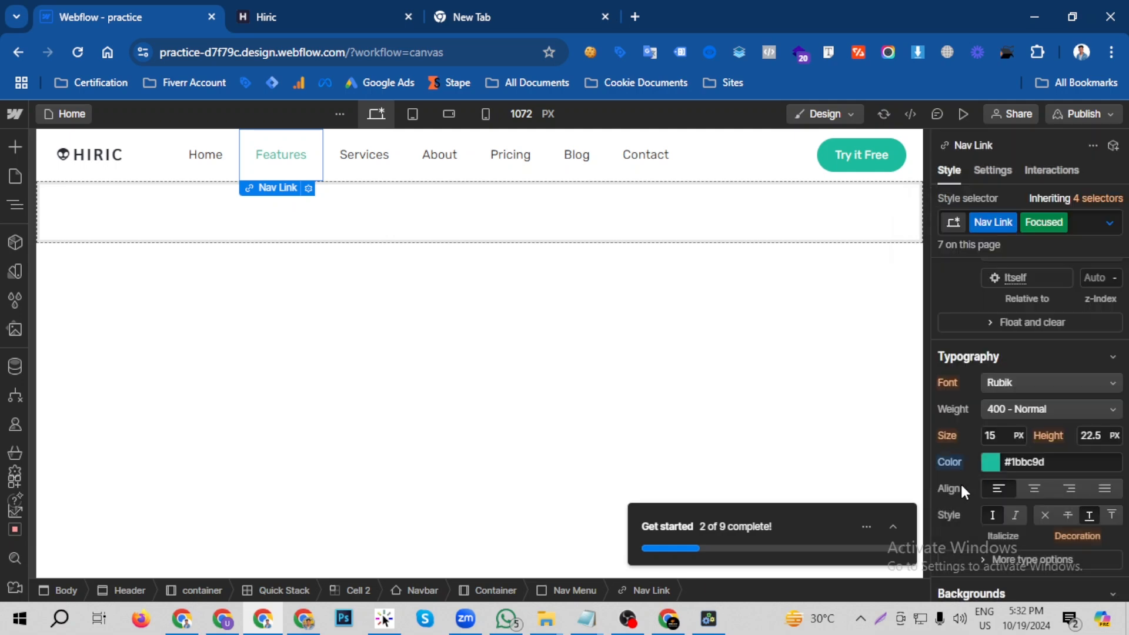
- Try applying #1BBC9D as the Nav Link class's default text colour through the Pricing link, and undo the change
click(640, 157)
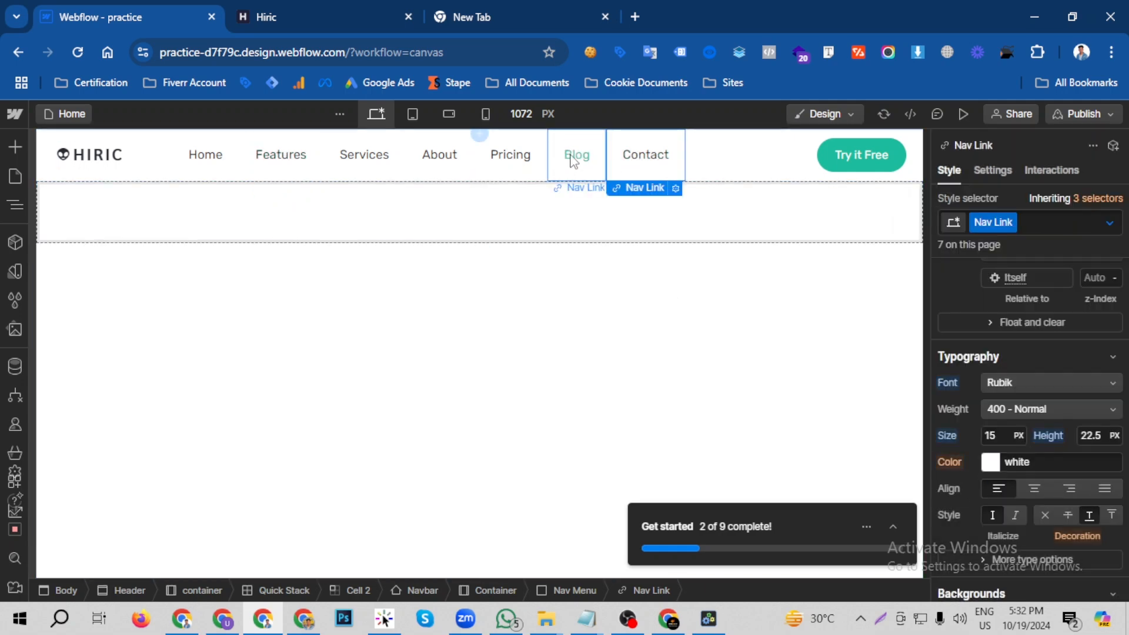
click(514, 158)
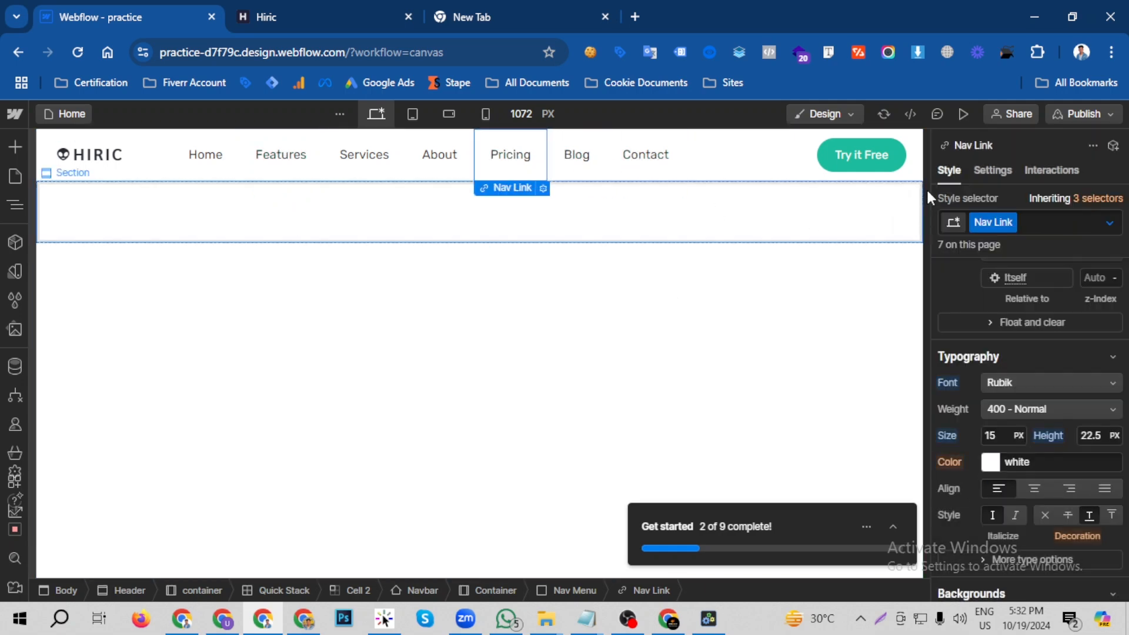
click(990, 465)
text(1BBC9D)
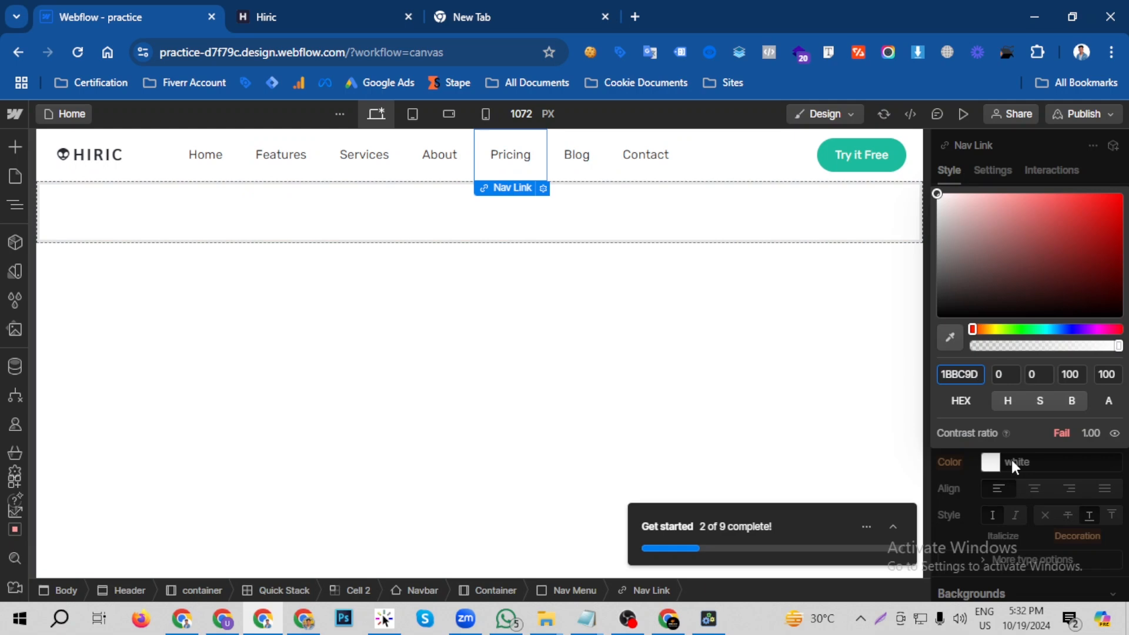
key(Return)
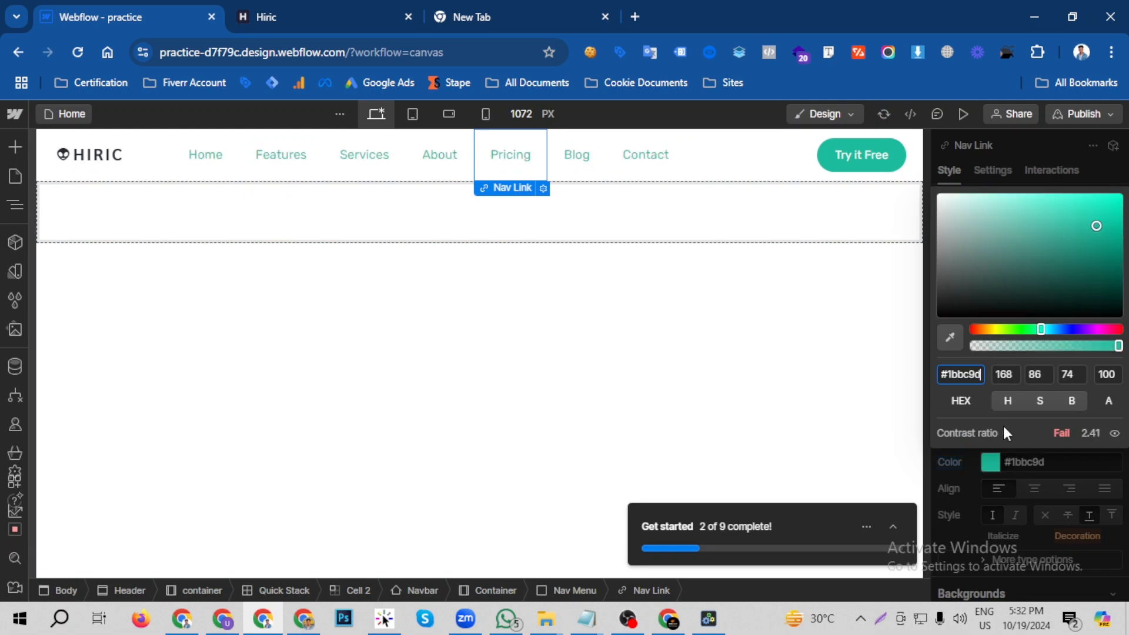
click(964, 452)
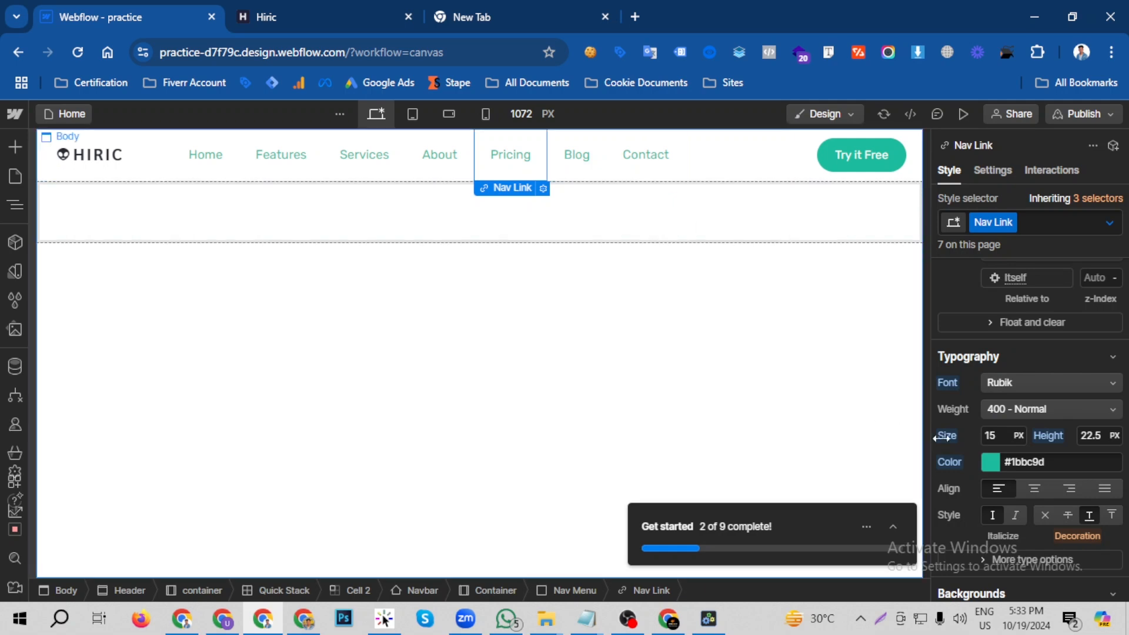
key(ctrl+z)
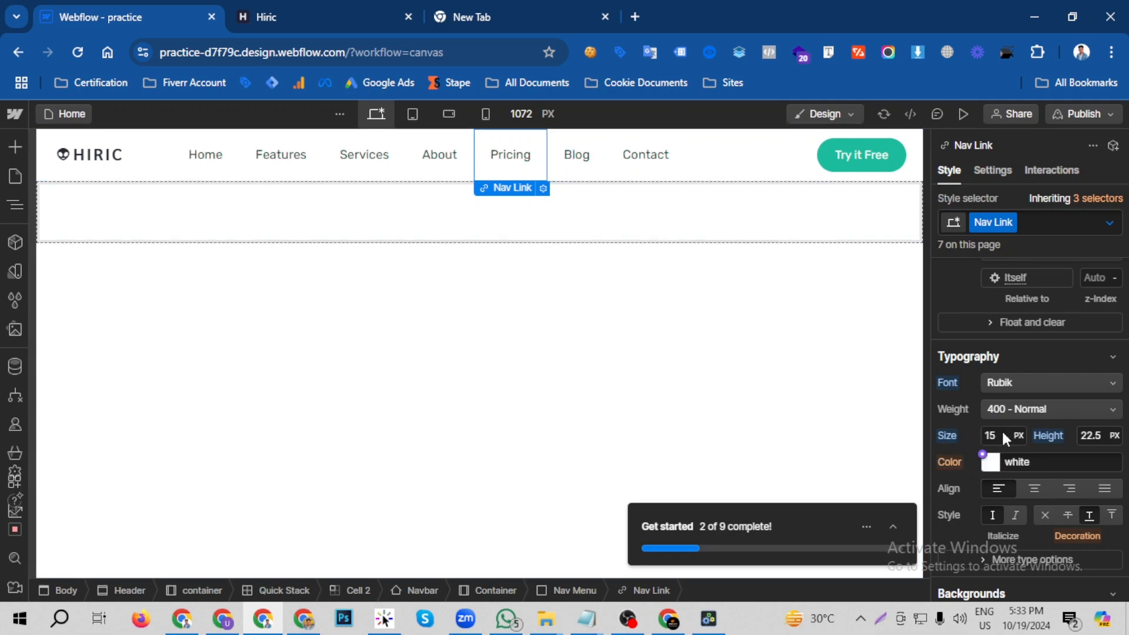
- Check the Pricing link's Focused state style and test the navigation links' colours in the page preview
click(1109, 222)
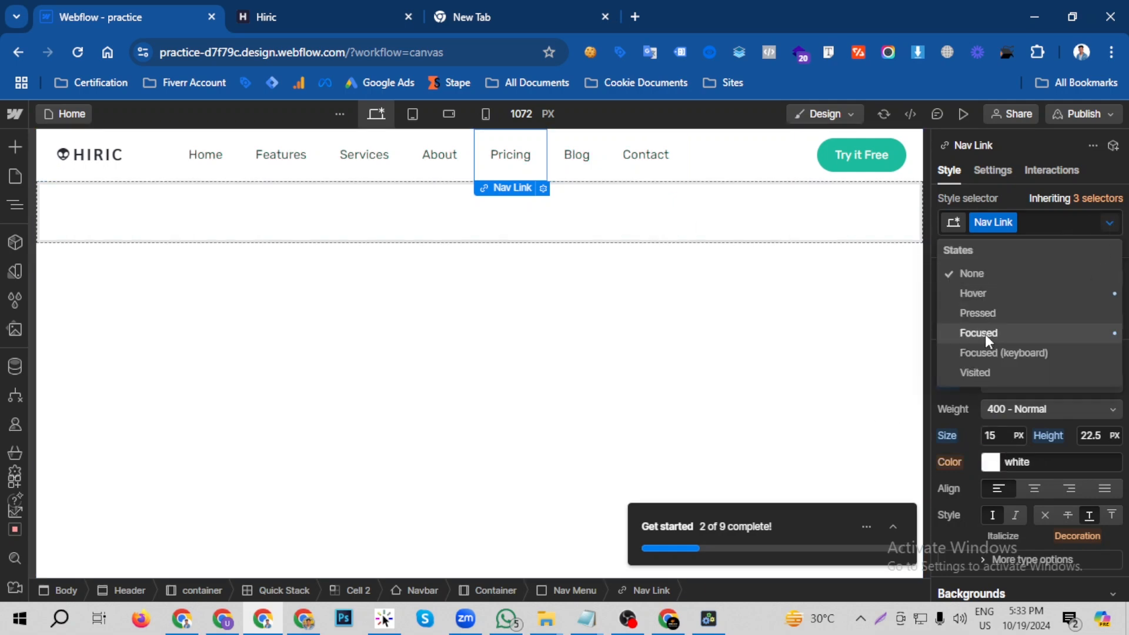
click(985, 334)
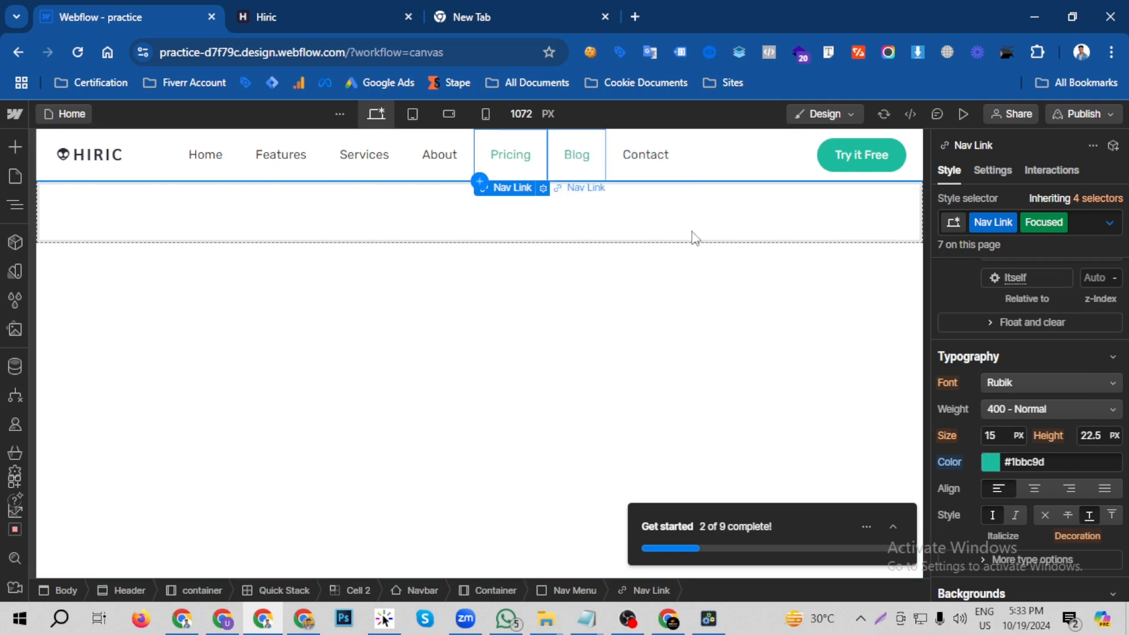
click(962, 114)
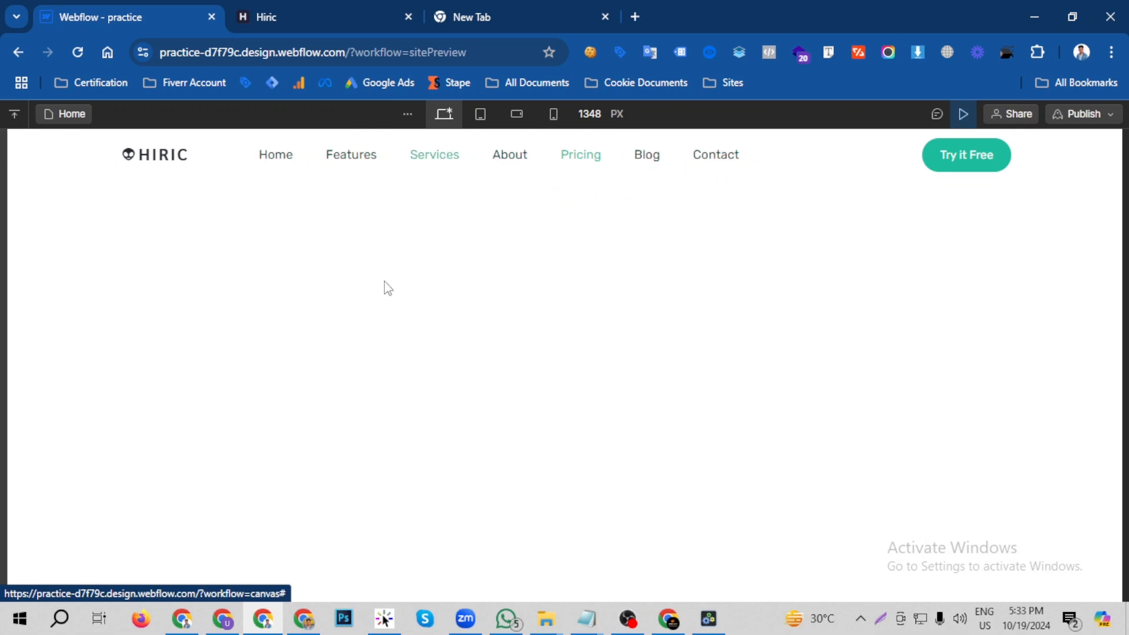
click(962, 115)
- Examine the Hiric reference site's hero section below the header and return to the Webflow designer
click(383, 18)
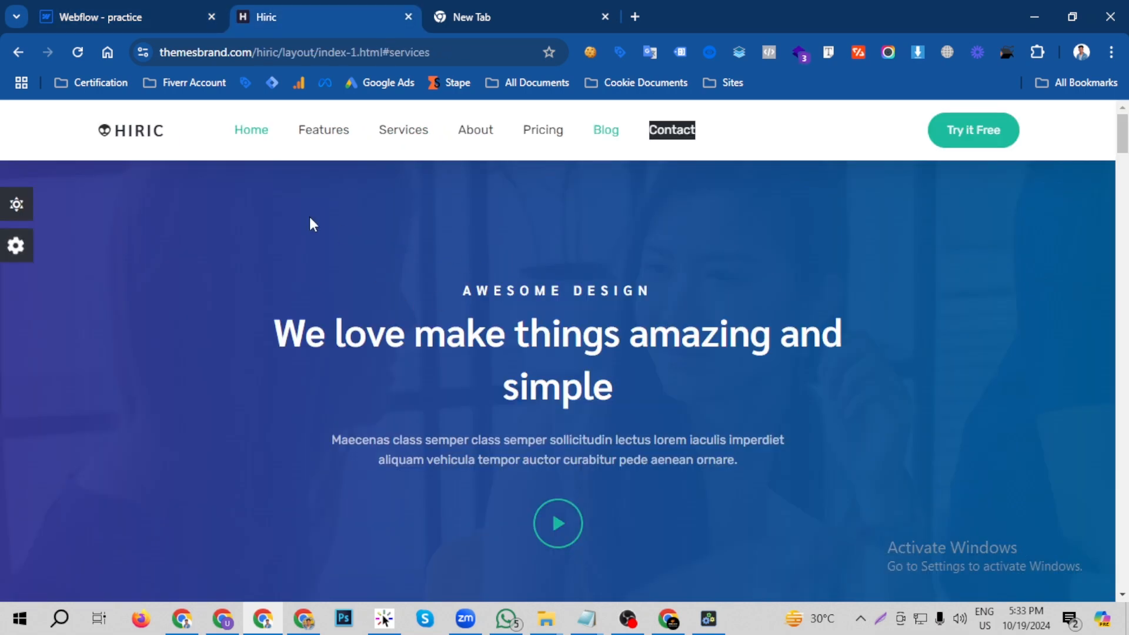
scroll(311, 235, down, 3)
scroll(312, 262, up, 1)
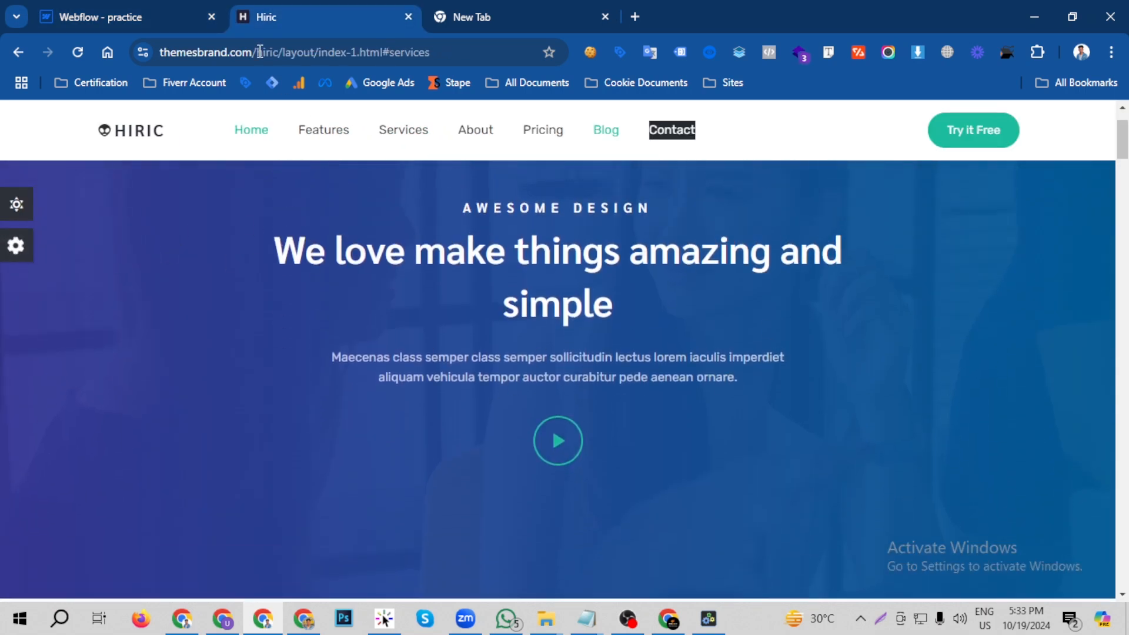
scroll(528, 347, up, 2)
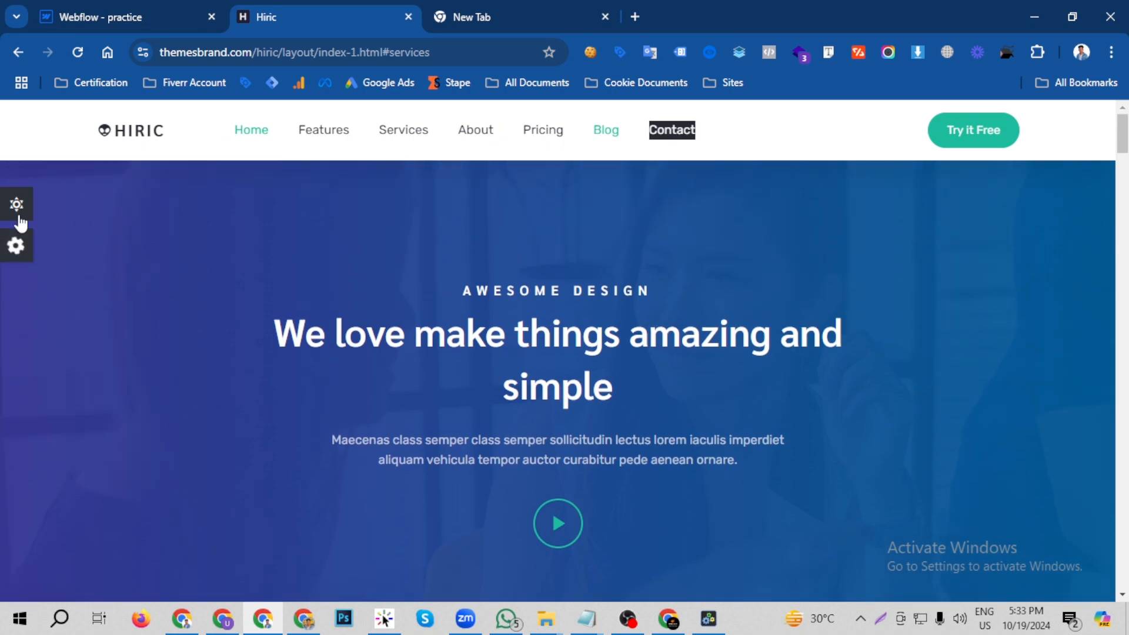
click(152, 17)
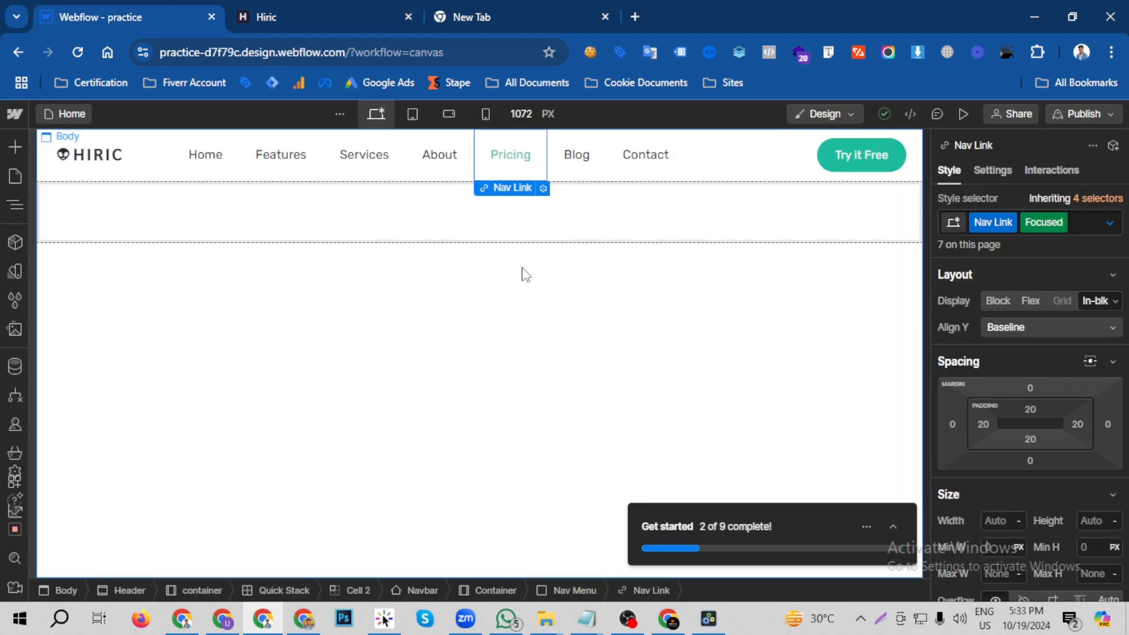
- Assign the existing container class to the Container inside the empty section below the header
click(298, 12)
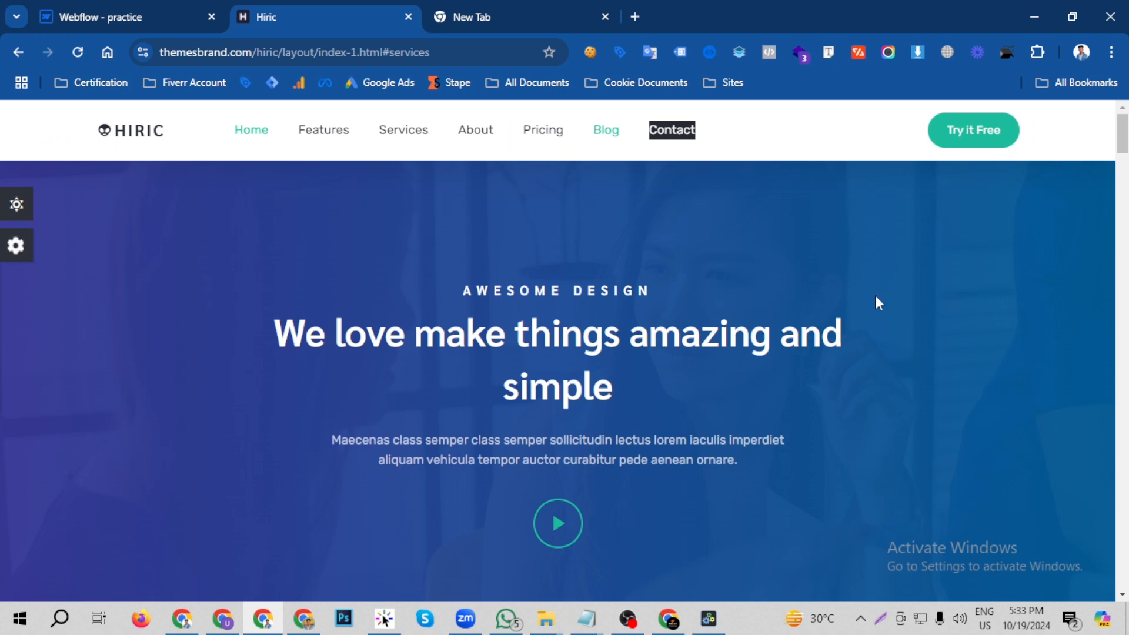
click(106, 12)
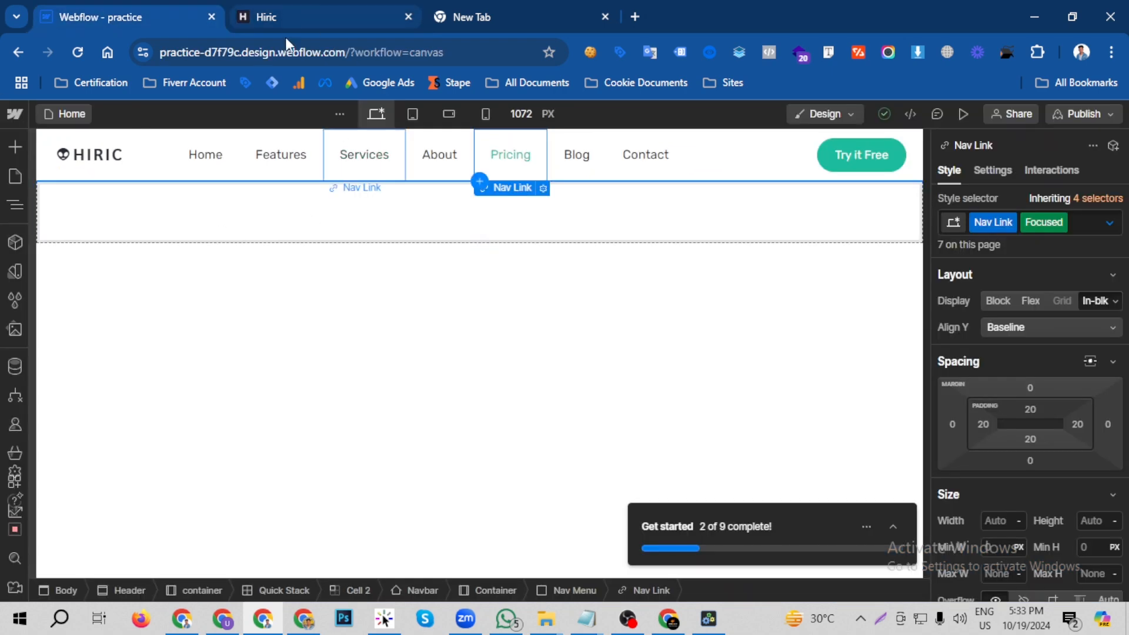
click(15, 146)
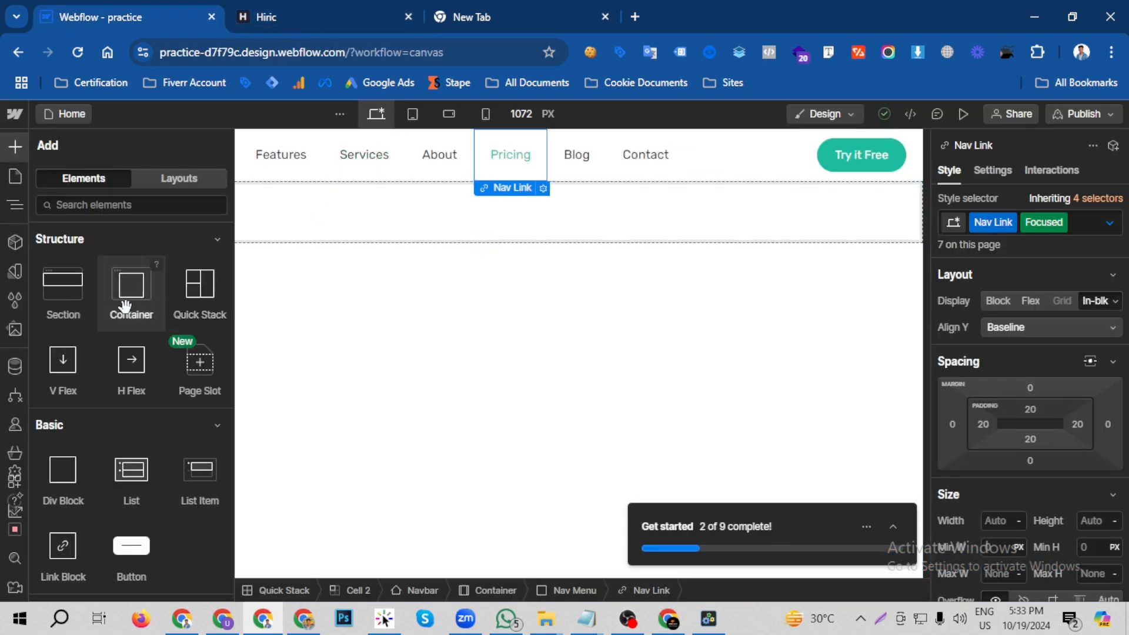
click(317, 212)
click(991, 223)
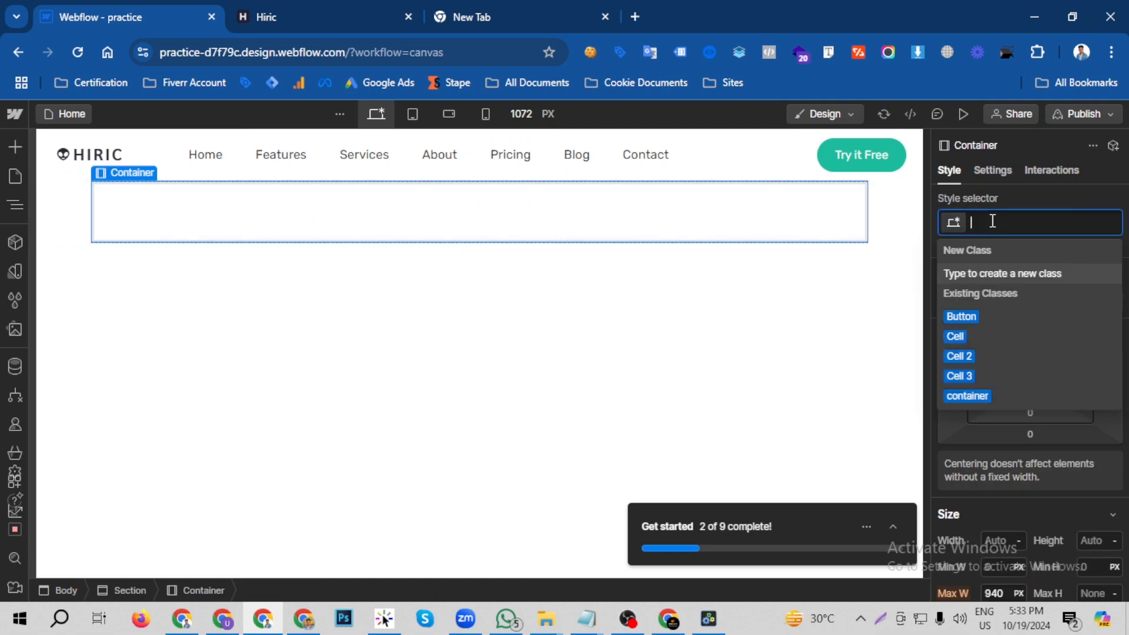
text(cont)
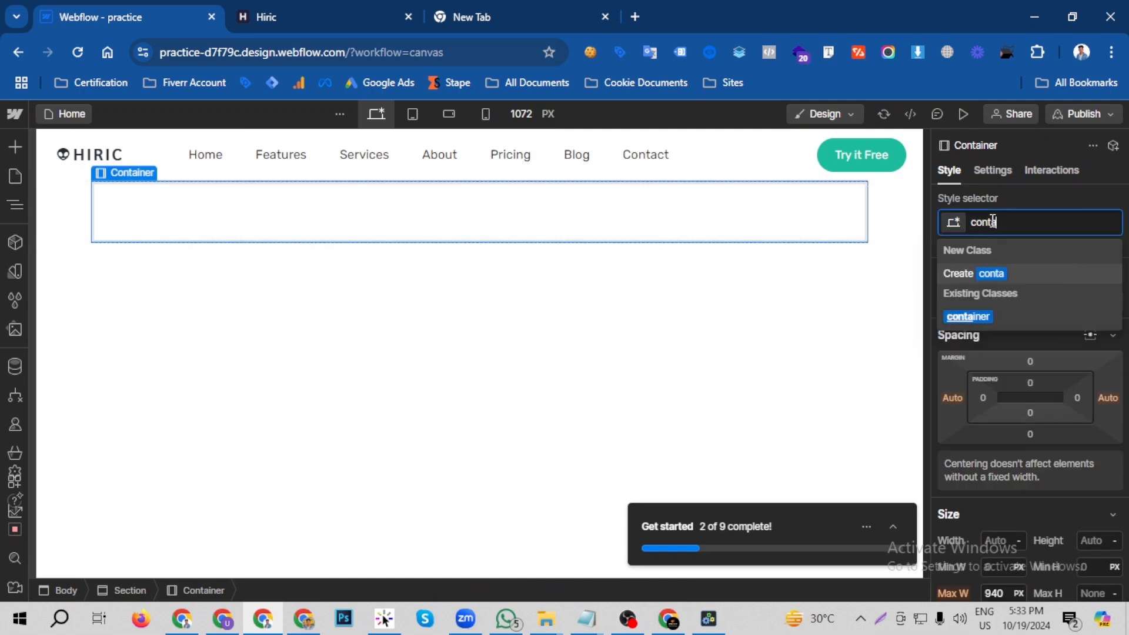
text(a)
click(967, 316)
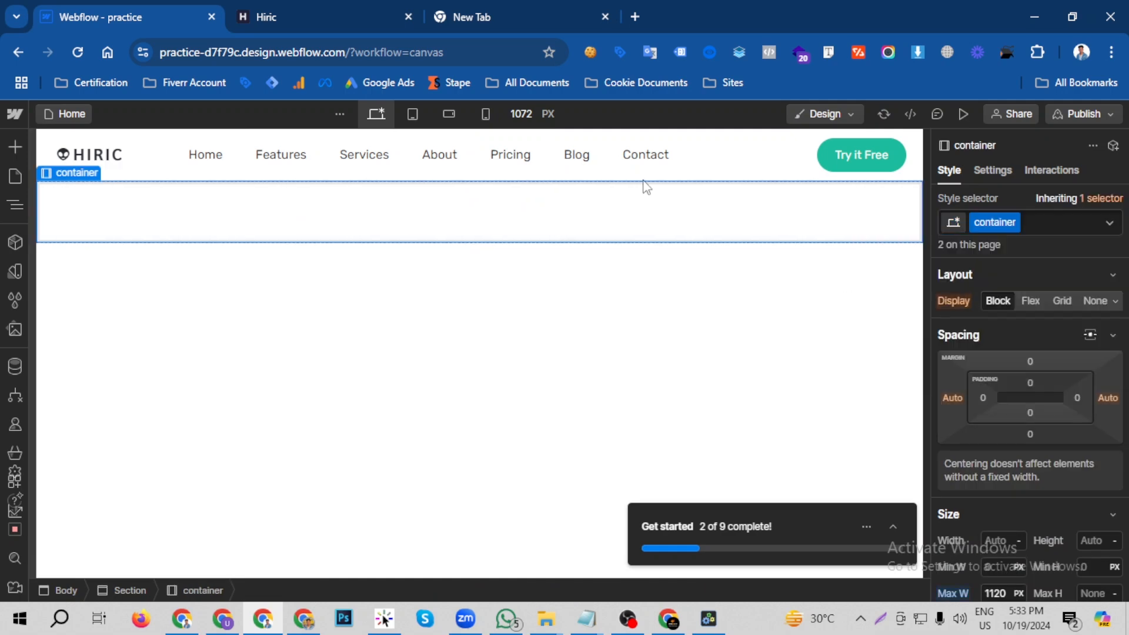
- Download the hero background photo of the women in a meeting from the Hiric reference site with the image downloader extension
click(385, 8)
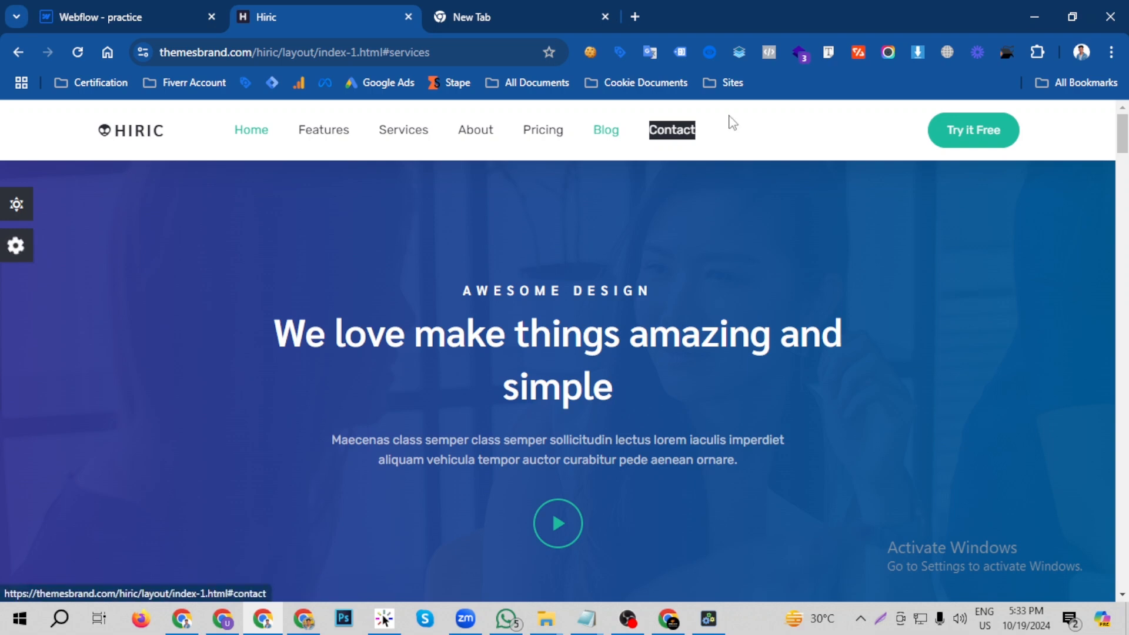
click(916, 54)
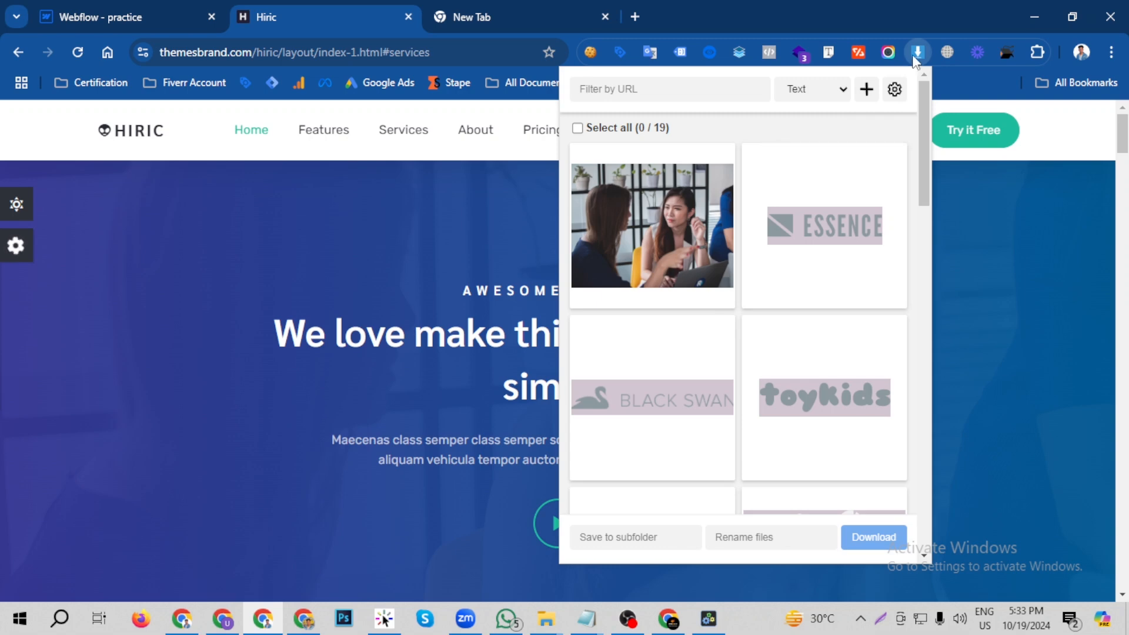
mouse_move(736, 228)
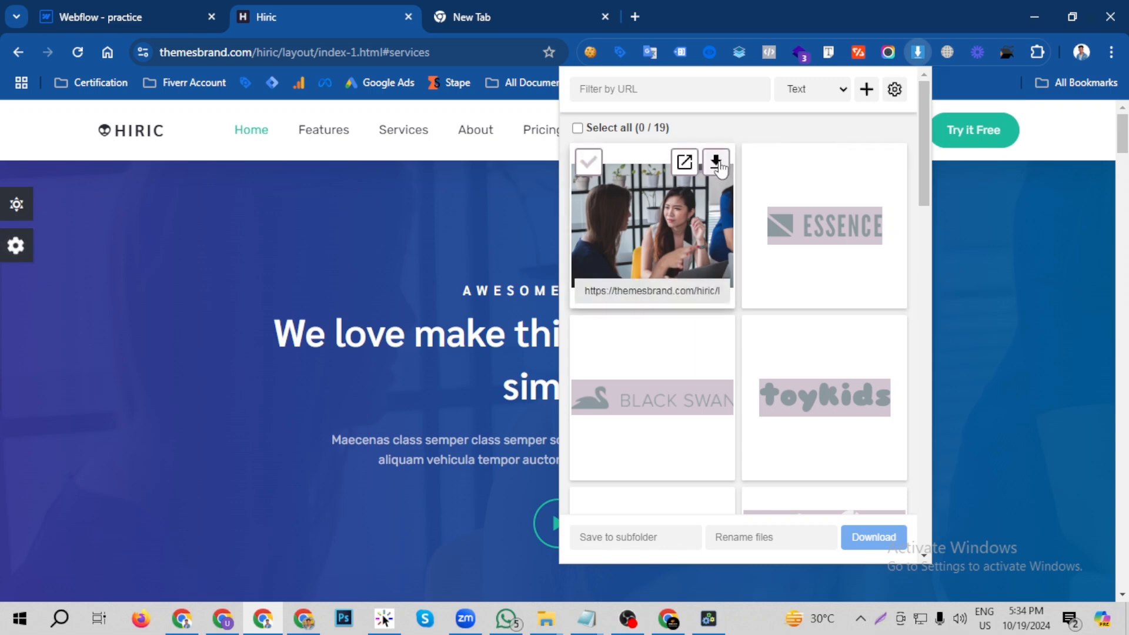
click(716, 164)
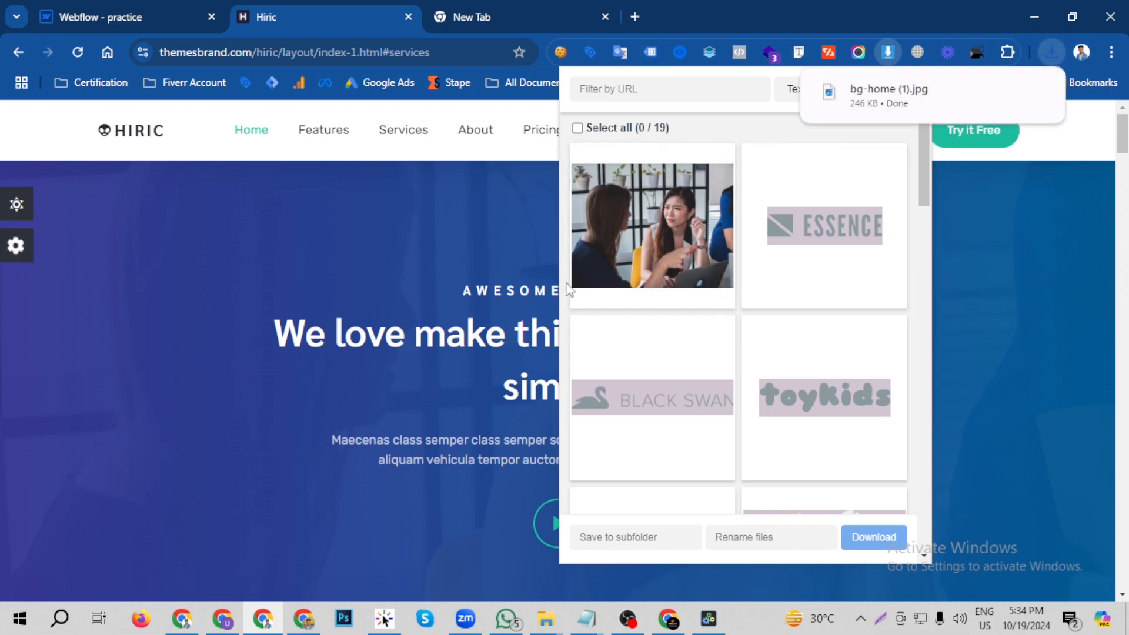
- Return to the Webflow designer and give the section below the header a new class named Hero section
click(141, 13)
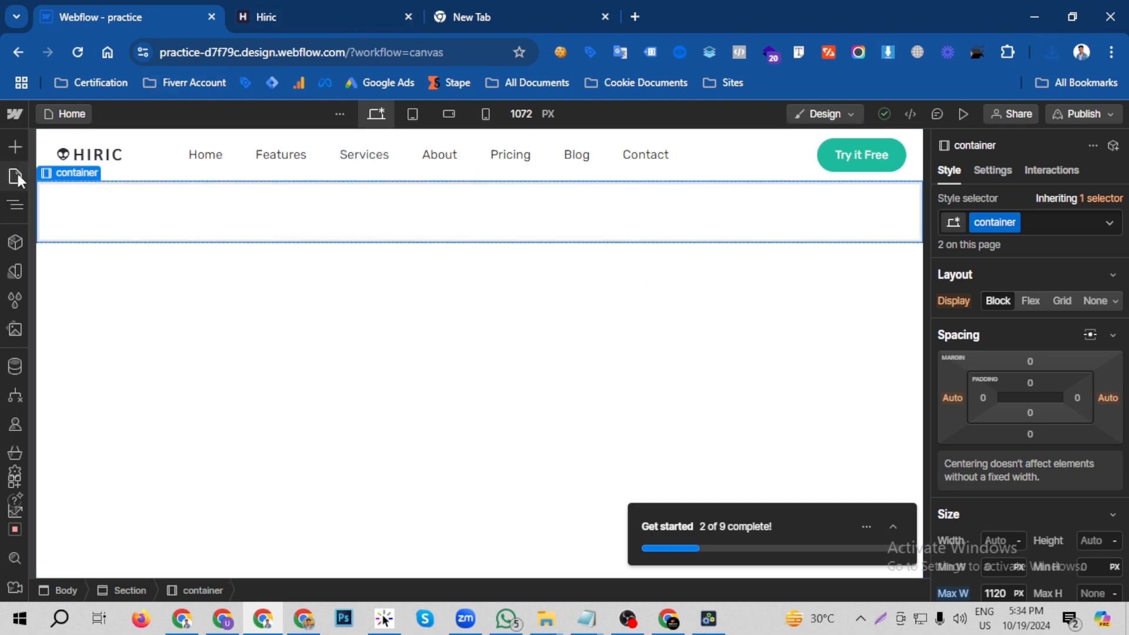
click(16, 206)
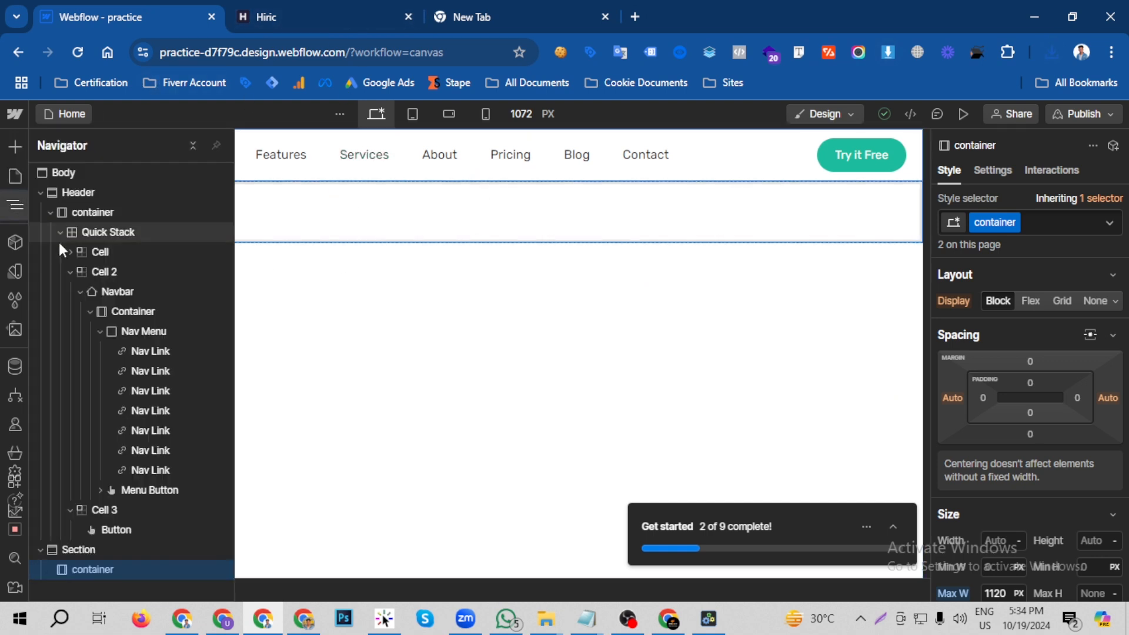
click(40, 192)
click(69, 214)
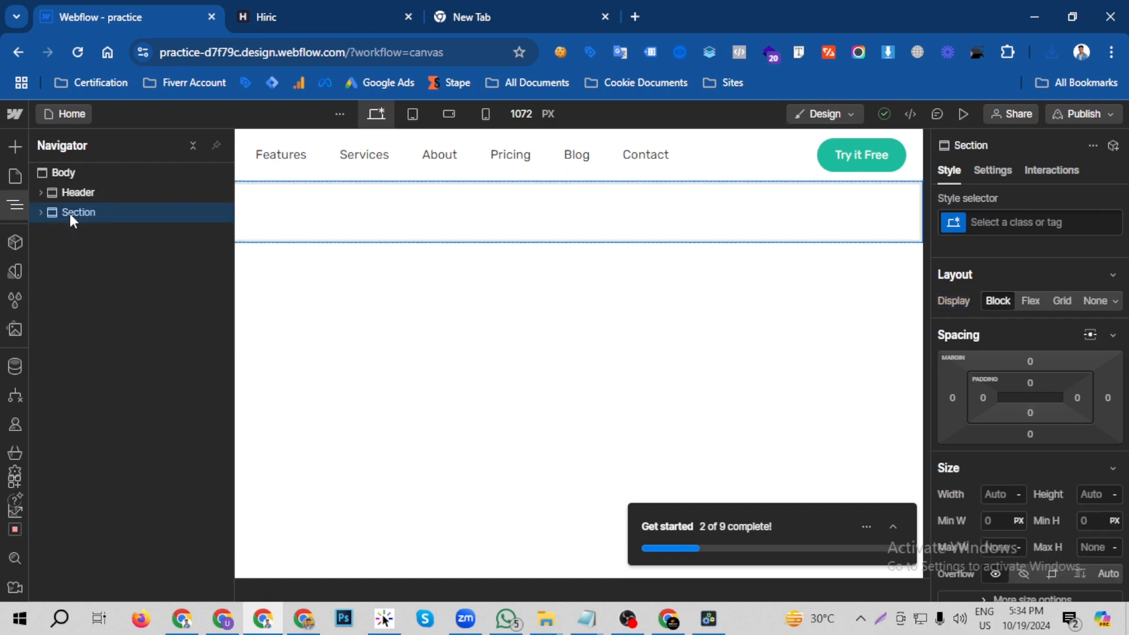
click(998, 222)
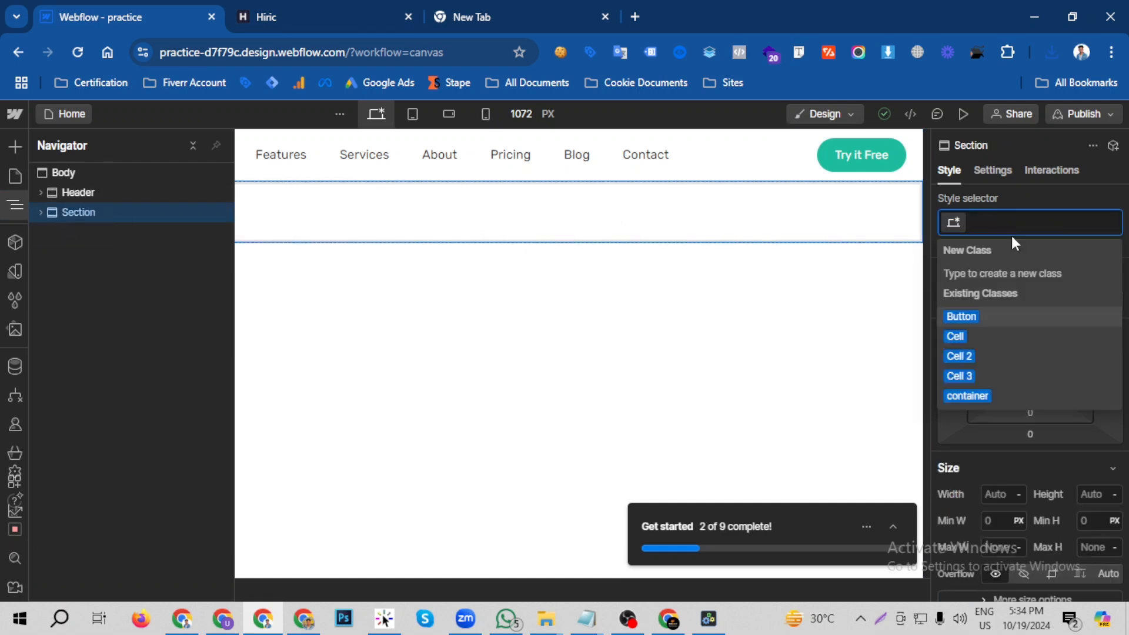
text(Hero section)
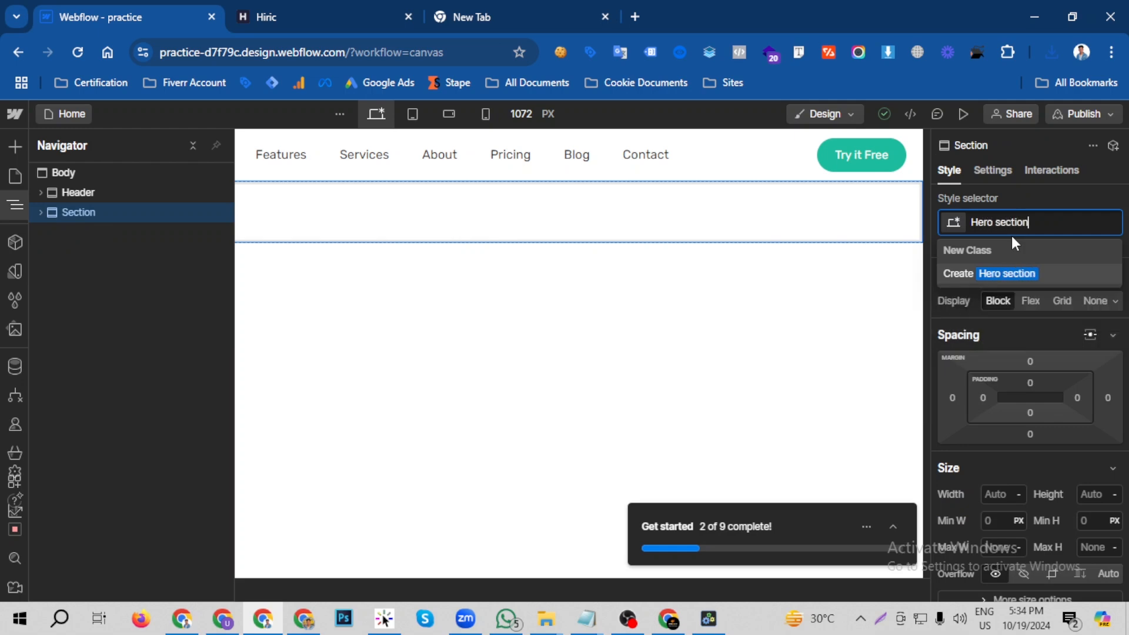
key(Return)
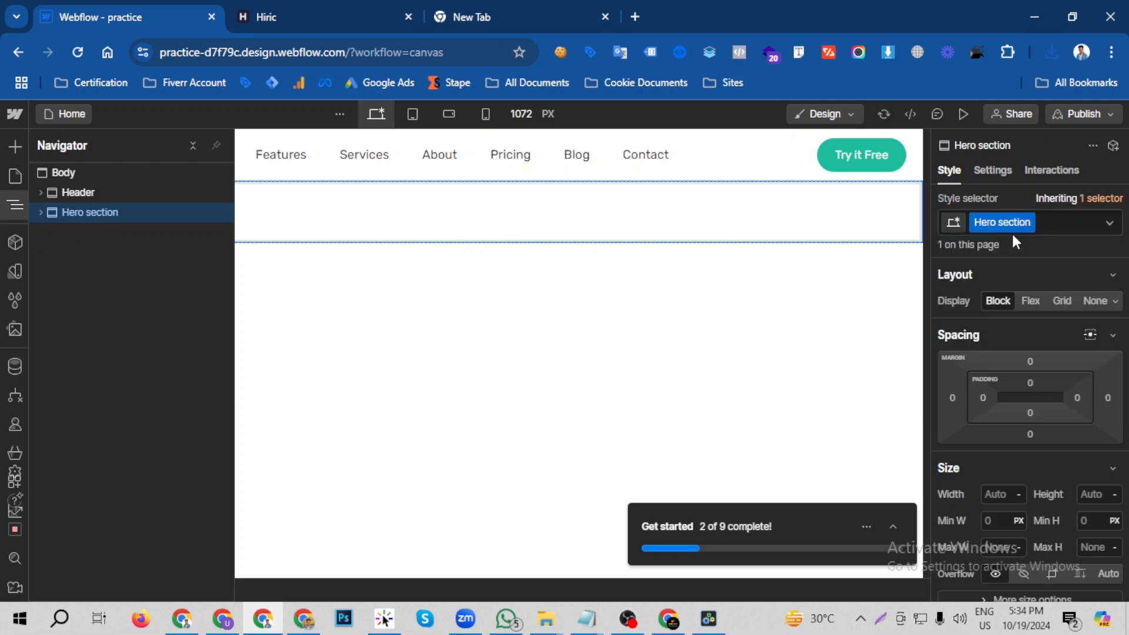
click(40, 212)
- Add a background image to the Hero section and upload bg-home (1).jpg from the Downloads folder for it
click(327, 9)
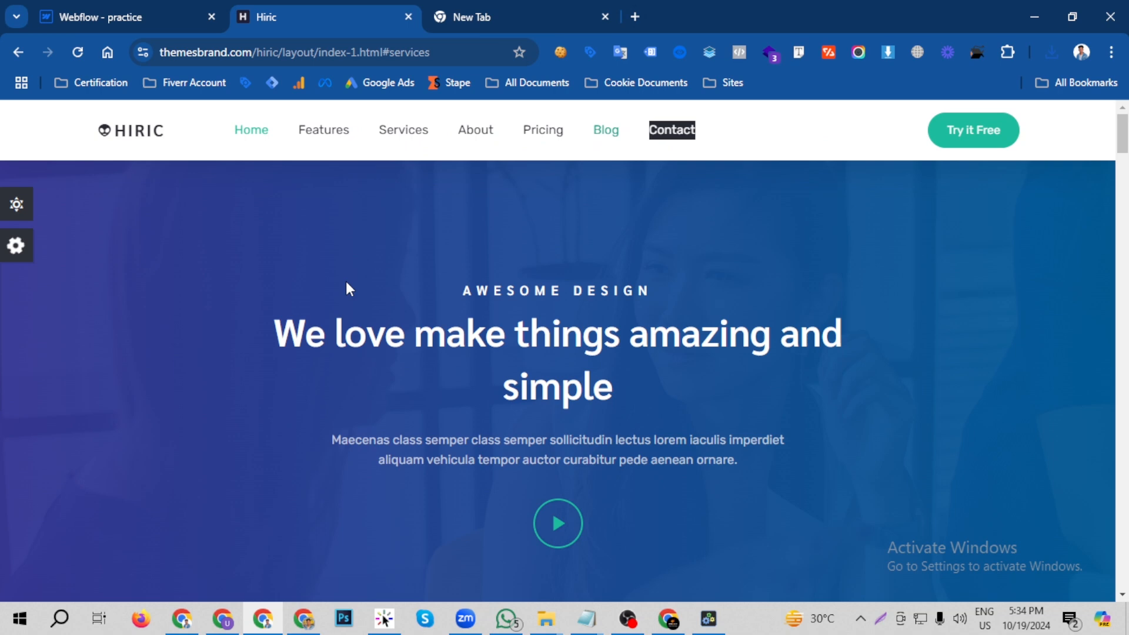
click(120, 18)
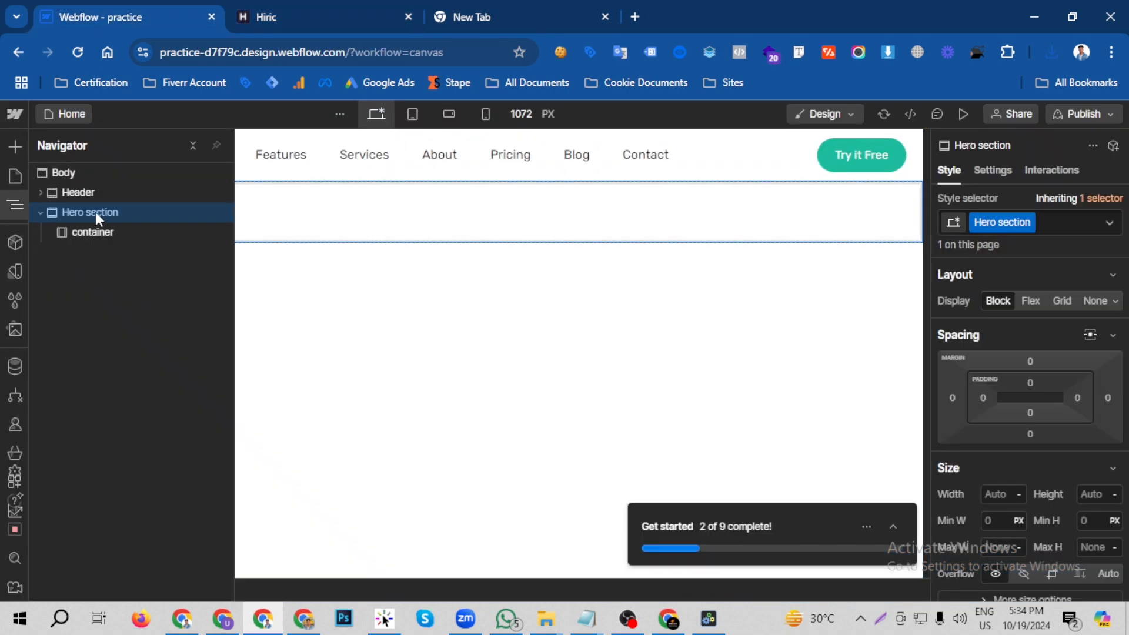
click(336, 19)
click(116, 13)
scroll(1045, 357, down, 5)
scroll(1042, 355, down, 4)
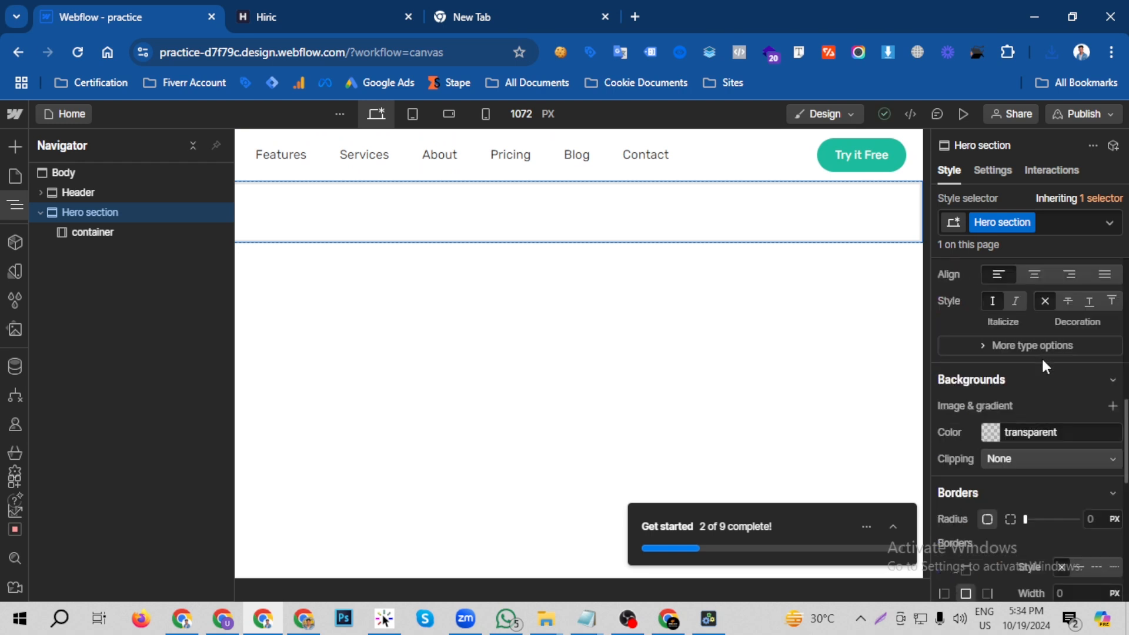
click(1111, 407)
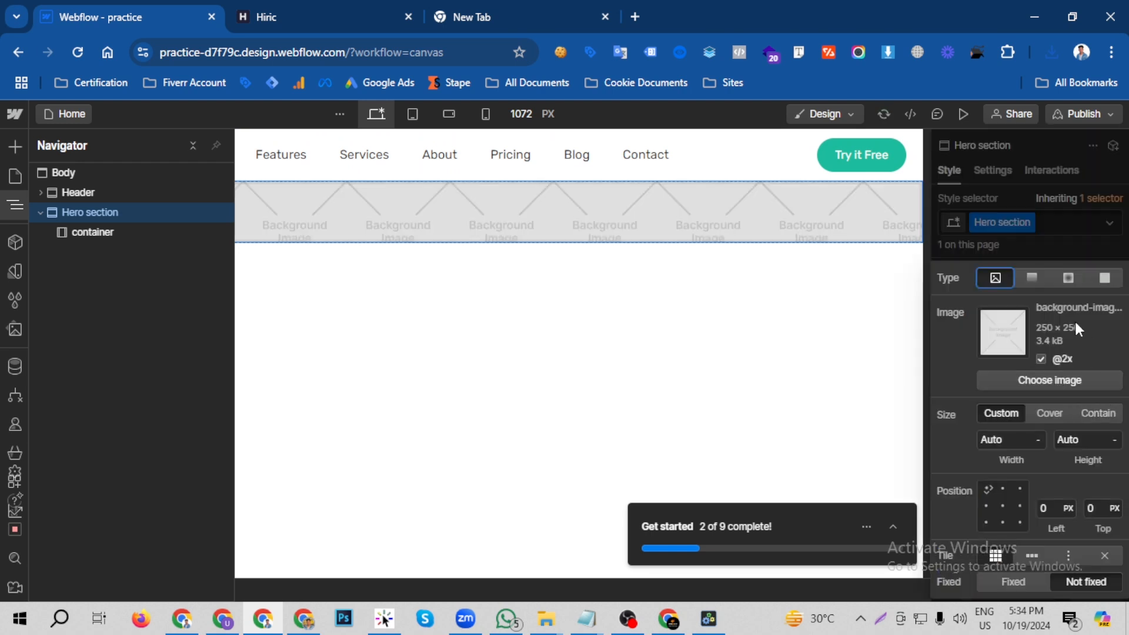
click(1061, 379)
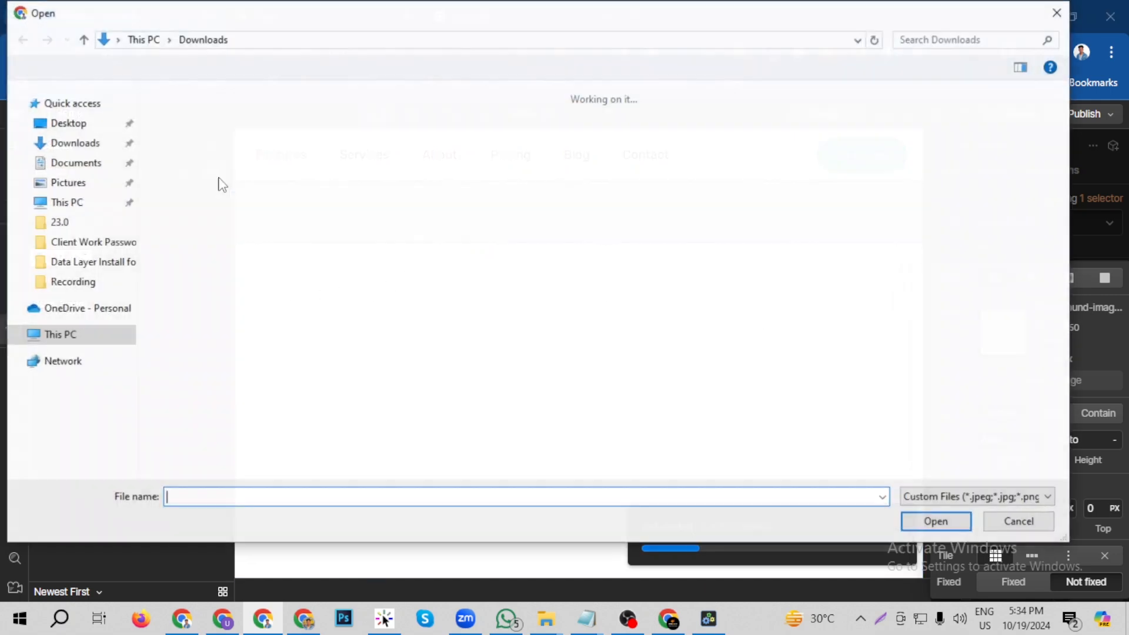
click(214, 200)
click(910, 520)
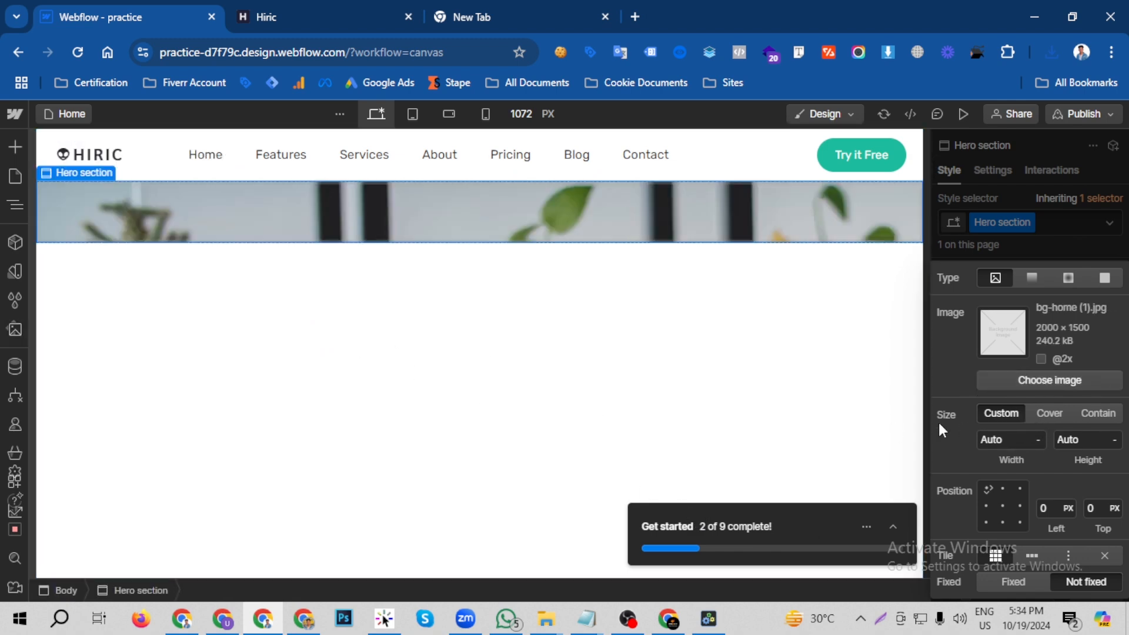
- Set the Hero section's background image to Cover, centre its position at 50% by 50%, and turn off tiling
click(1045, 413)
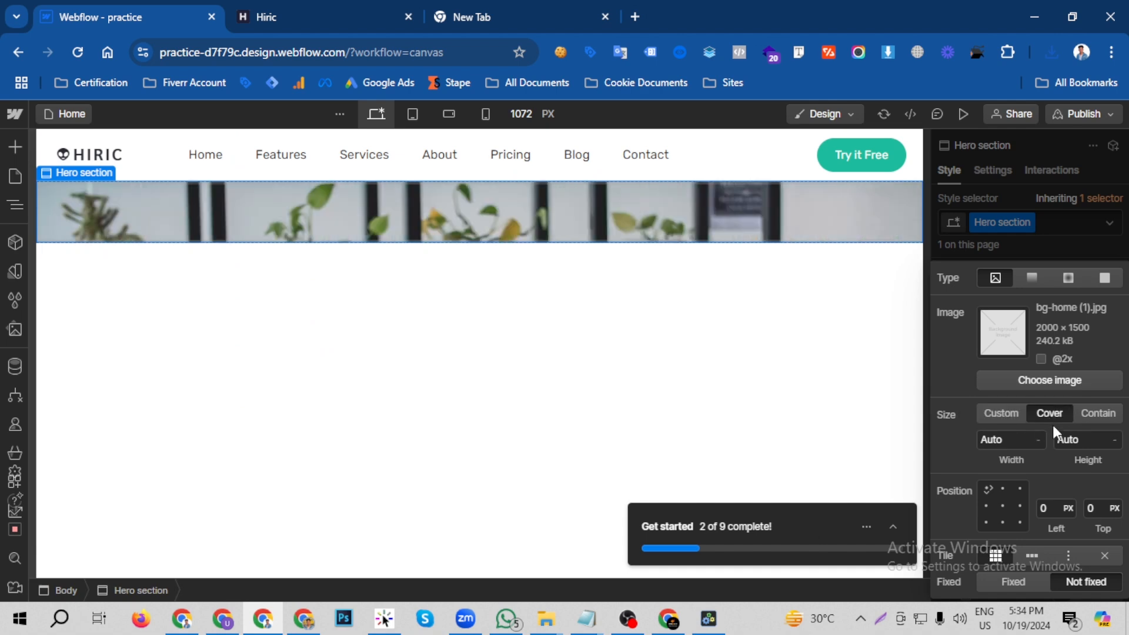
click(1002, 505)
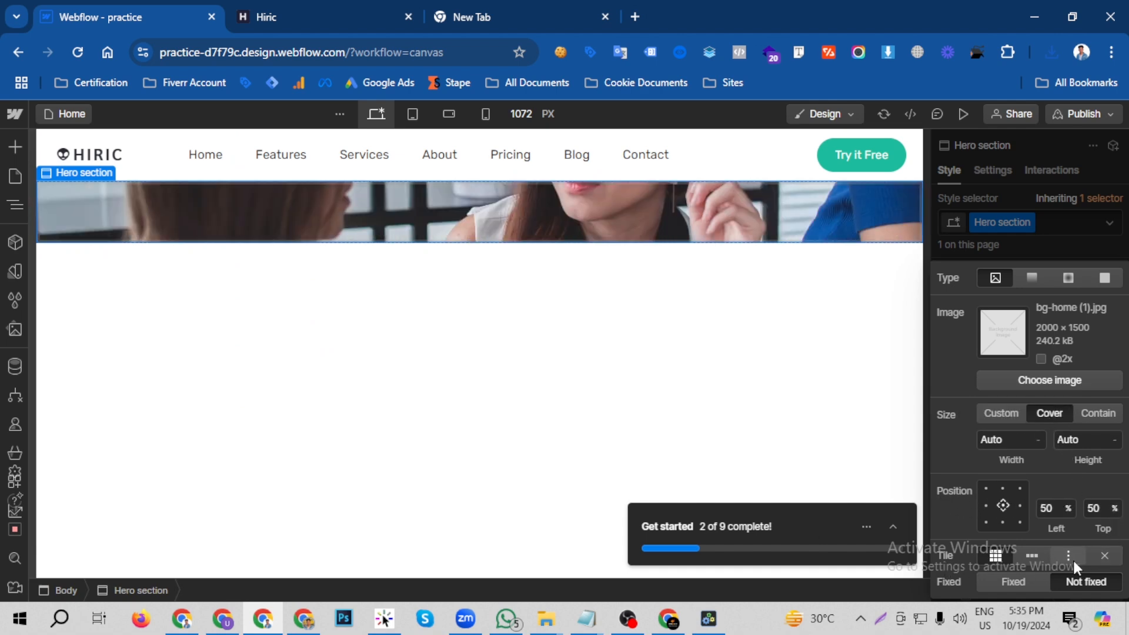
click(1108, 558)
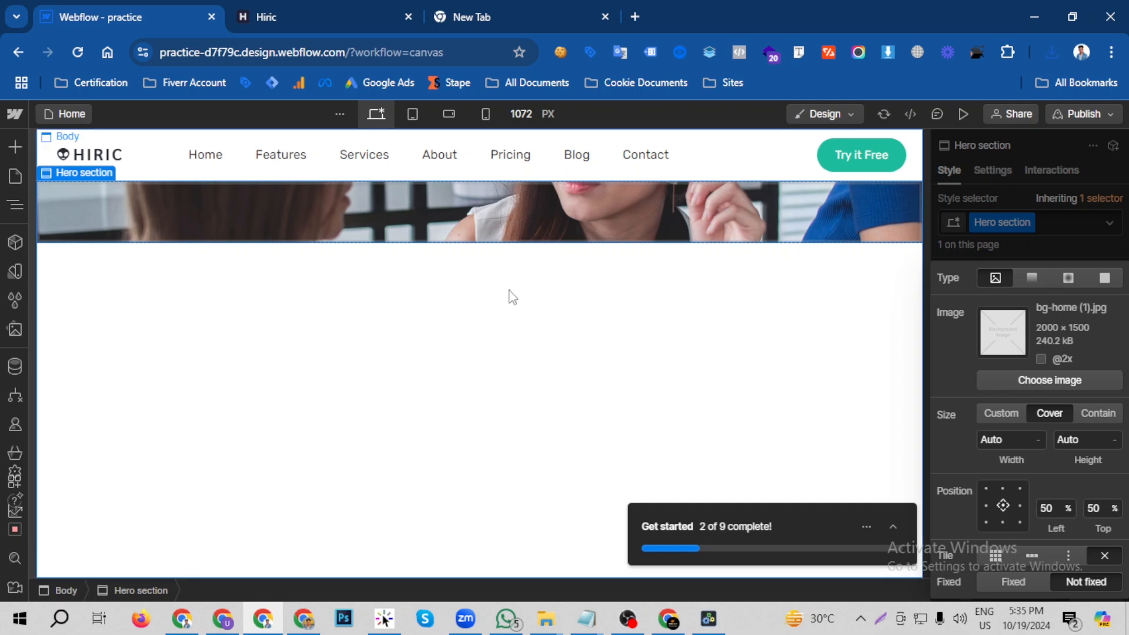
- Sample the colour at the left edge of the Hiric site's hero background and copy its HTML code 36378B
click(317, 13)
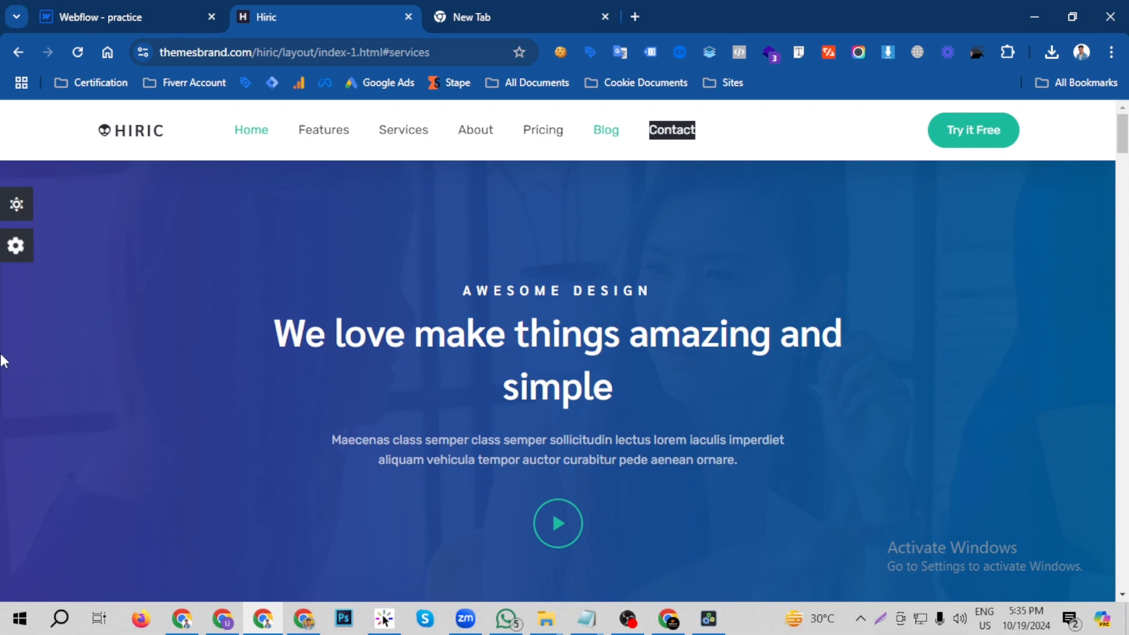
key(ctrl+alt+x)
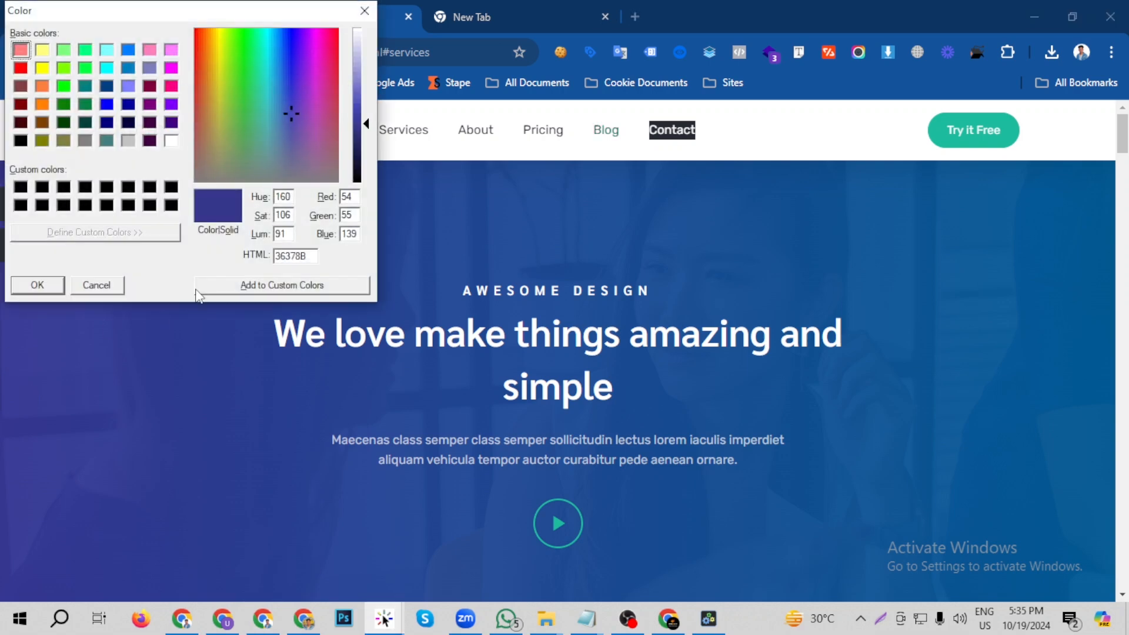
double_click(288, 256)
right_click(286, 257)
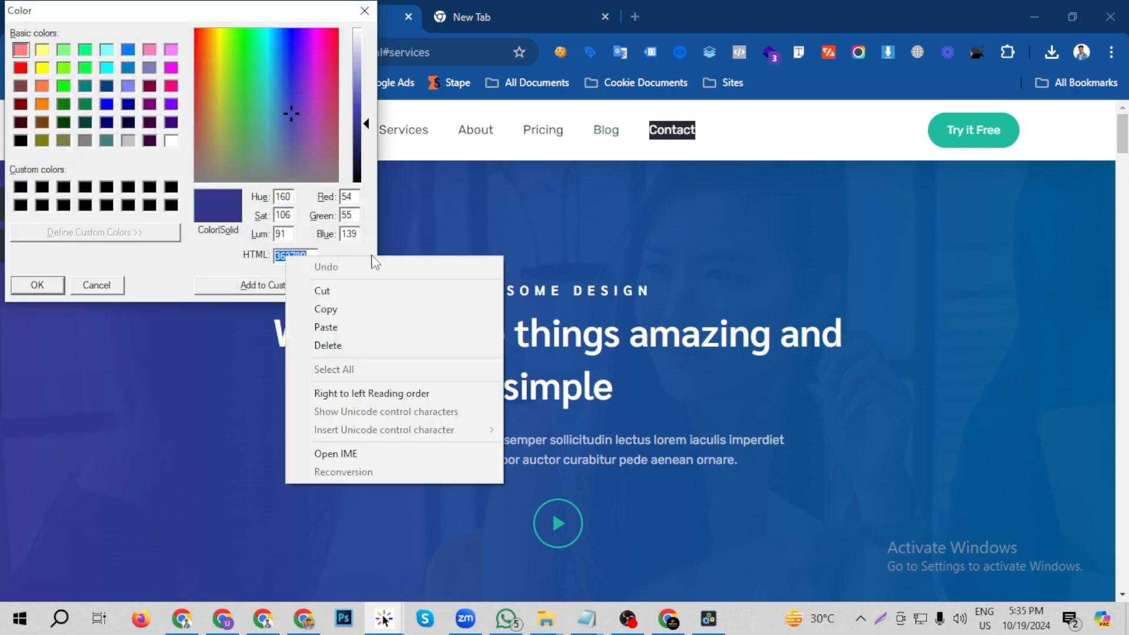
click(345, 309)
click(363, 12)
- Back in the Webflow designer, add a second background layer to the Hero section and make it a linear gradient
click(171, 12)
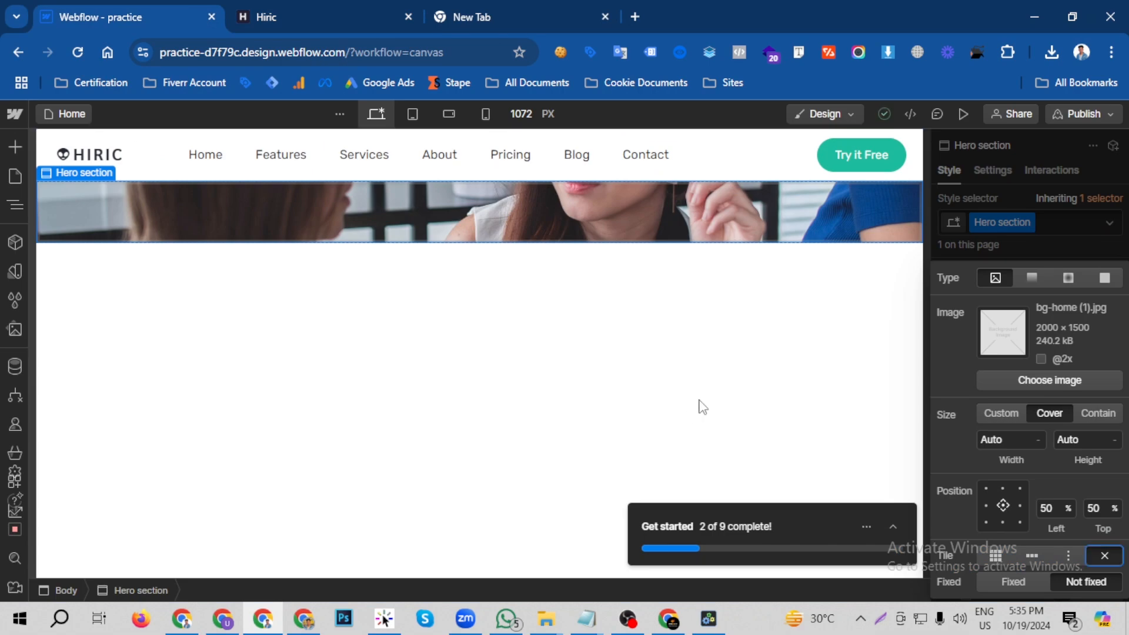
click(1031, 246)
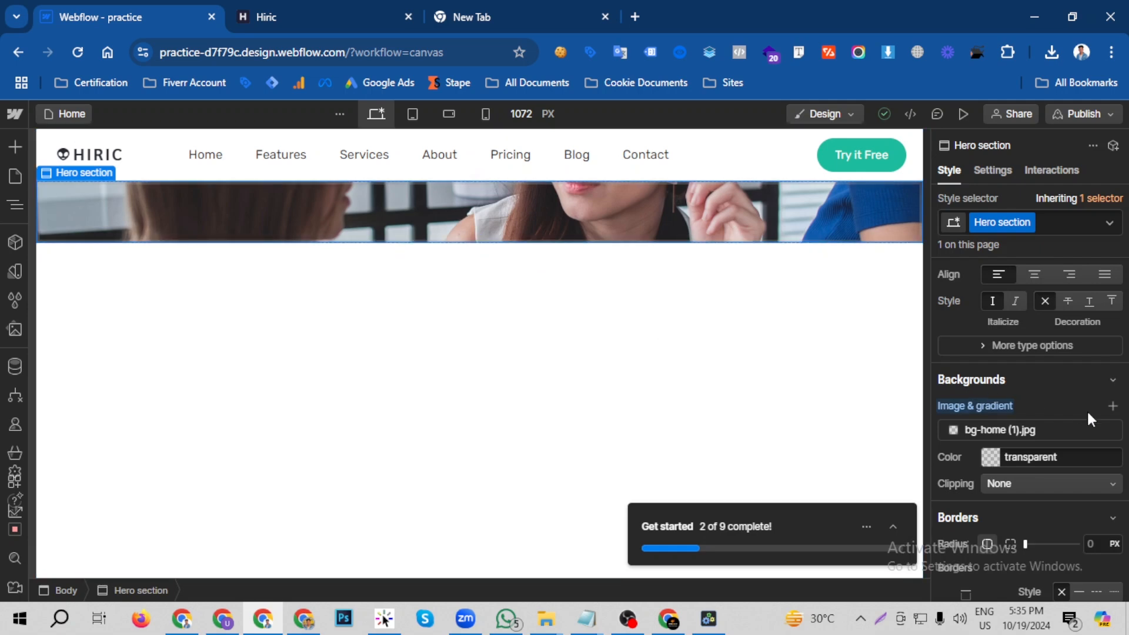
click(1112, 406)
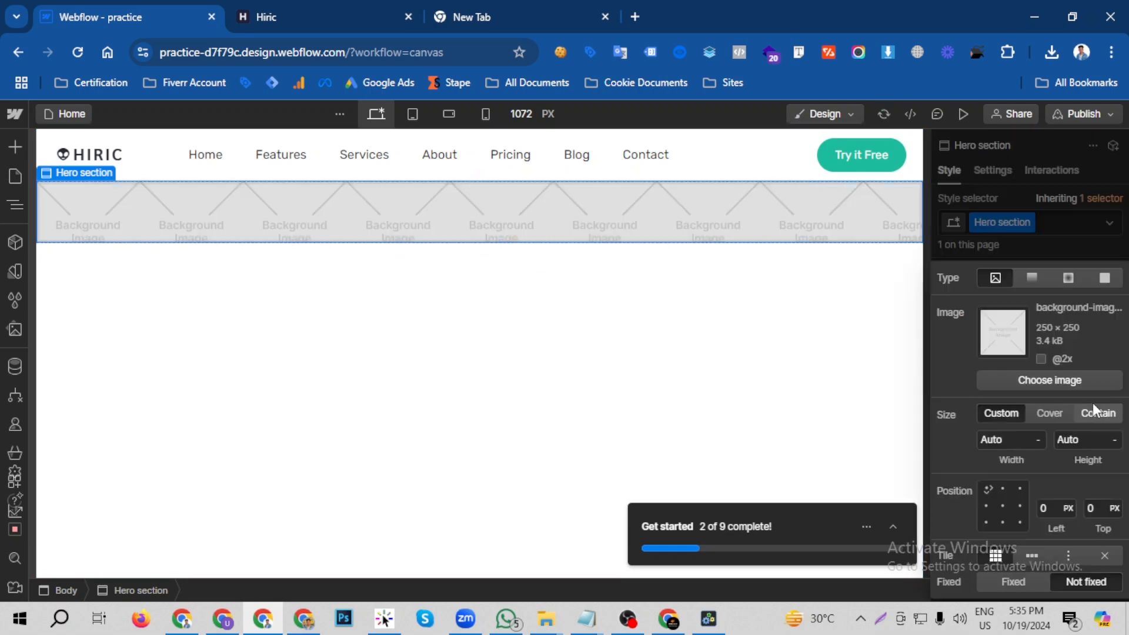
click(1030, 277)
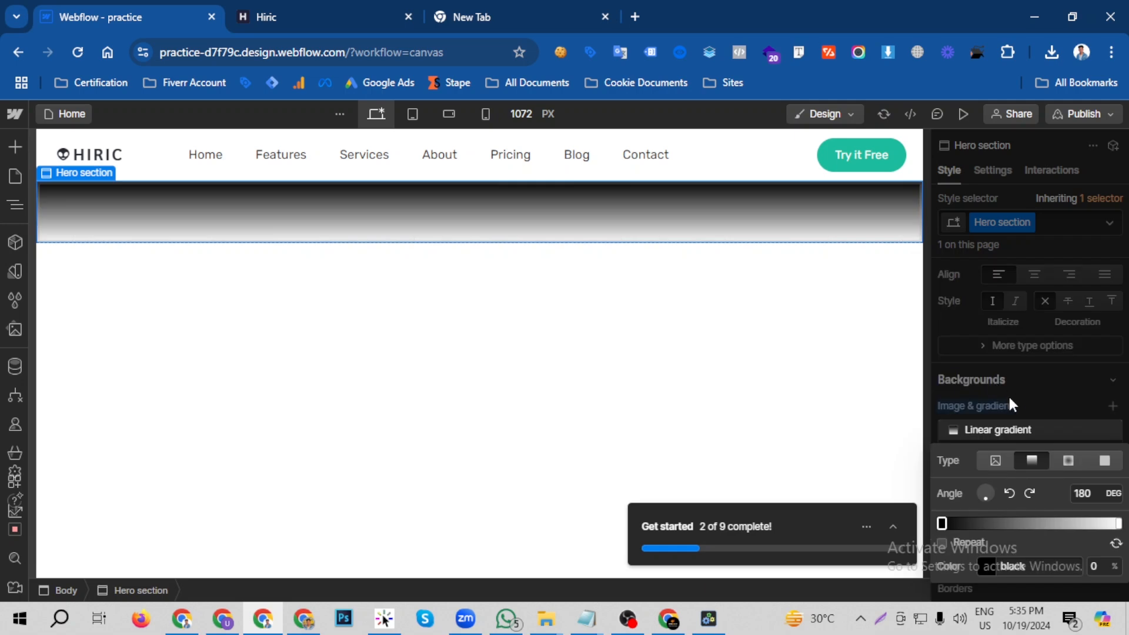
click(322, 13)
click(106, 16)
- Set the first colour stop of the Hero section's linear gradient to the copied #36378B
click(998, 565)
click(989, 568)
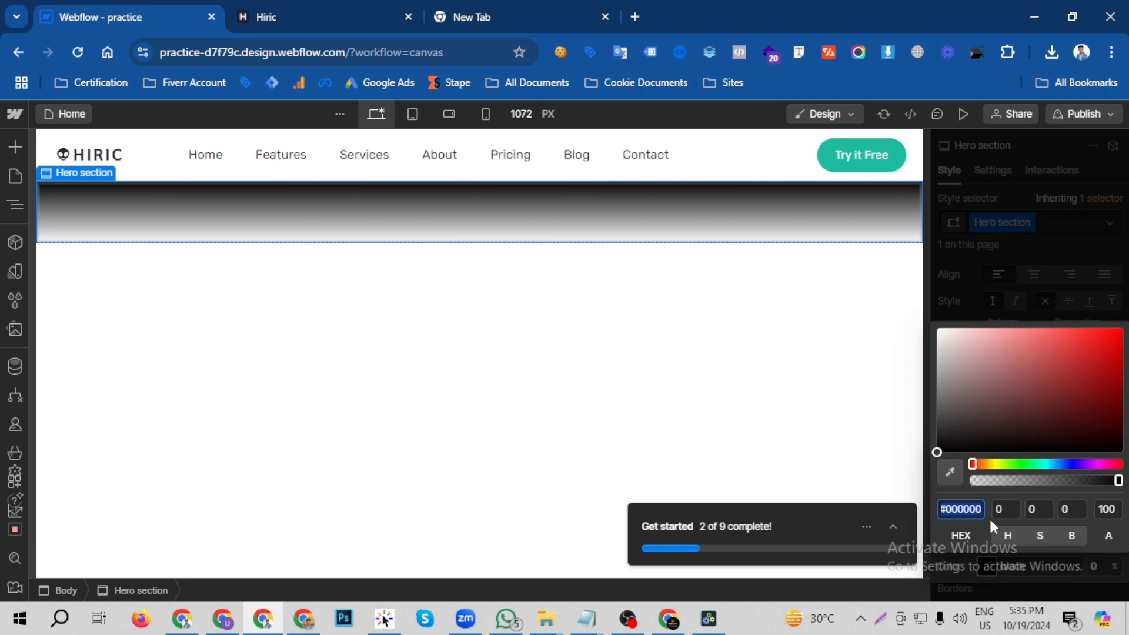
key(ctrl+v)
key(Return)
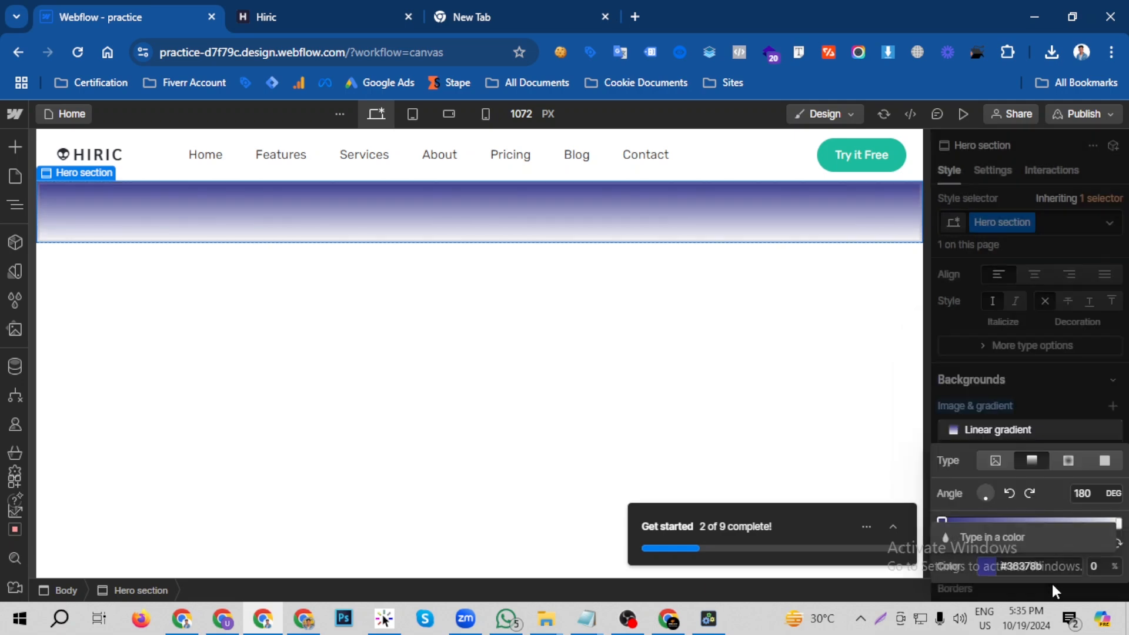
- On the Hiric site, sample the colour at the far right of the hero background and copy its HTML code 015994
click(320, 23)
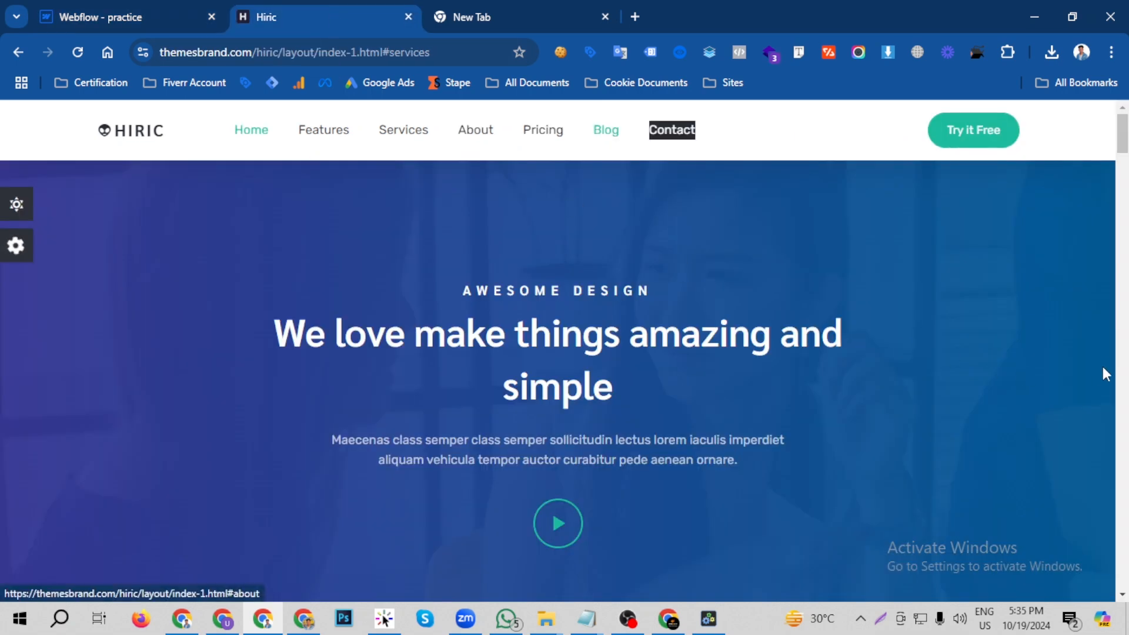
key(ctrl+alt+x)
click(311, 255)
double_click(311, 256)
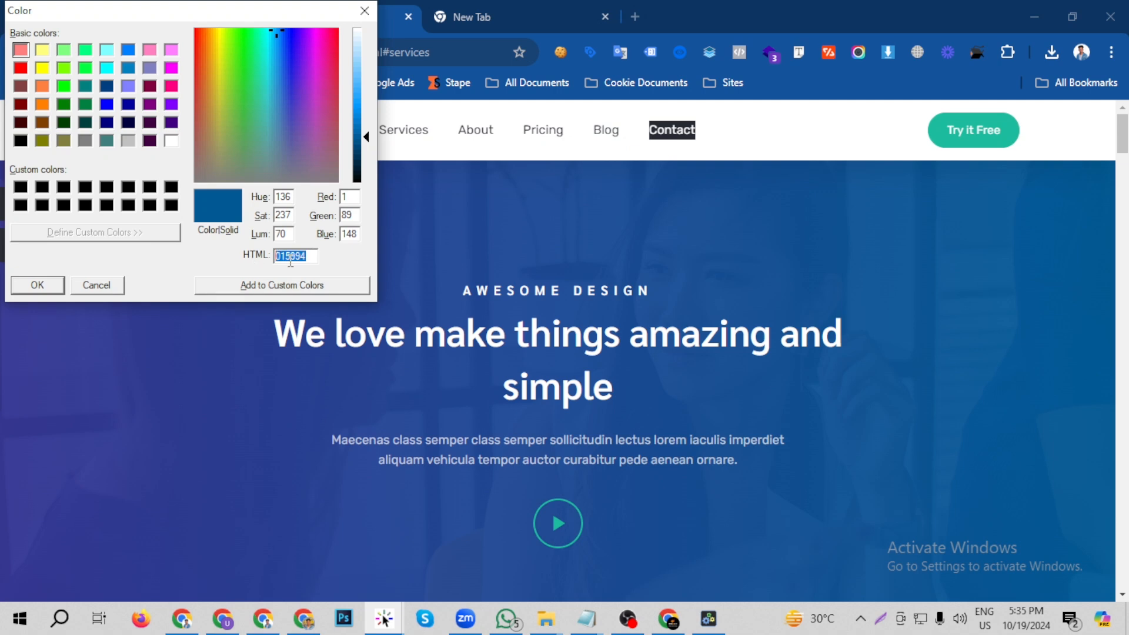
right_click(291, 255)
click(352, 309)
click(364, 10)
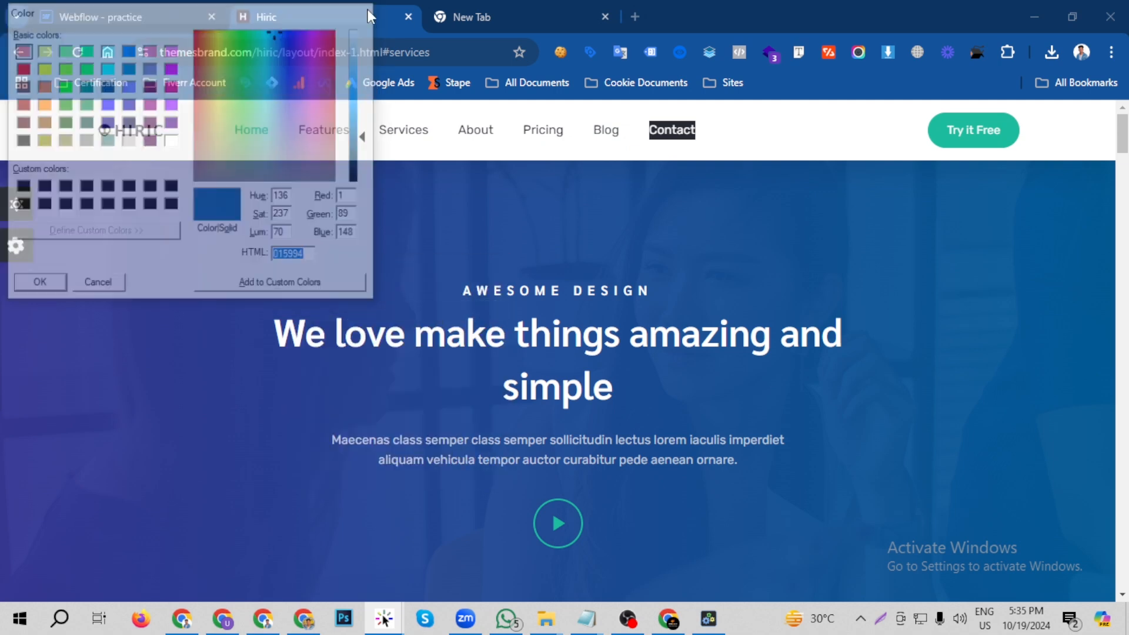
- Back in the Webflow designer, set the end colour stop of the Hero section's linear gradient to the copied #015994
click(194, 17)
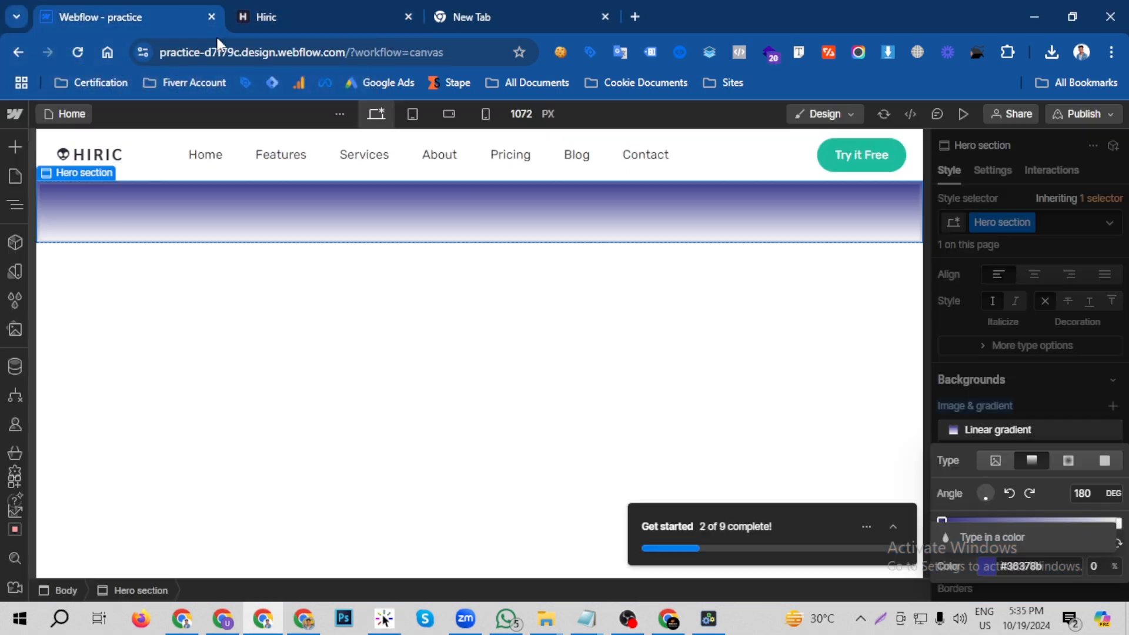
click(1118, 523)
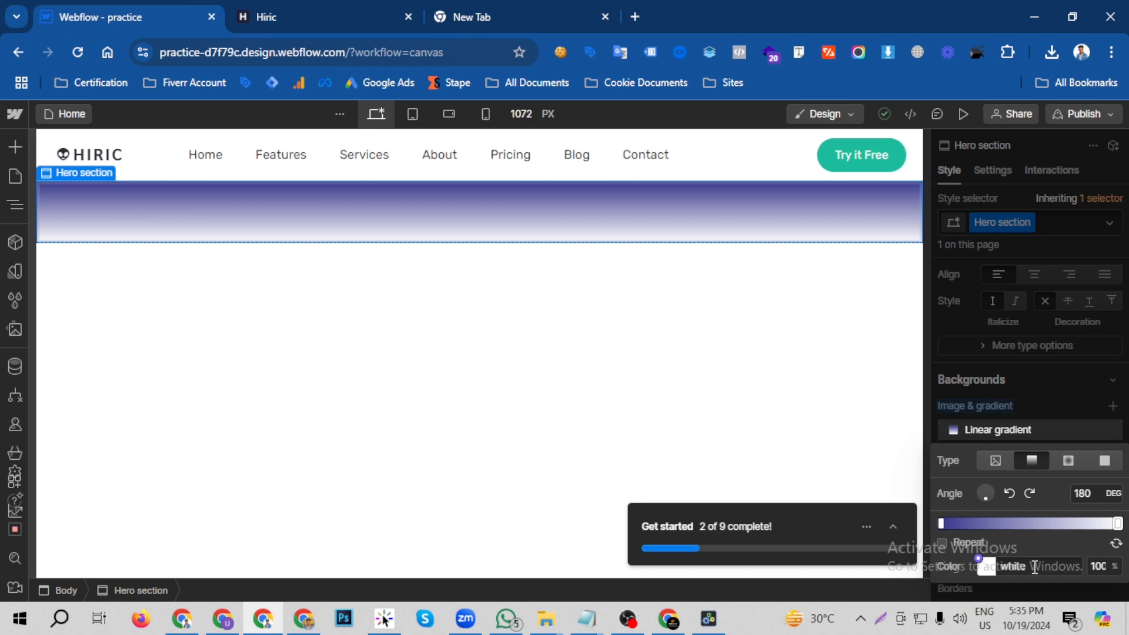
click(1035, 566)
key(ctrl+v)
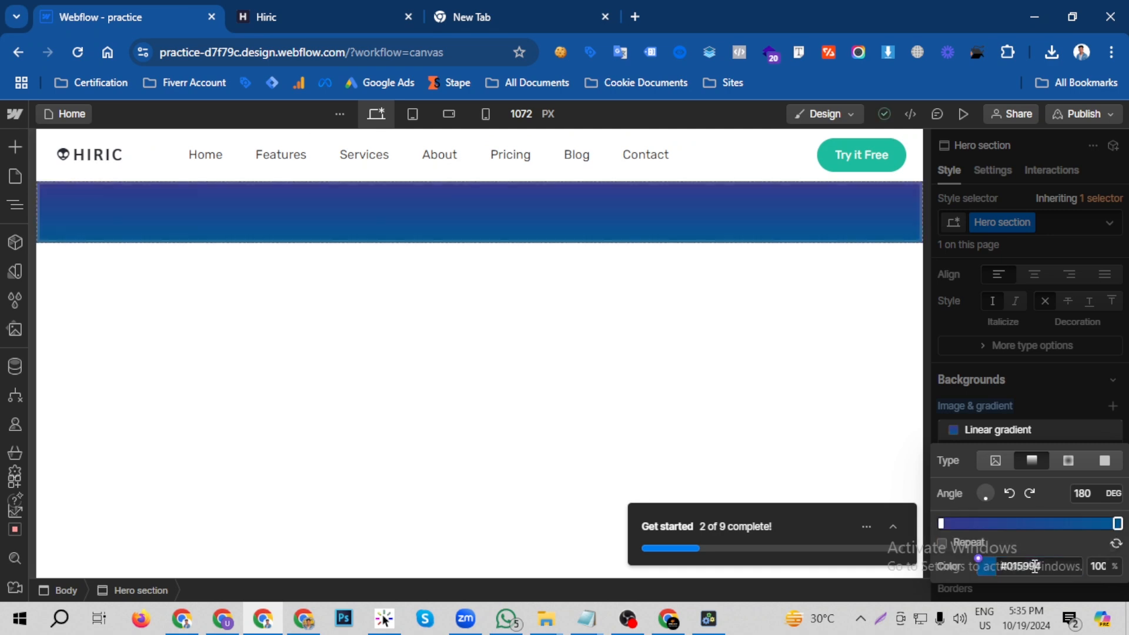
- Lower the alpha of the gradient's #36378B start stop to about 96 so the hero photo shows through
click(262, 16)
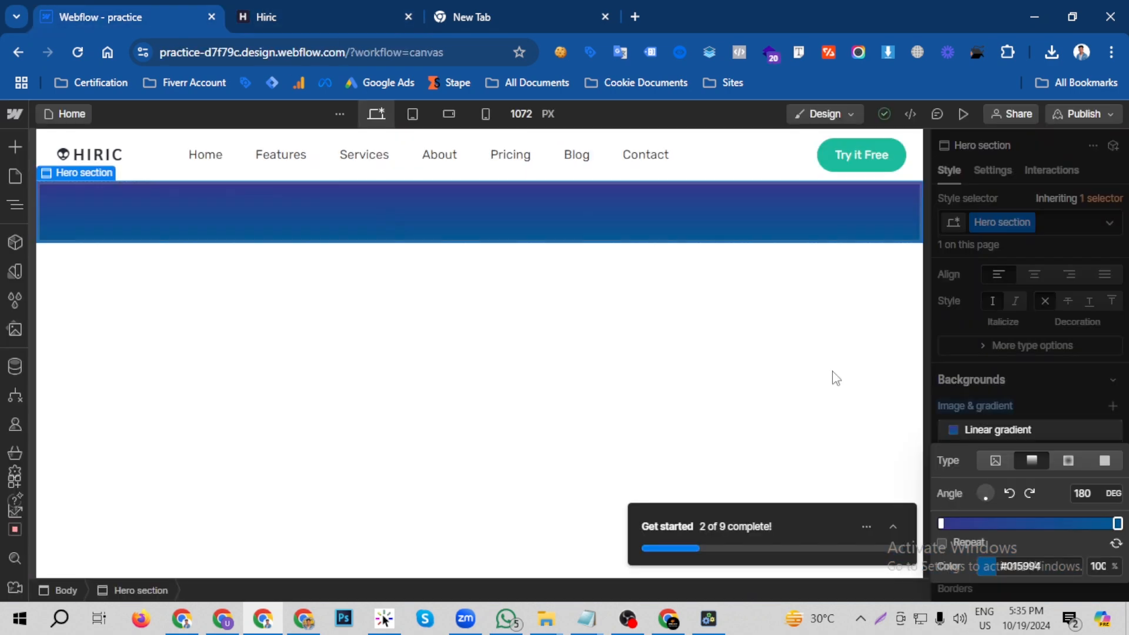
click(164, 12)
click(941, 524)
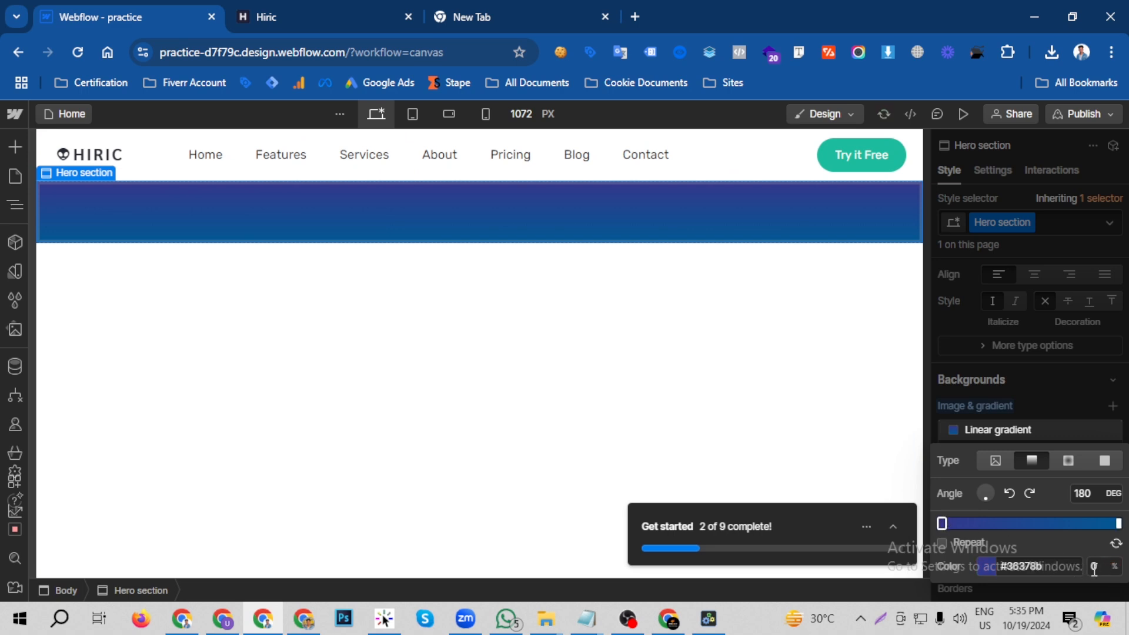
click(984, 567)
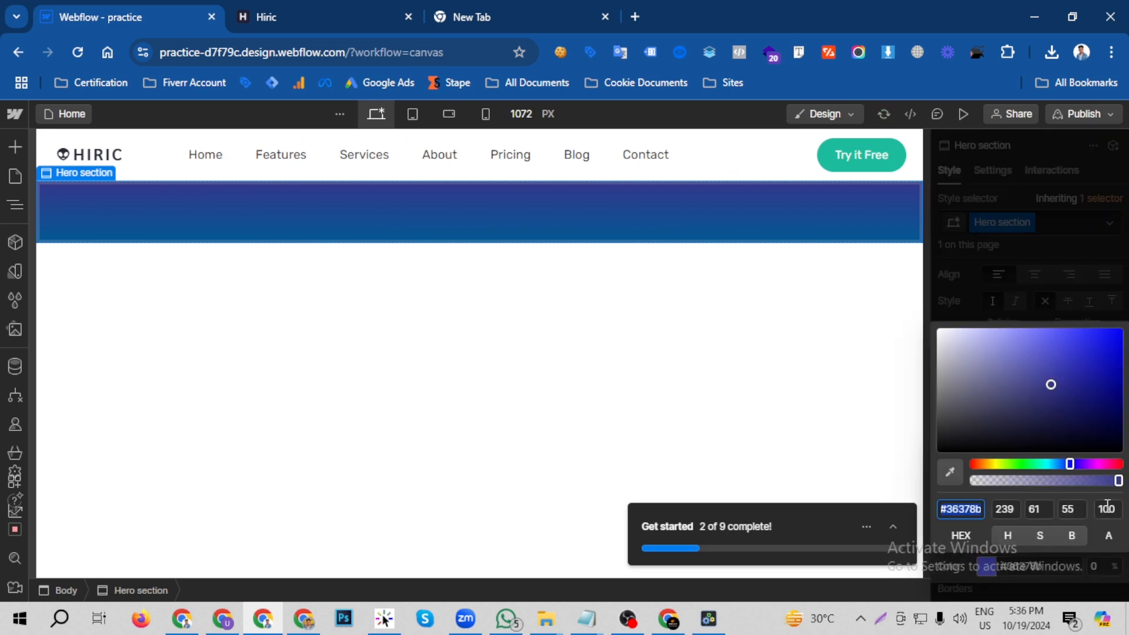
click(1117, 481)
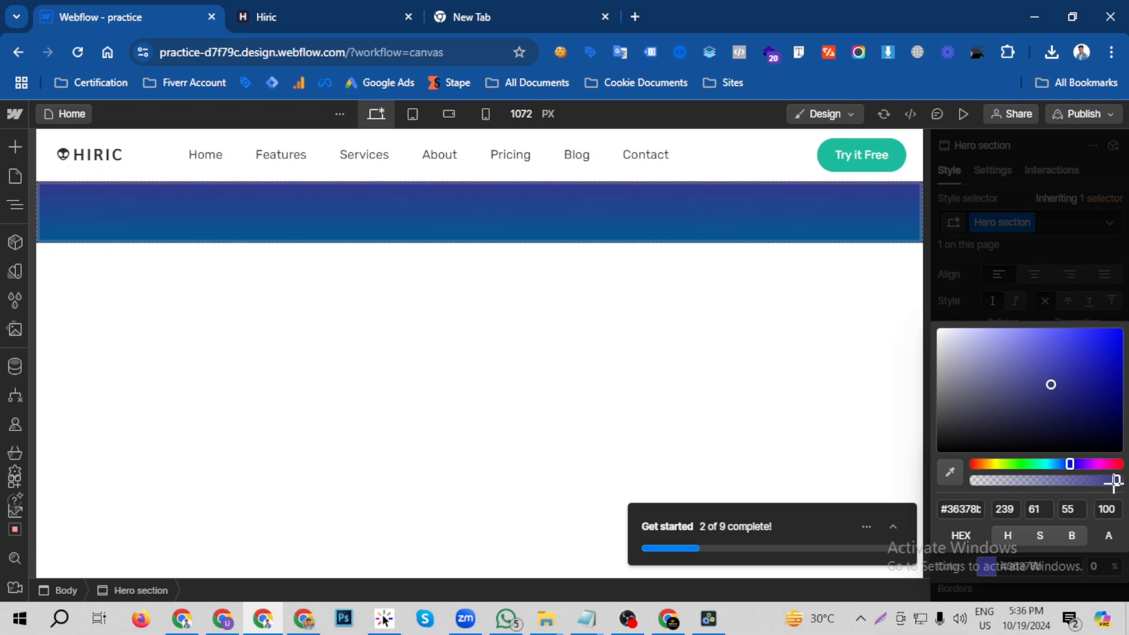
drag(1114, 481, 1113, 481)
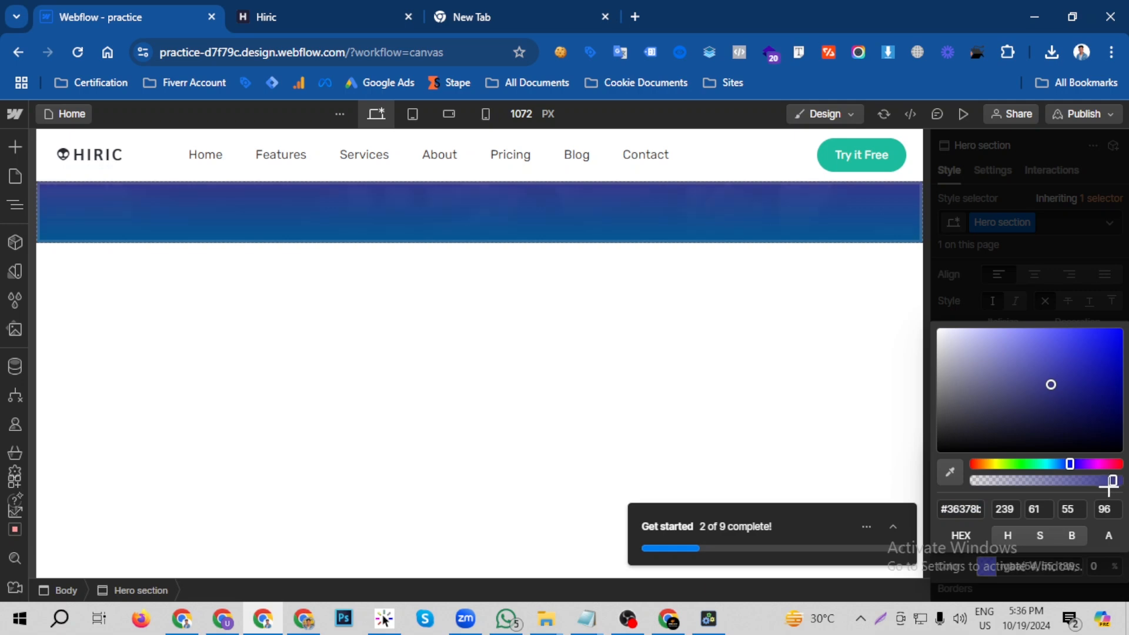
click(1040, 575)
- Set the alpha of the gradient's #015994 end stop to 95 and compare the result with the Hiric page
click(1117, 523)
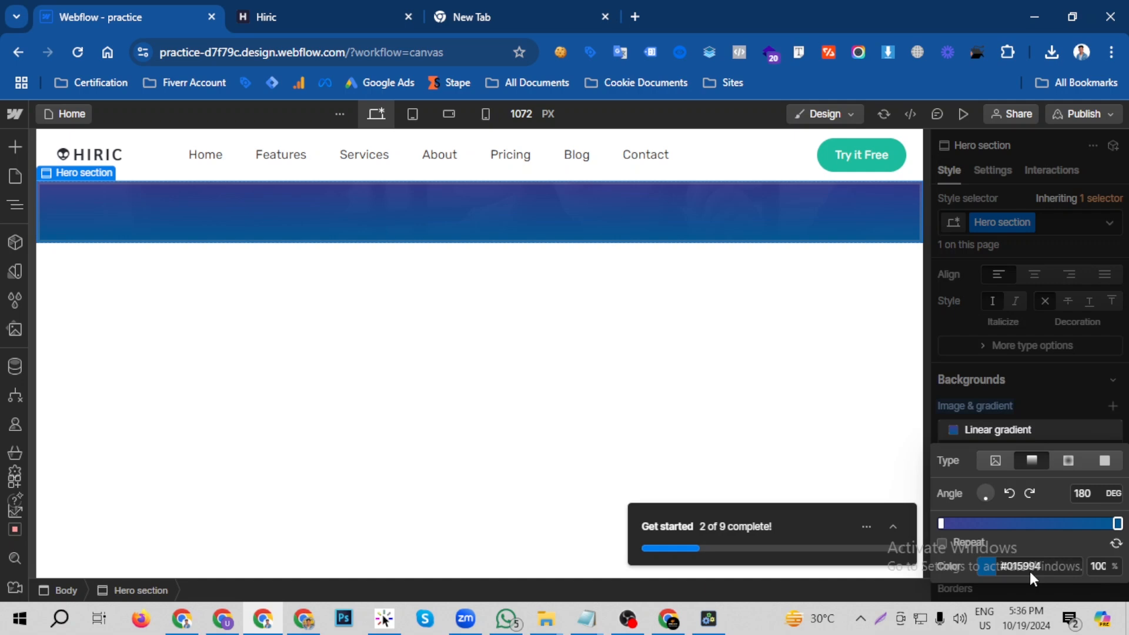
click(990, 566)
click(1109, 507)
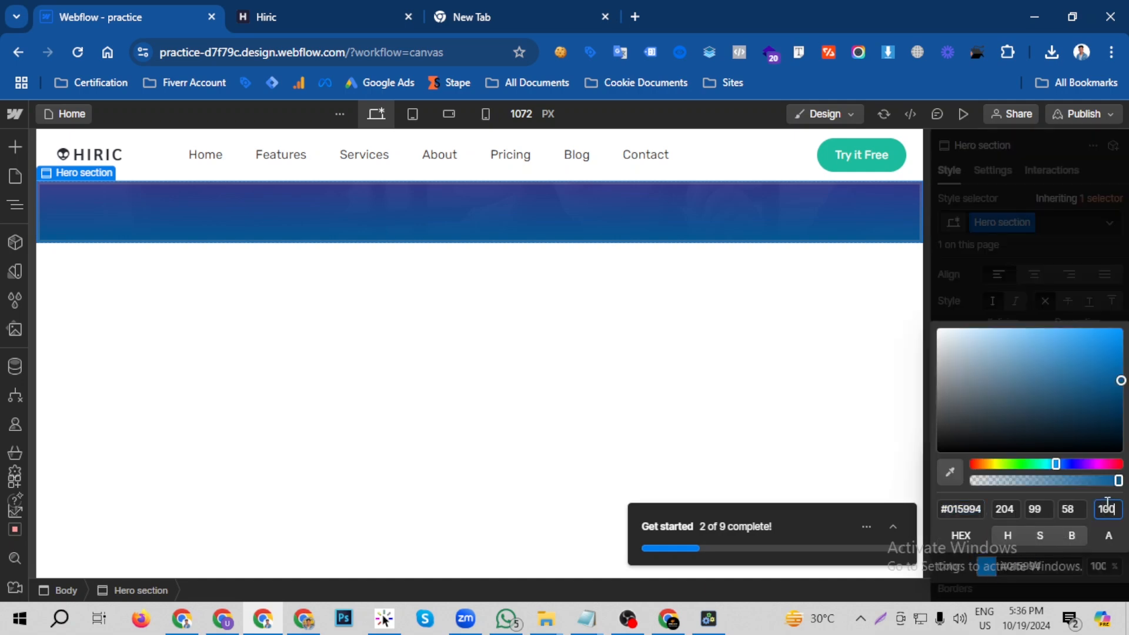
text(95)
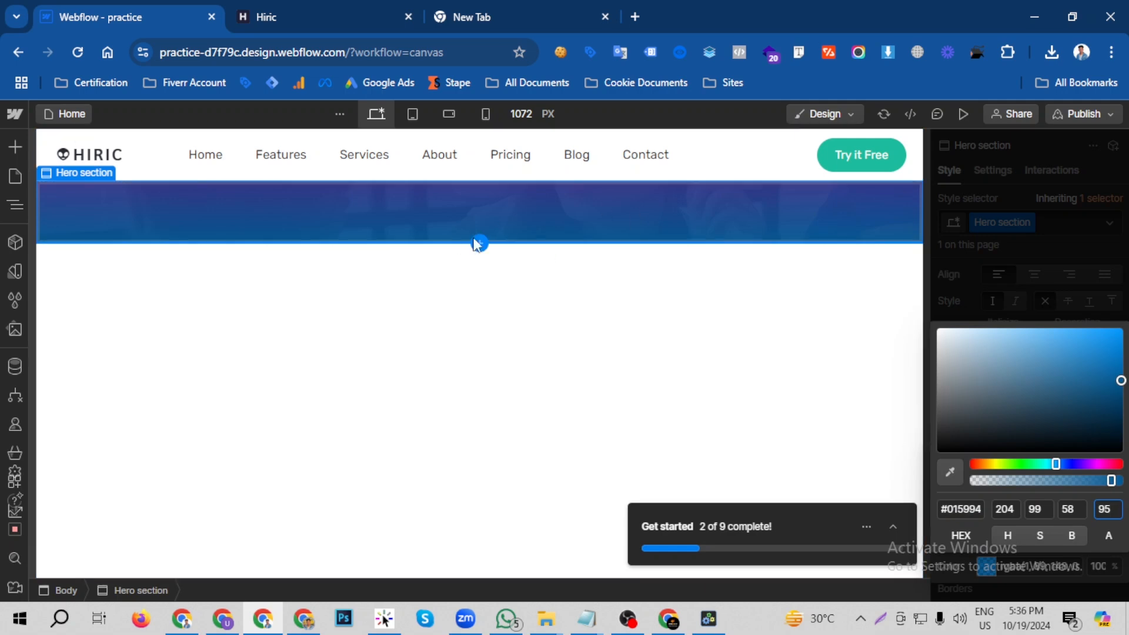
click(978, 312)
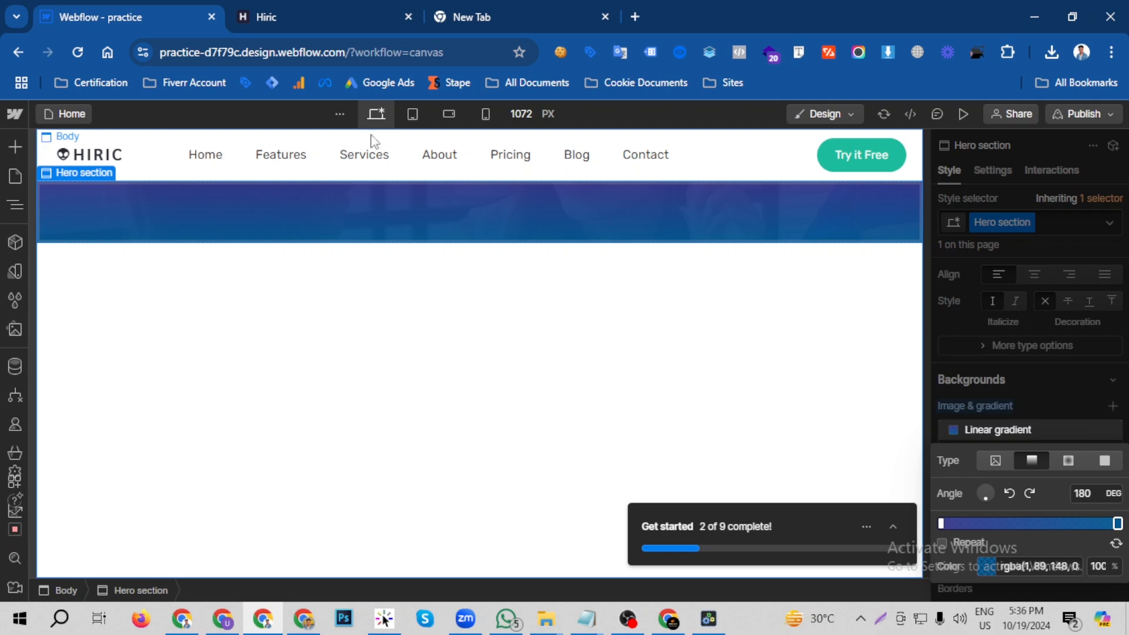
click(323, 18)
click(99, 7)
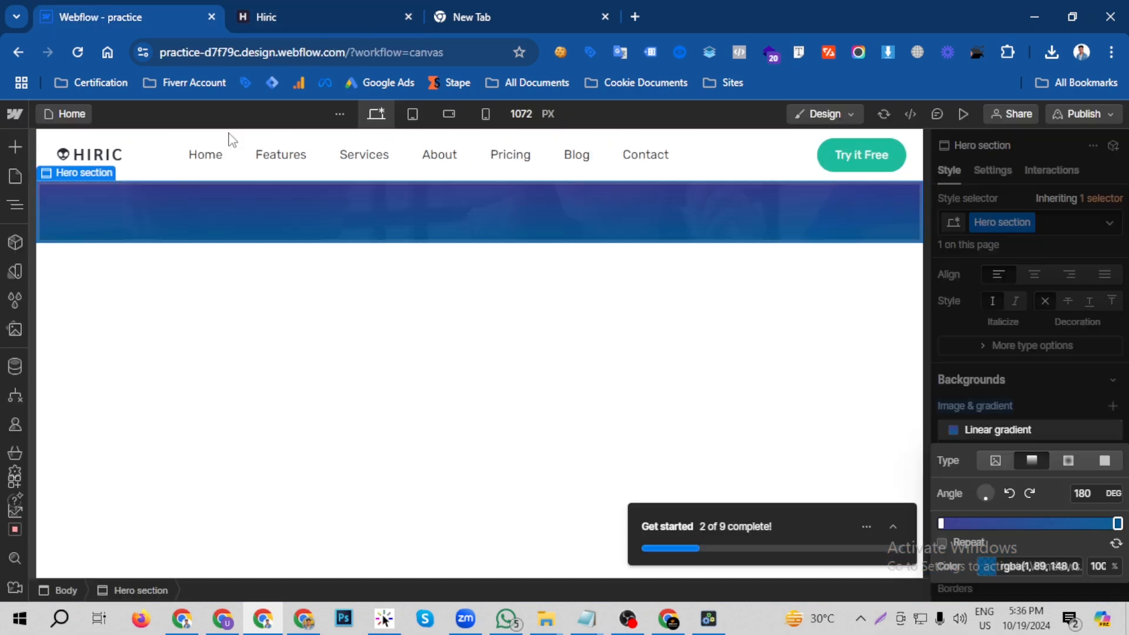
- Try a Link Block inside the Hero section's container and delete it again
click(14, 146)
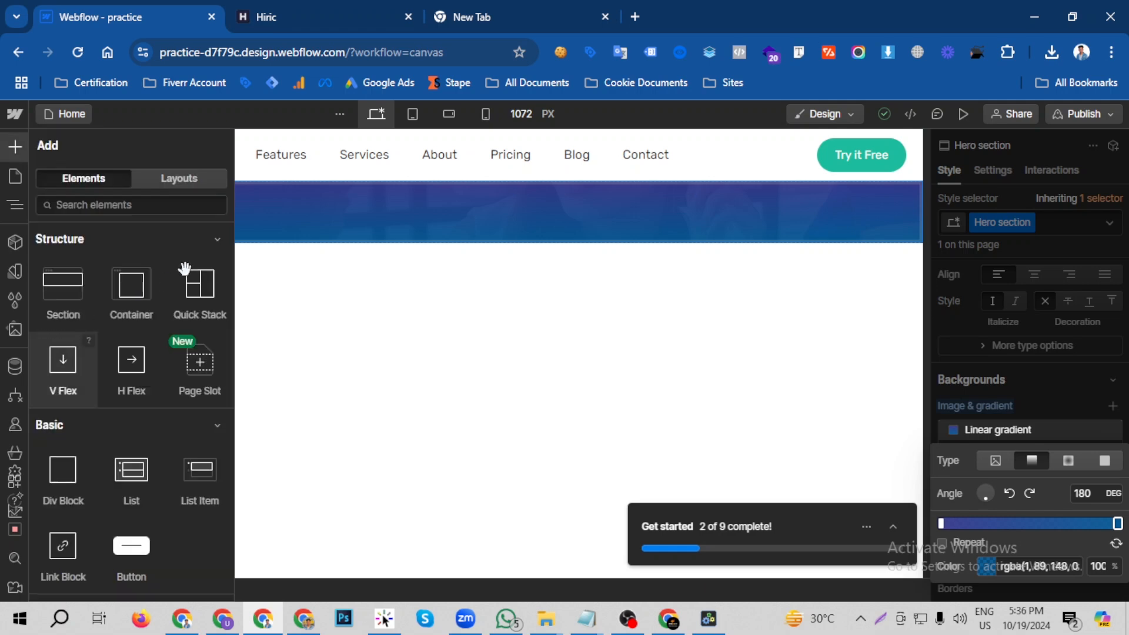
scroll(82, 524, down, 2)
drag(56, 470, 363, 224)
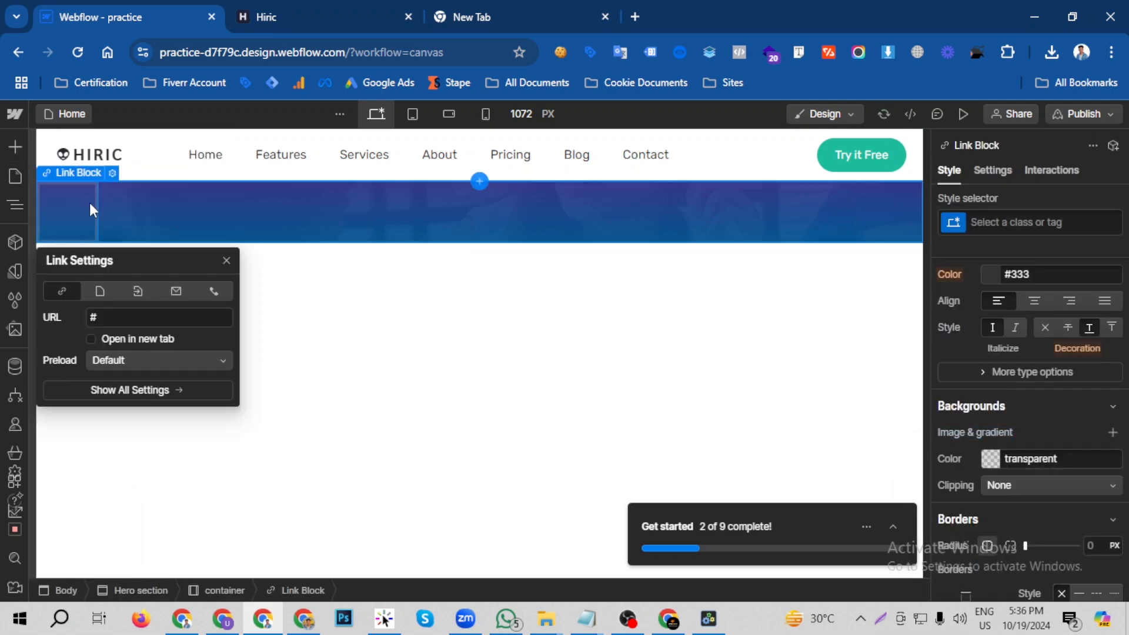
click(73, 207)
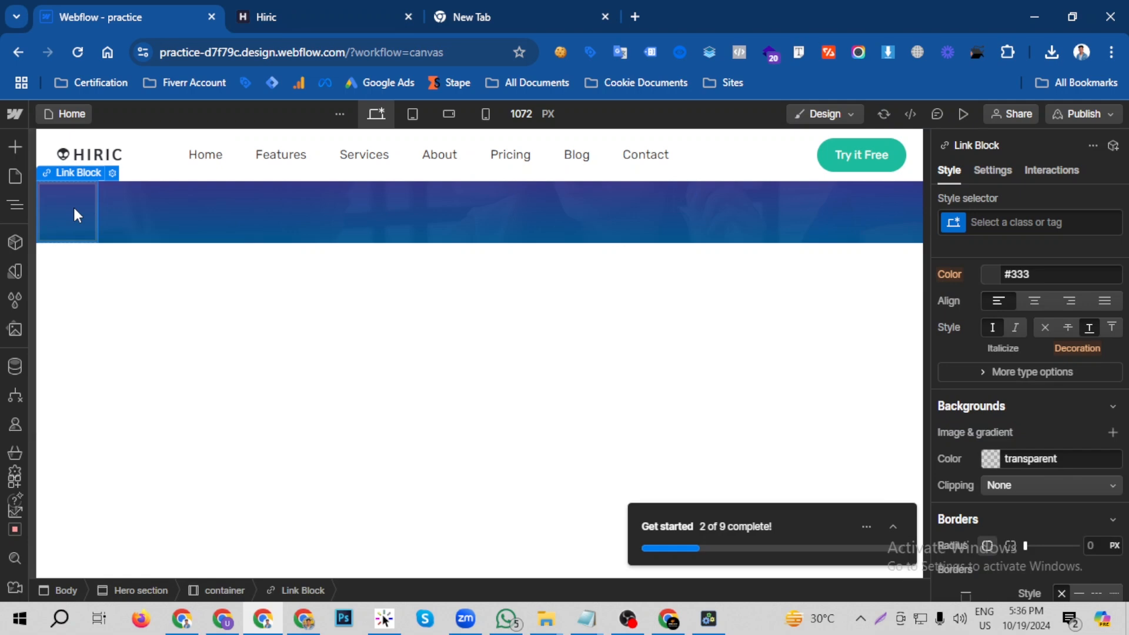
click(65, 208)
right_click(66, 206)
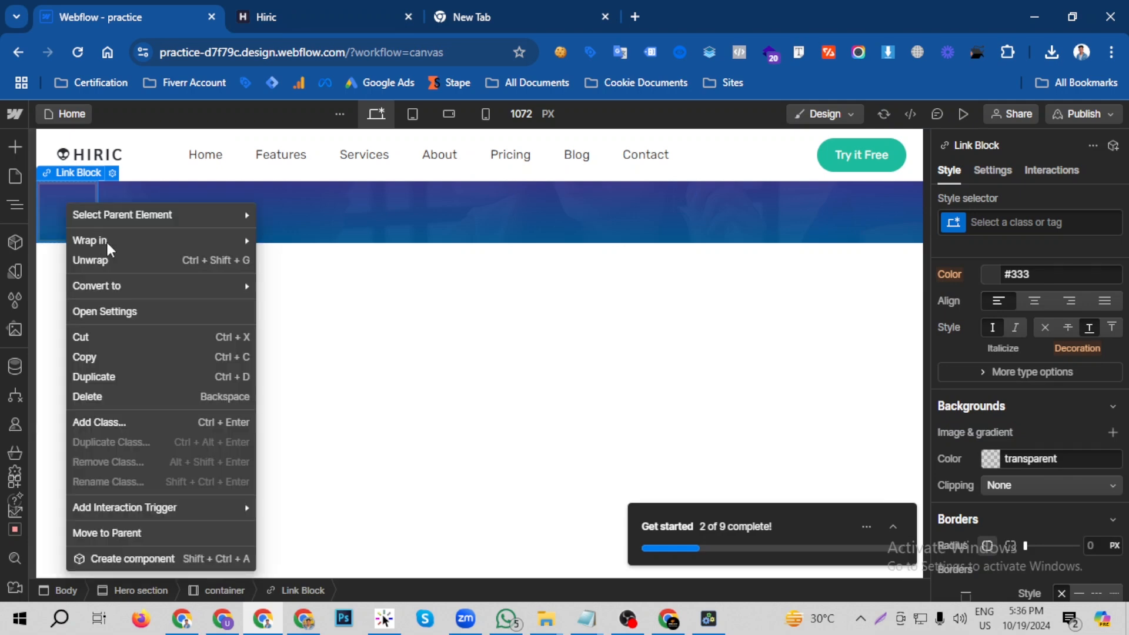
click(94, 398)
- Try a Text Link inside the Hero section's container, check it against the Hiric page, and delete the link
key(a)
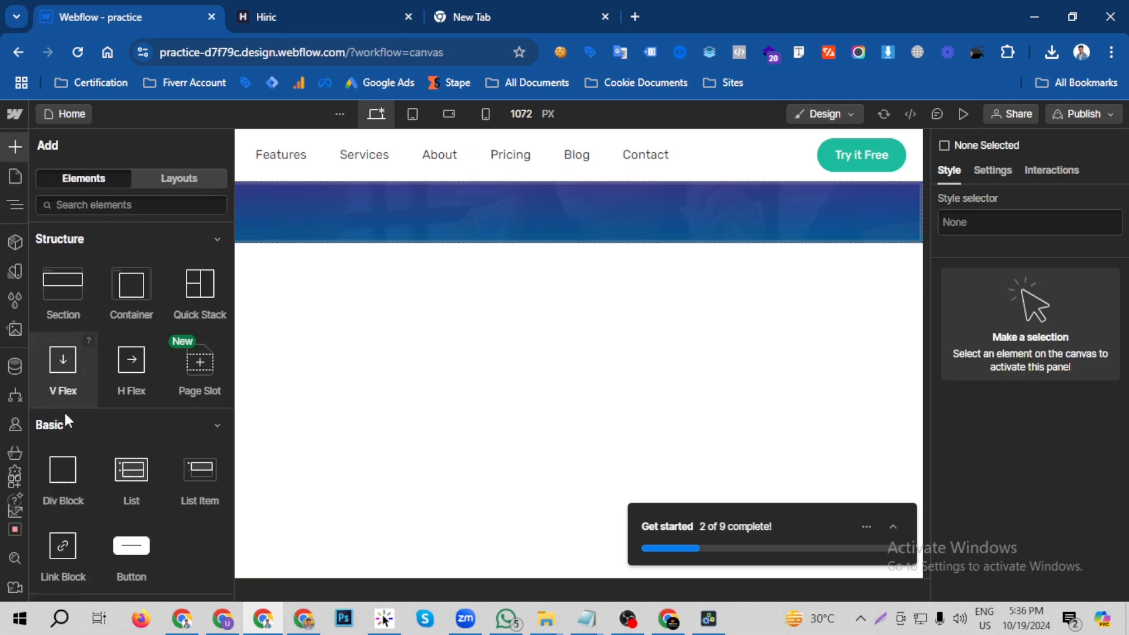
scroll(158, 326, down, 3)
scroll(170, 353, down, 2)
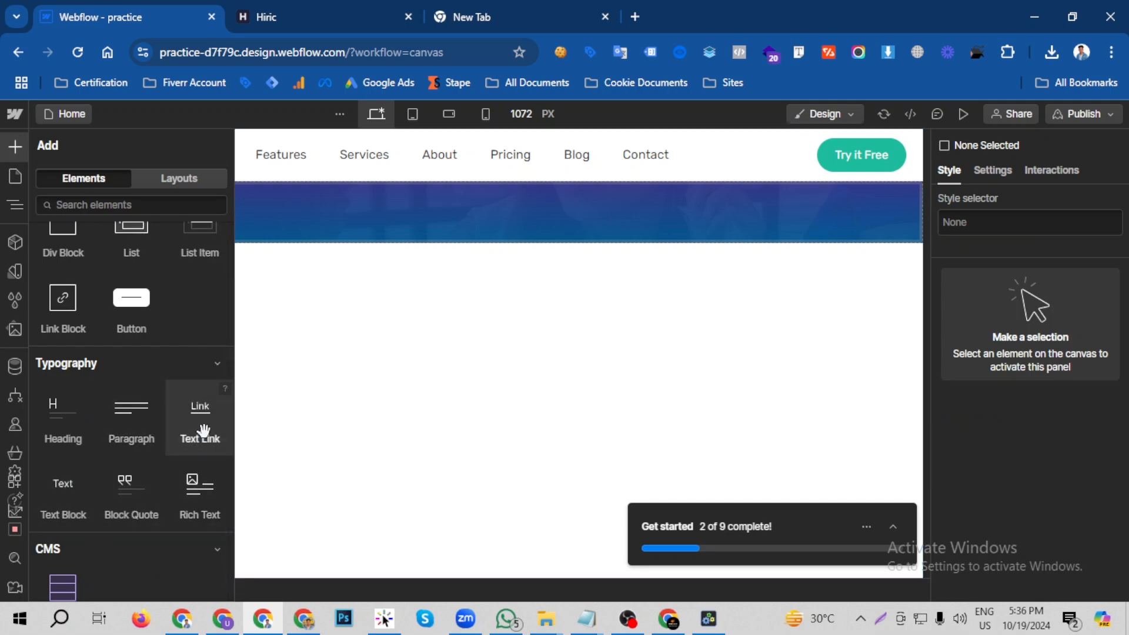
drag(202, 423, 304, 227)
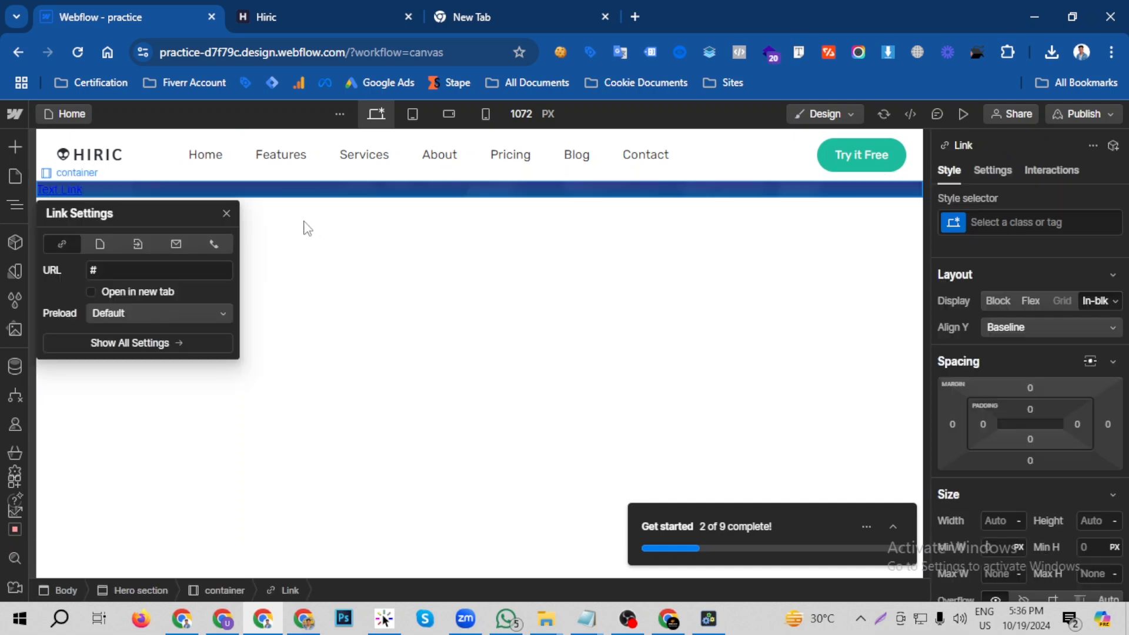
click(368, 3)
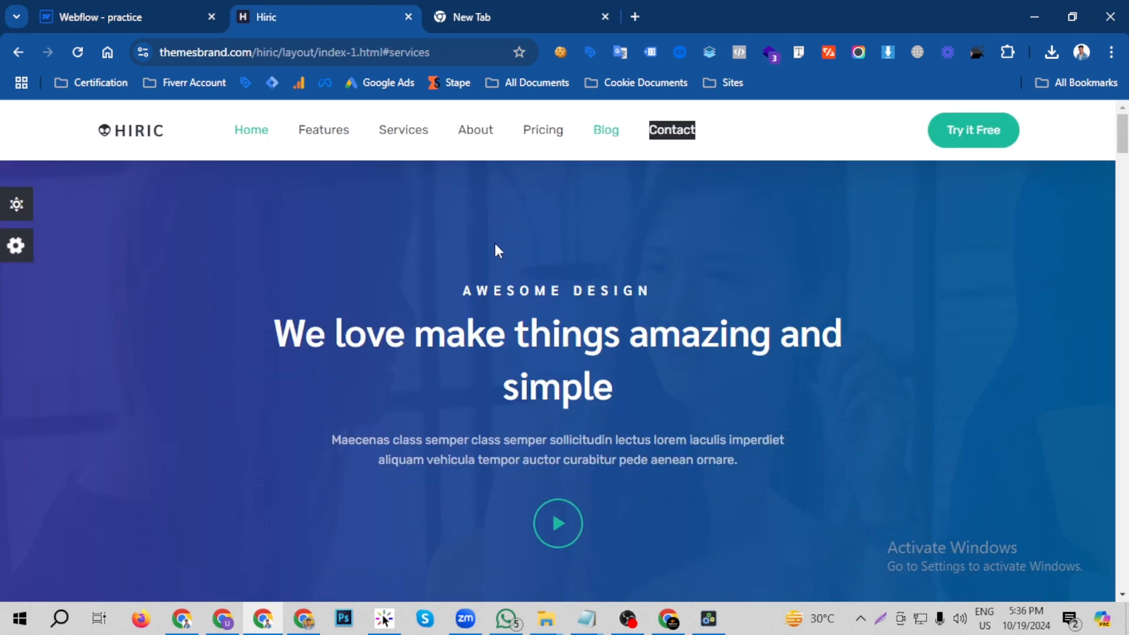
click(134, 4)
double_click(66, 189)
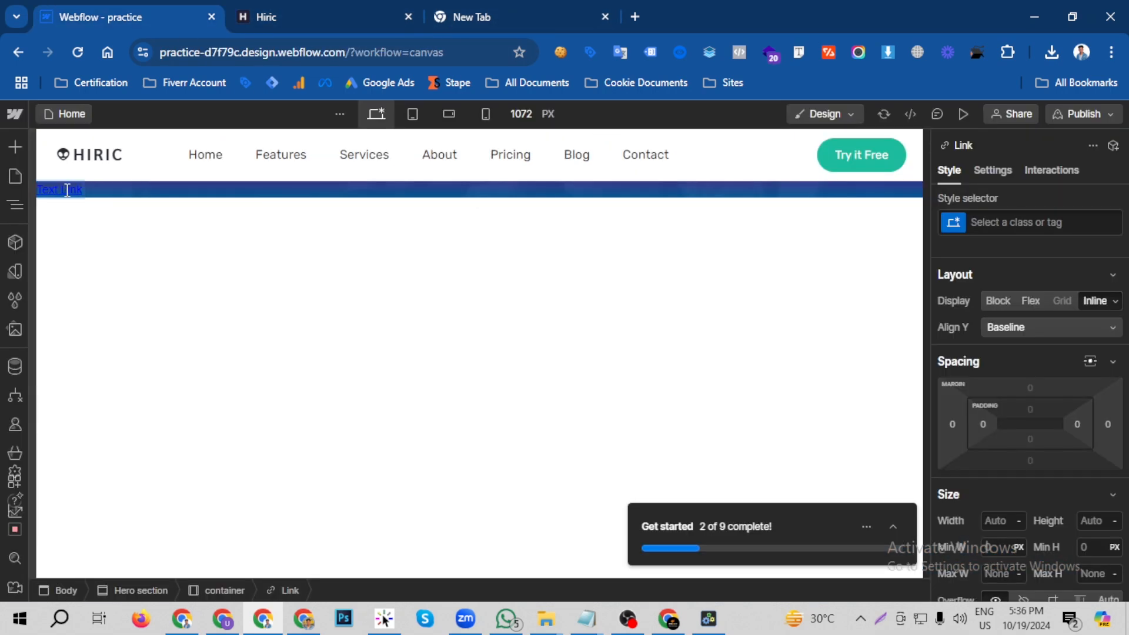
key(Escape)
right_click(72, 186)
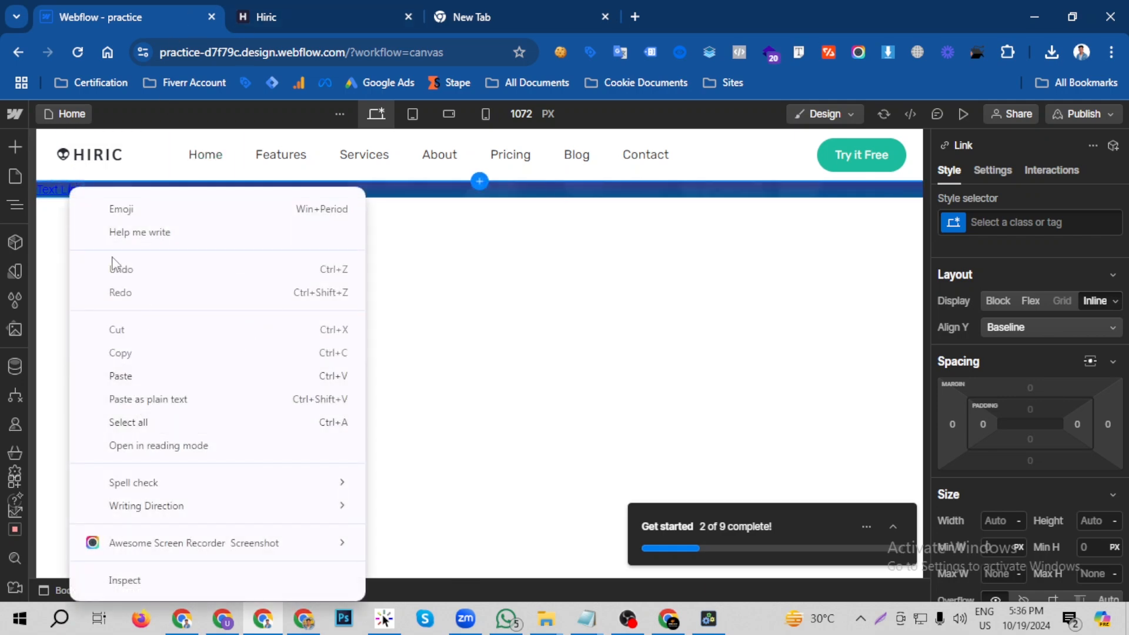
click(63, 192)
click(116, 194)
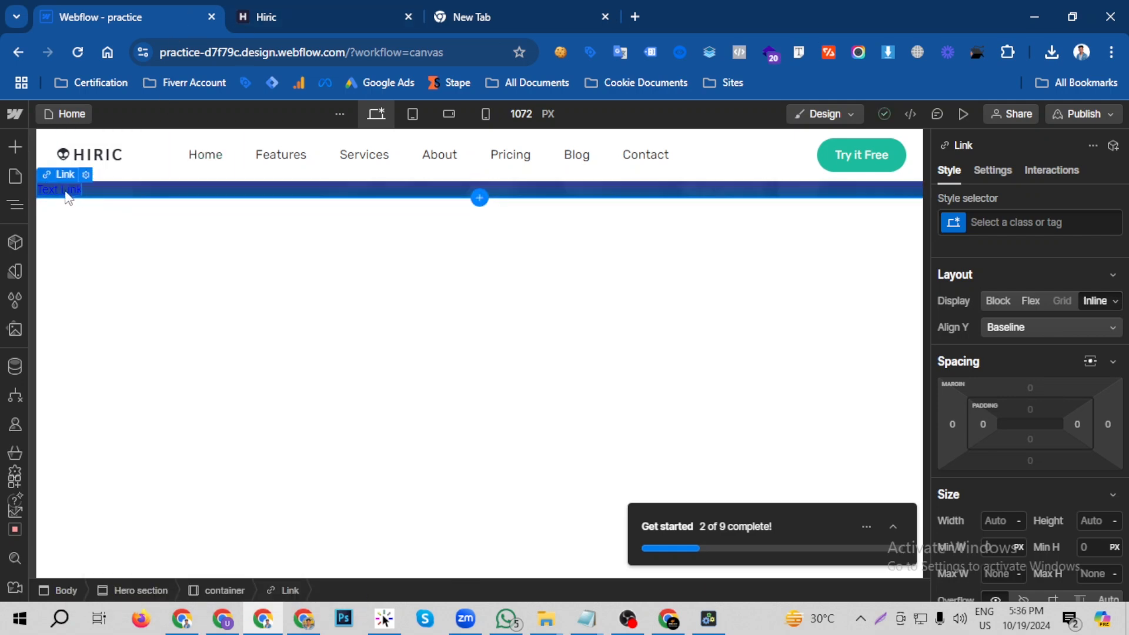
key(Delete)
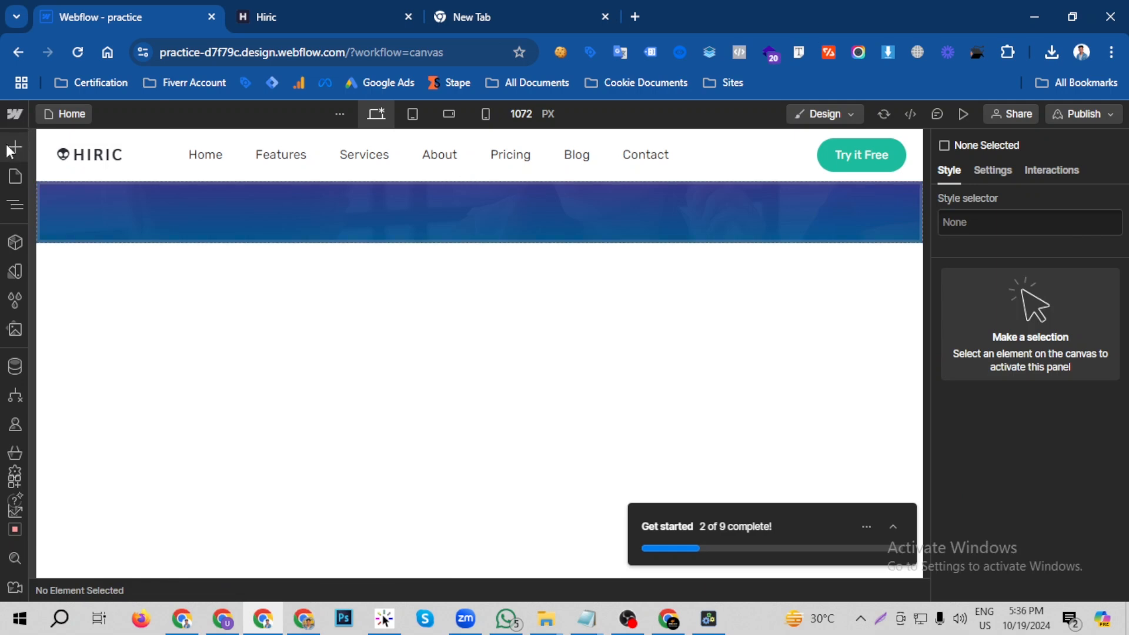
- Add a Text Block inside the Hero section's container
click(15, 146)
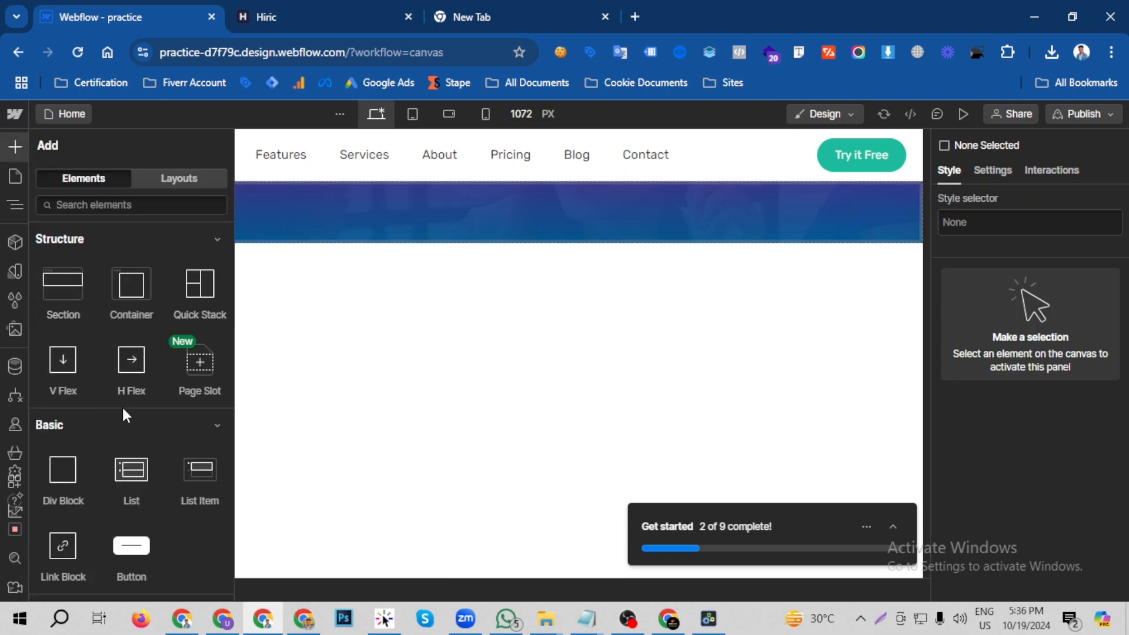
scroll(149, 412, down, 2)
scroll(151, 420, down, 4)
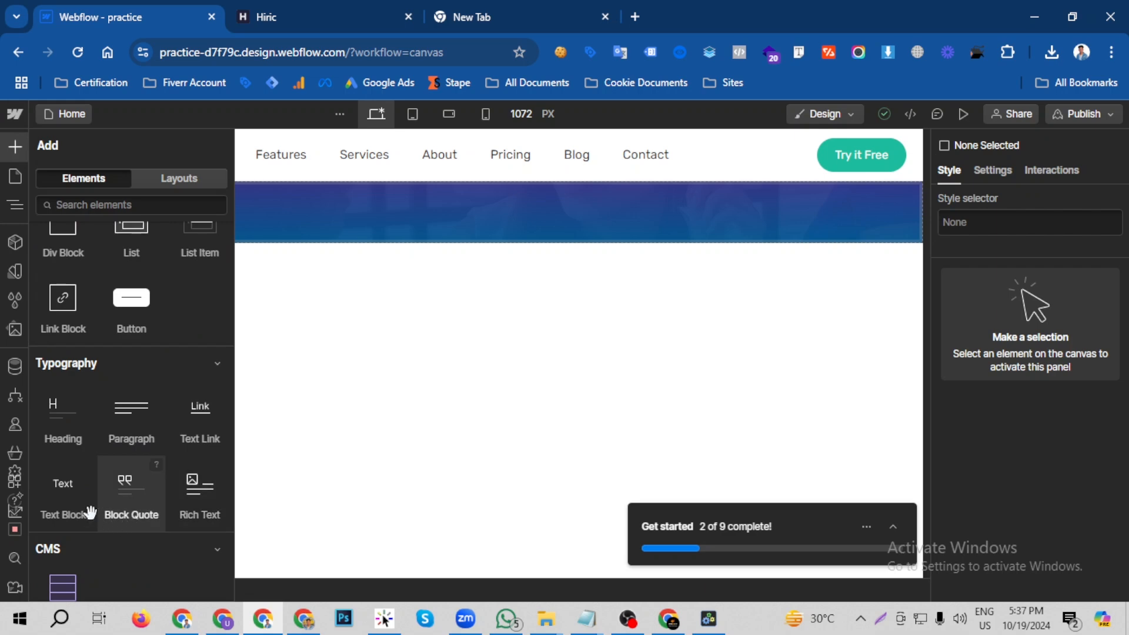
drag(57, 502, 365, 221)
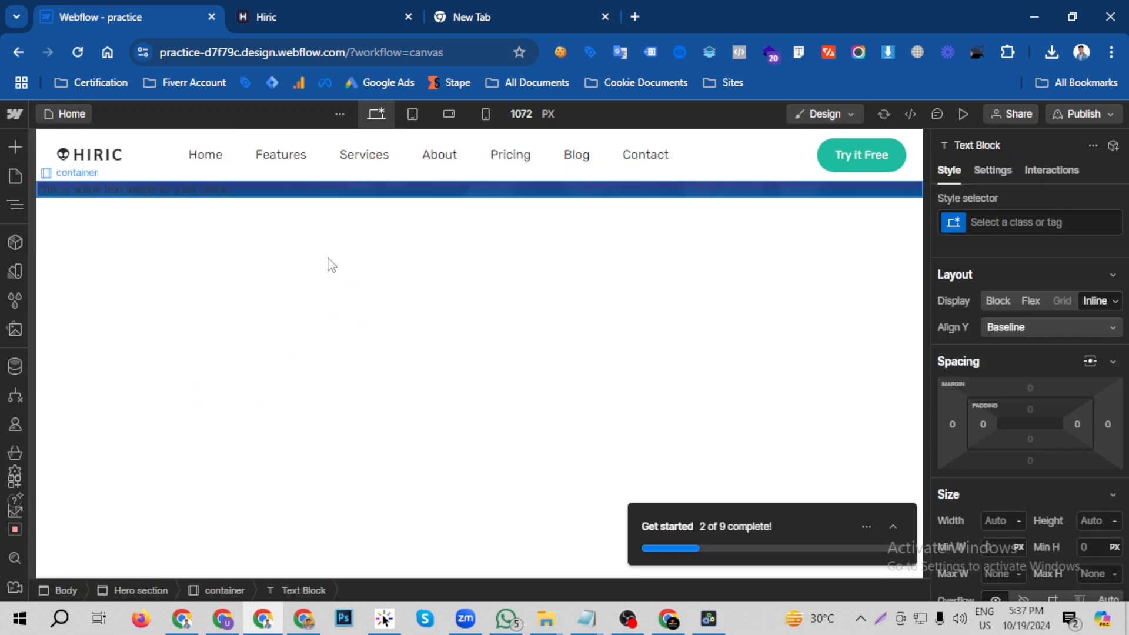
- Add an H1 Heading below the Text Block in the Hero section's container and select the Text Block
click(18, 146)
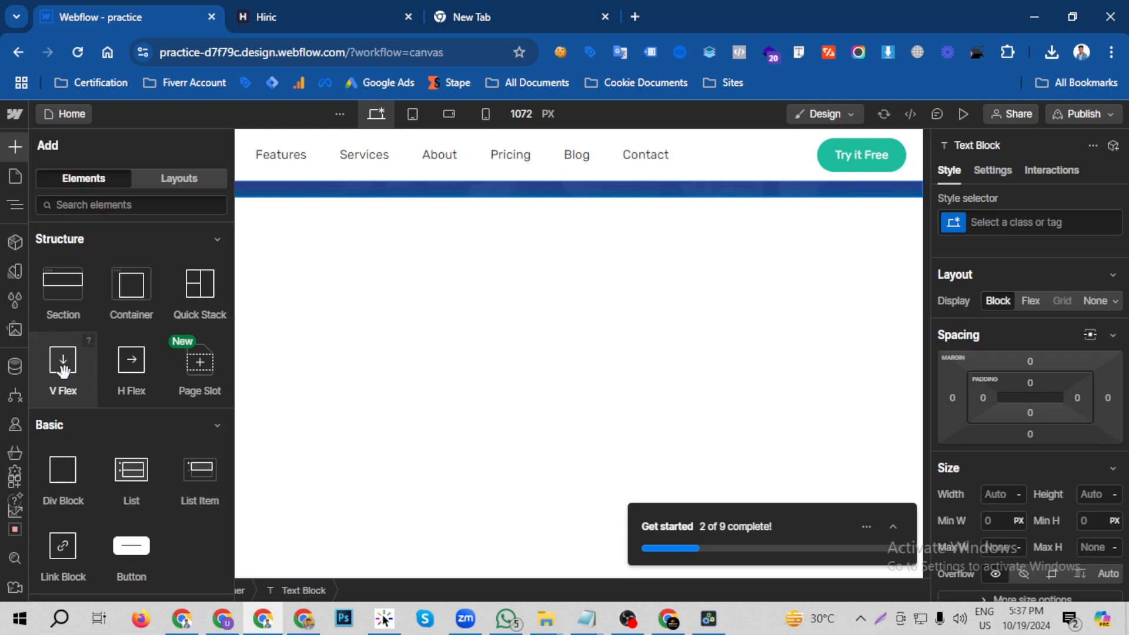
scroll(65, 411, down, 3)
drag(269, 281, 286, 194)
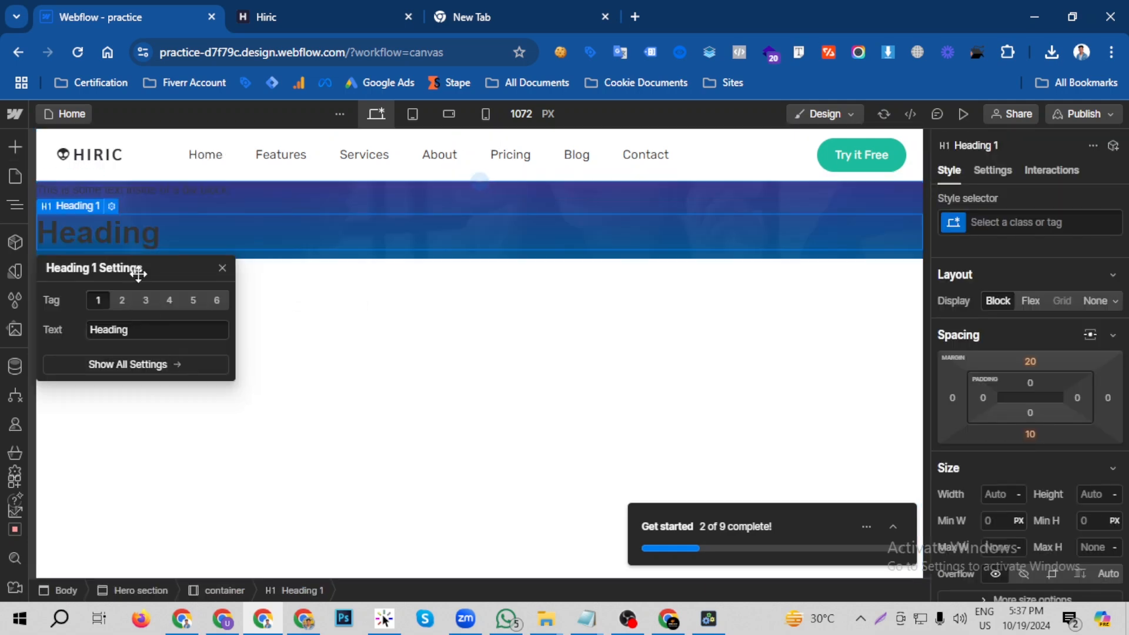
click(240, 234)
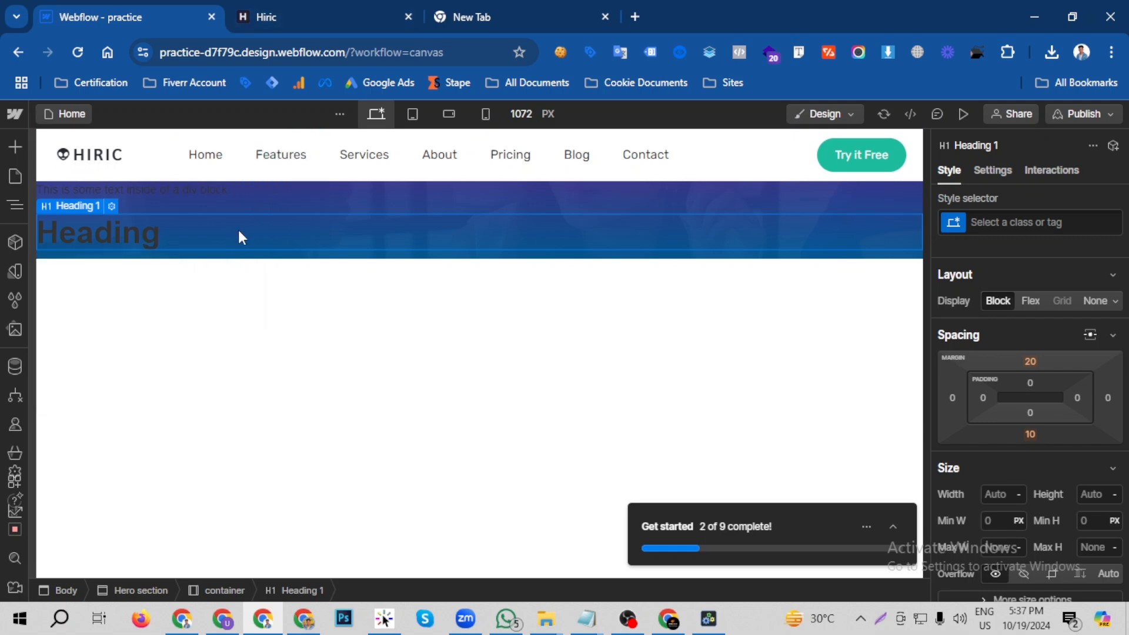
click(239, 199)
click(239, 192)
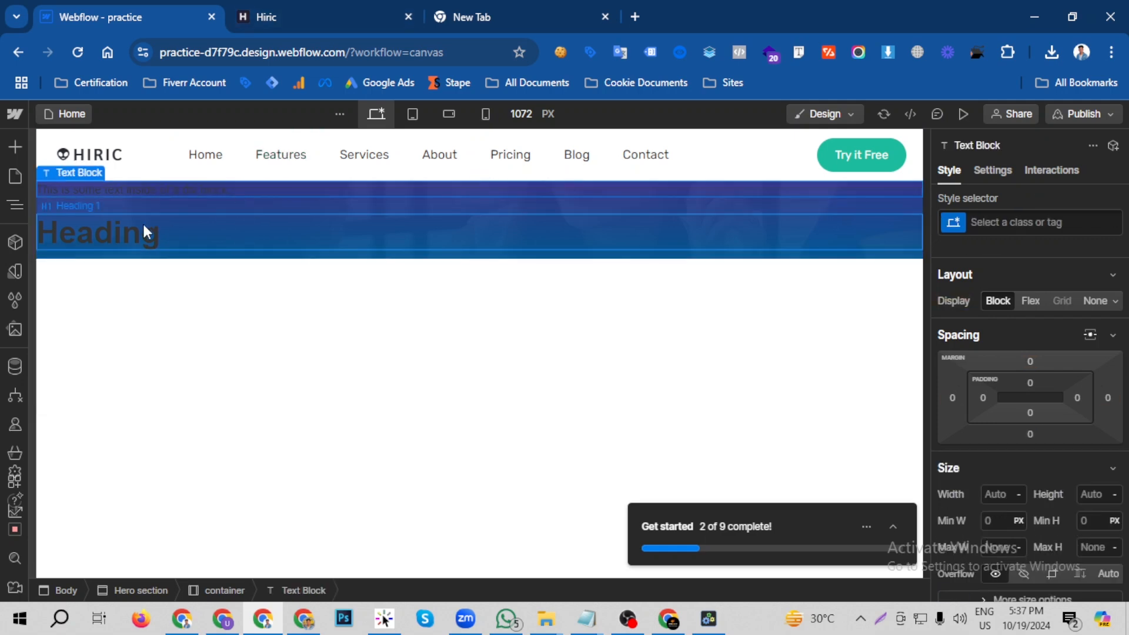
click(120, 205)
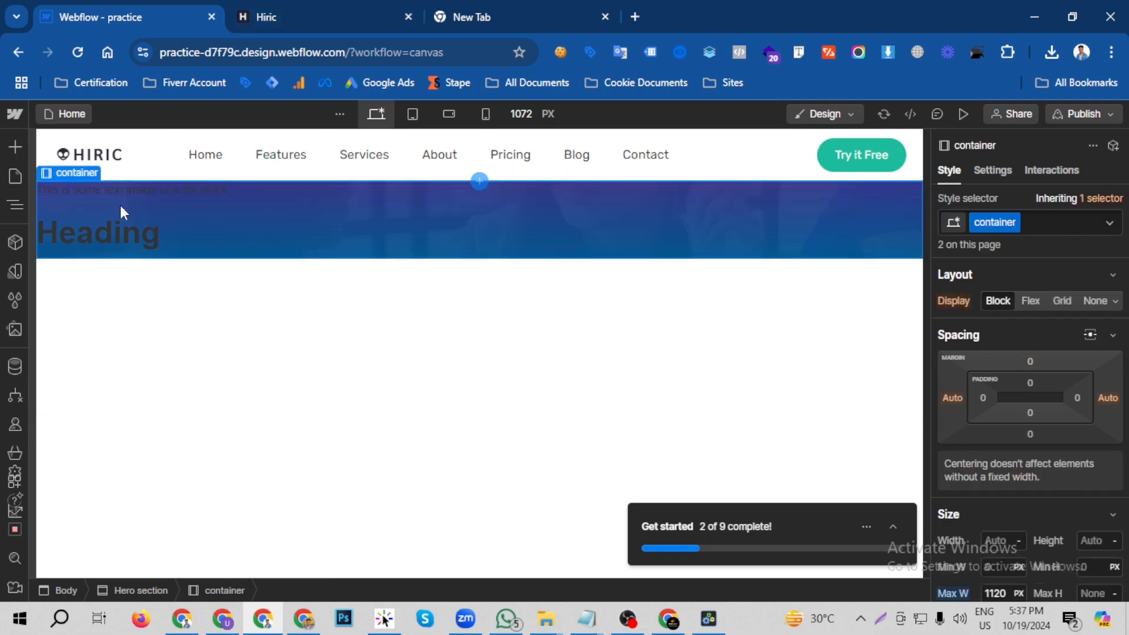
click(124, 213)
click(127, 198)
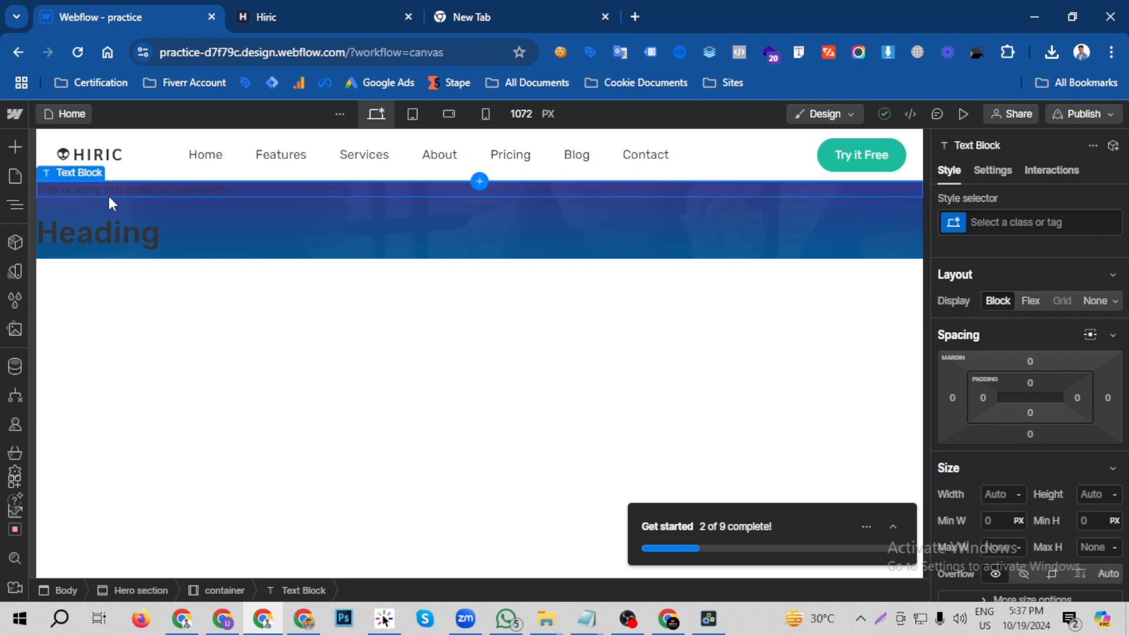
right_click(110, 196)
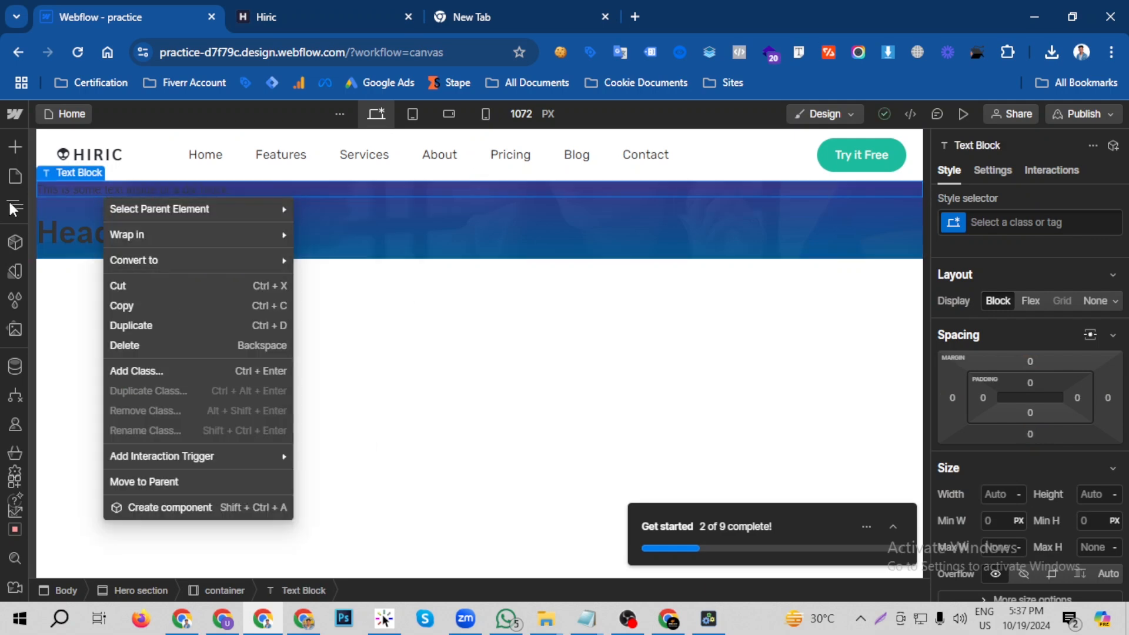
click(15, 146)
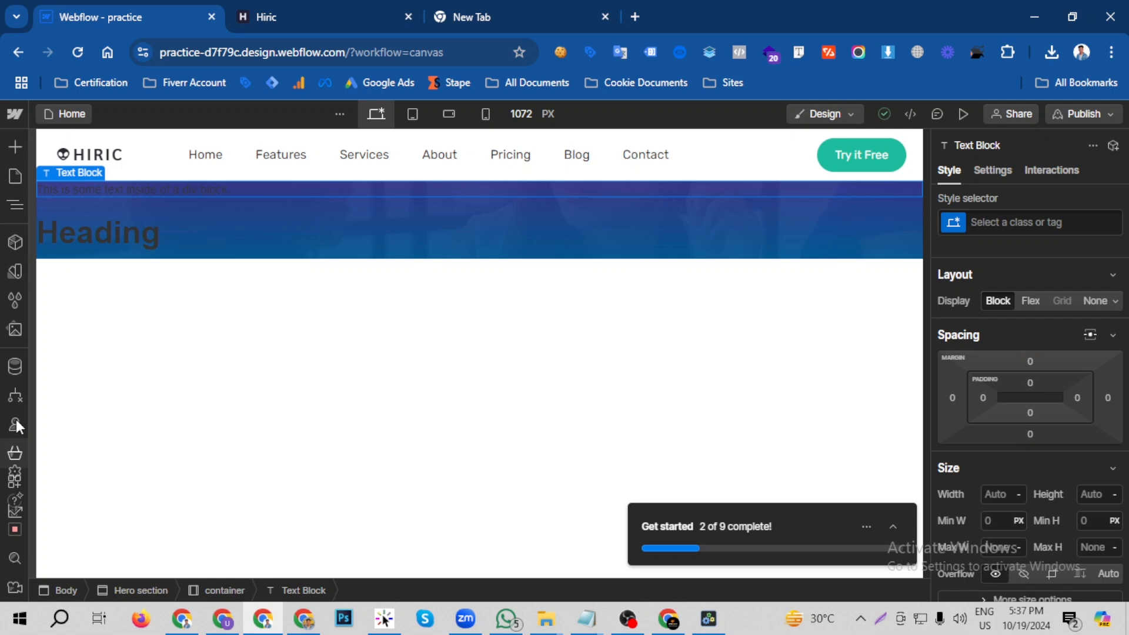
- Add a Paragraph element to the Hero section's container and place it below the H1 Heading
click(14, 150)
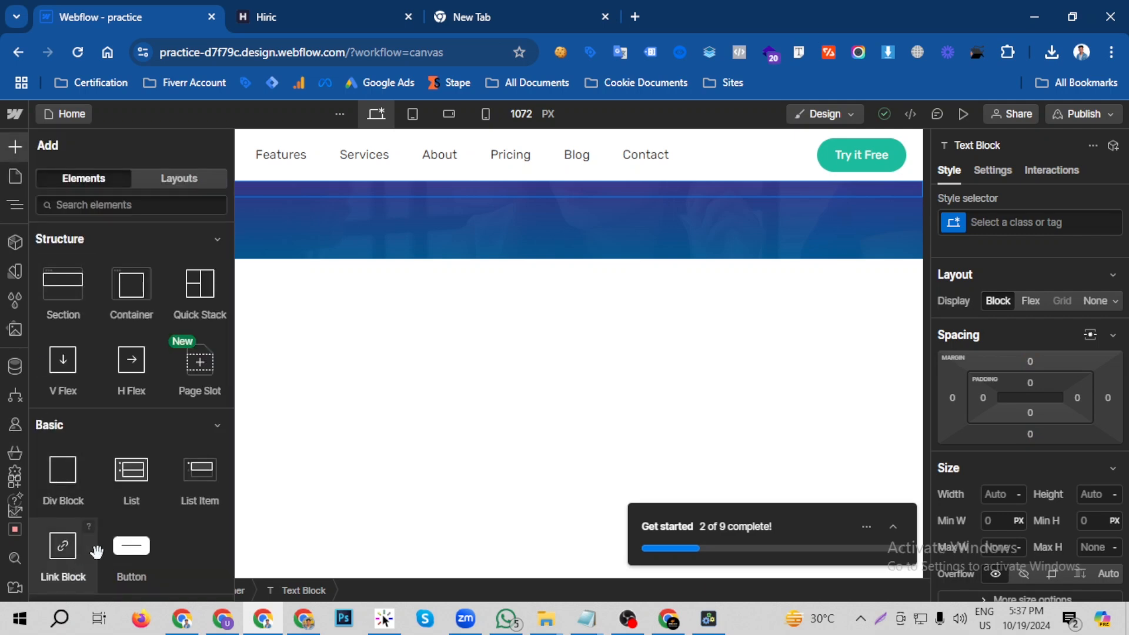
scroll(97, 551, down, 4)
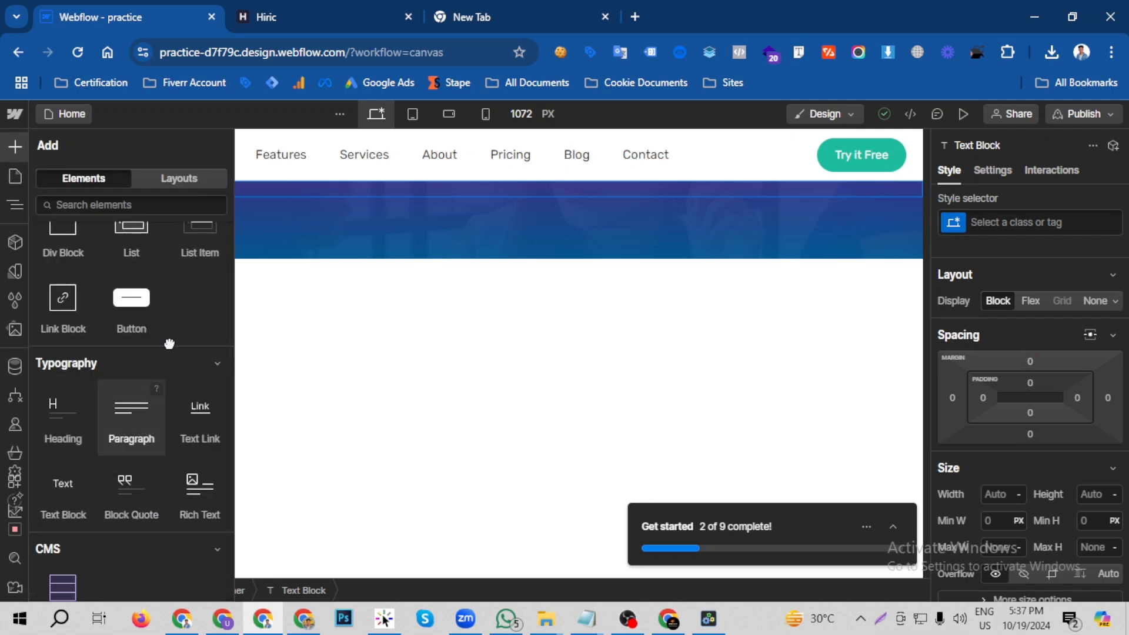
drag(131, 414, 281, 203)
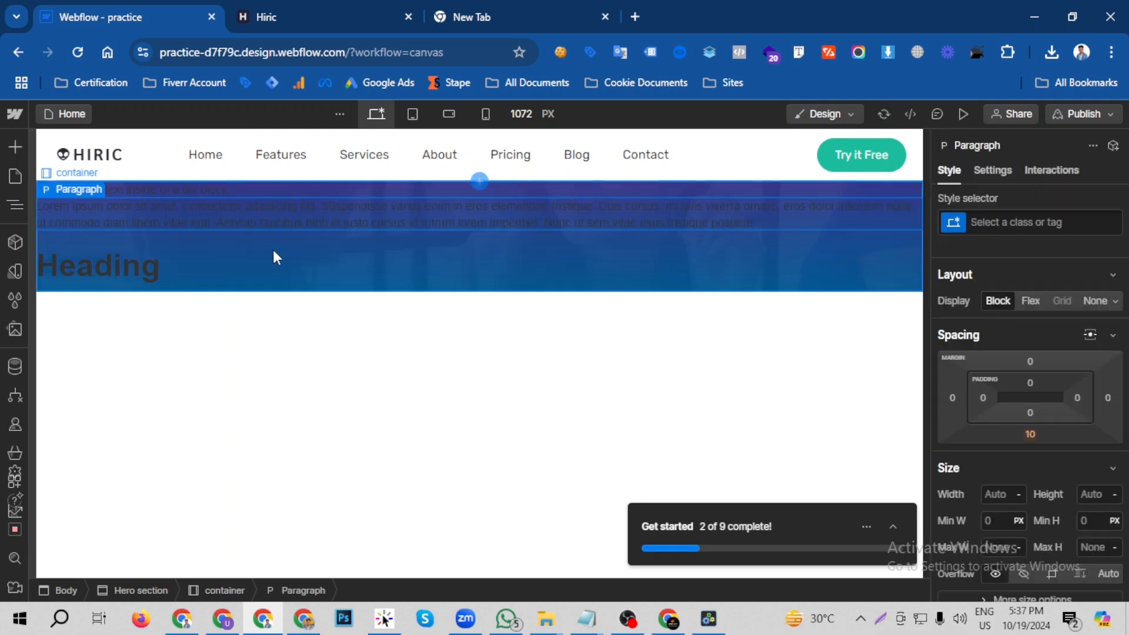
click(134, 271)
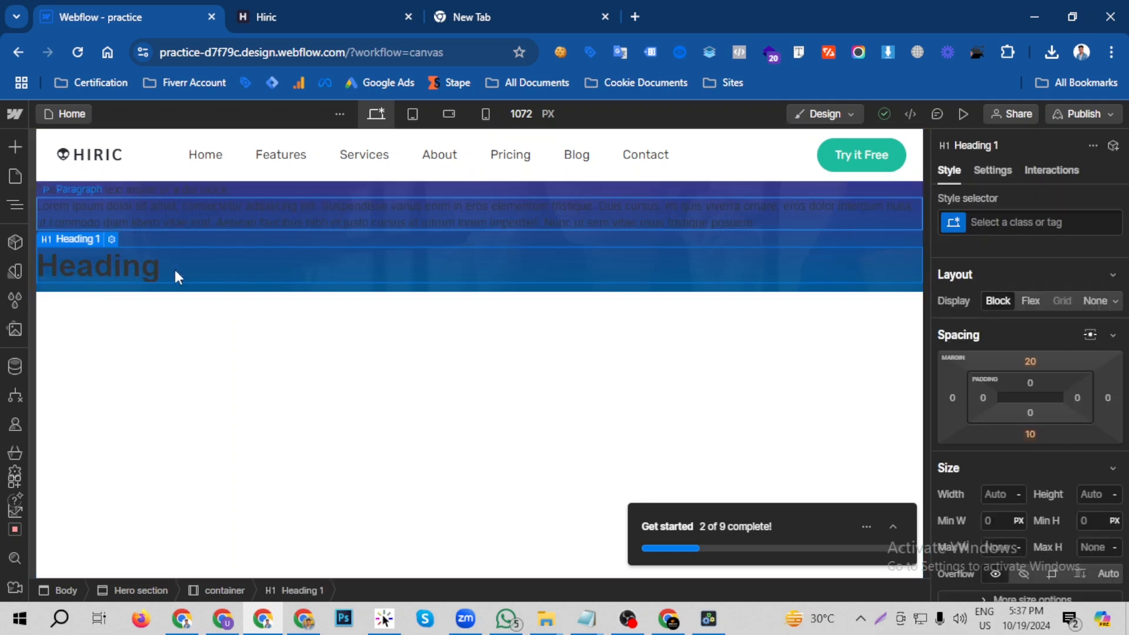
right_click(132, 222)
click(450, 219)
drag(397, 233, 381, 284)
- Check the Hiric page's hero and inspect its round play button in the browser's developer tools
click(266, 17)
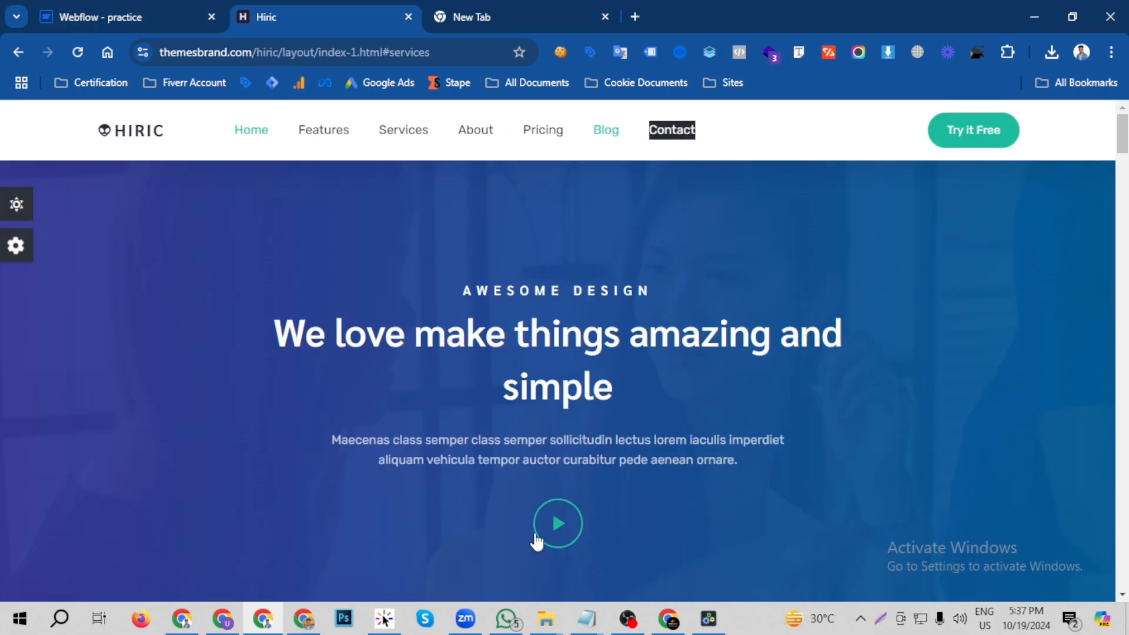
click(151, 8)
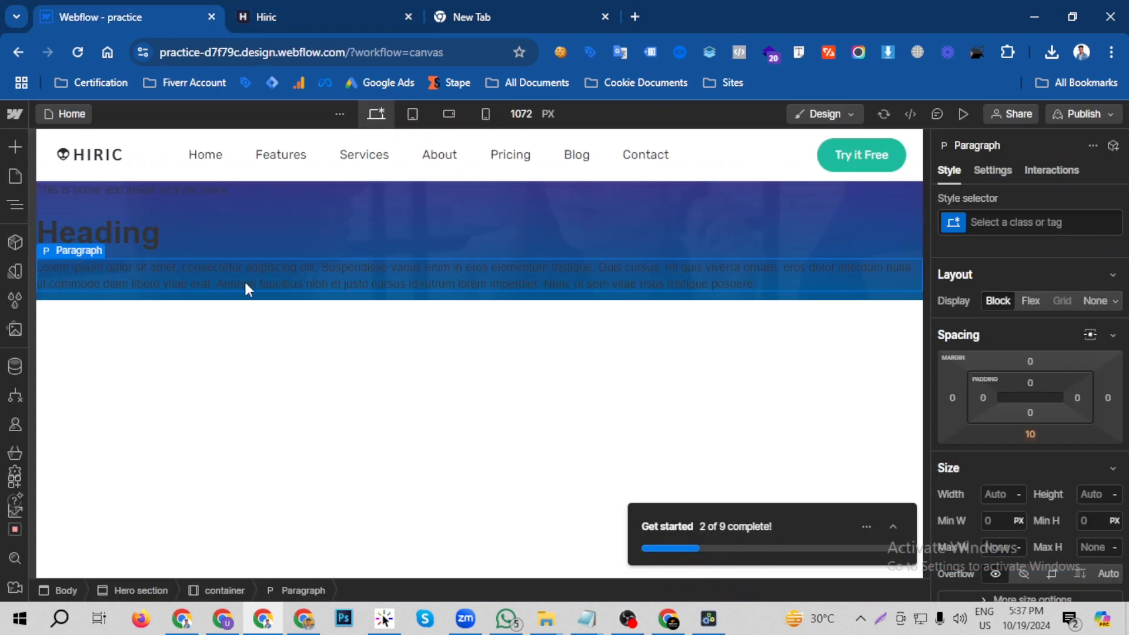
click(301, 12)
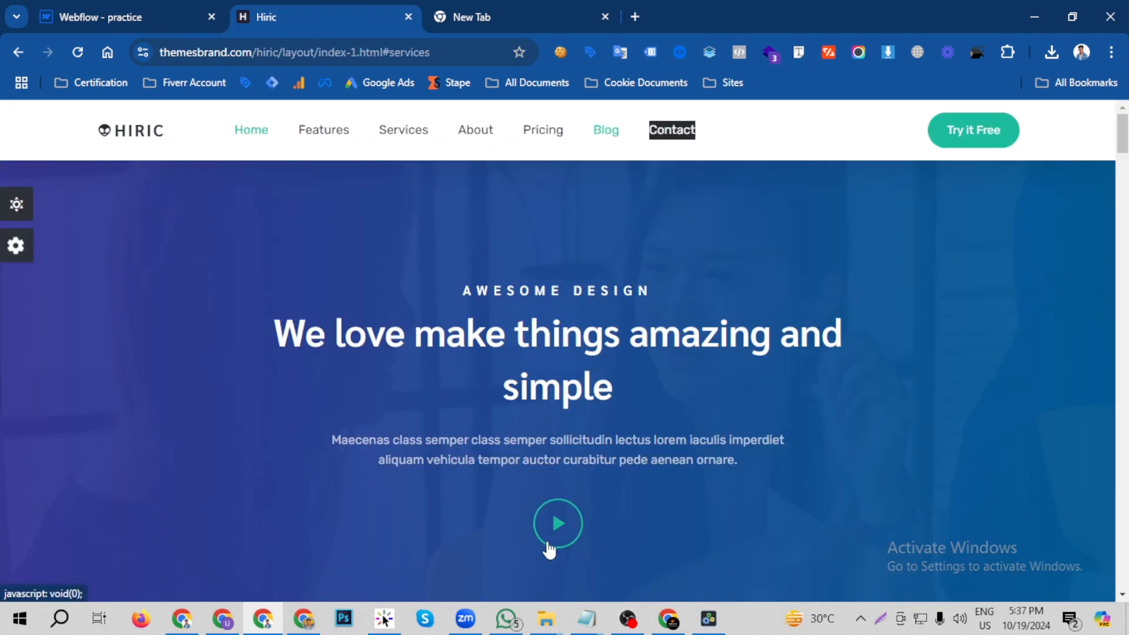
drag(557, 521, 560, 543)
right_click(558, 530)
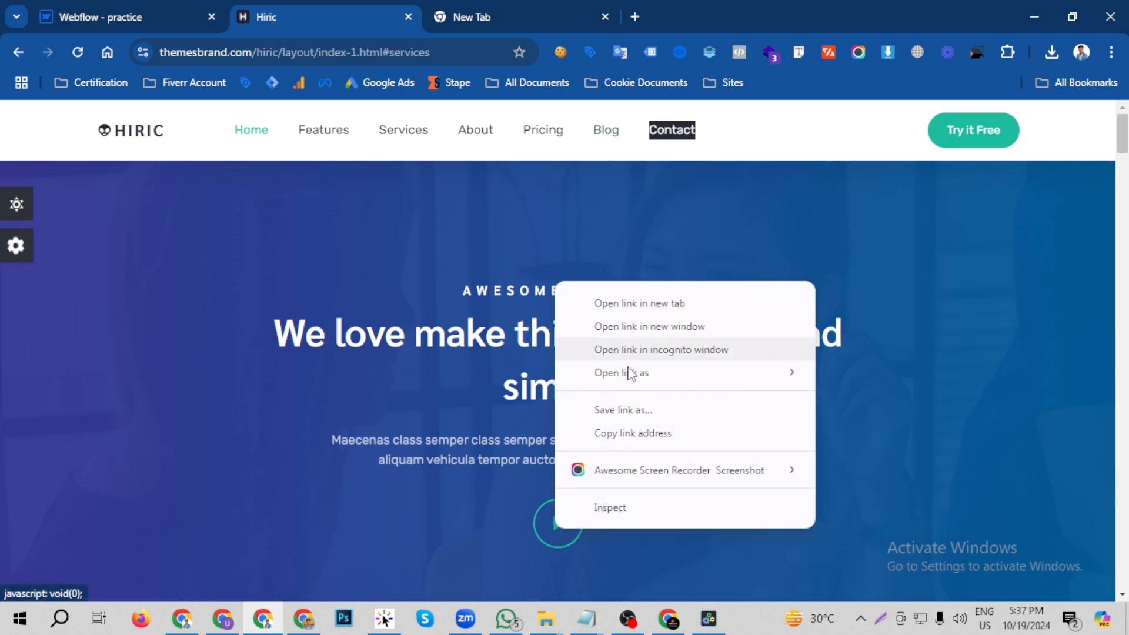
click(621, 509)
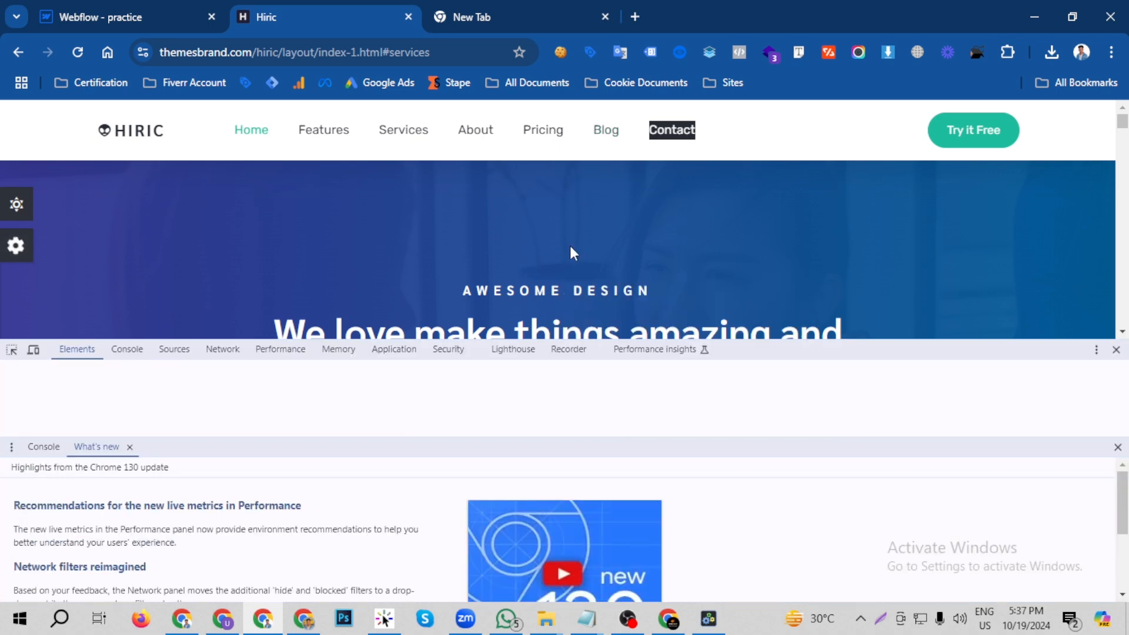
click(1117, 447)
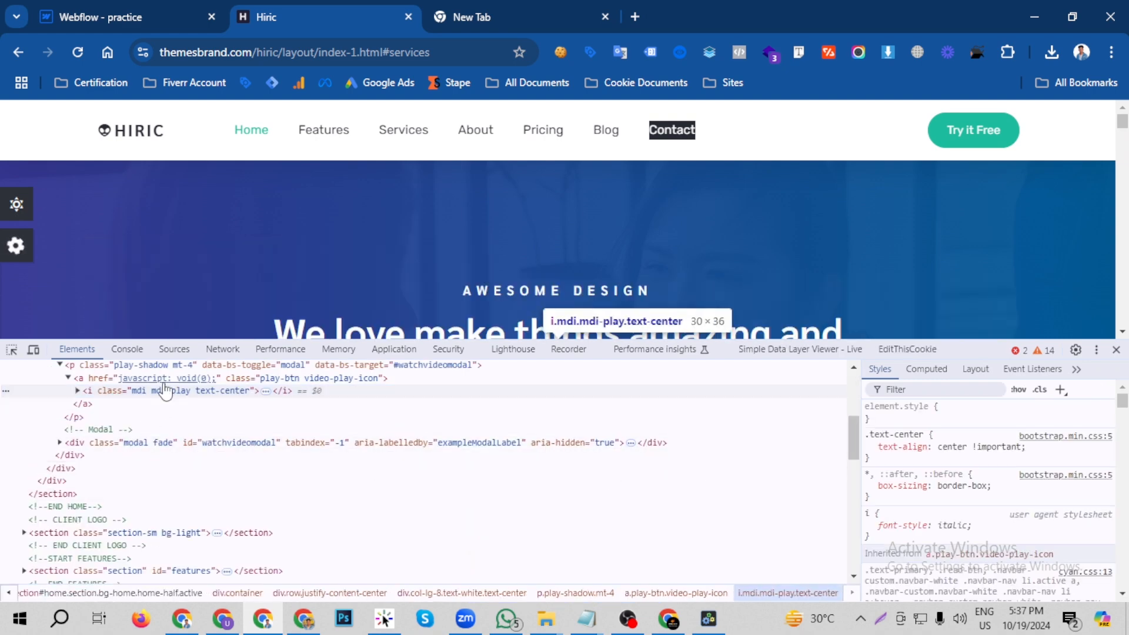
- Examine the play button's link element, expand its nested icon element and open the icon's class attribute for editing
click(238, 380)
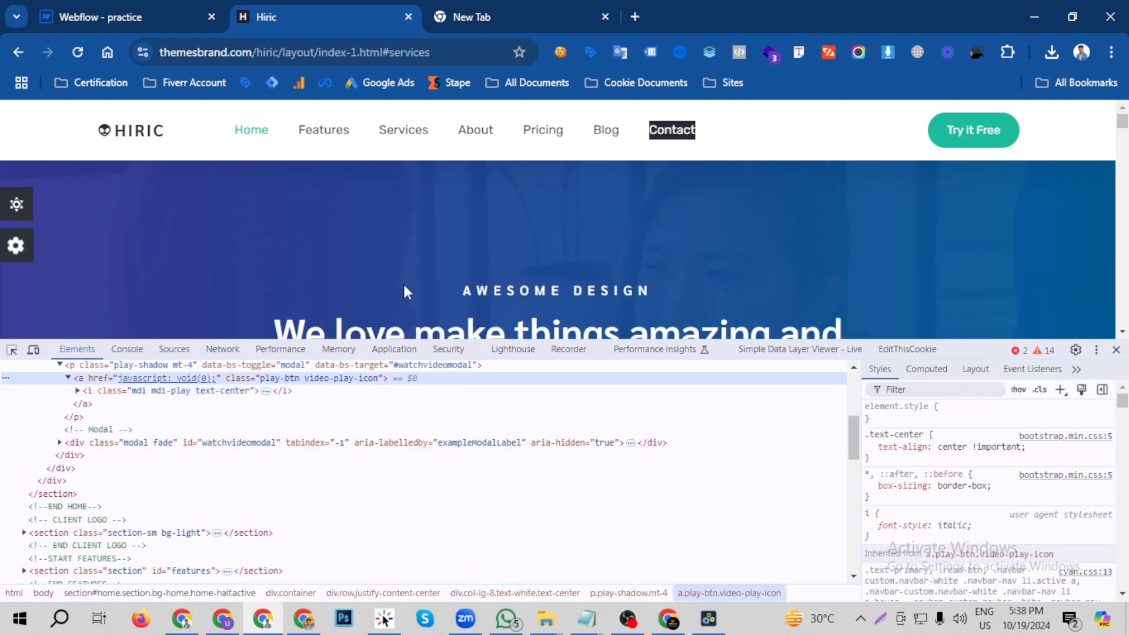
scroll(404, 283, down, 3)
scroll(324, 372, up, 3)
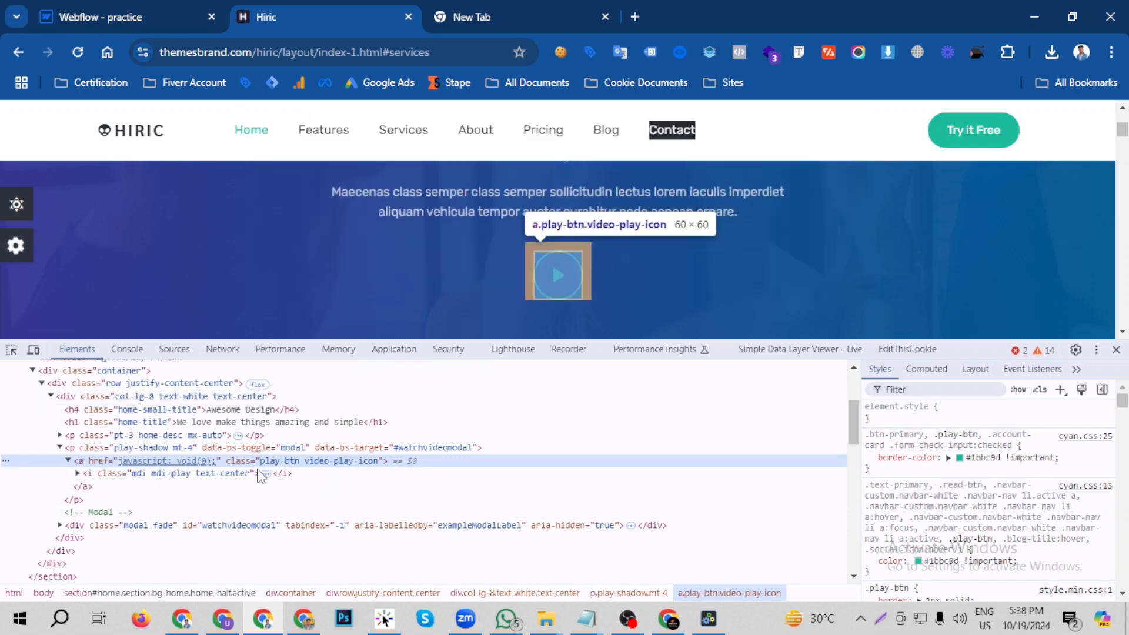
click(77, 474)
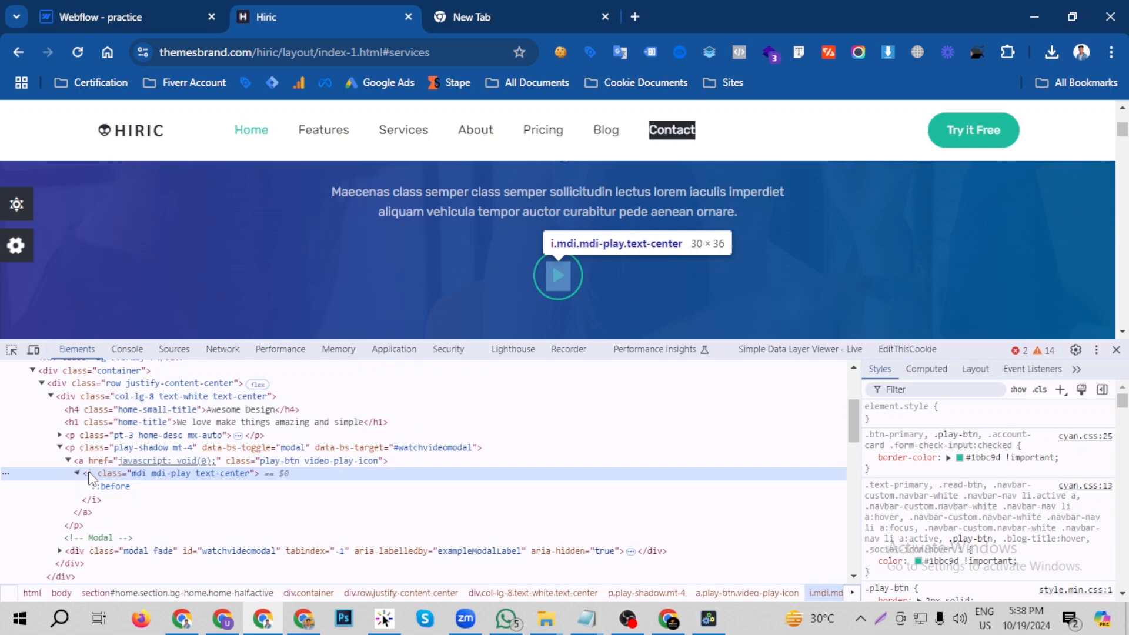
double_click(177, 475)
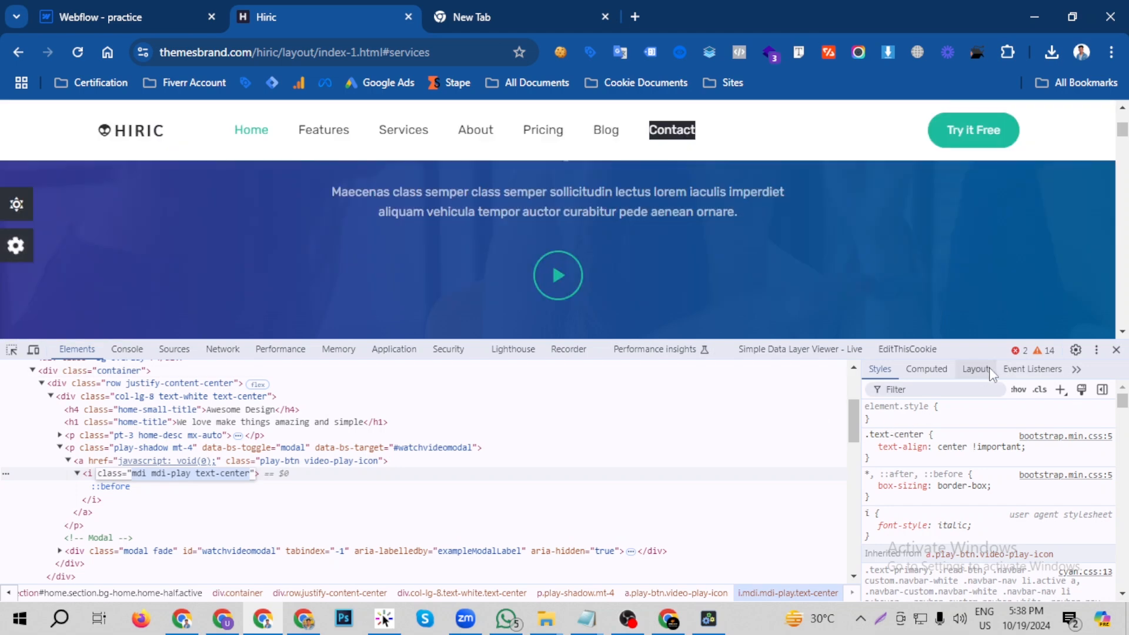
- Search Google in a new tab for "play icon download" and show the image results
click(634, 17)
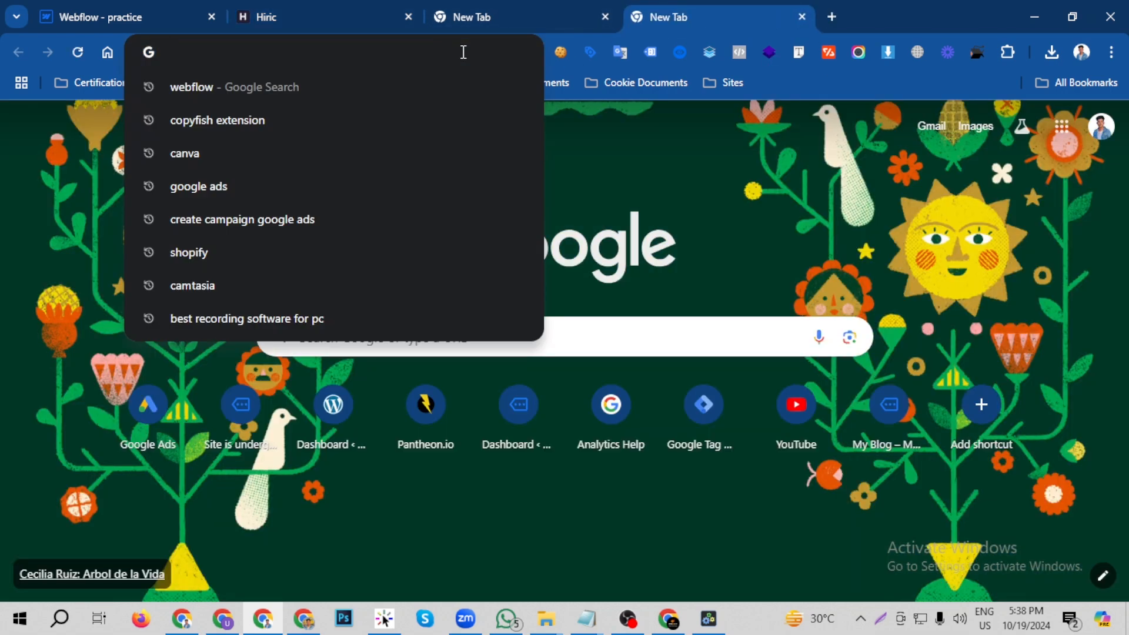
text(pay)
key(BackSpace)
key(BackSpace)
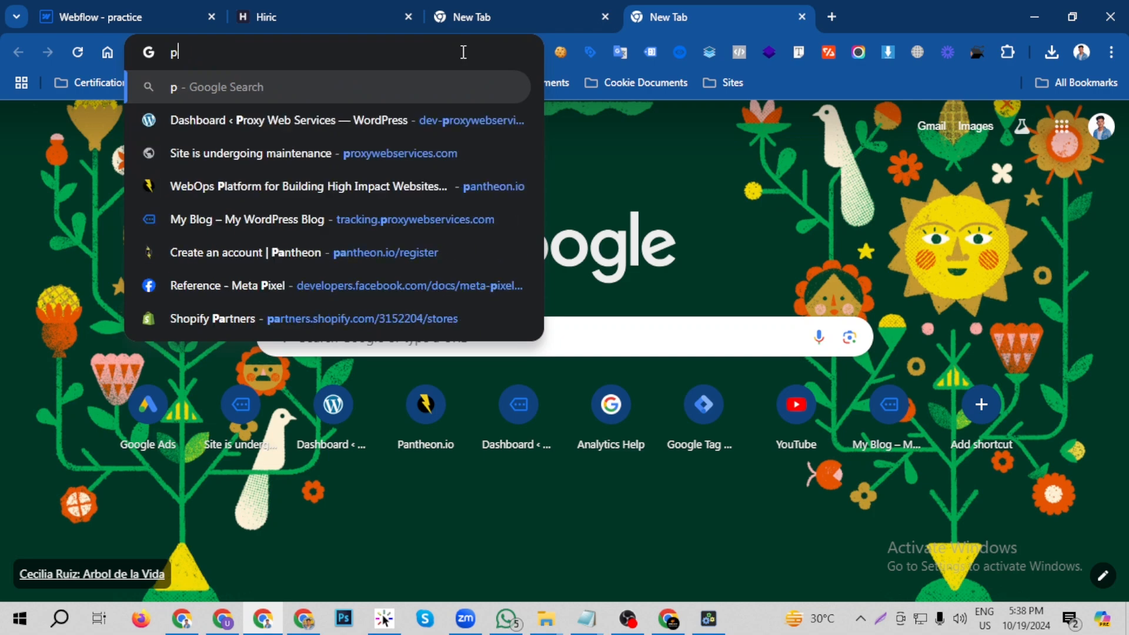
text(lay icon dnowloa)
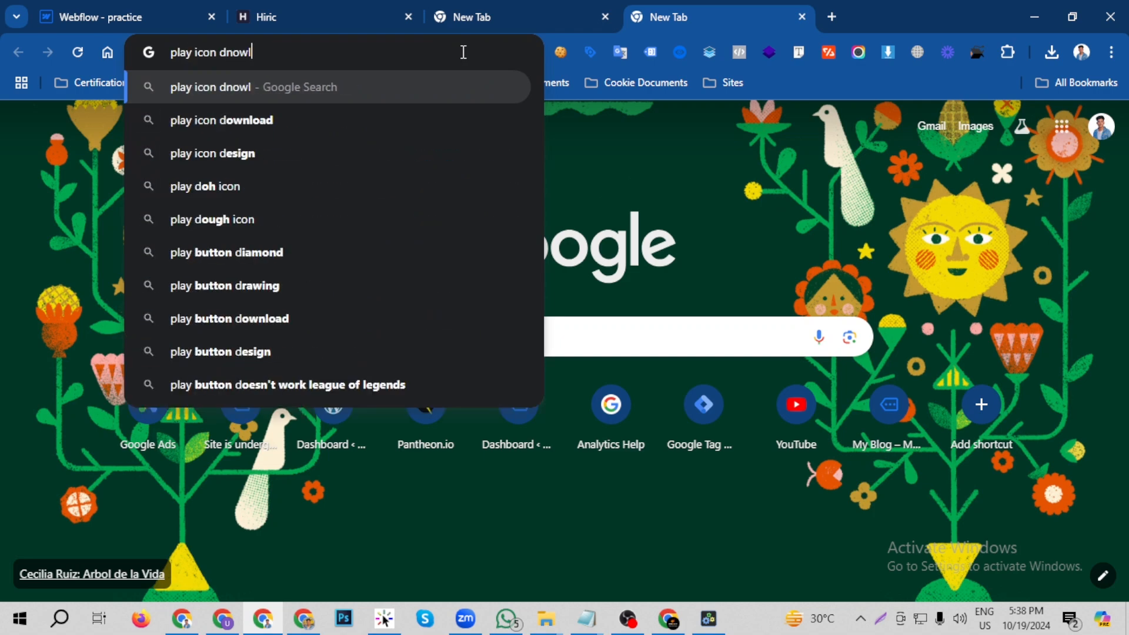
text(d)
key(Return)
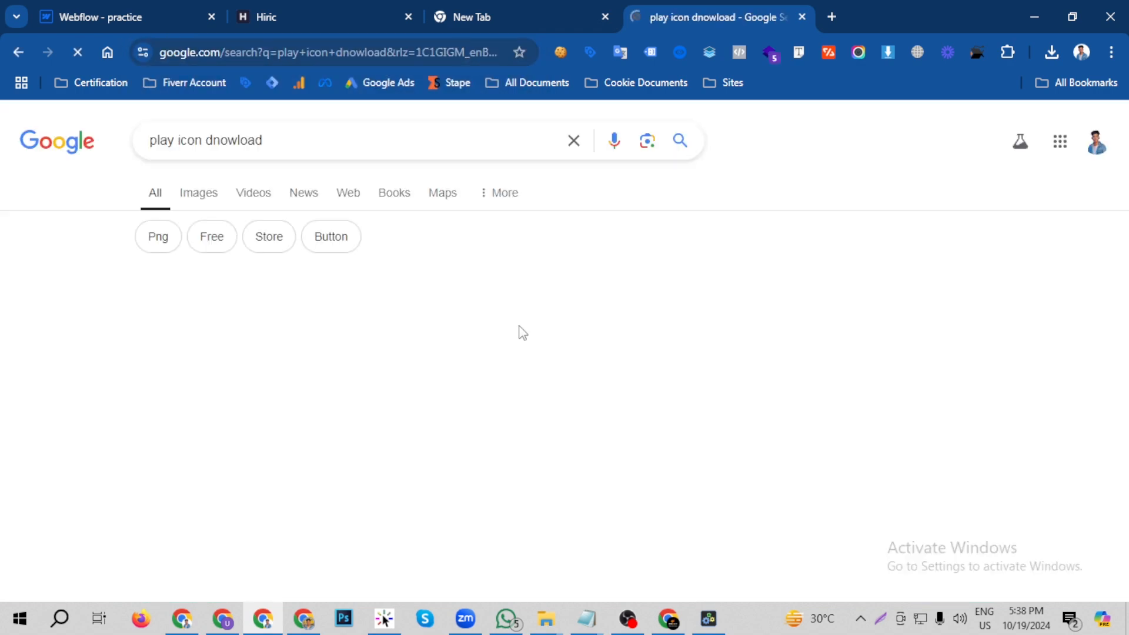
click(198, 199)
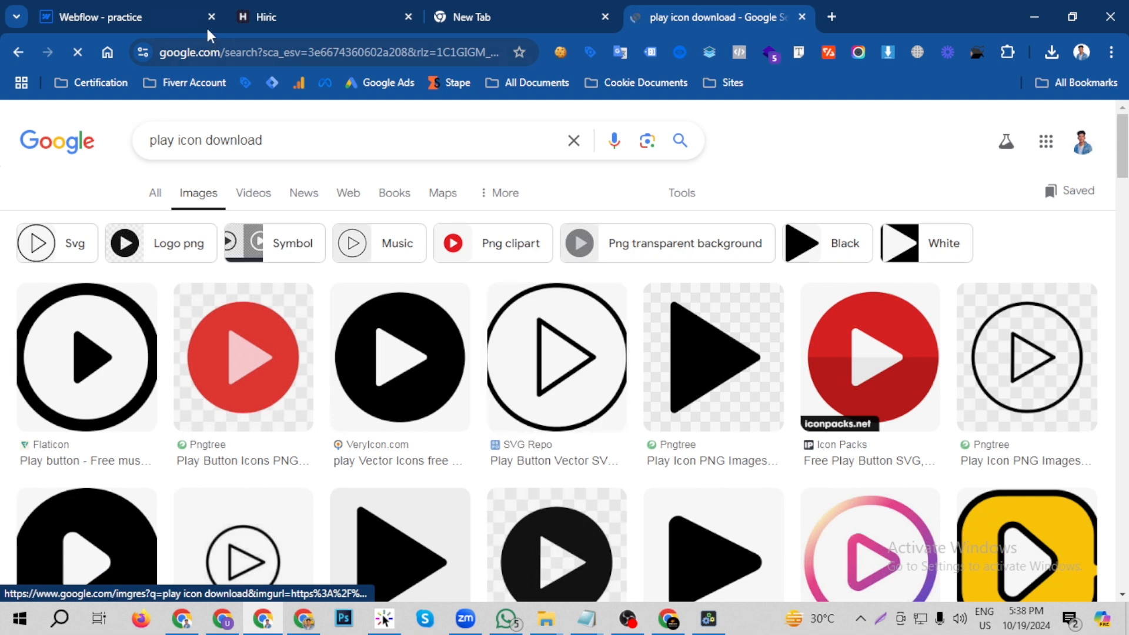
- Sample the Try it Free button's green on the Hiric page, copy the hex code 1BBC9D and return to the image search
click(143, 13)
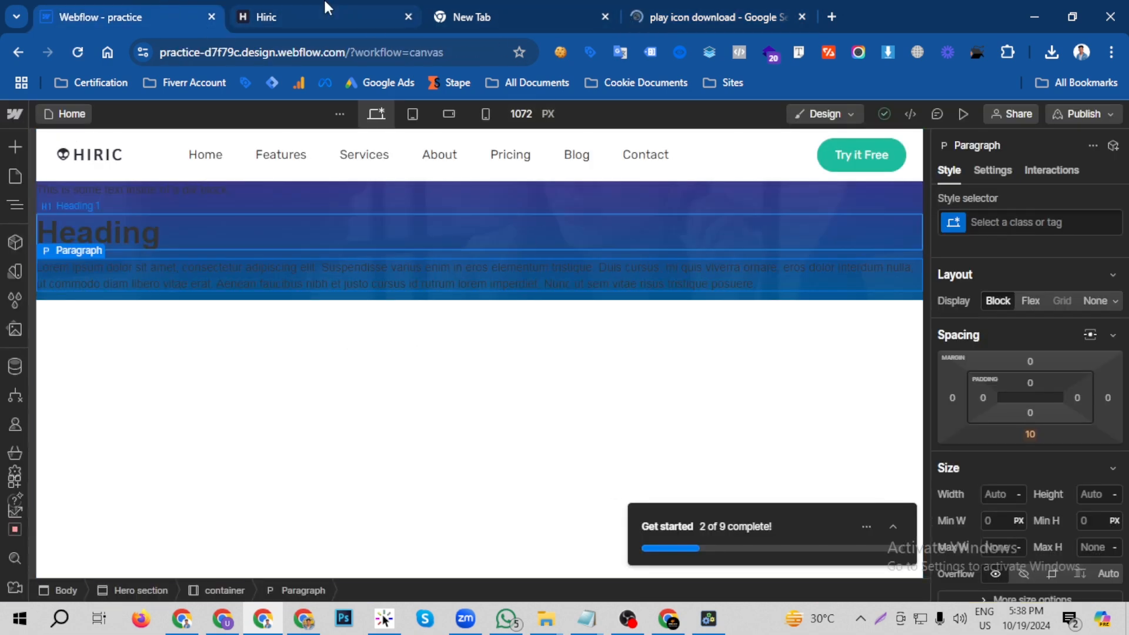
click(327, 13)
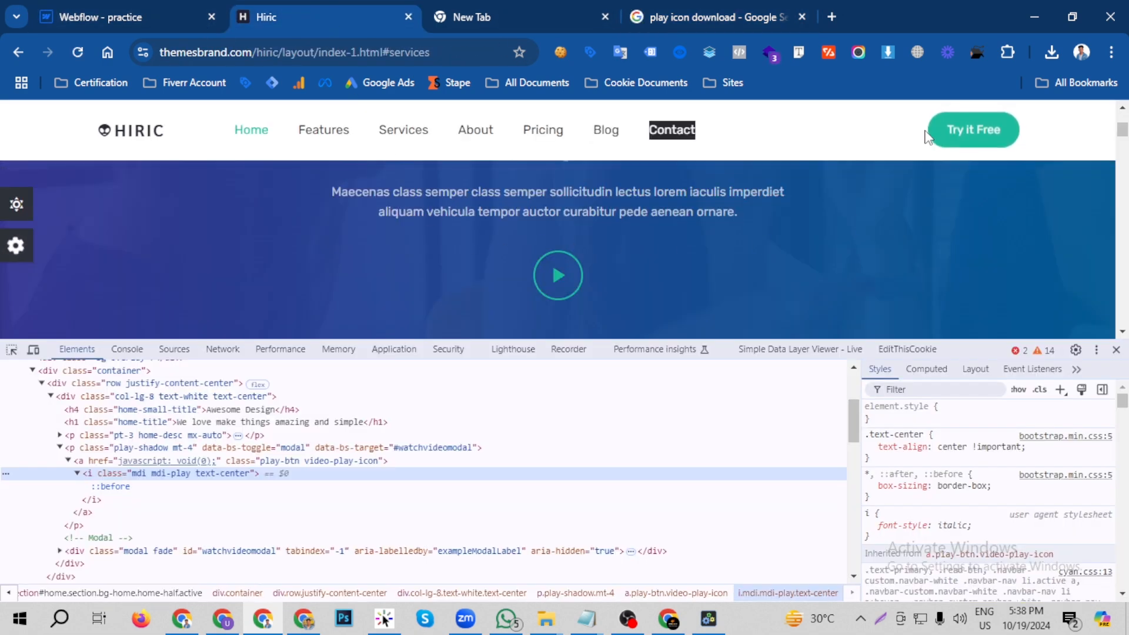
key(ctrl+alt+x)
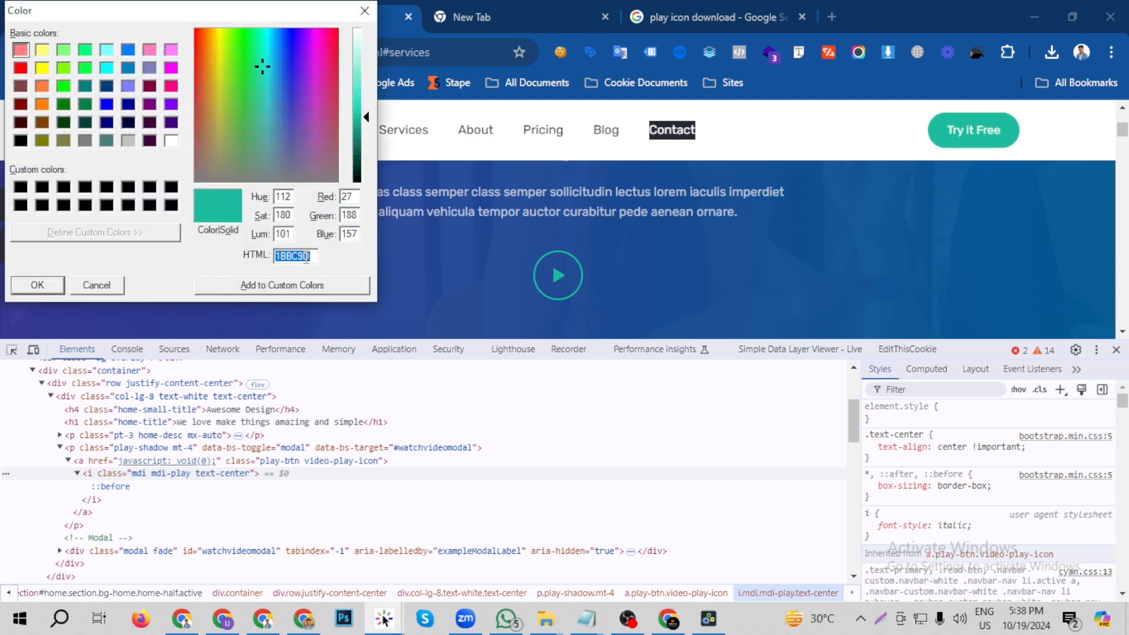
click(364, 11)
click(579, 15)
click(638, 16)
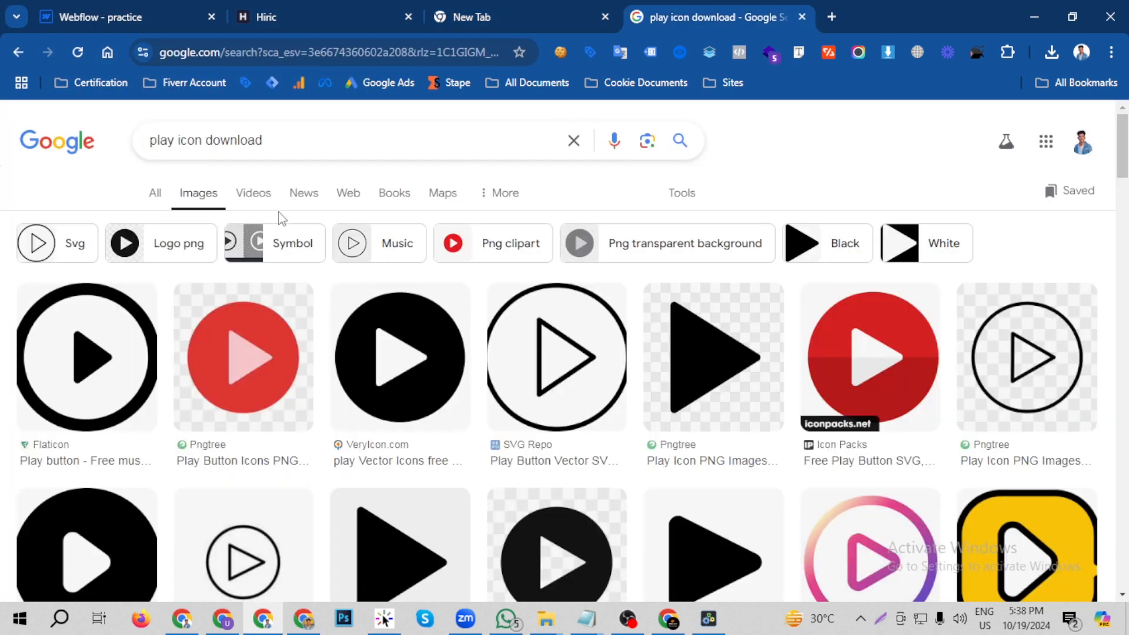
- Add the colour code 1BBC9D to the play icon image search and browse the results
click(318, 145)
text(1BBC9D)
key(Return)
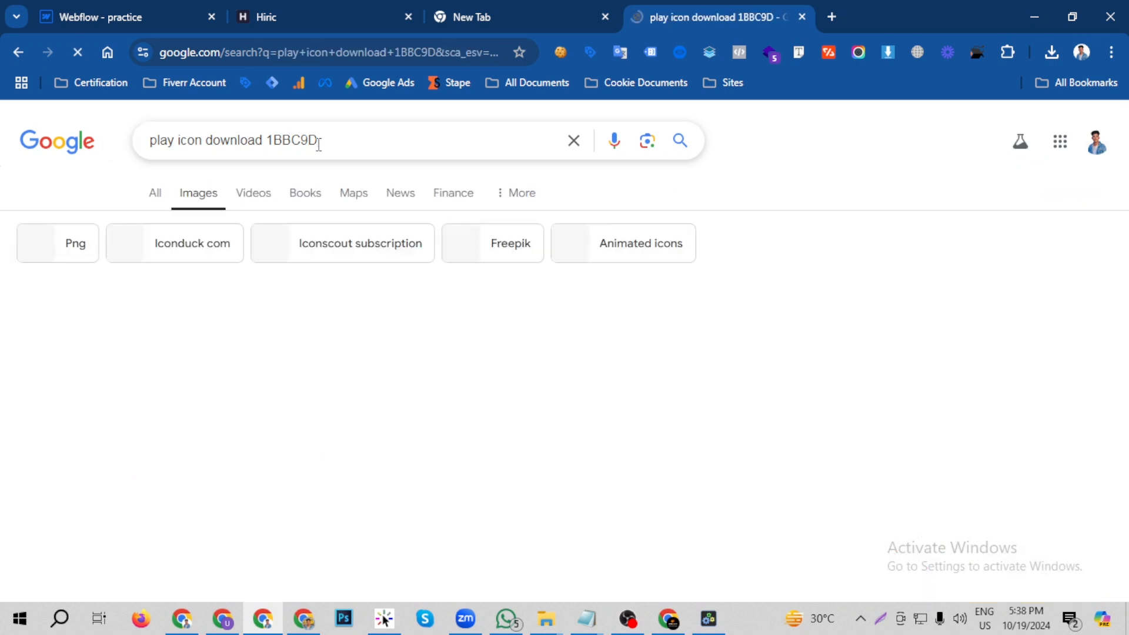
scroll(552, 361, down, 10)
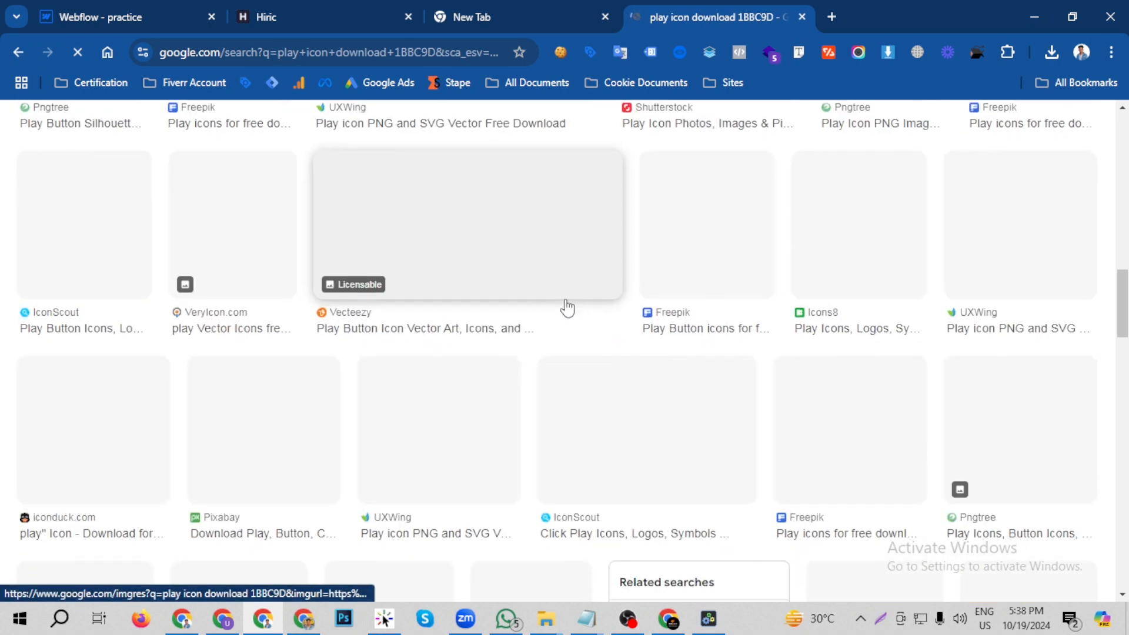
scroll(570, 323, up, 1)
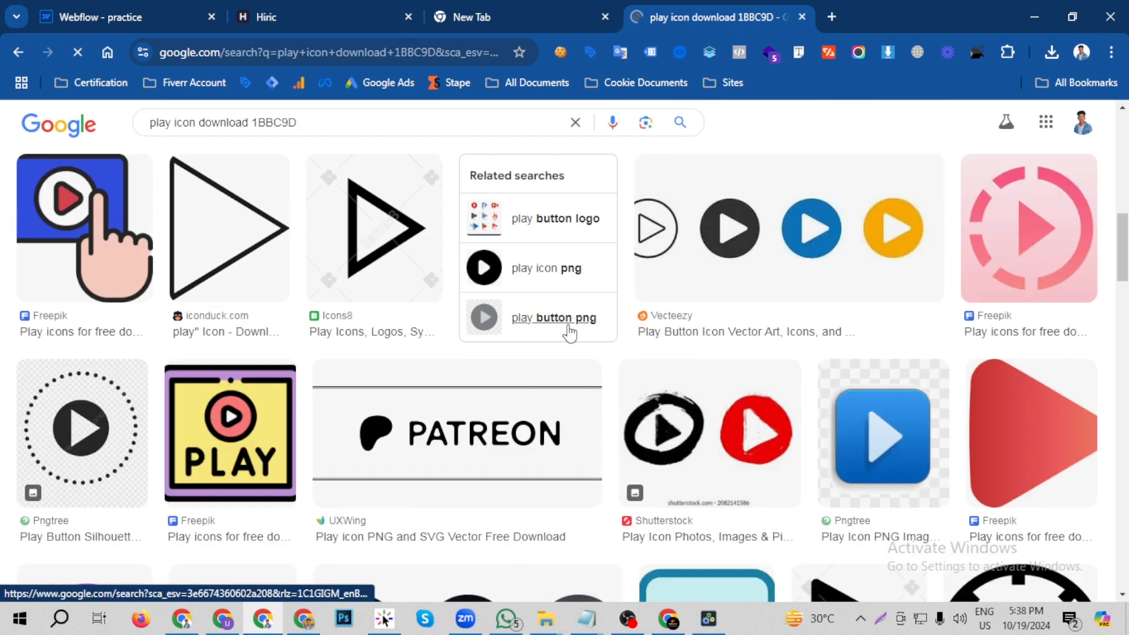
- Open the Icons8 play icons page from the image results, search it for "play button" and browse the icons
click(330, 331)
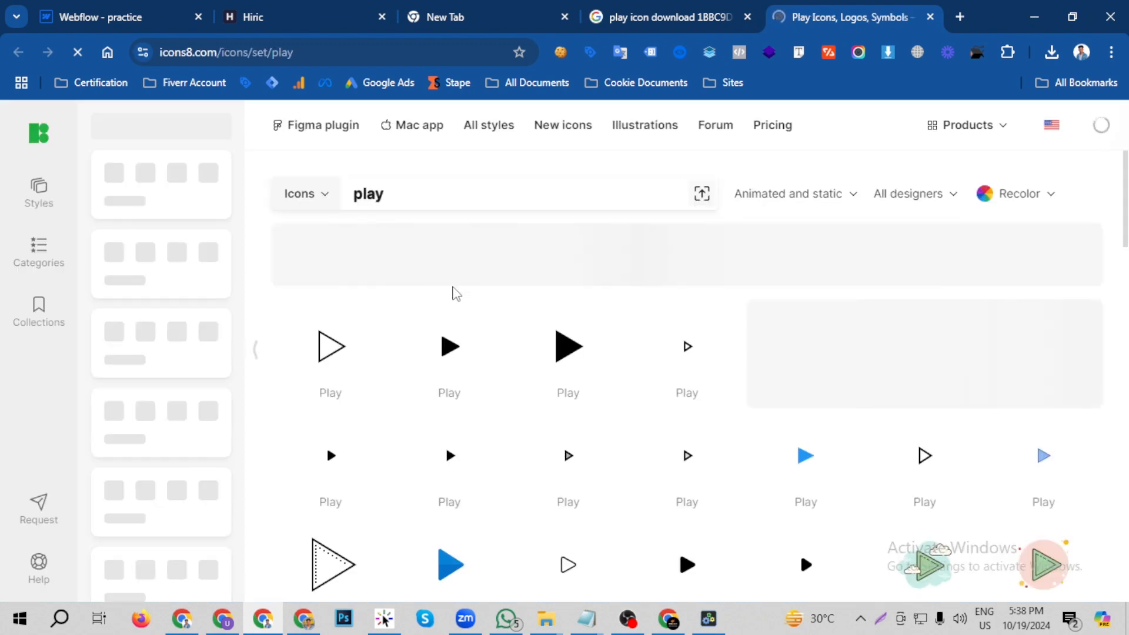
scroll(542, 348, down, 5)
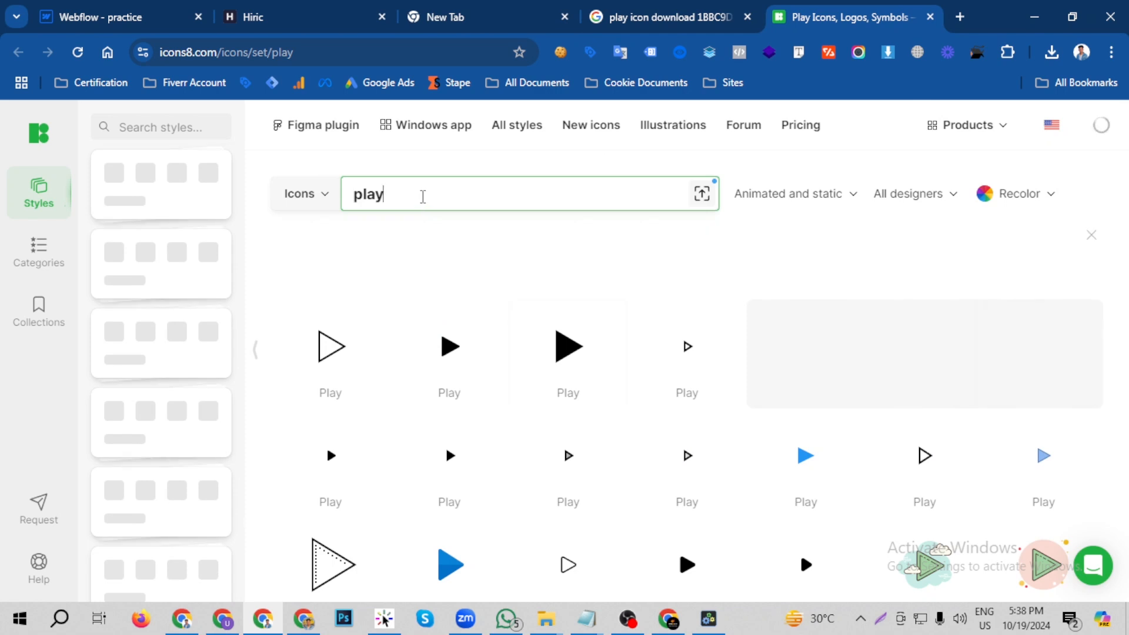
drag(423, 196, 351, 199)
click(347, 200)
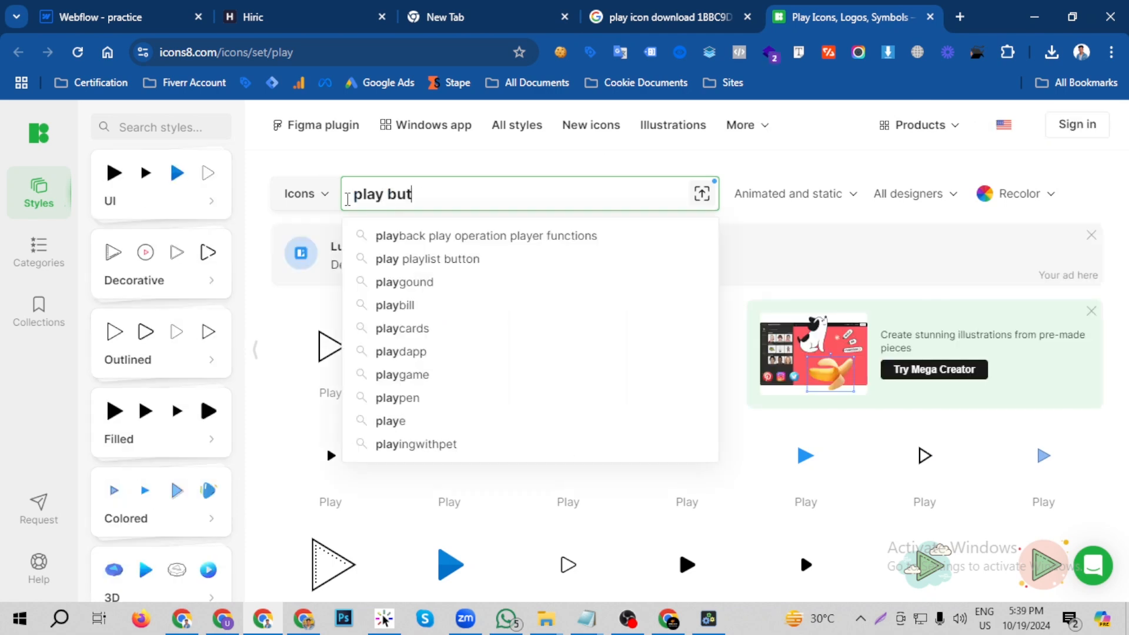
key(Return)
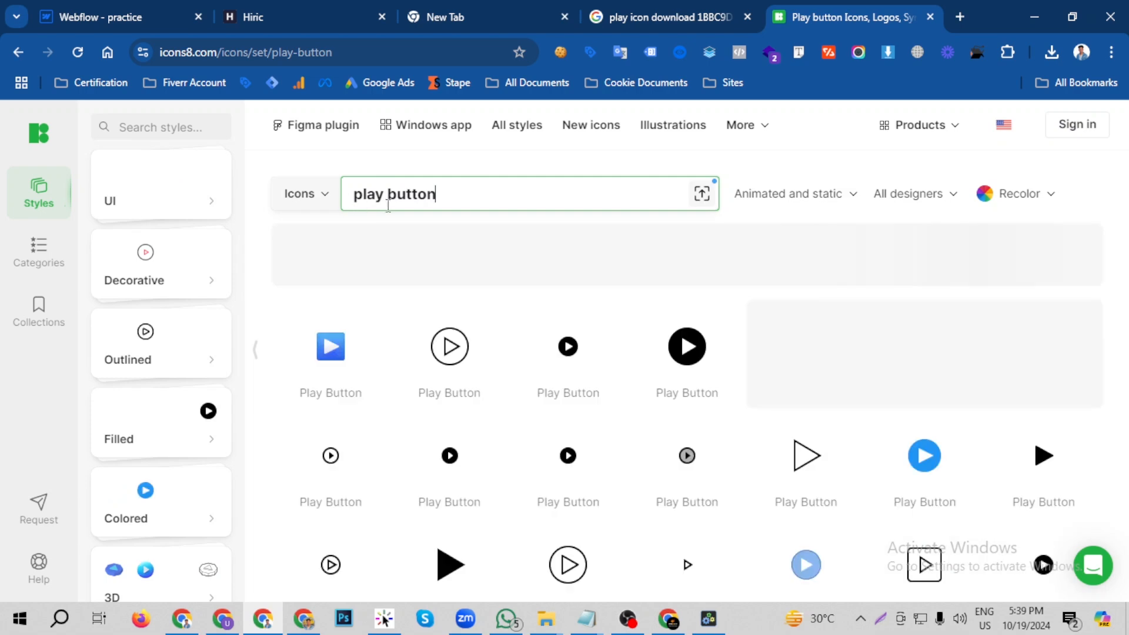
scroll(679, 434, down, 4)
scroll(670, 430, down, 3)
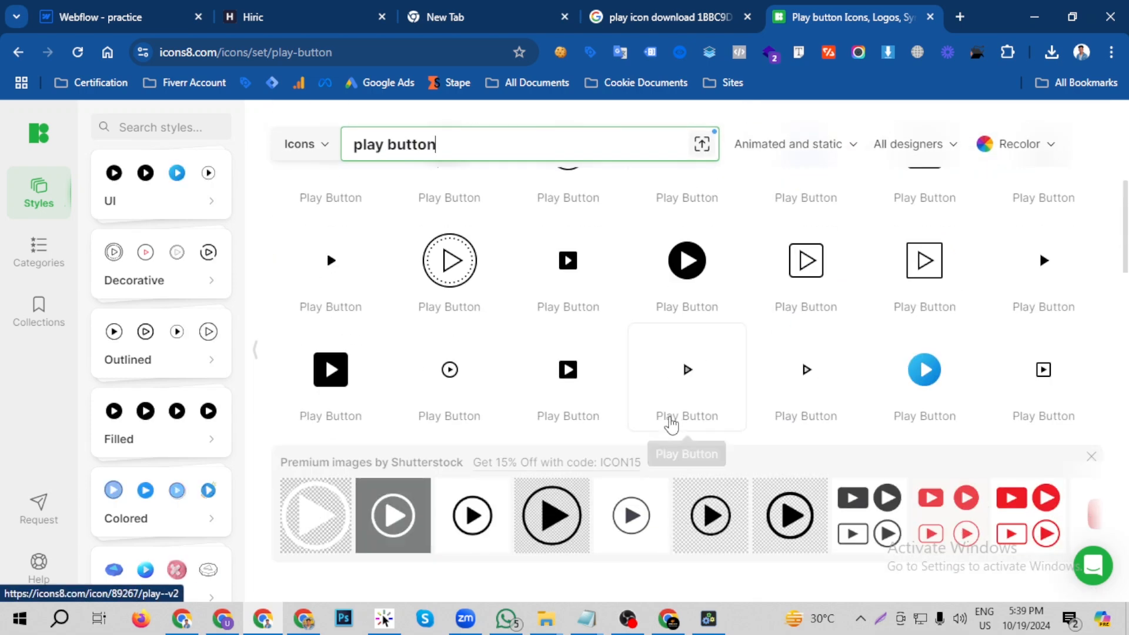
- Open the outlined circled play button icon in the Icons8 results and recolour it to hex 1BBC9D
scroll(676, 429, up, 1)
click(586, 243)
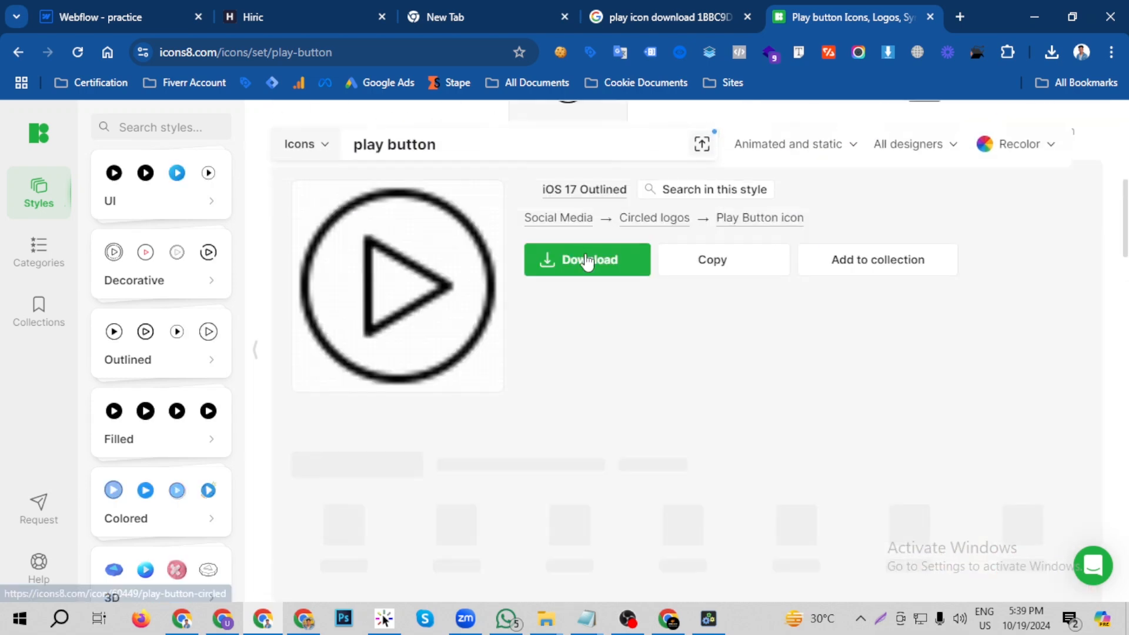
click(667, 17)
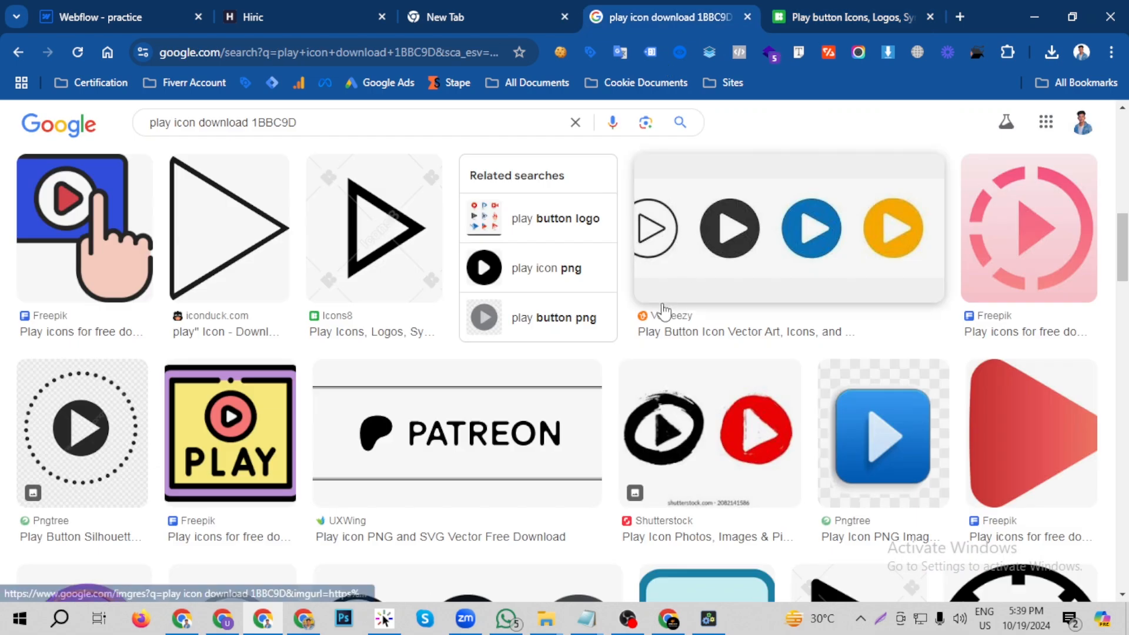
click(802, 12)
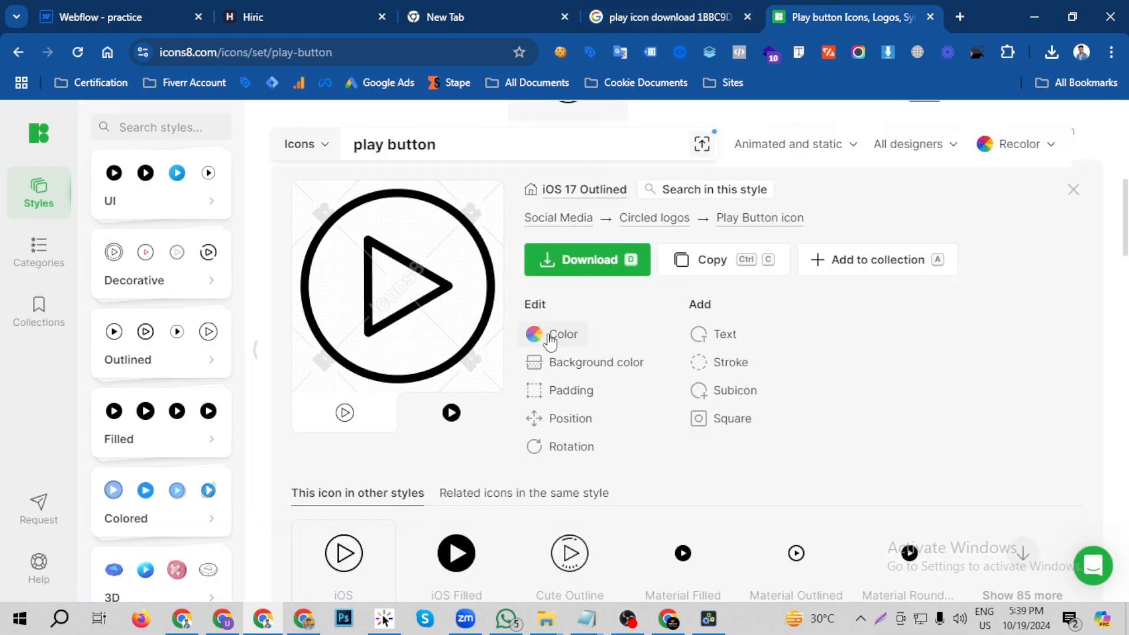
click(253, 17)
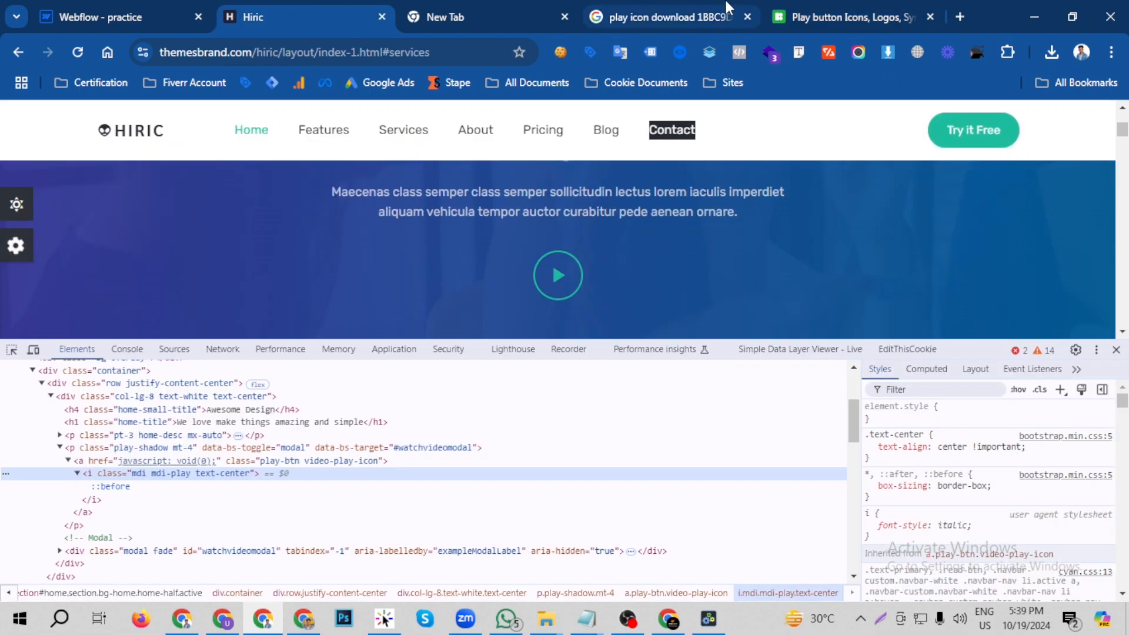
click(847, 16)
click(546, 333)
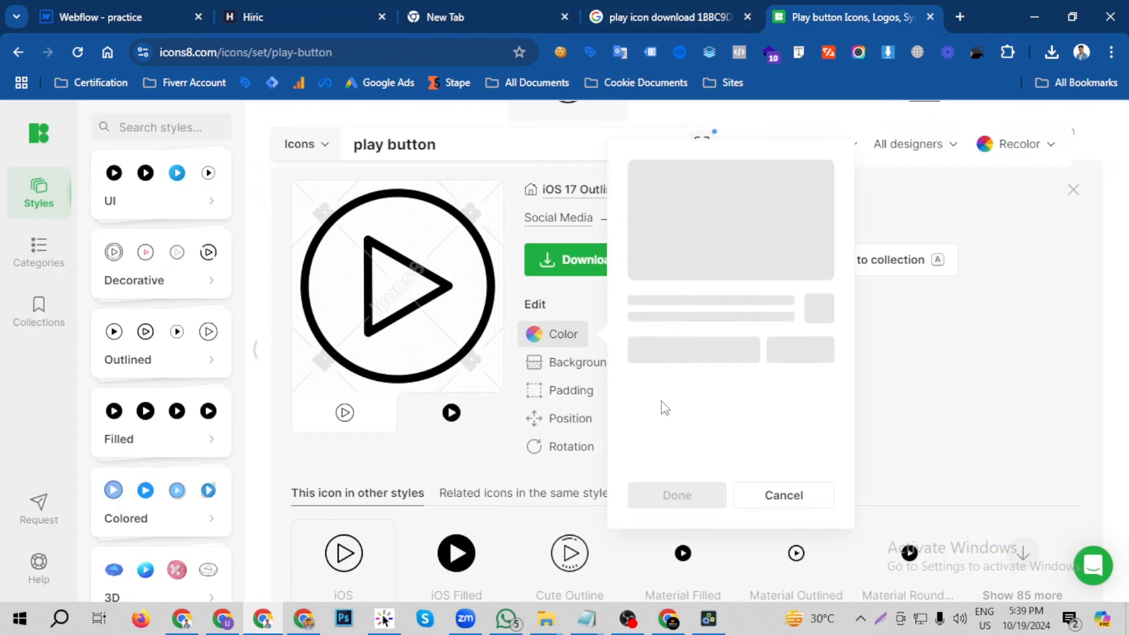
drag(723, 374, 635, 374)
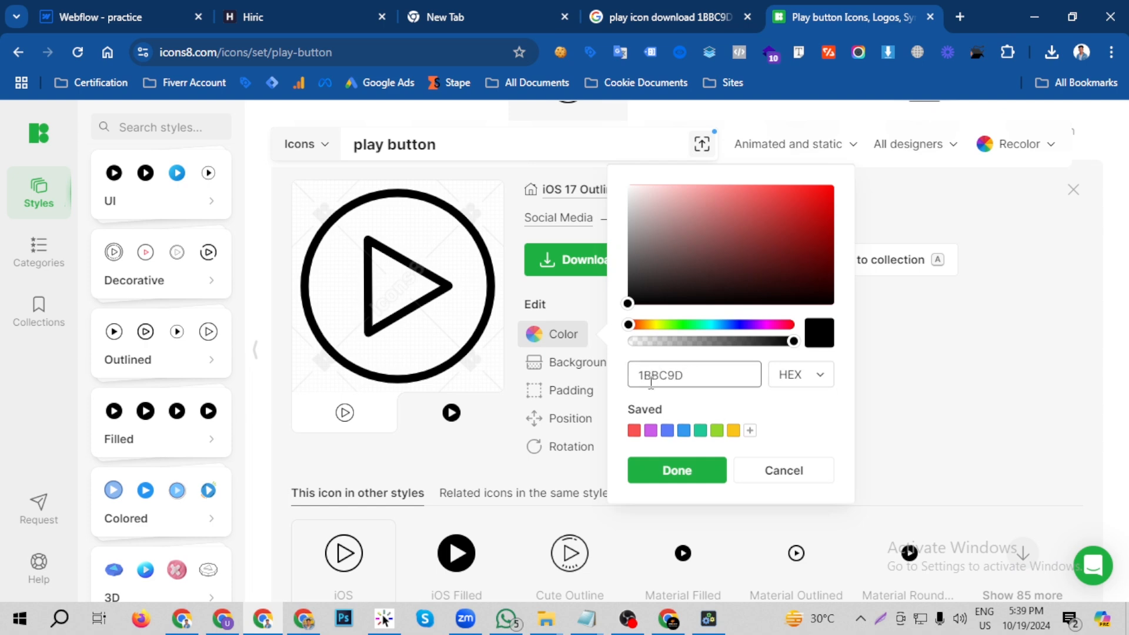
click(700, 469)
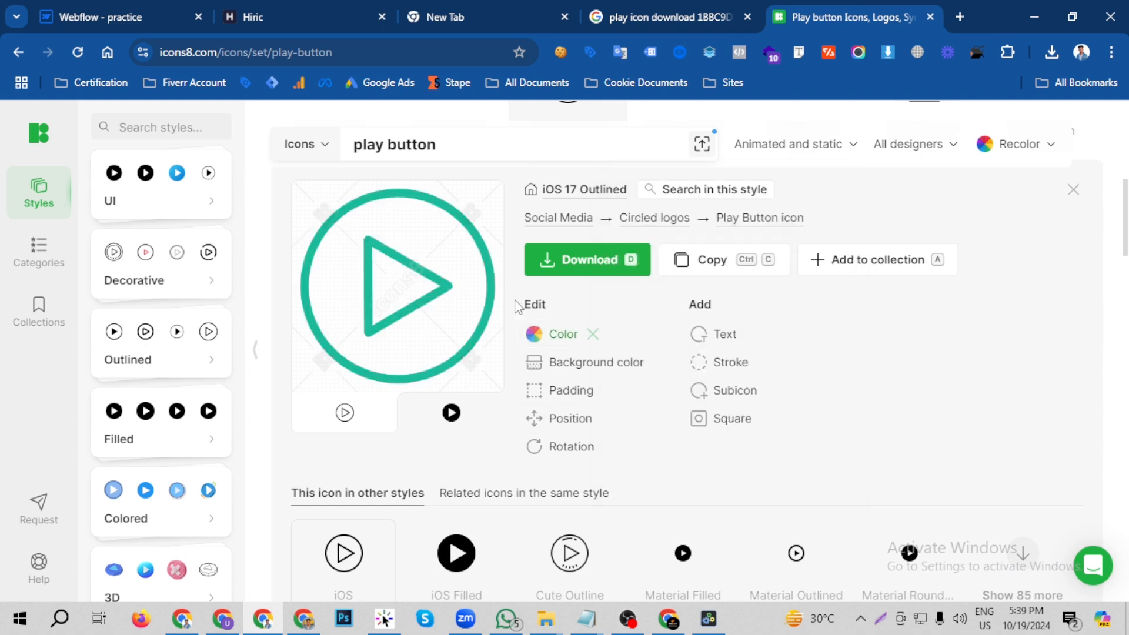
- Download the recoloured play button icon as a 50×50 PNG and dismiss the attribution reminder
click(569, 267)
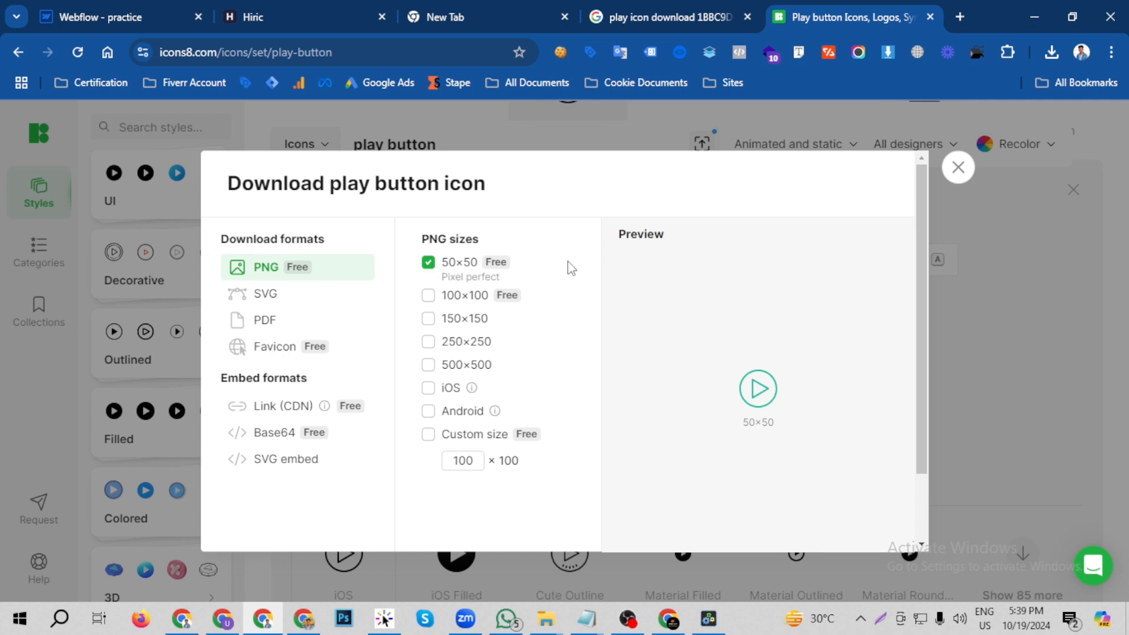
scroll(715, 311, down, 2)
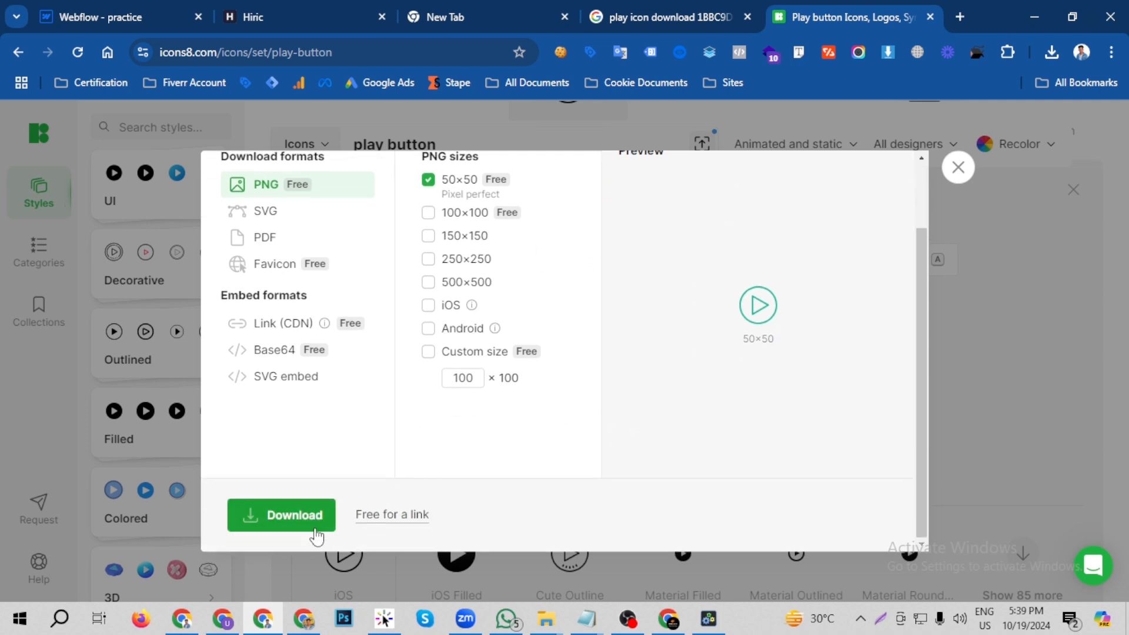
click(283, 516)
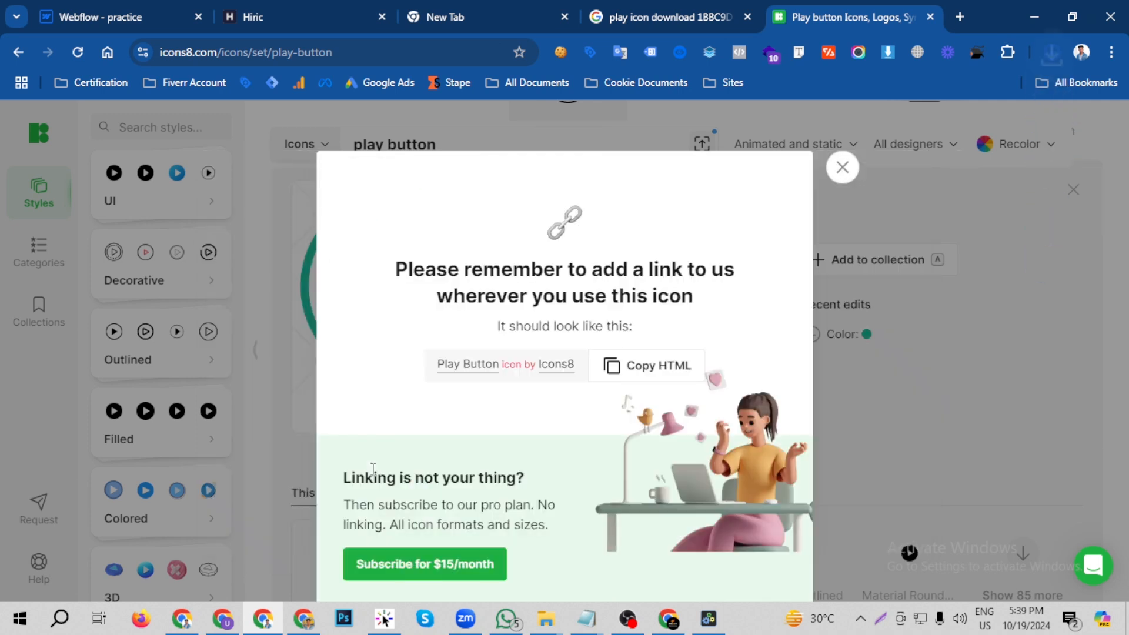
click(851, 184)
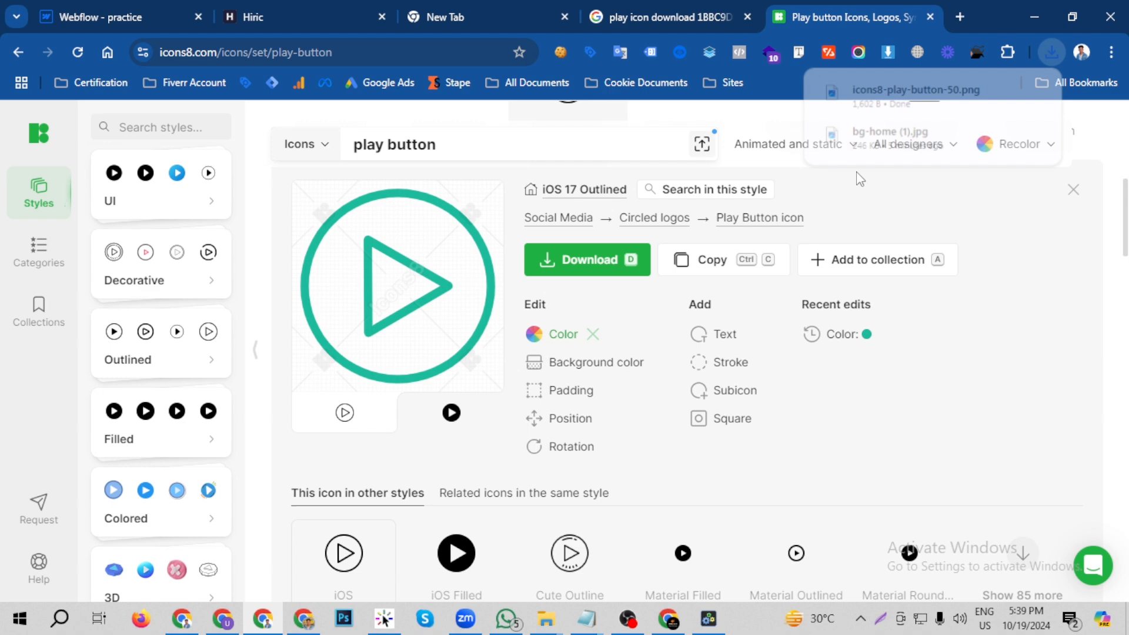
- Switch back to the Webflow project and add an Image element below the paragraph in the hero section's container
click(315, 7)
click(168, 7)
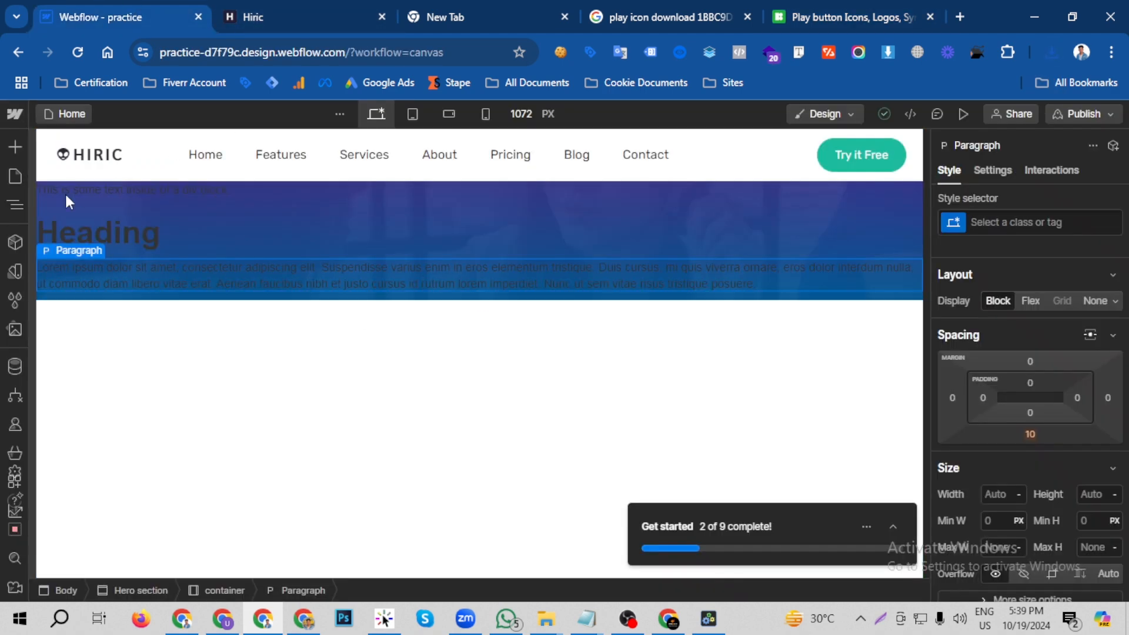
key(a)
scroll(81, 378, down, 5)
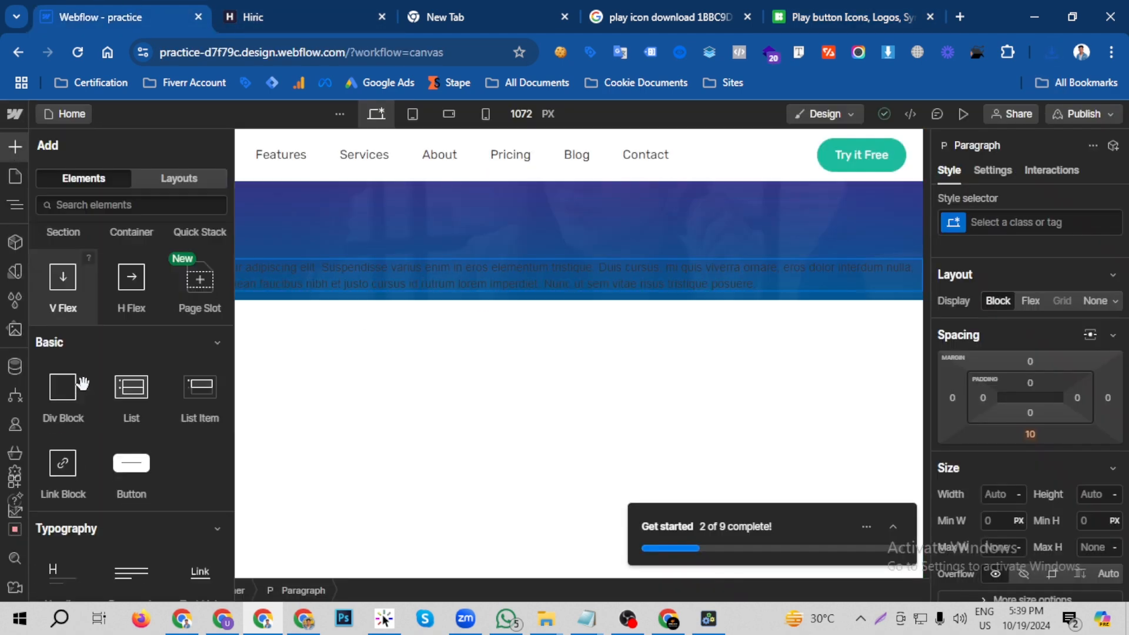
scroll(97, 447, down, 2)
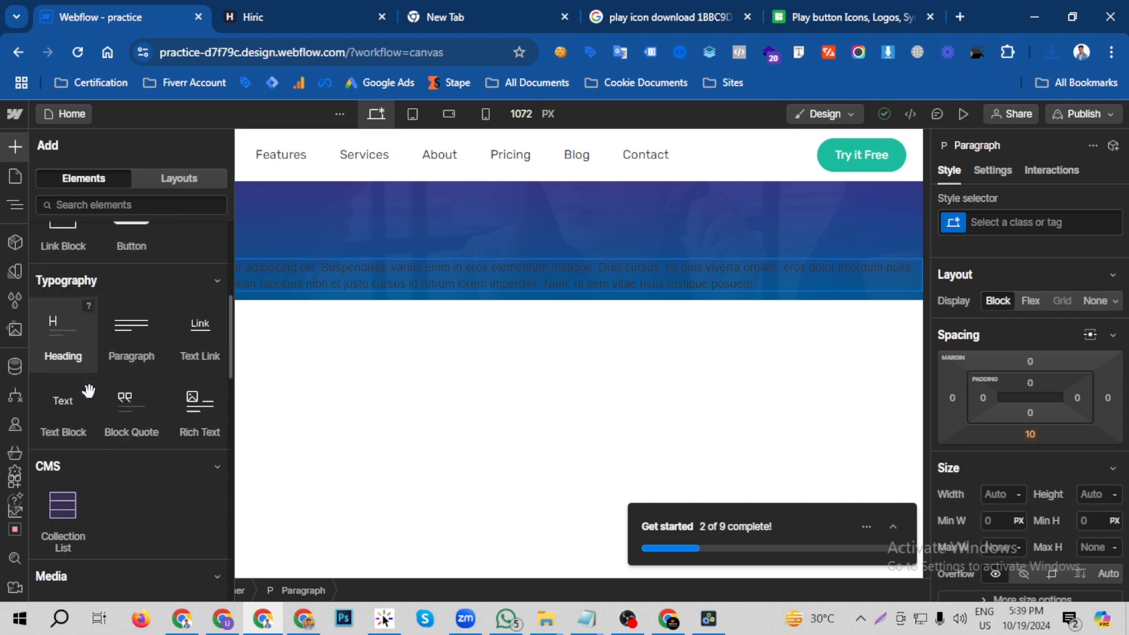
scroll(118, 422, down, 3)
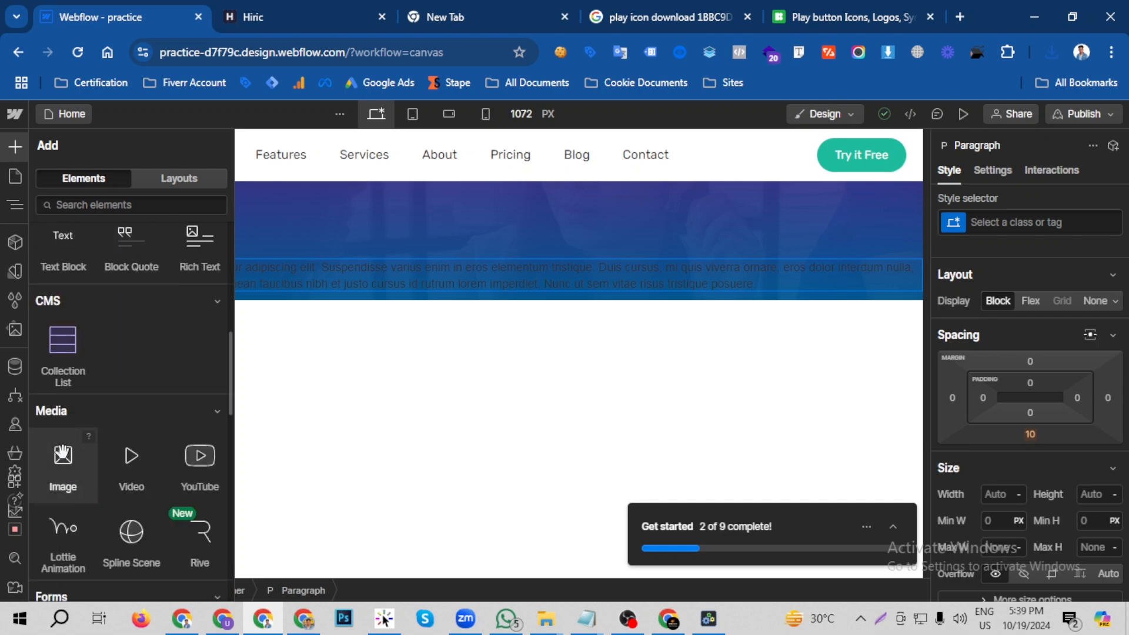
drag(60, 461, 280, 287)
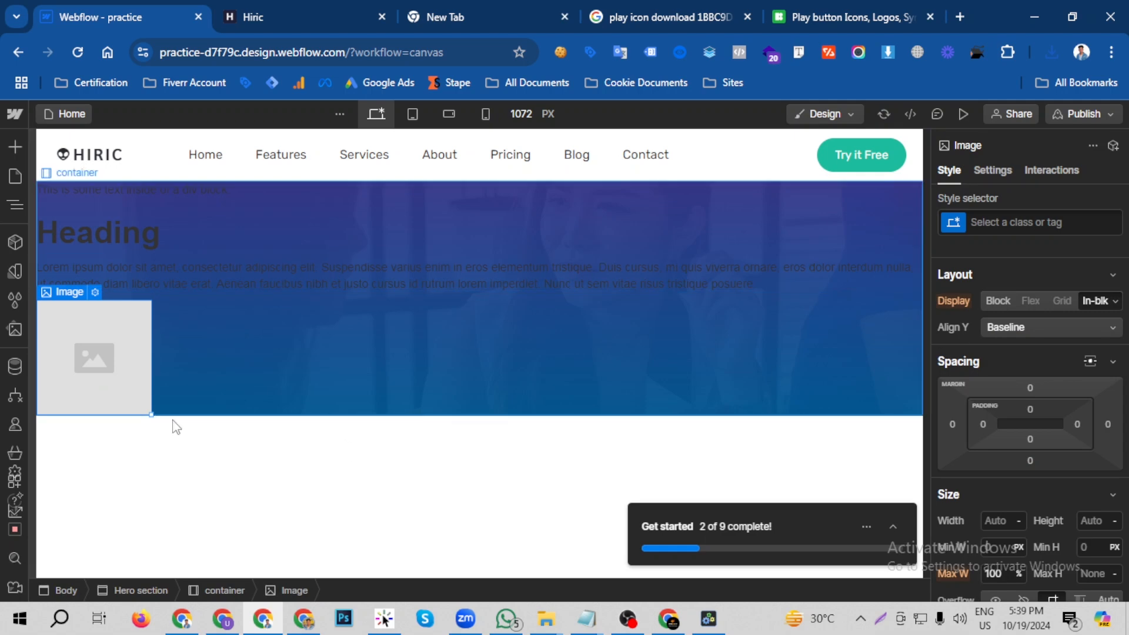
- Replace the placeholder image with the uploaded file icons8-play-button-50.png from the Downloads folder
click(94, 292)
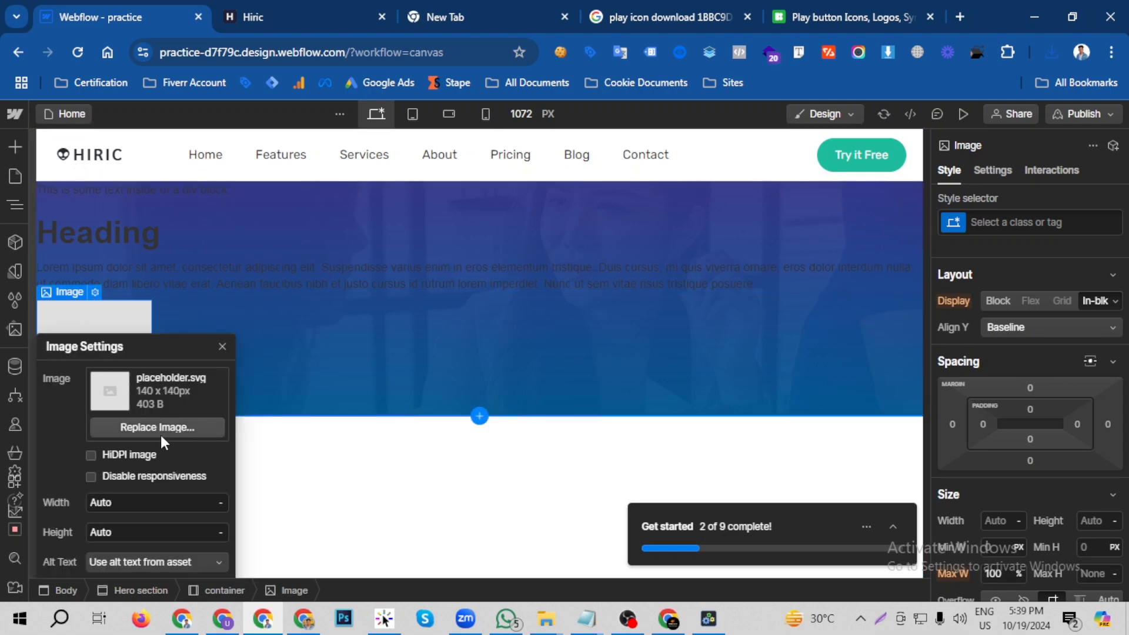
click(158, 431)
click(213, 172)
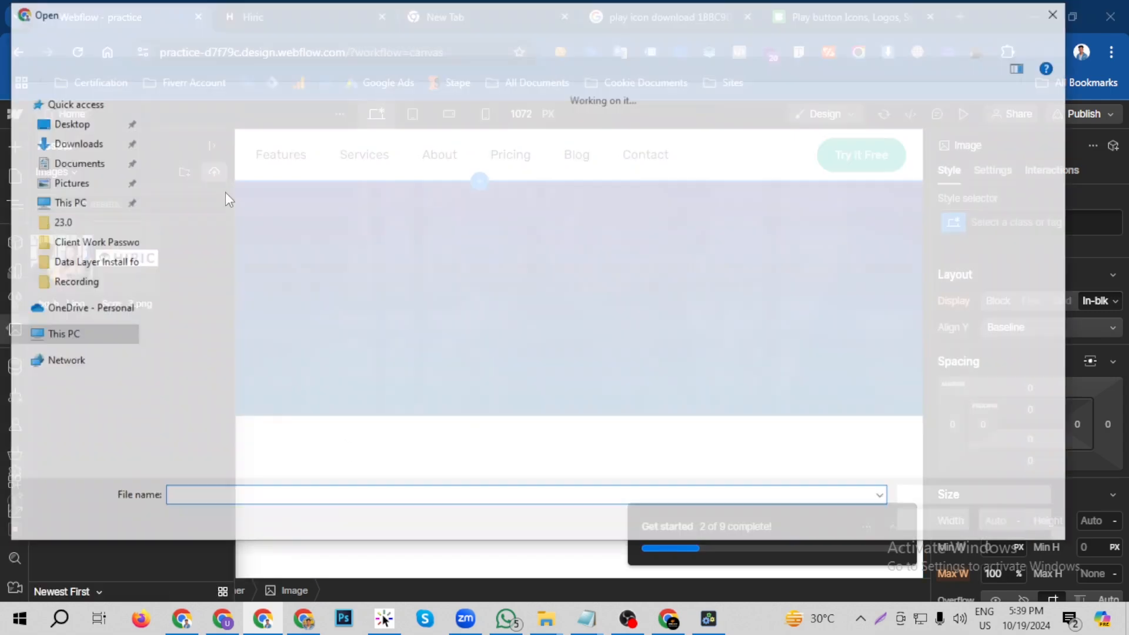
click(225, 191)
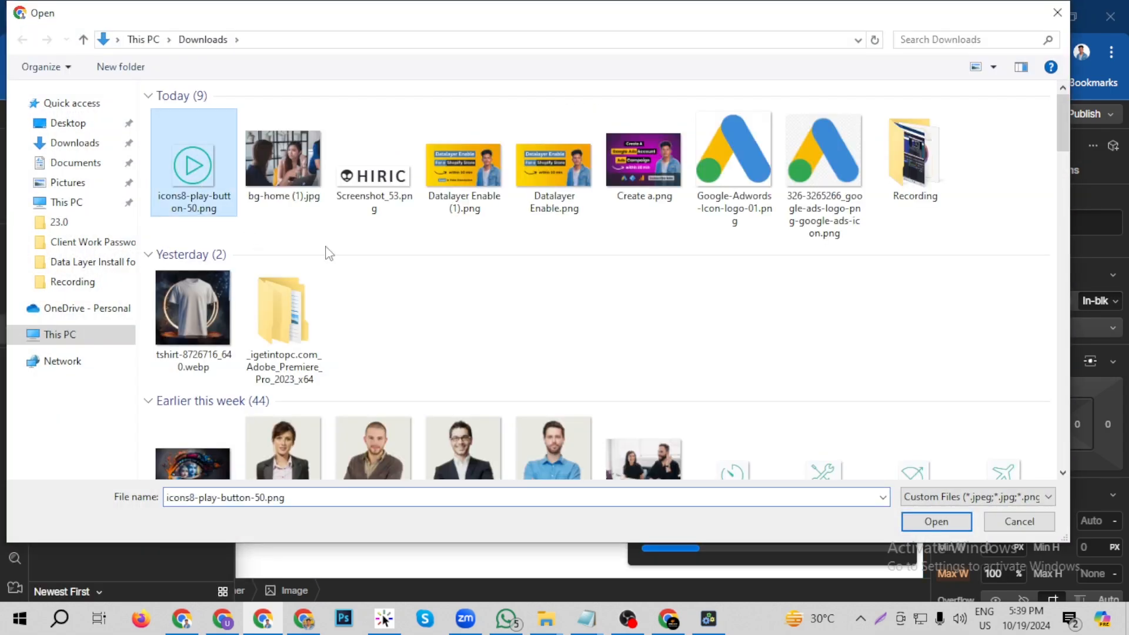
click(936, 521)
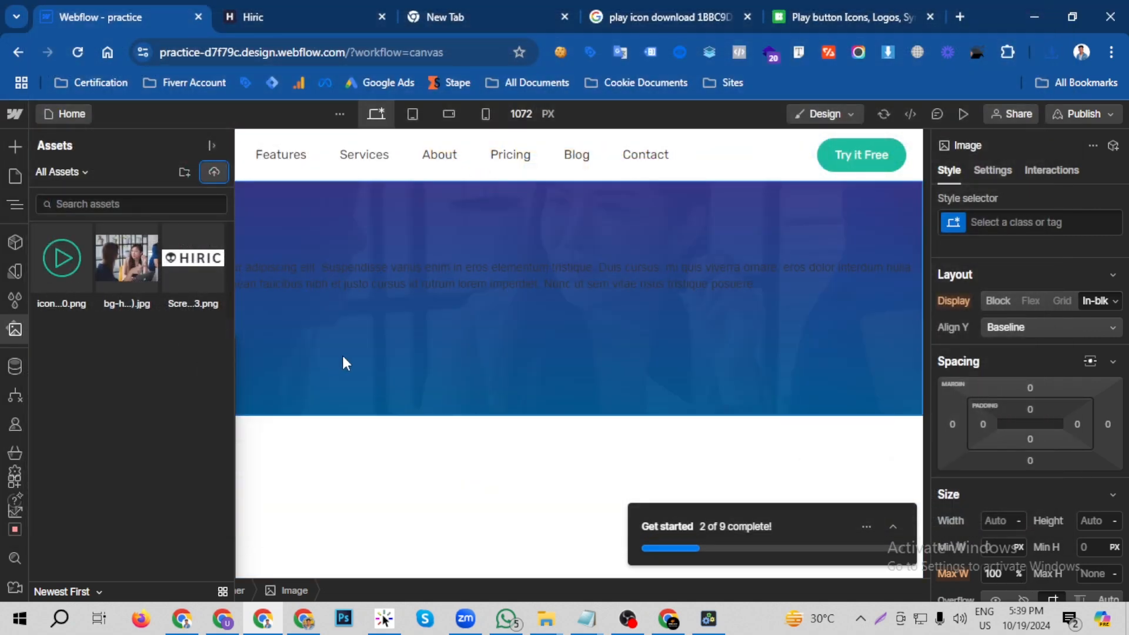
click(62, 257)
click(53, 318)
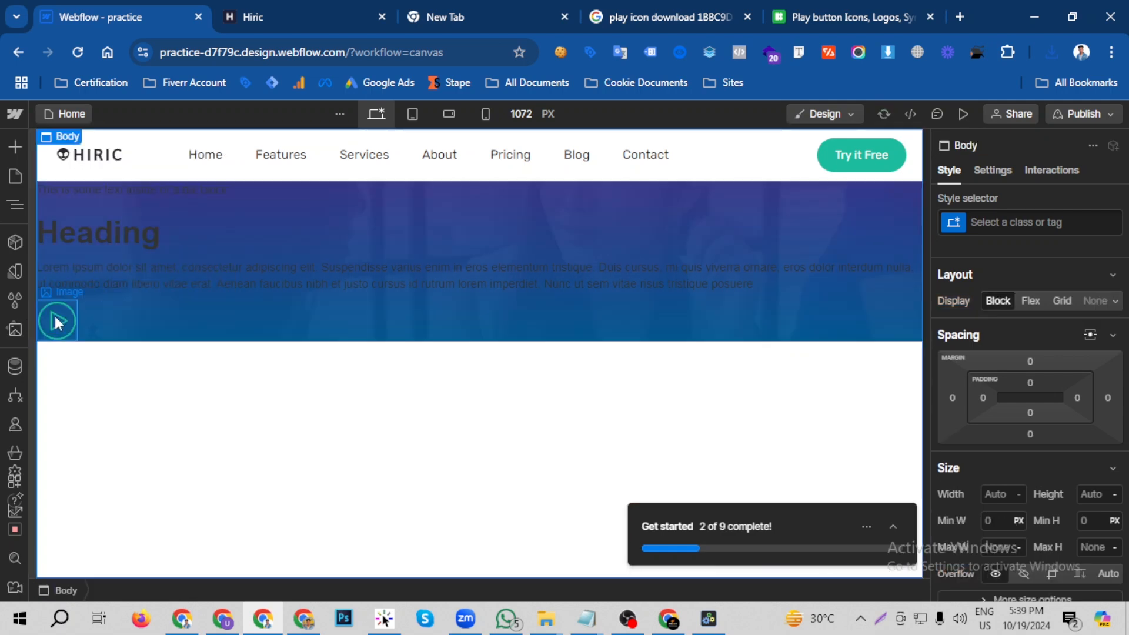
- Check the hero layout on the Hiric page without the developer tools, and centre-align the Webflow text block, heading and paragraph
click(283, 9)
click(1116, 350)
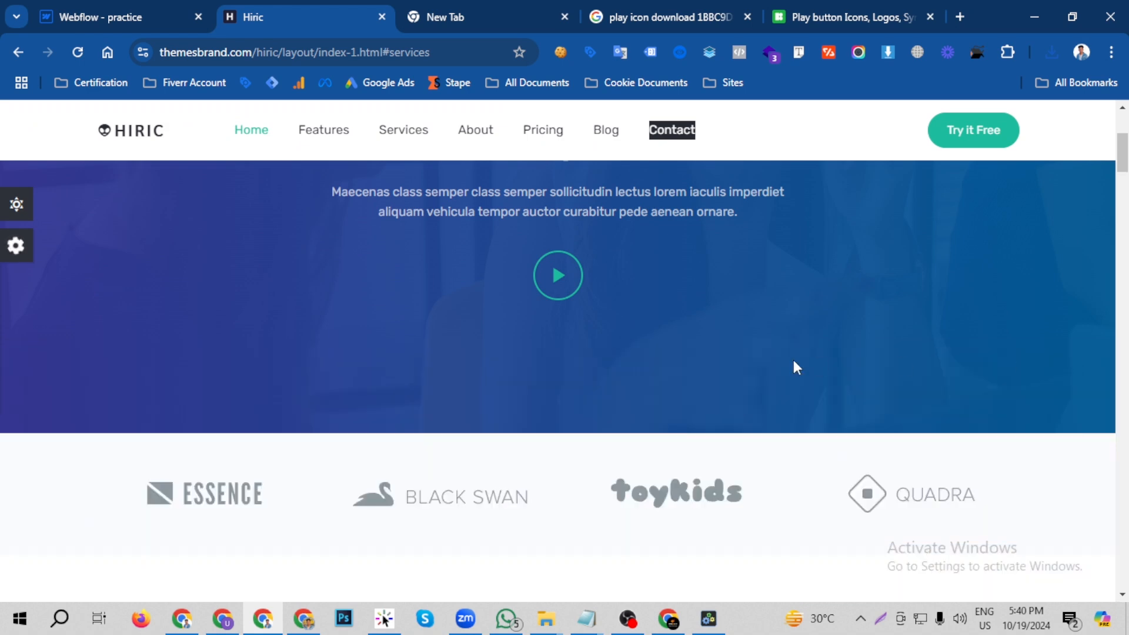
scroll(792, 360, up, 4)
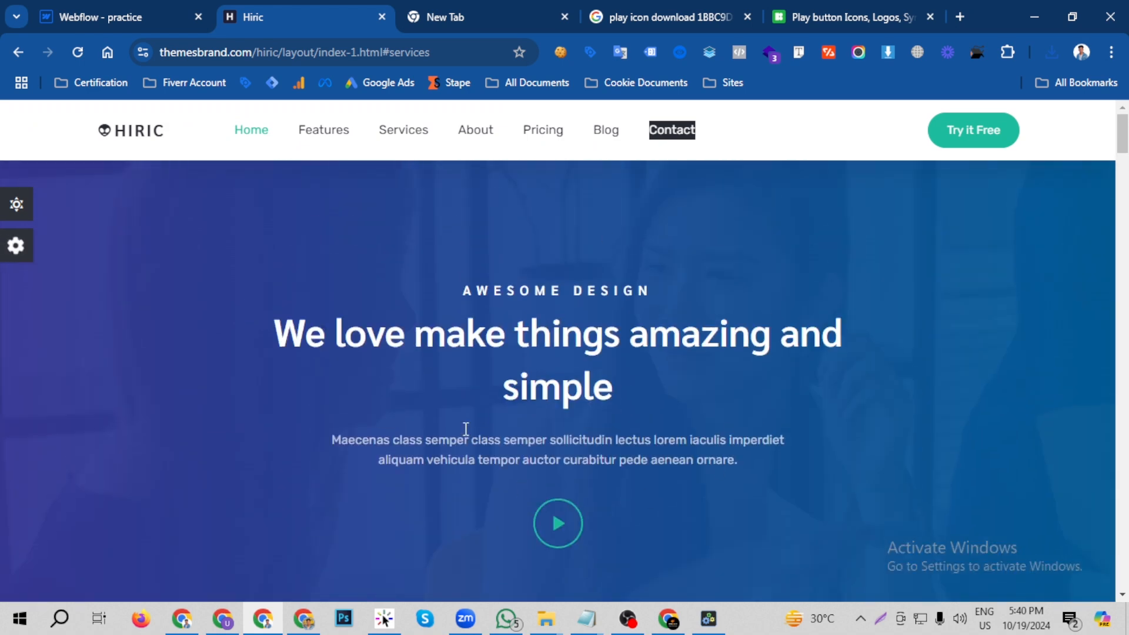
click(104, 27)
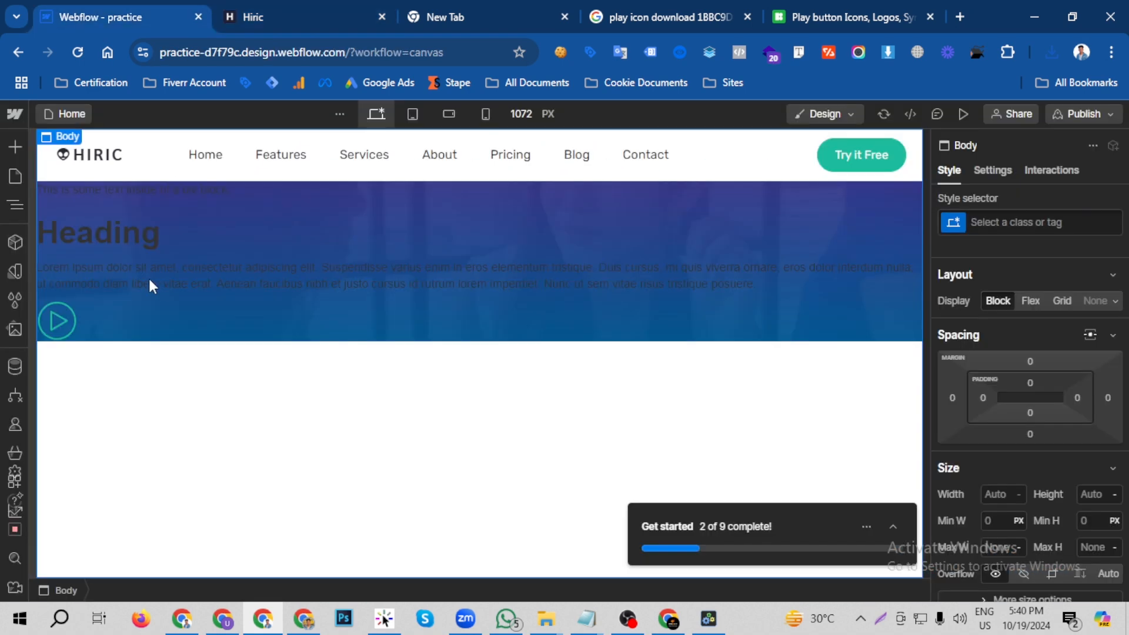
click(173, 190)
scroll(1068, 460, down, 5)
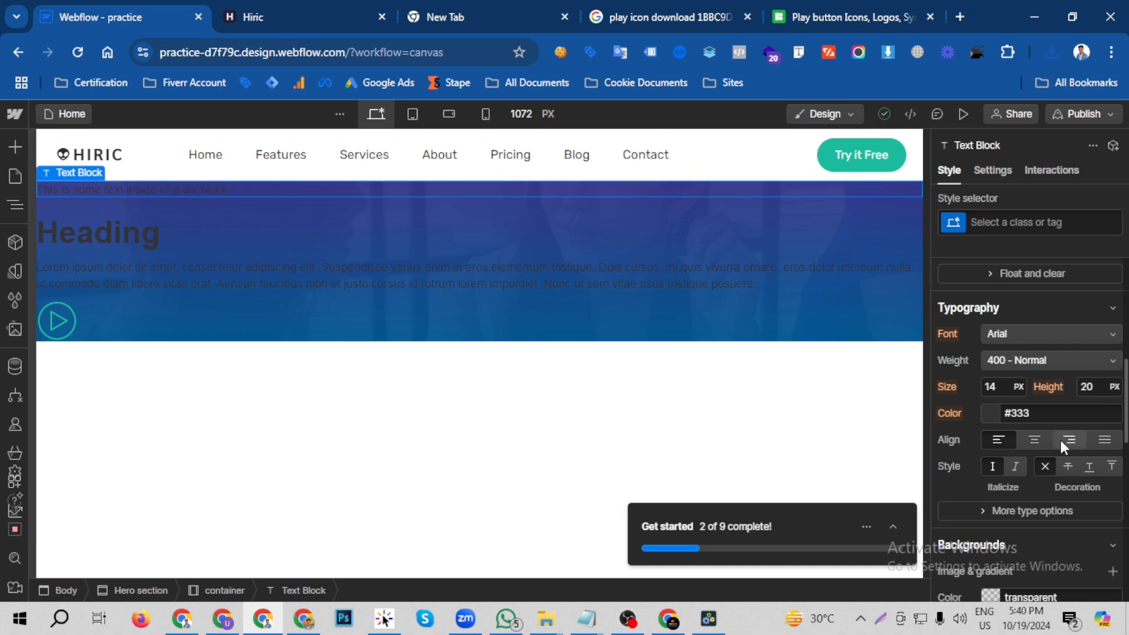
click(1035, 442)
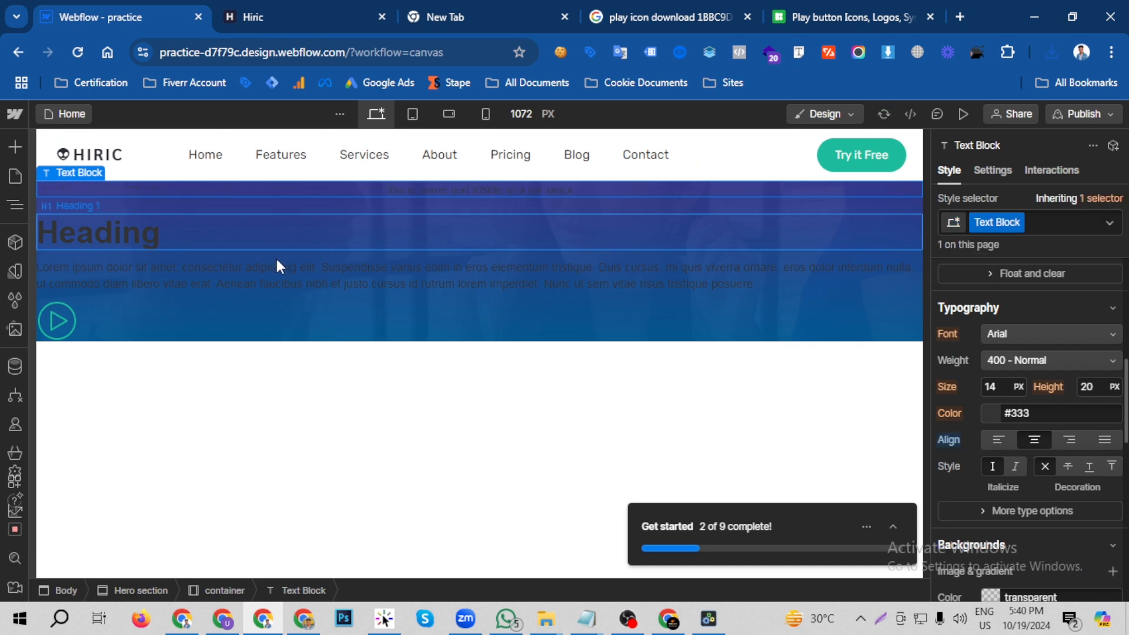
click(147, 228)
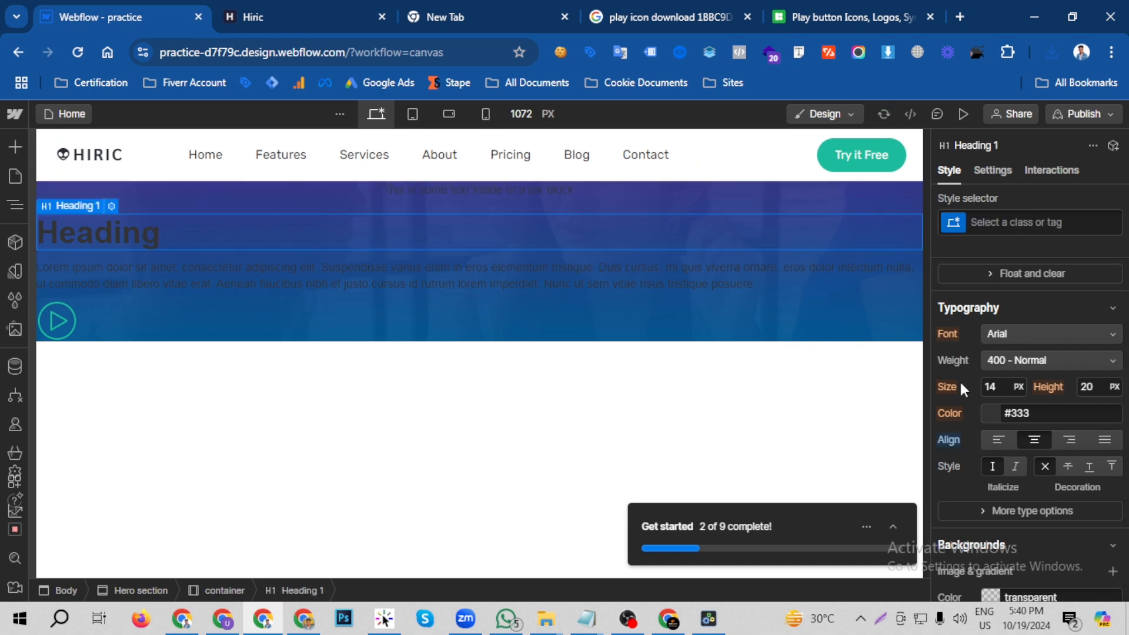
click(378, 275)
click(1034, 439)
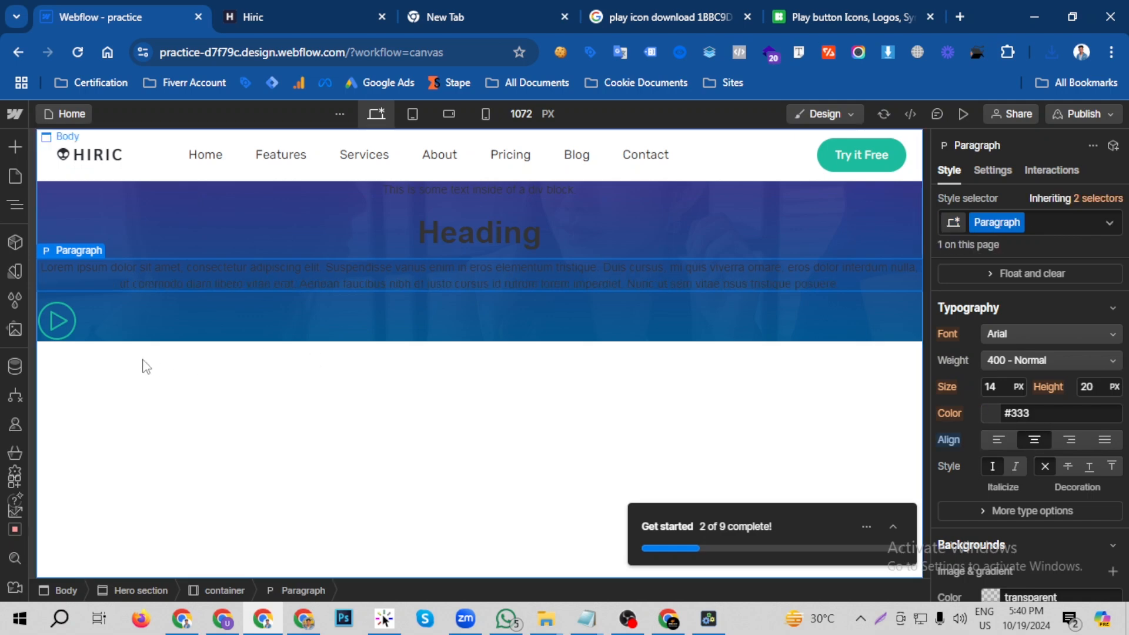
- Add a Div Block below the hero paragraph and move the play icon image inside it
click(59, 319)
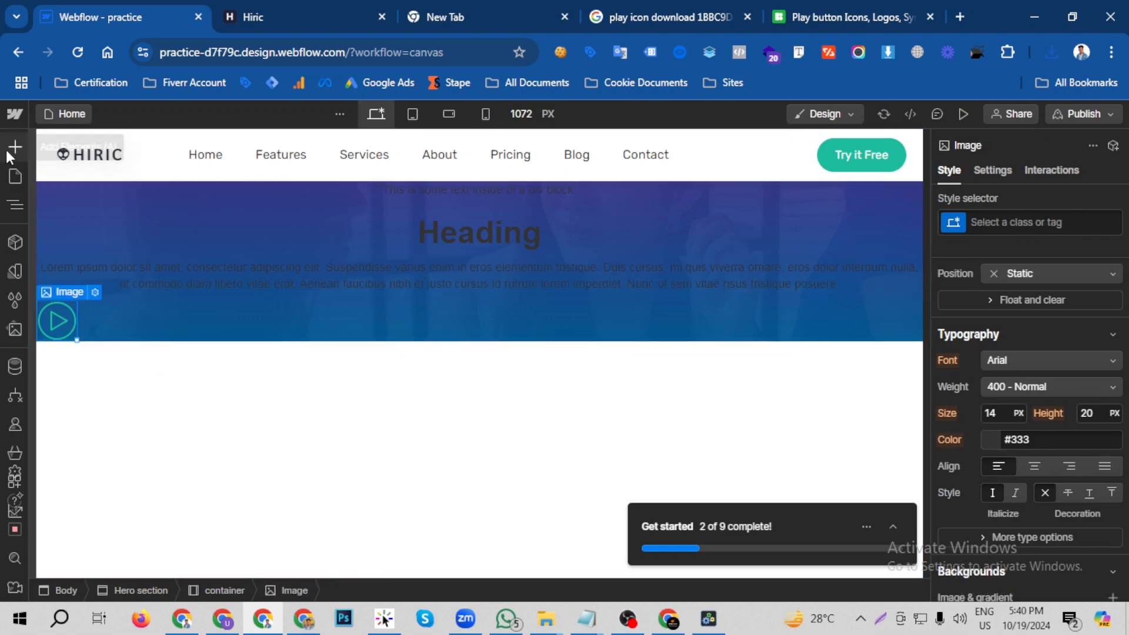
key(a)
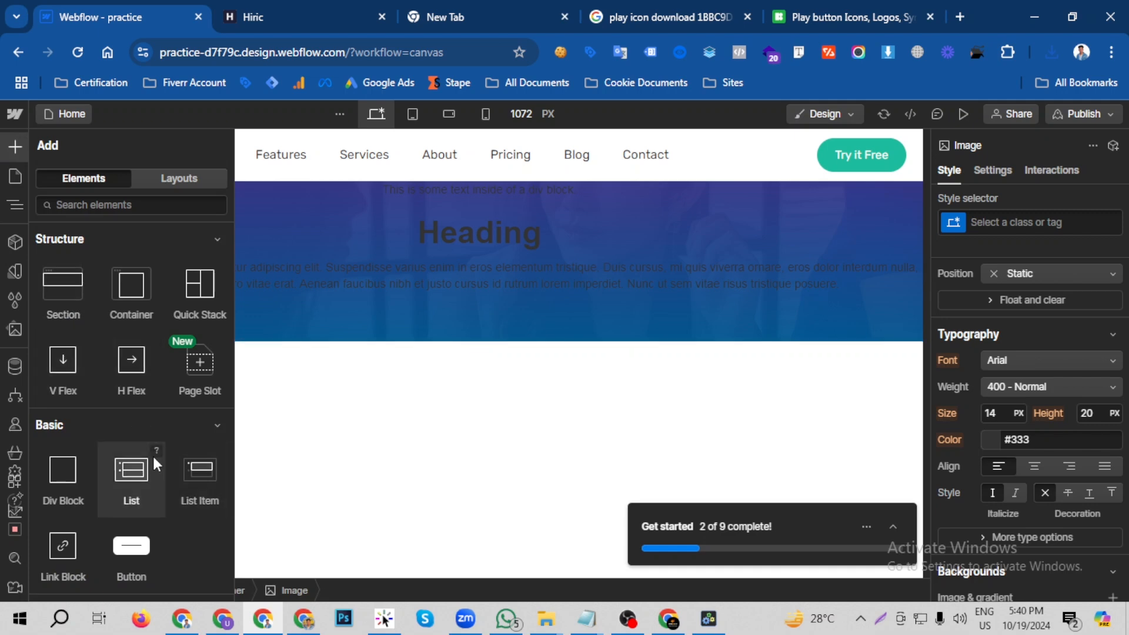
drag(58, 479, 292, 292)
drag(73, 385, 133, 326)
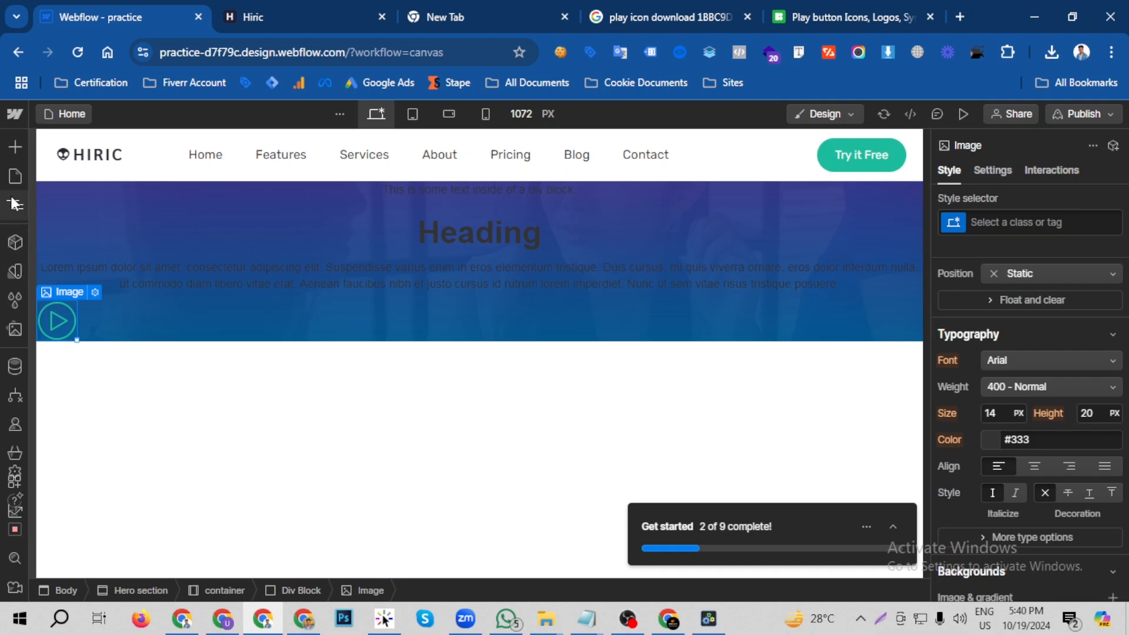
- Select the div block around the play icon and check its nesting in the Navigator
click(23, 158)
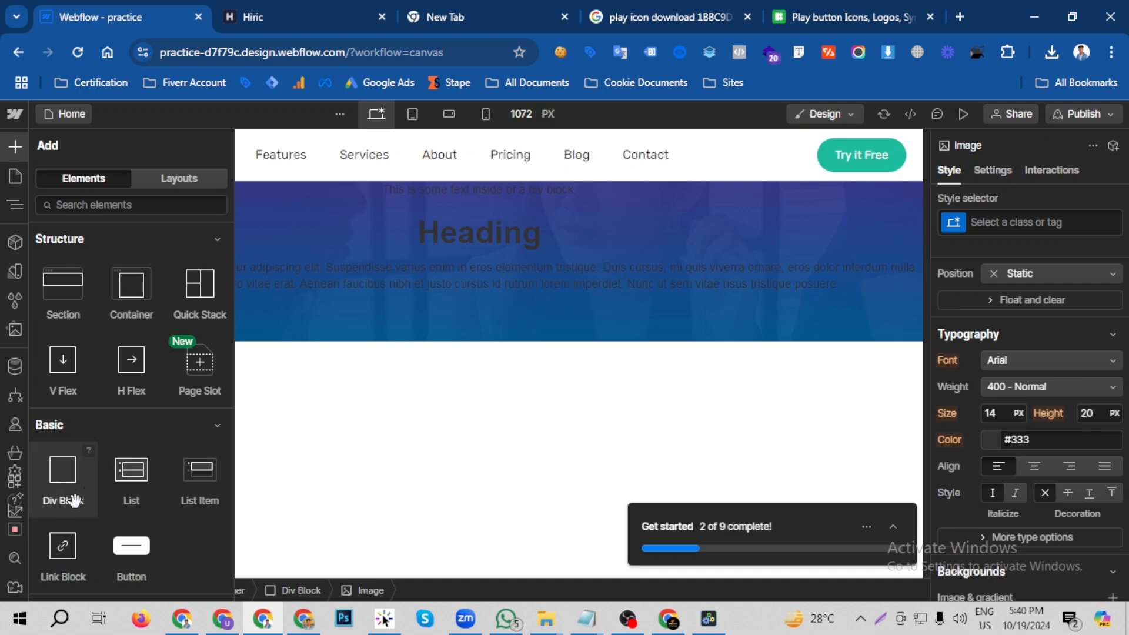
click(333, 318)
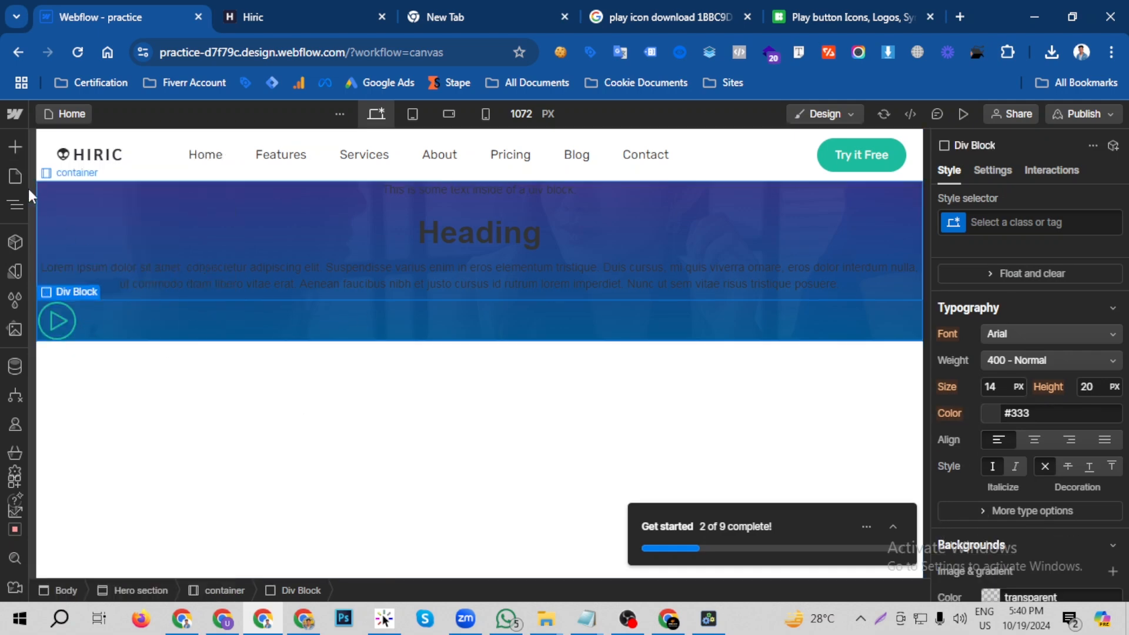
click(16, 205)
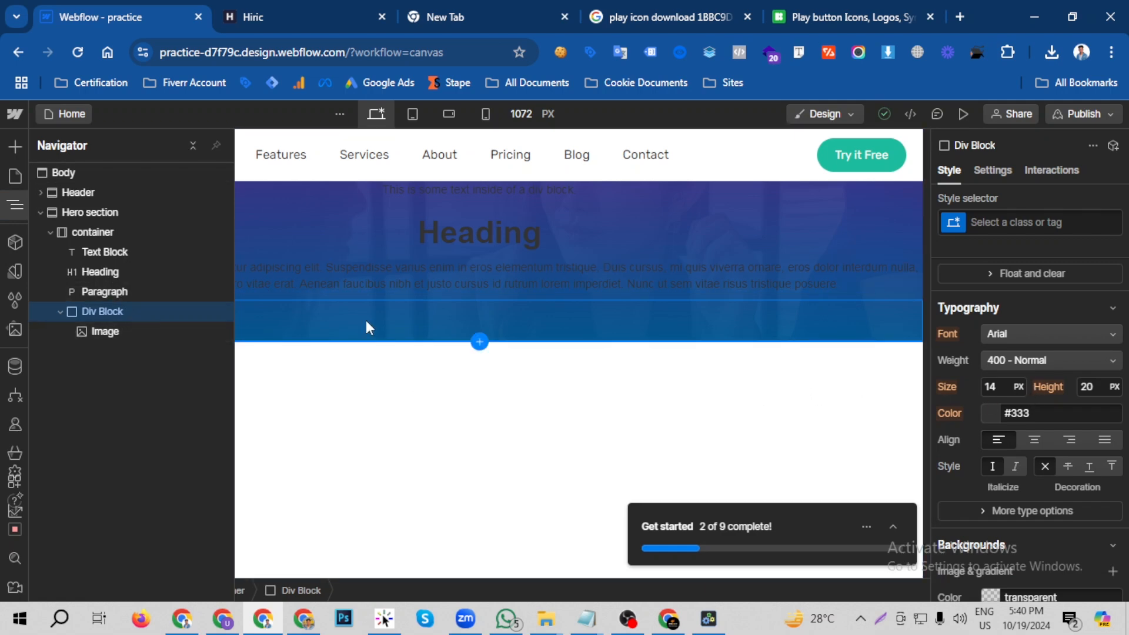
click(305, 315)
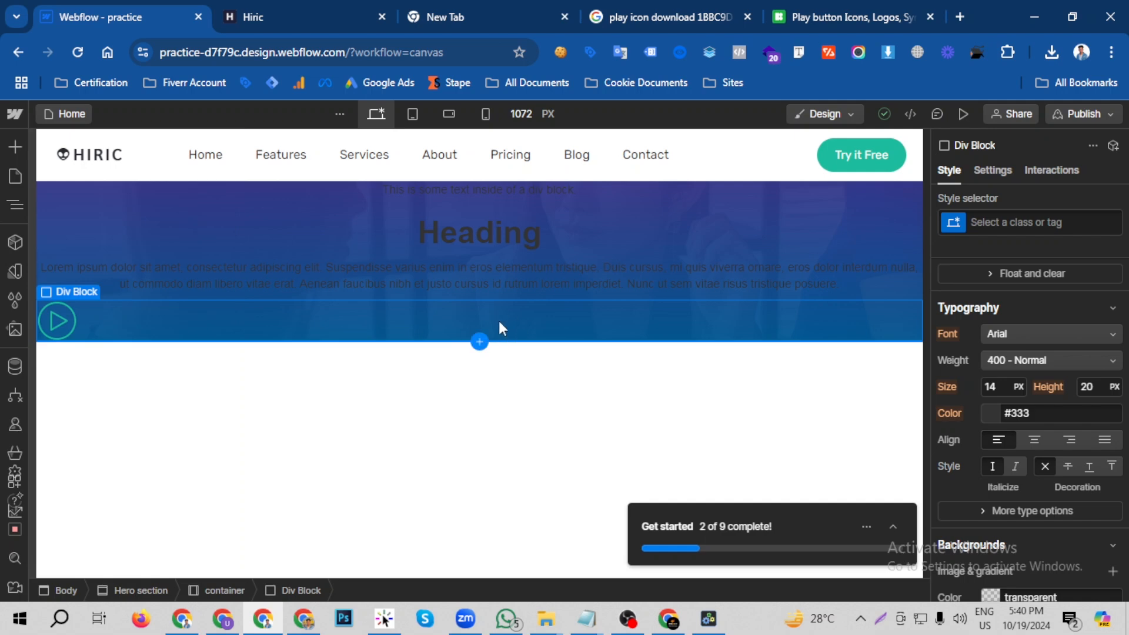
- Set the div block around the play icon to Flex display with its content centred on both X and Y
click(14, 206)
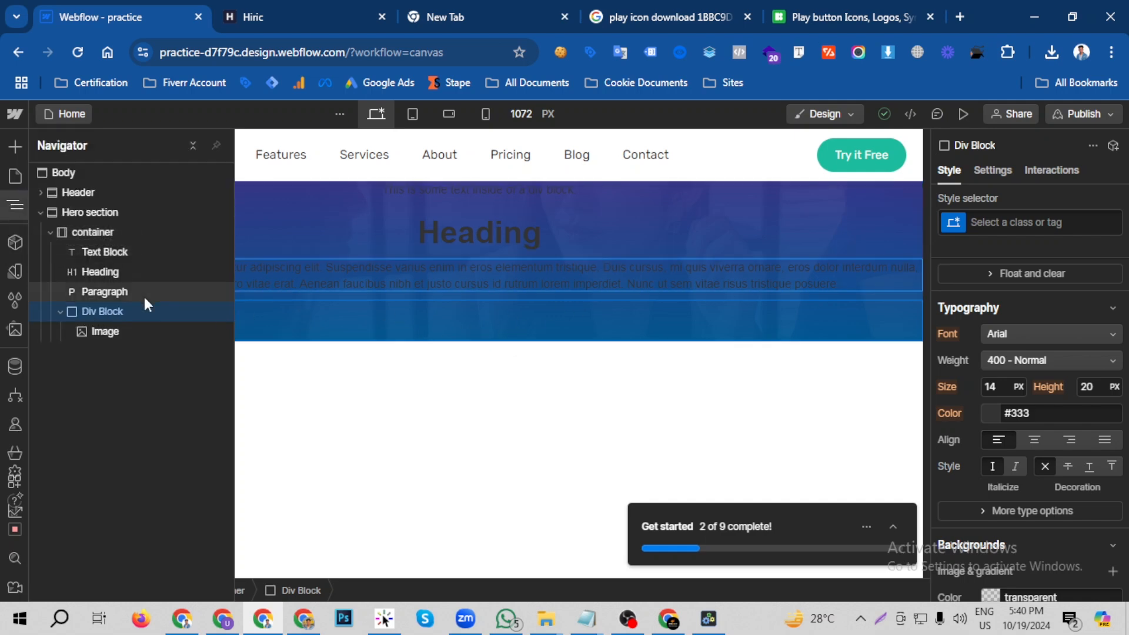
scroll(1003, 328, up, 5)
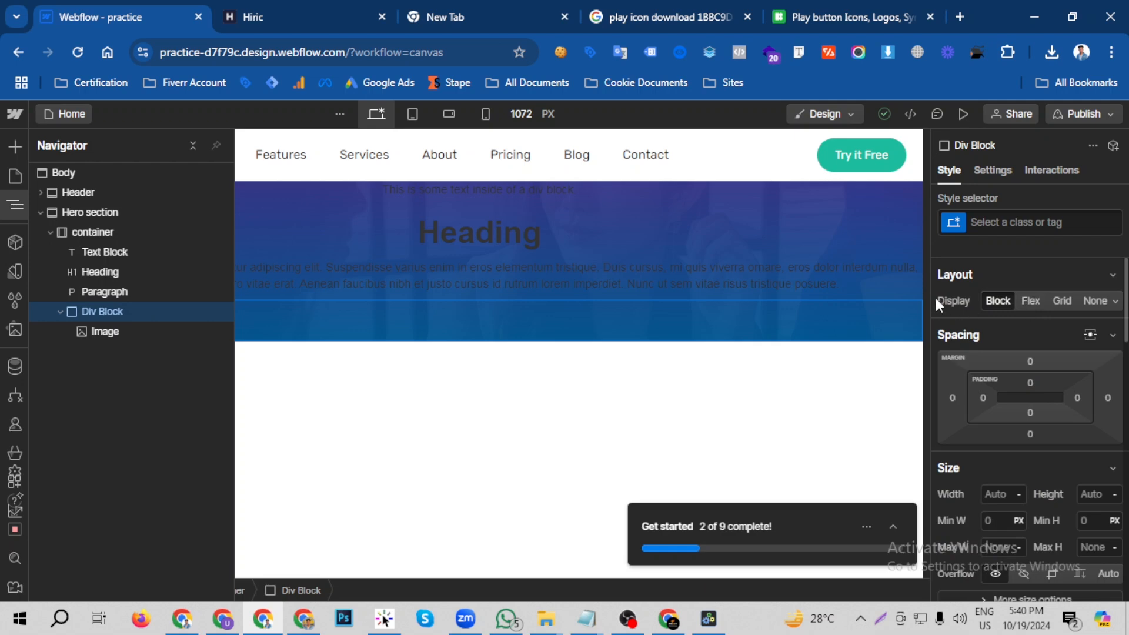
click(1030, 301)
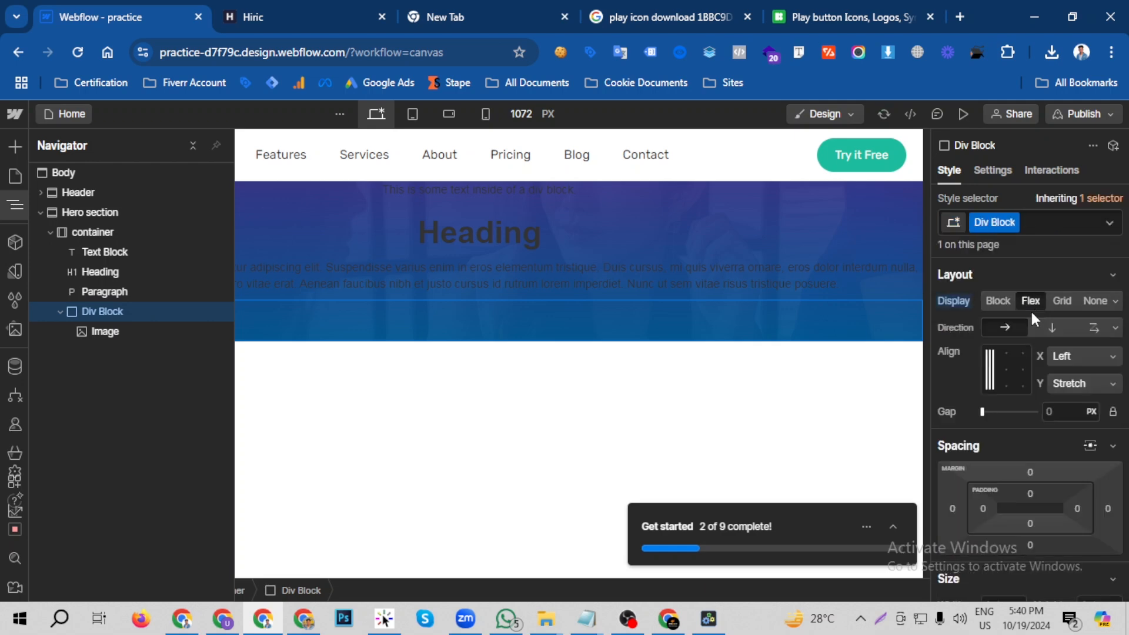
click(1001, 368)
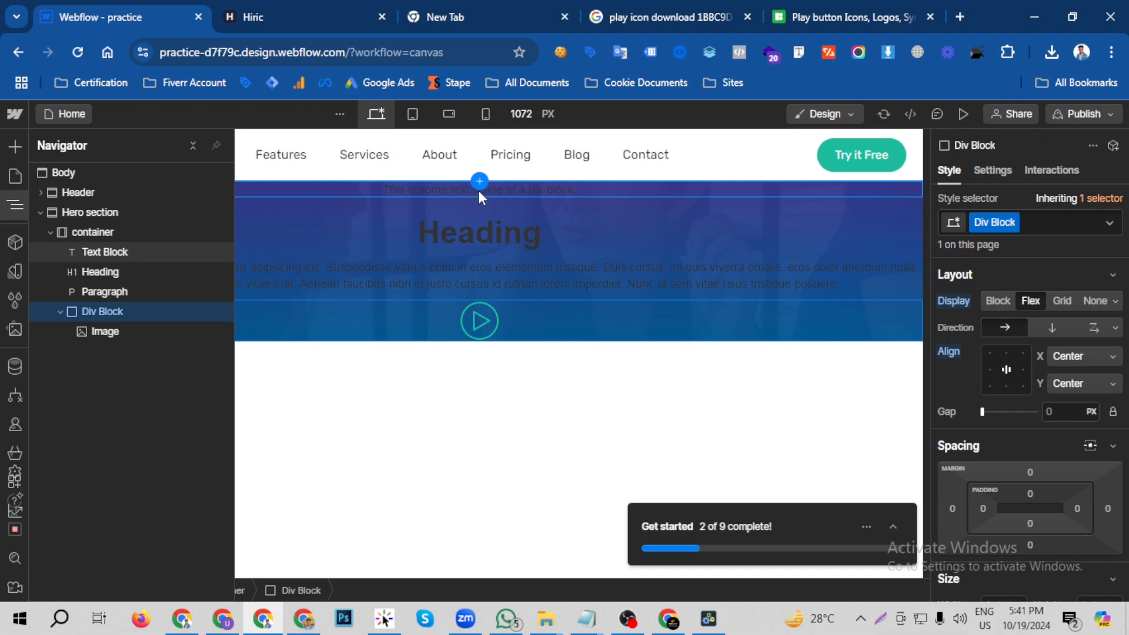
- Select the hero text block and inspect the font of the "AWESOME DESIGN" line on the Hiric page with Font Finder
click(478, 191)
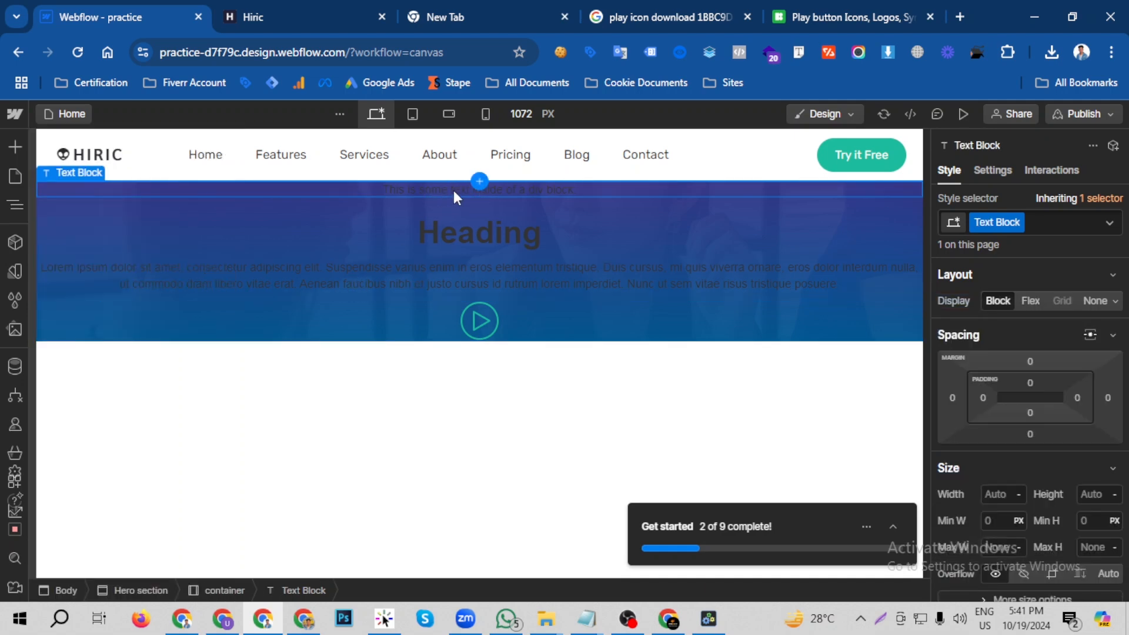
click(294, 13)
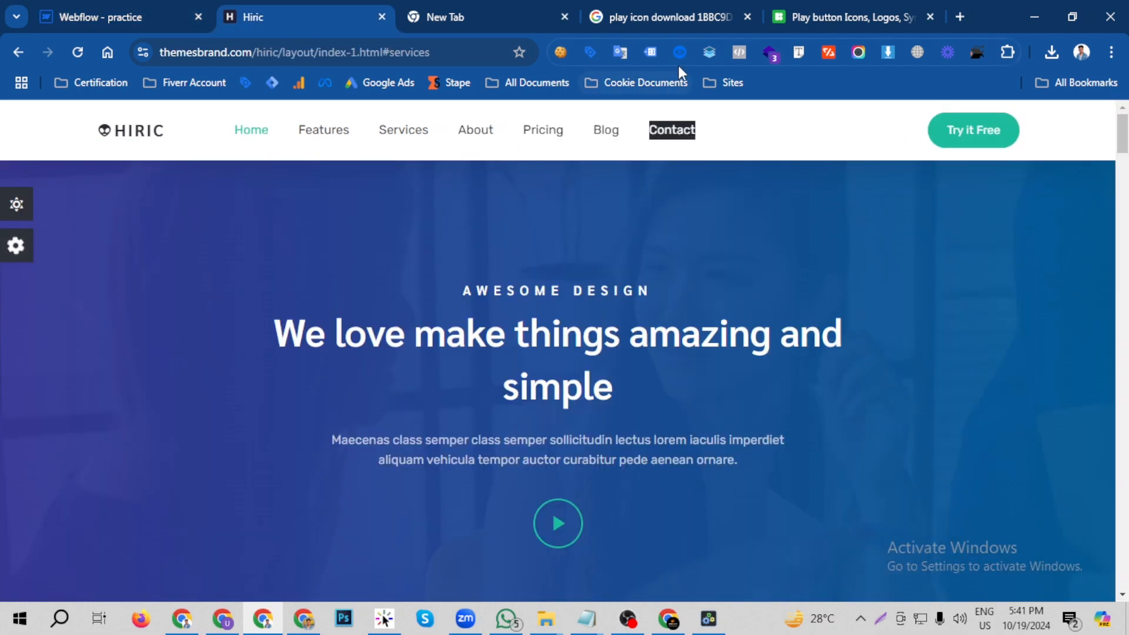
click(798, 53)
click(558, 287)
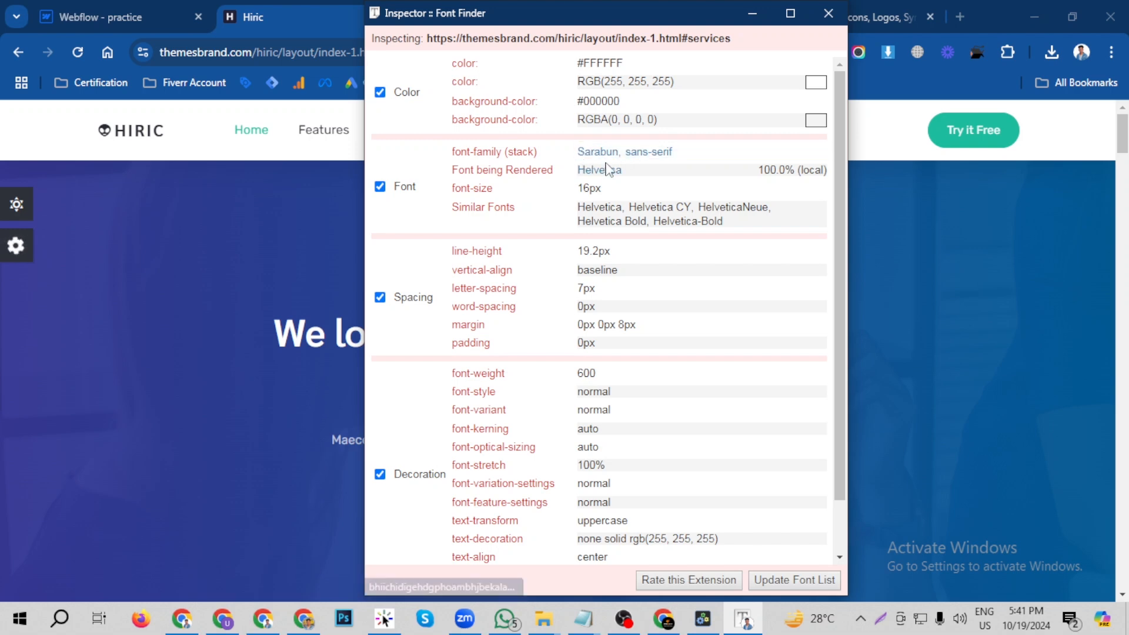
click(751, 13)
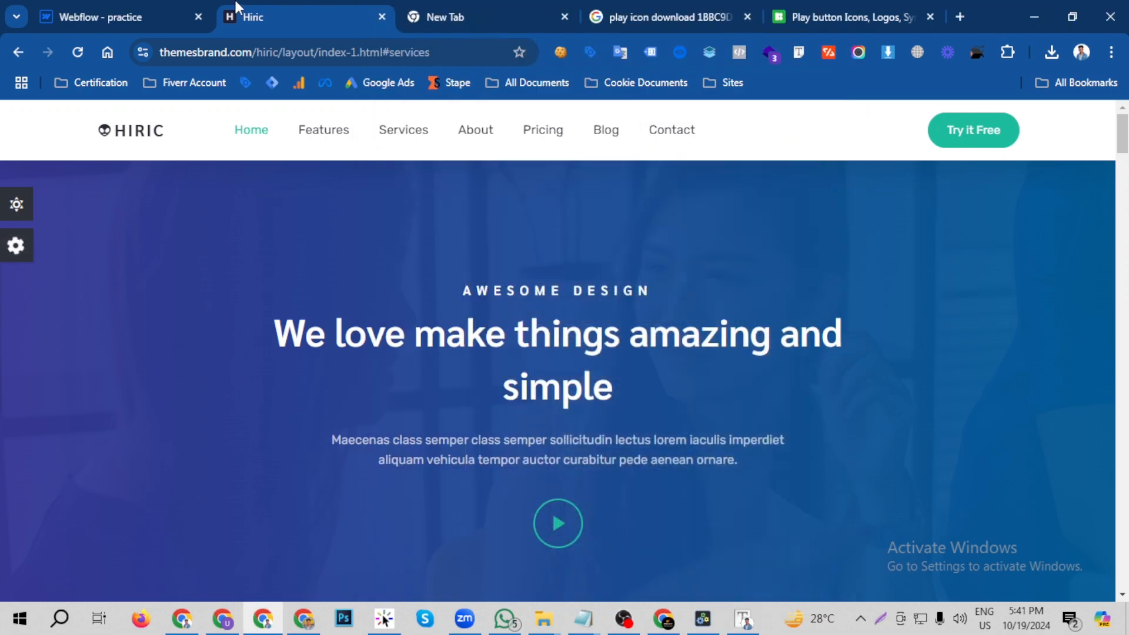
- Look through the available fonts for the hero text block in Webflow and open the site's font settings for adding fonts
click(100, 17)
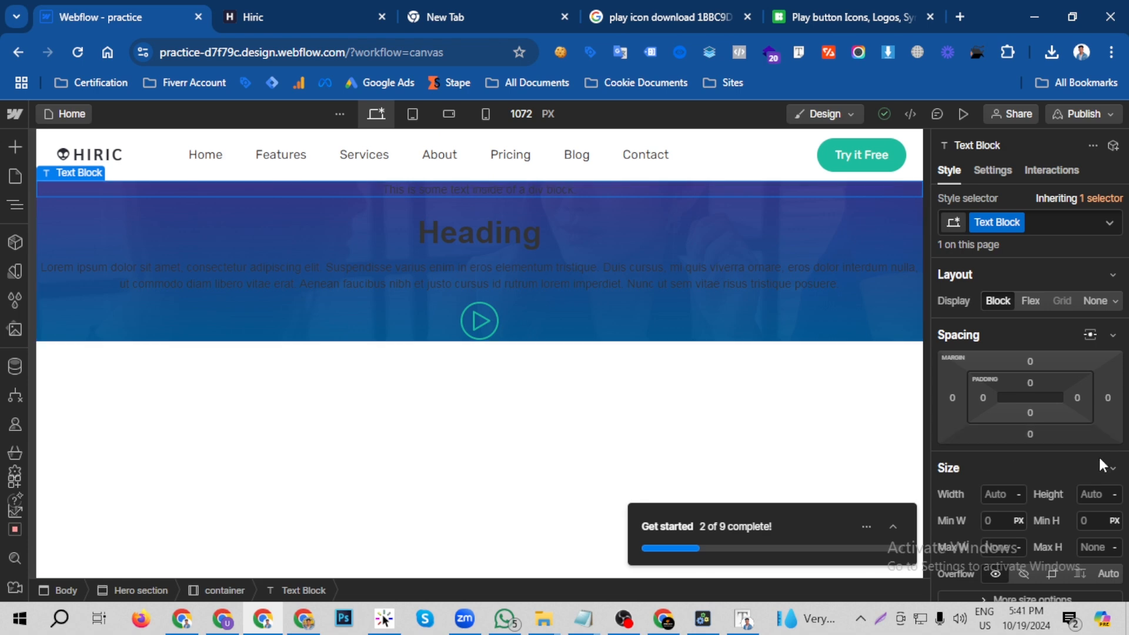
scroll(1058, 453, down, 10)
scroll(1043, 452, up, 3)
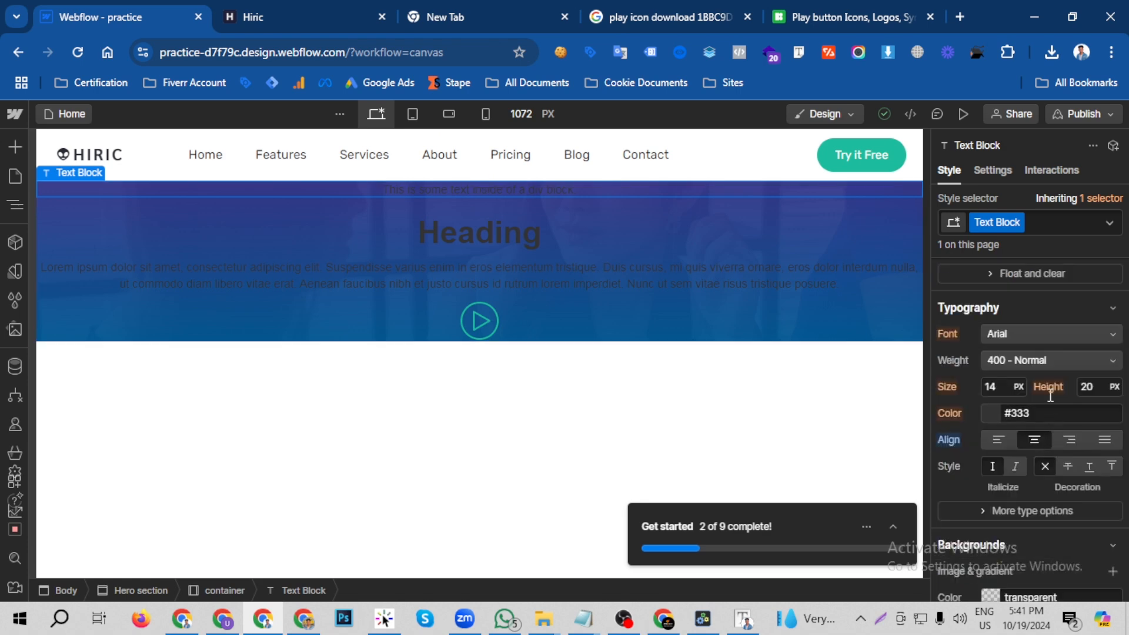
click(1037, 335)
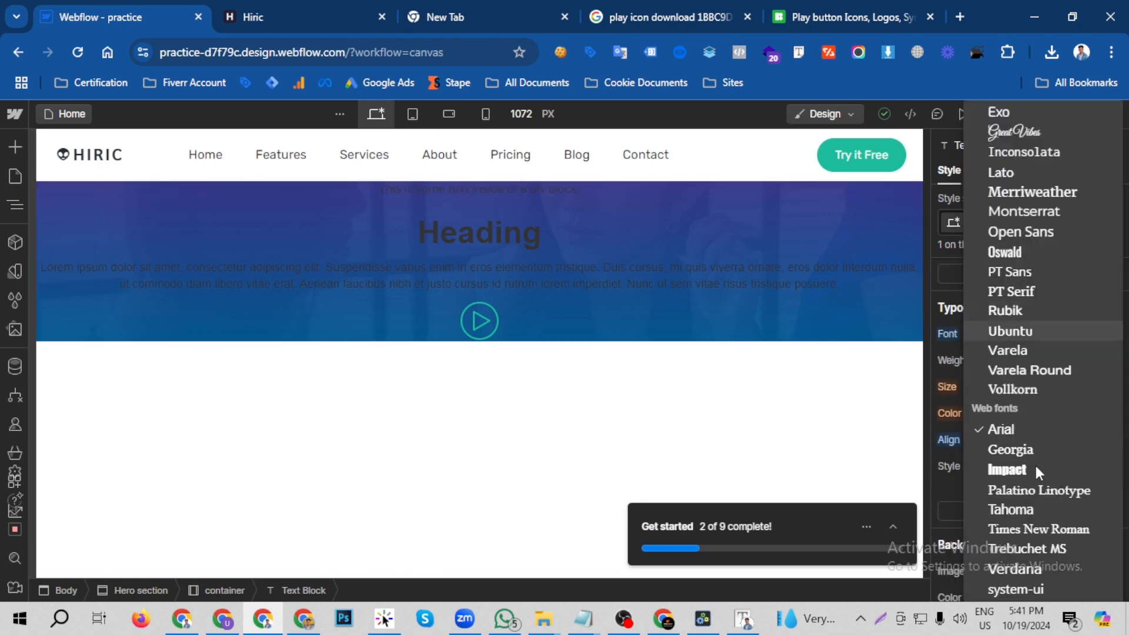
scroll(1034, 467, up, 2)
scroll(1029, 330, up, 1)
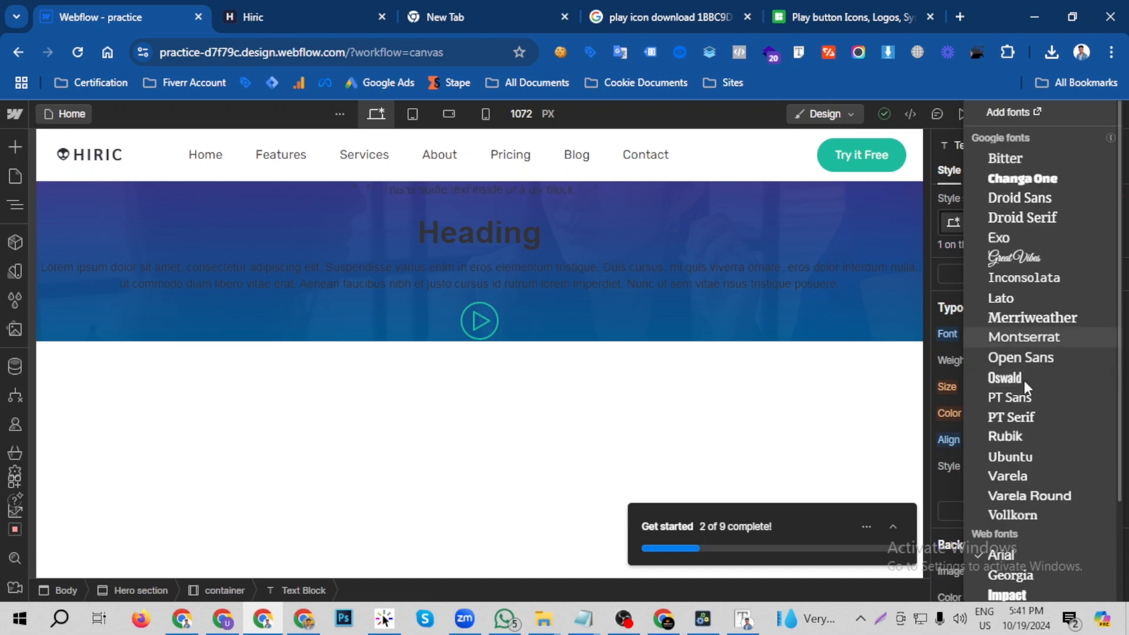
click(1006, 112)
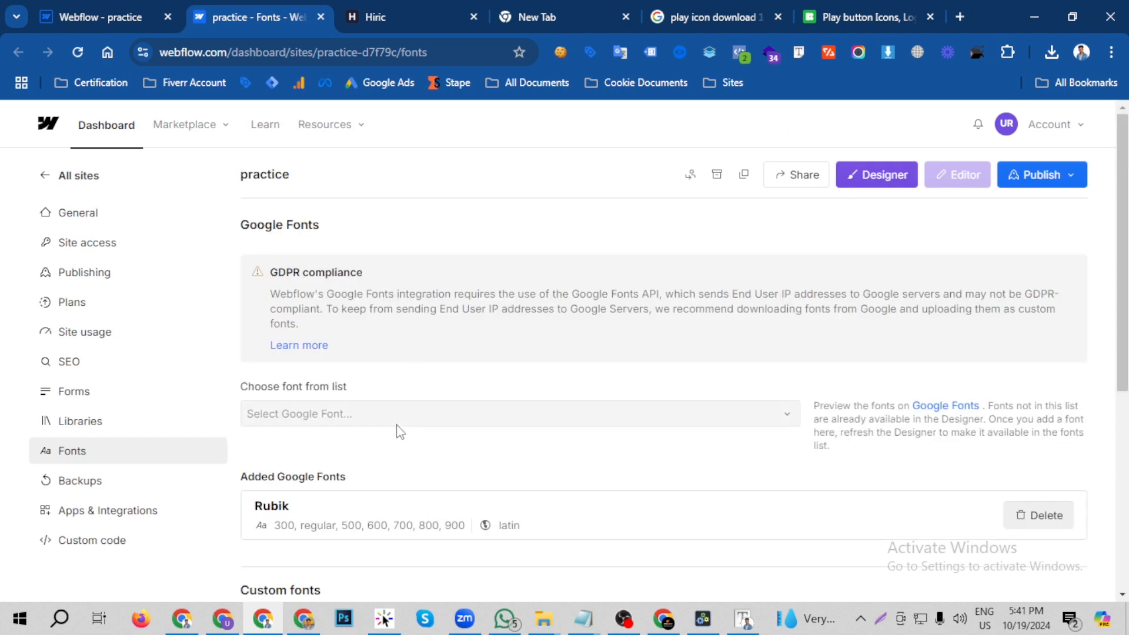
- Find Sarabun in the Google Fonts list and choose it as the font to add
click(344, 414)
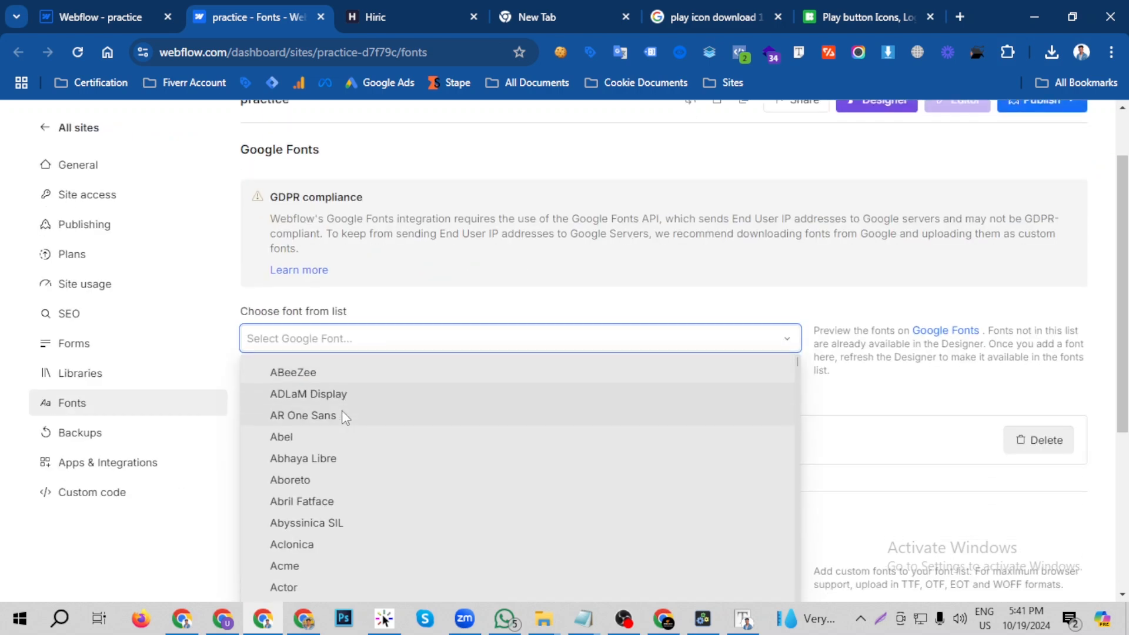
text(sara)
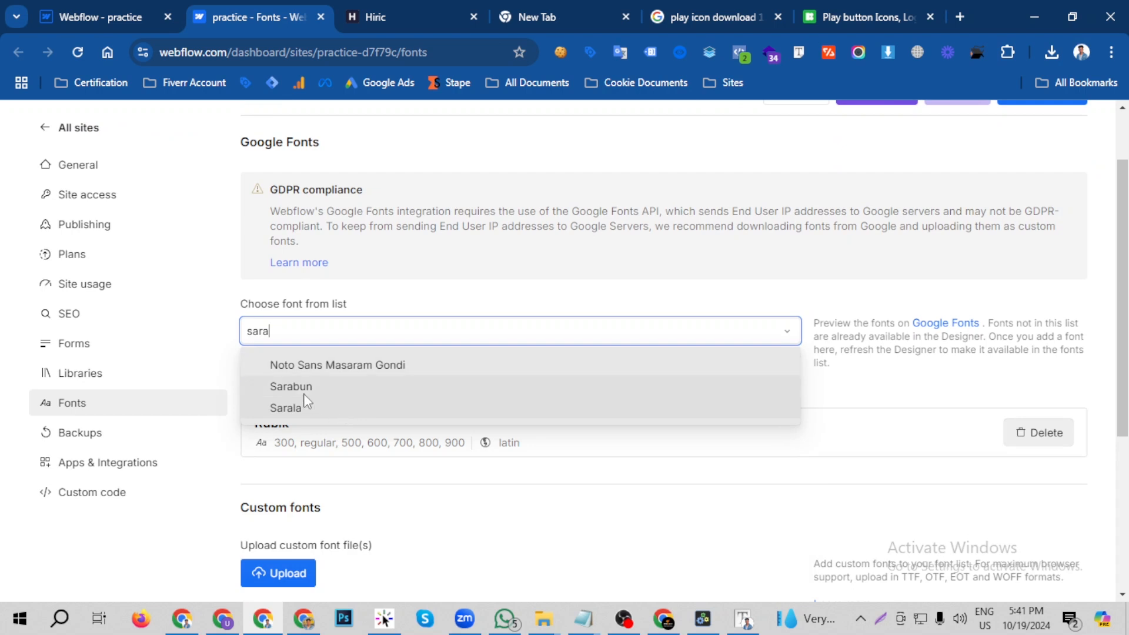
click(304, 395)
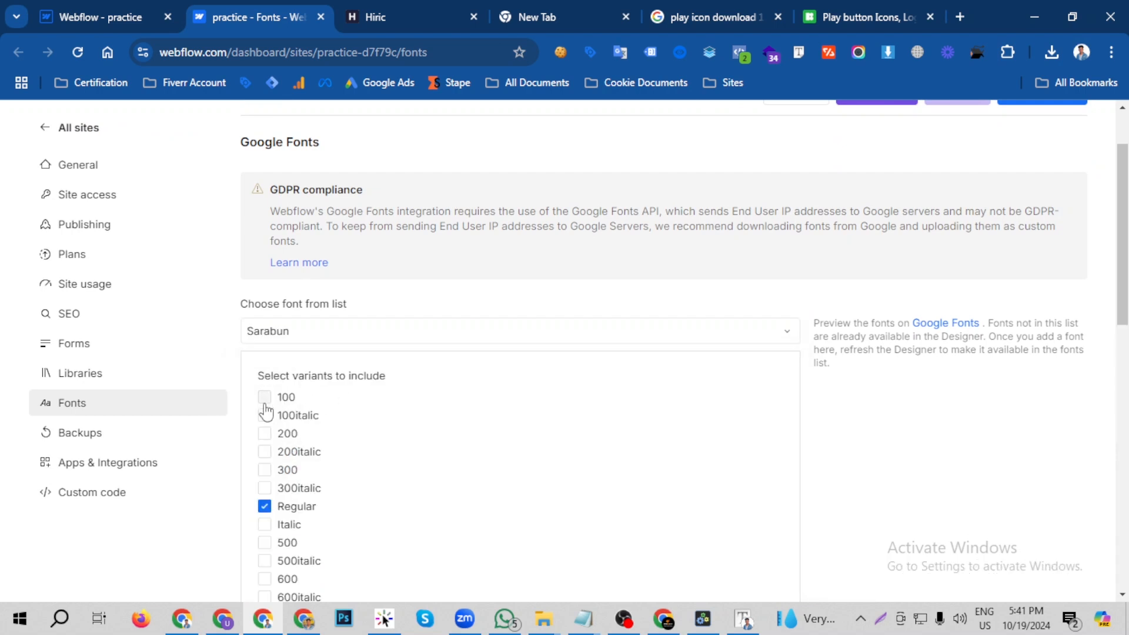
- Add Sarabun with the non-italic variants 100, 200, 300, Regular, 500, 600, 700 and 800 and the latin script
click(264, 397)
click(264, 415)
click(264, 434)
click(265, 451)
click(264, 470)
click(265, 487)
click(264, 525)
scroll(403, 483, down, 3)
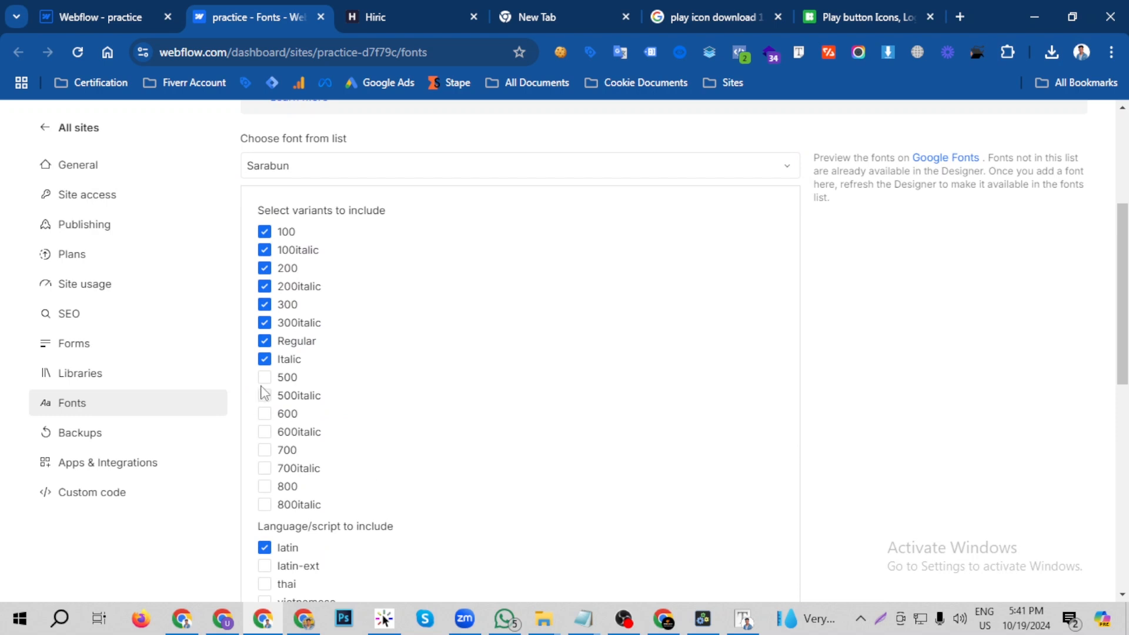
click(265, 377)
click(265, 359)
click(264, 287)
click(264, 249)
scroll(308, 360, down, 1)
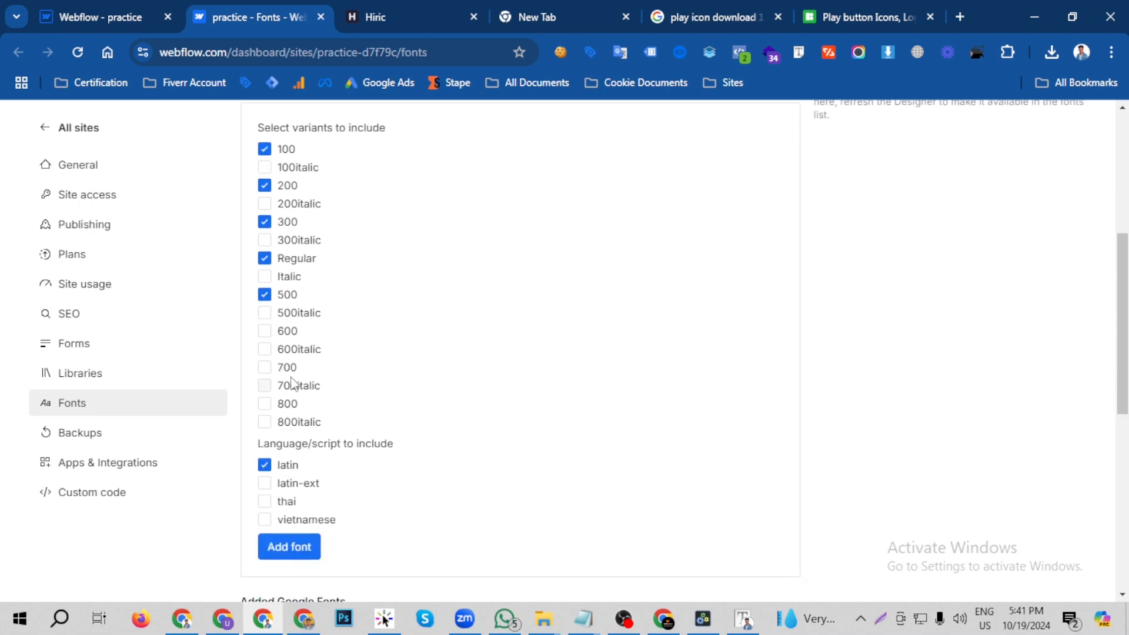
click(265, 331)
click(265, 368)
click(265, 403)
scroll(307, 403, down, 3)
click(296, 309)
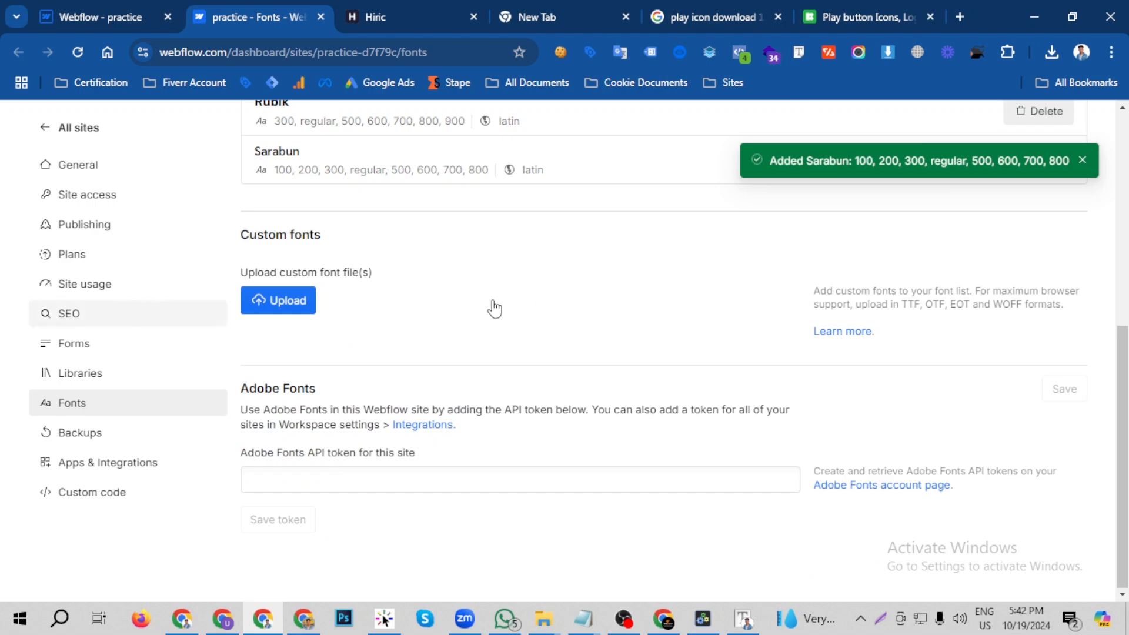
- Close the font settings page and reload the Webflow Designer to refresh its font list
click(147, 8)
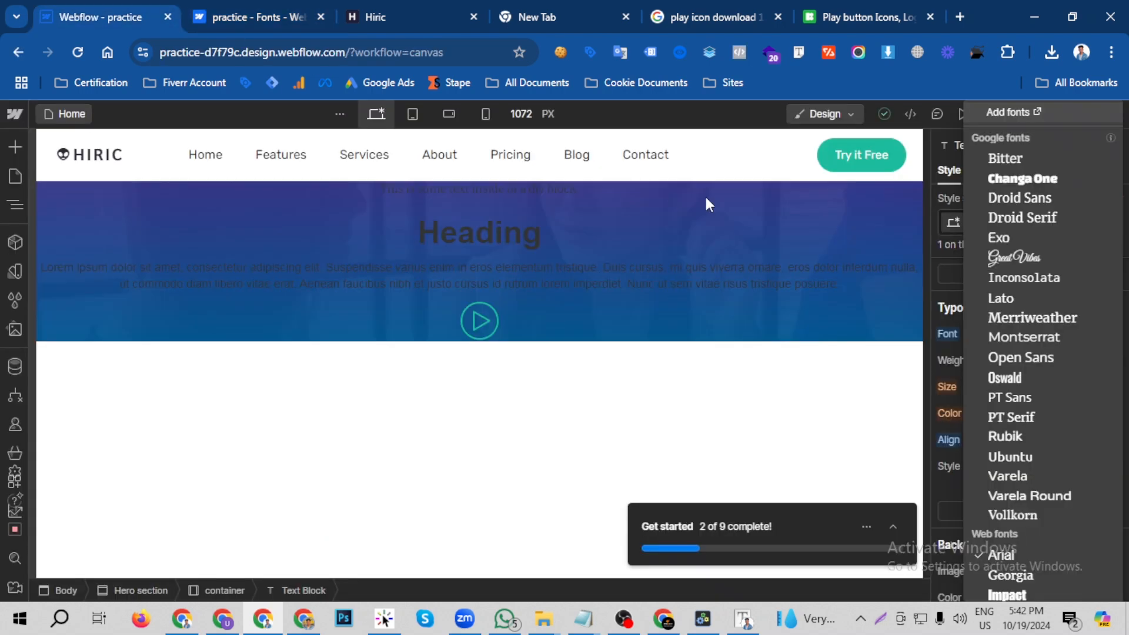
click(313, 22)
key(ctrl+w)
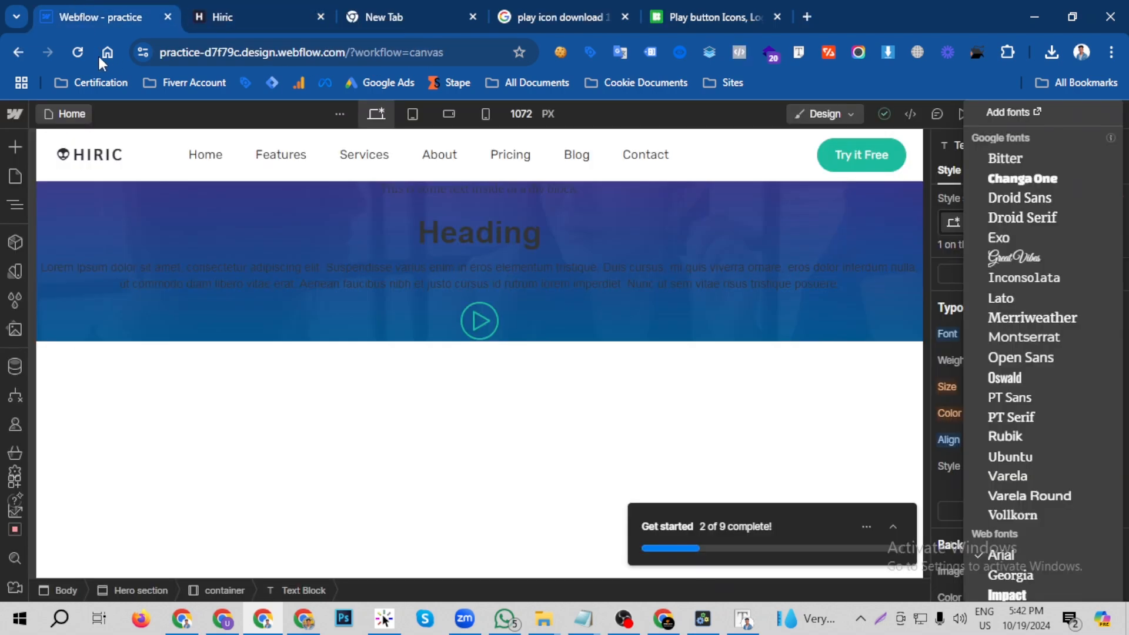
click(72, 54)
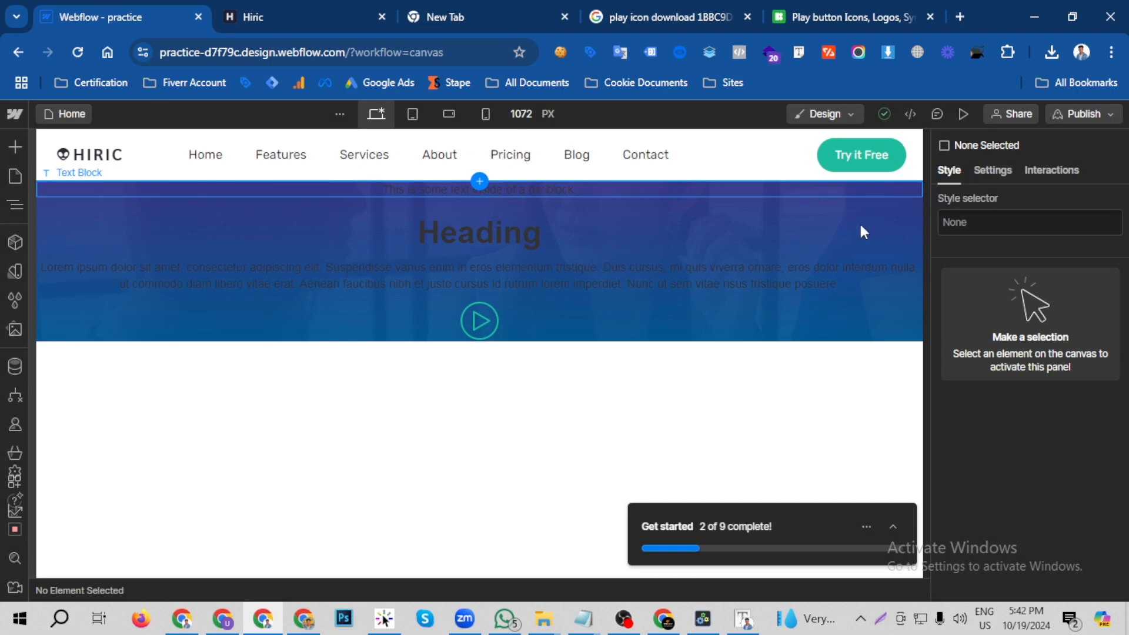
- Set the font of the hero text block to Sarabun
scroll(998, 376, down, 3)
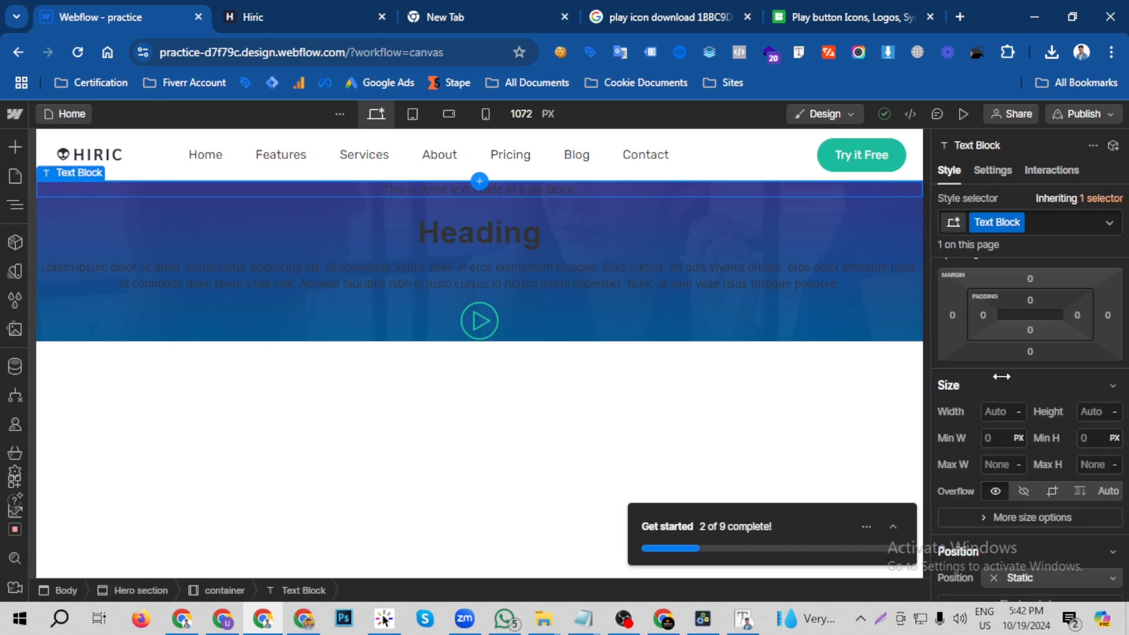
scroll(1007, 383, down, 2)
scroll(1007, 382, up, 3)
scroll(1010, 382, down, 3)
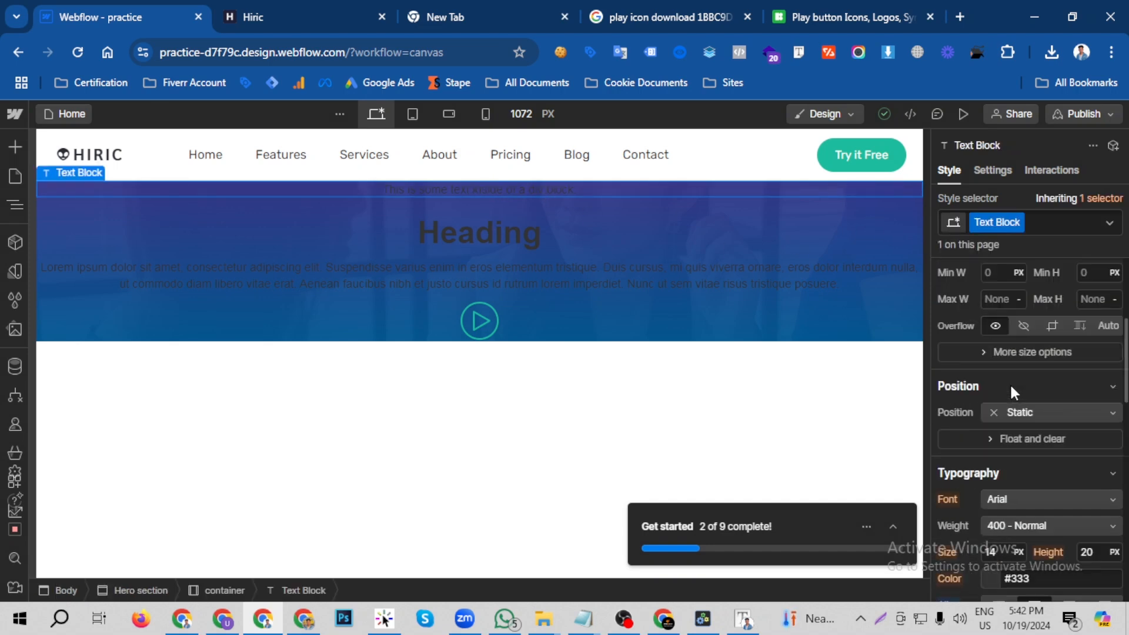
scroll(1021, 378, up, 3)
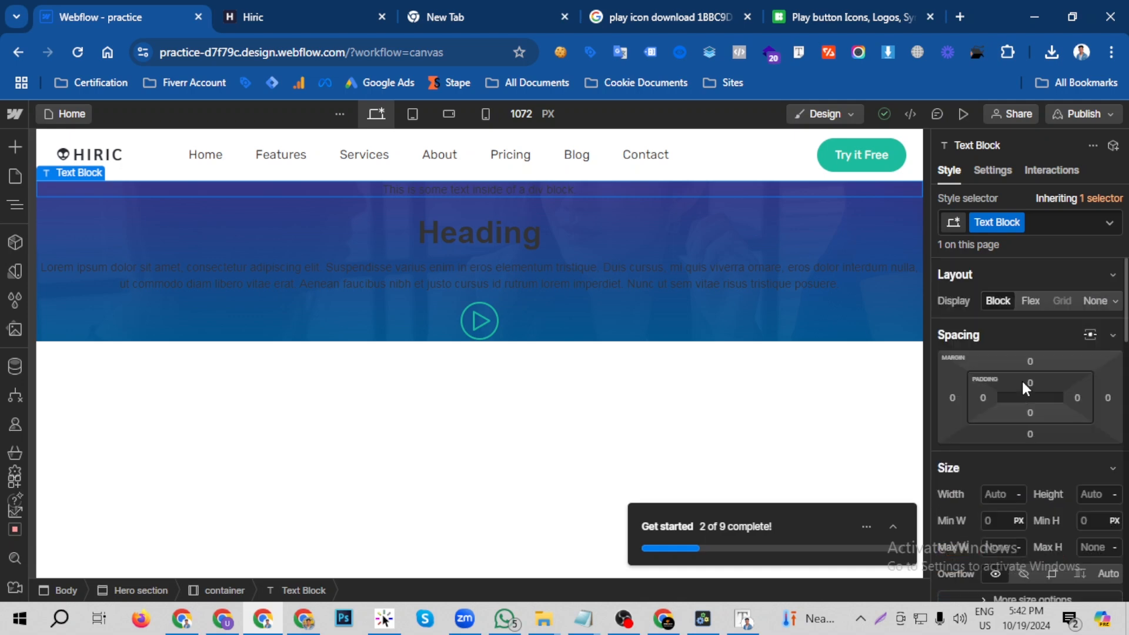
scroll(1021, 378, down, 6)
scroll(1021, 383, down, 2)
scroll(1021, 383, up, 4)
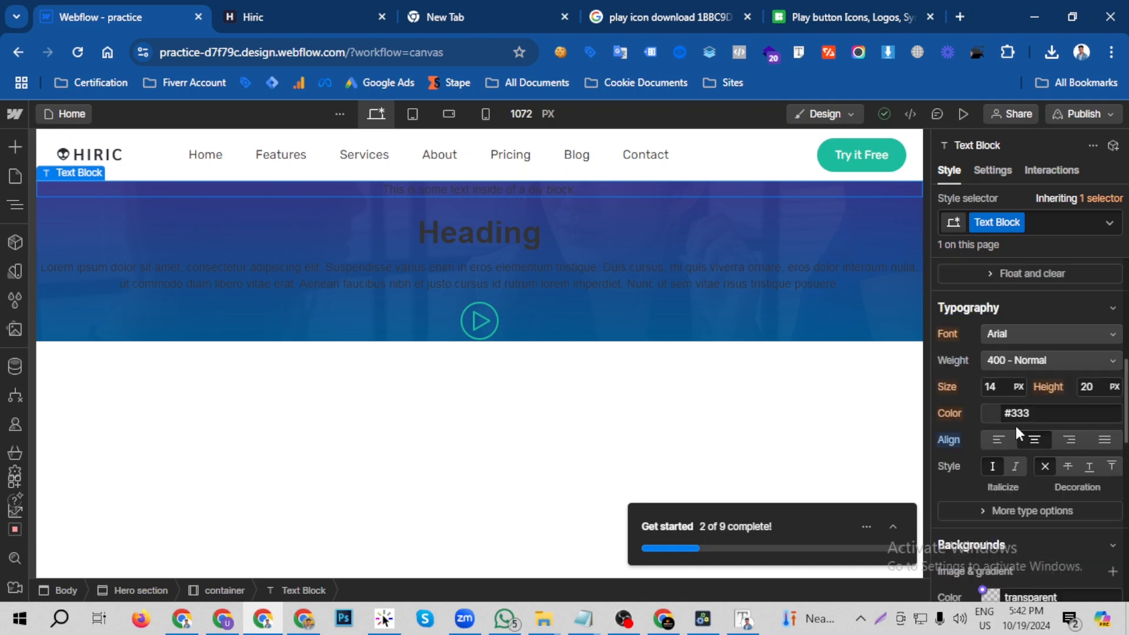
click(1018, 342)
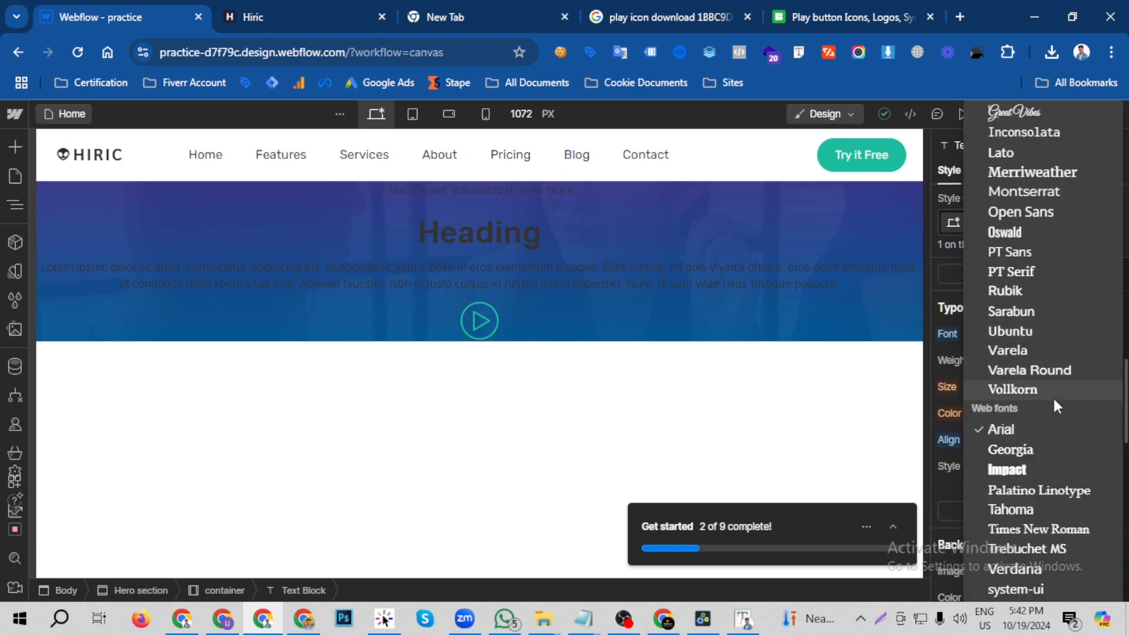
click(1007, 311)
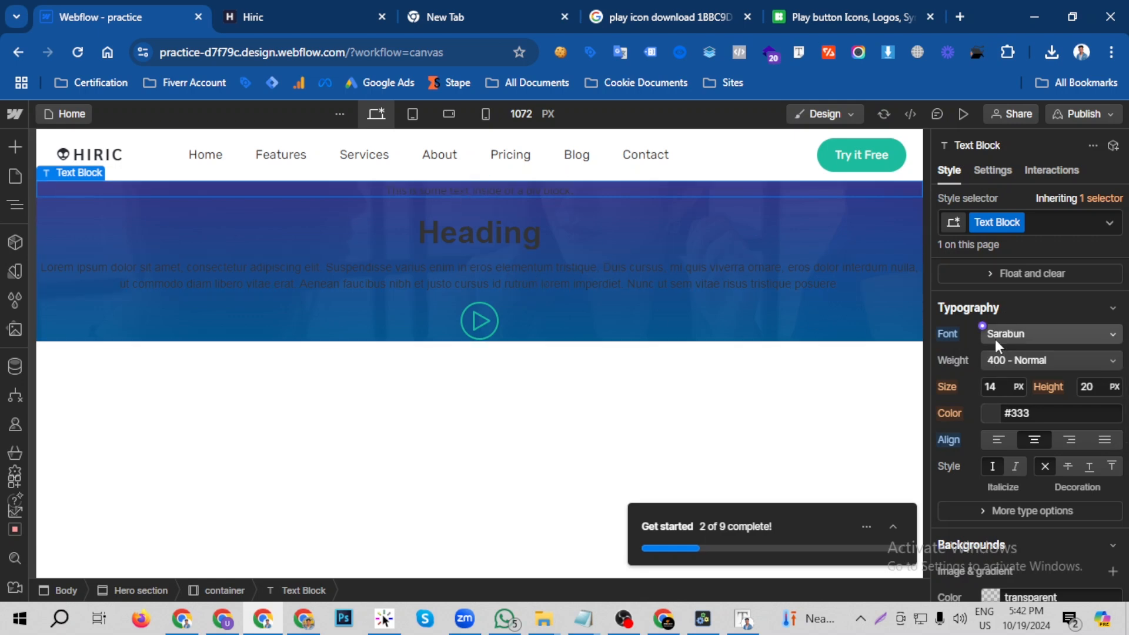
- Inspect the font size and line height of the "AWESOME DESIGN" line on the Hiric page with Font Finder
key(ctrl+Tab)
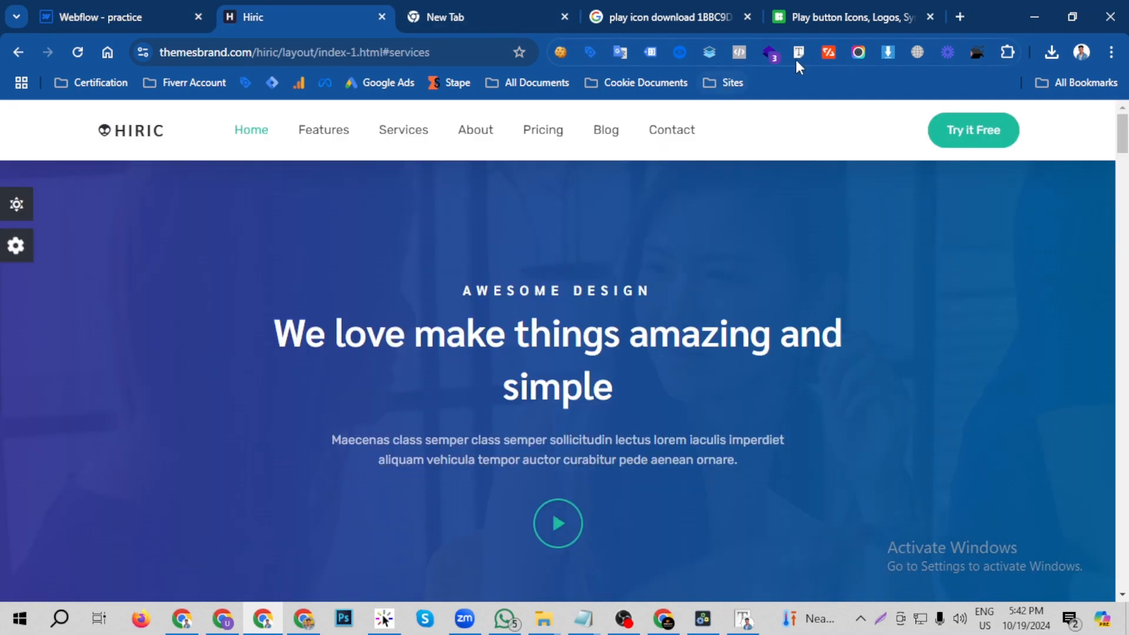
click(797, 52)
click(587, 288)
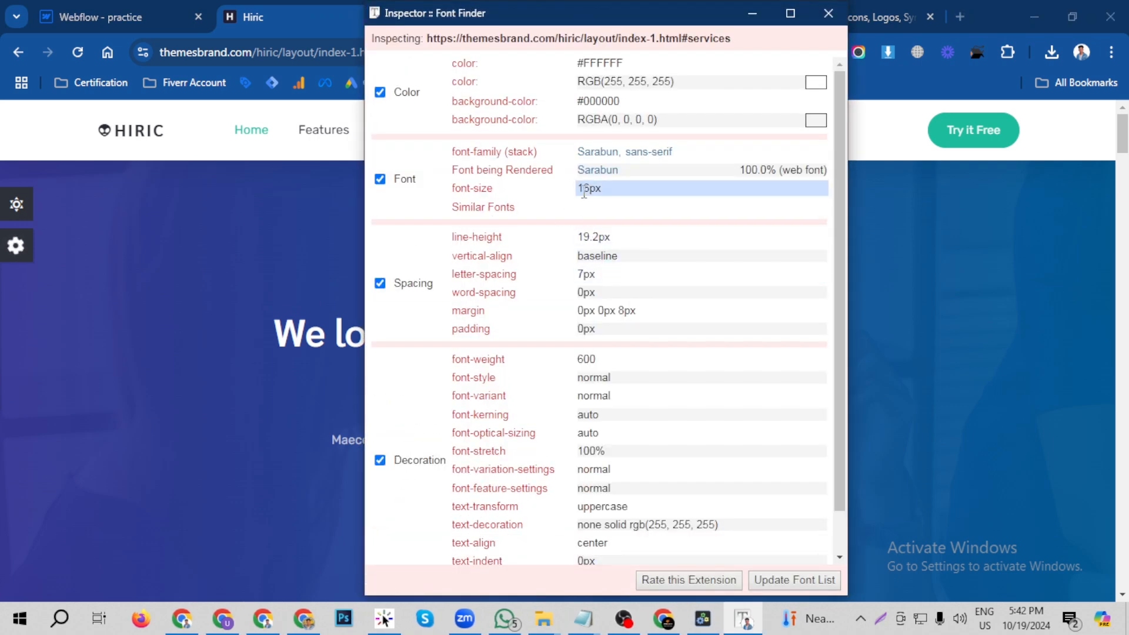
drag(597, 237, 573, 240)
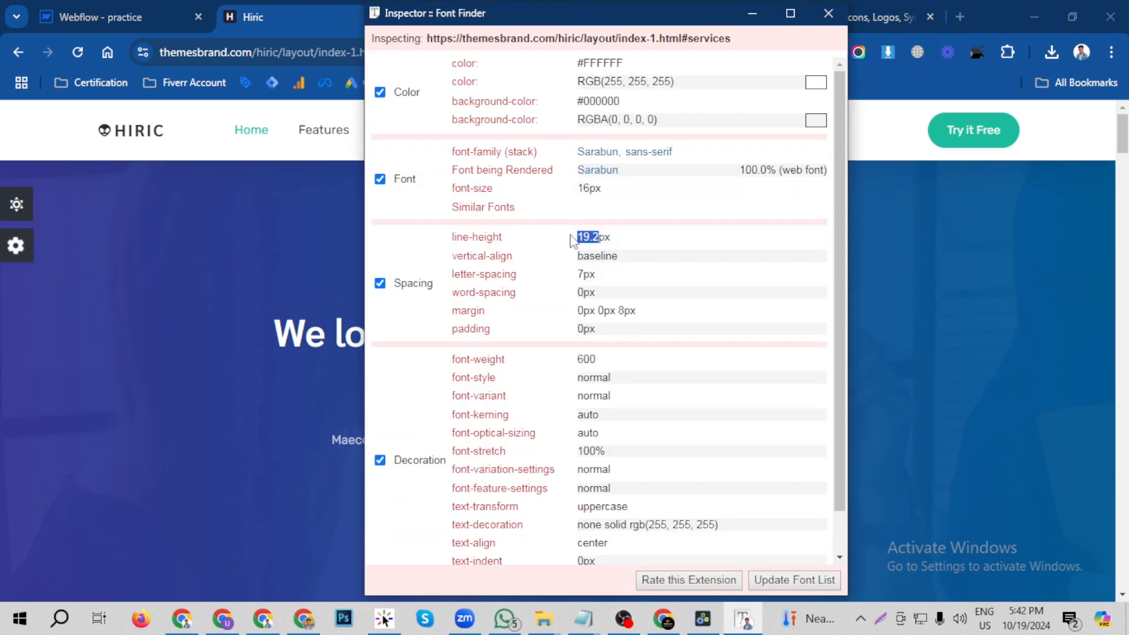
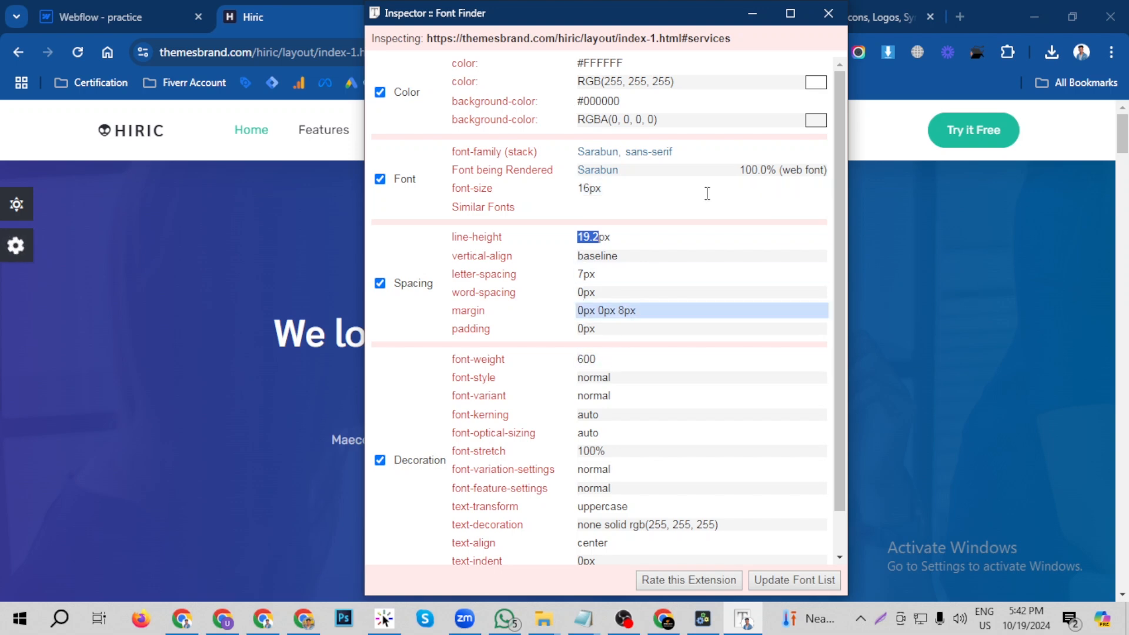
- Close Font Finder, return to Webflow and set the hero text block's font size to 16 px and line height to 19.2 px
click(828, 13)
key(ctrl+shift+Tab)
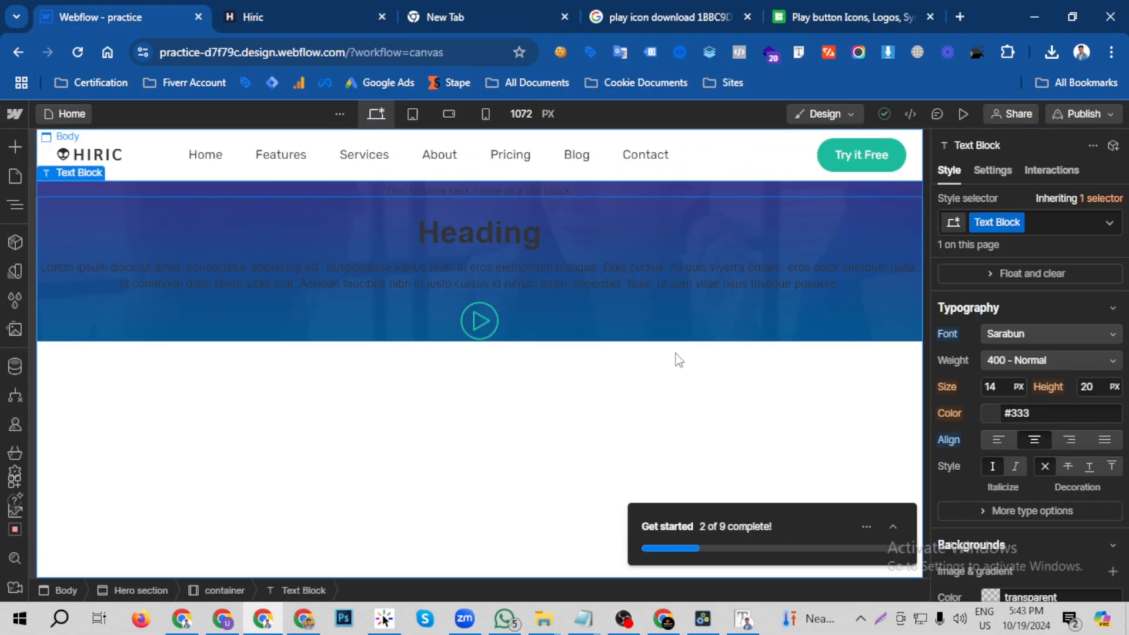
click(1003, 386)
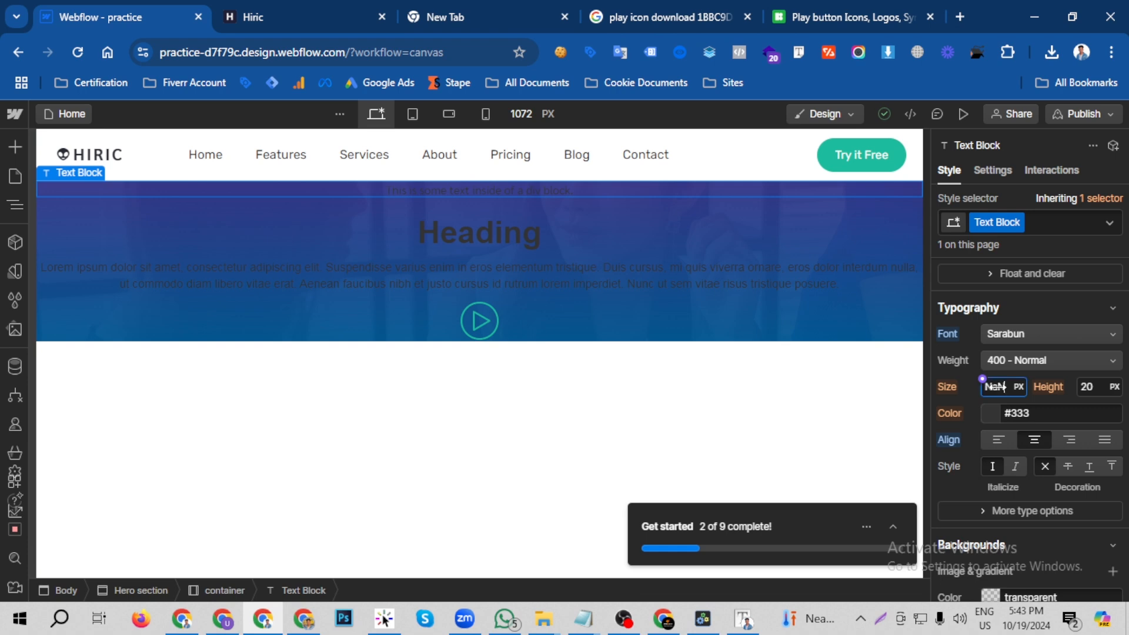
text(8)
click(1098, 387)
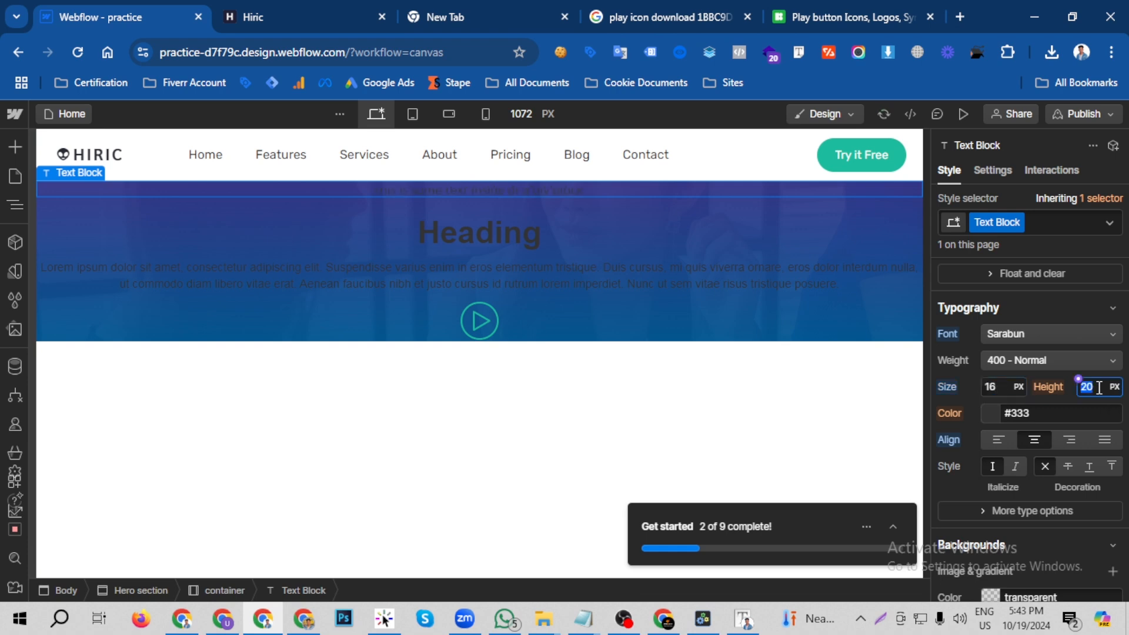
text(19.2)
- Set the hero text block's color to white and its weight to 600 - Semi Bold
click(989, 413)
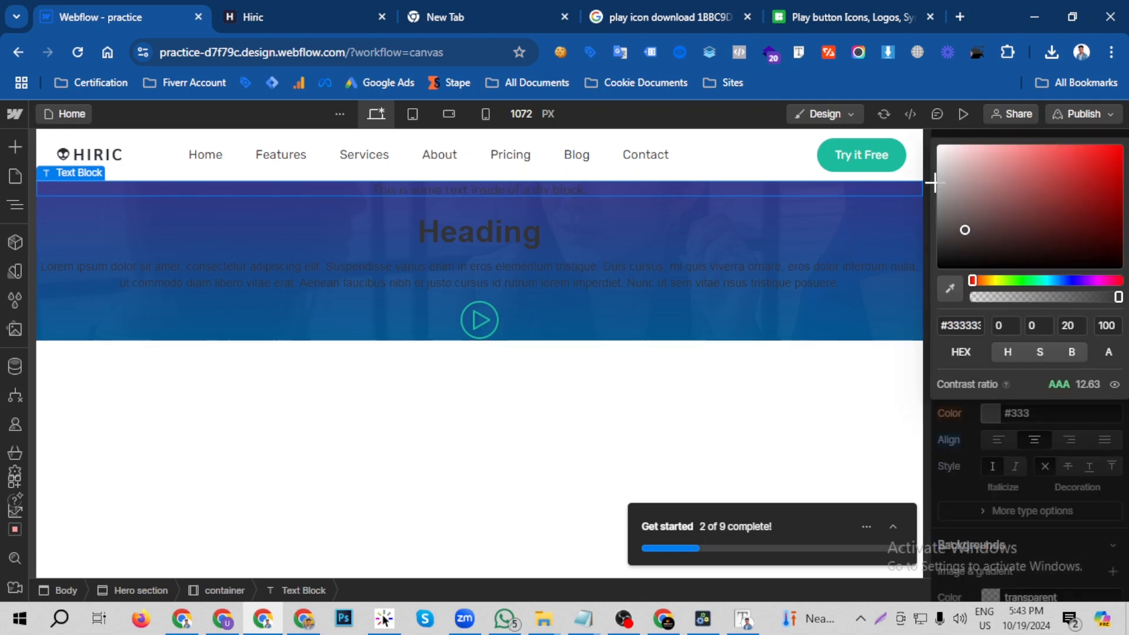
drag(935, 183, 933, 141)
click(1033, 435)
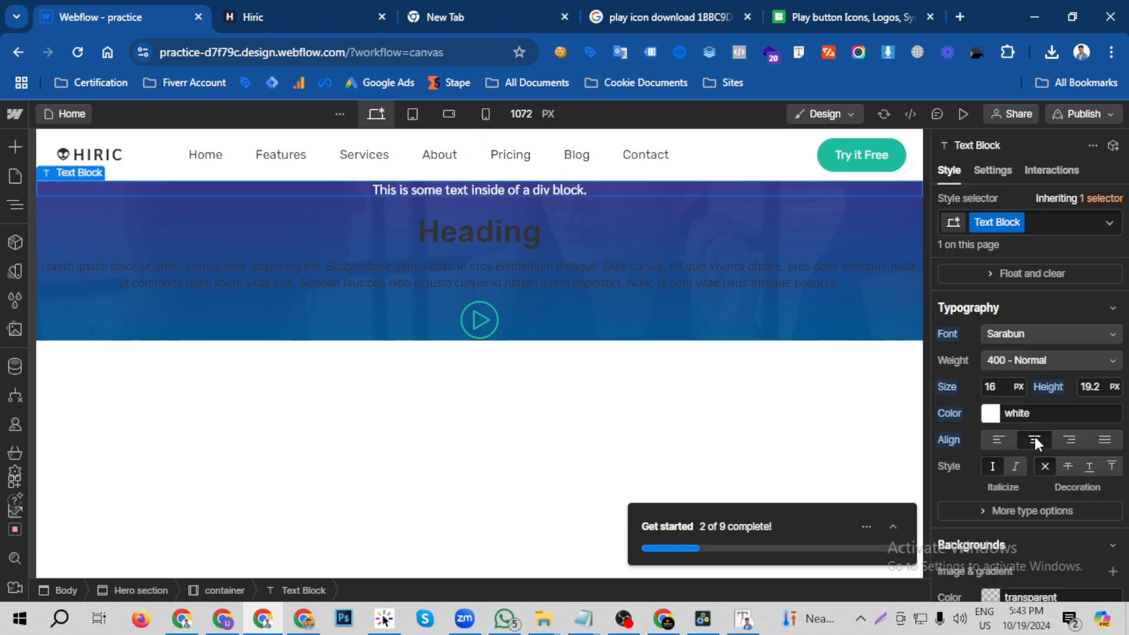
click(1023, 357)
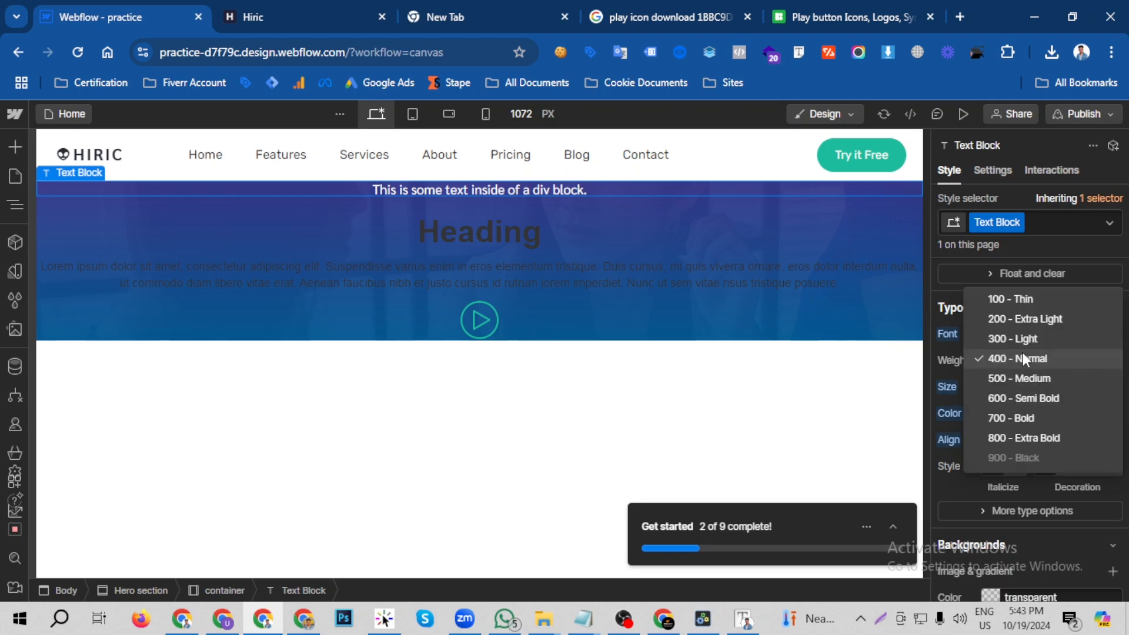
click(1025, 398)
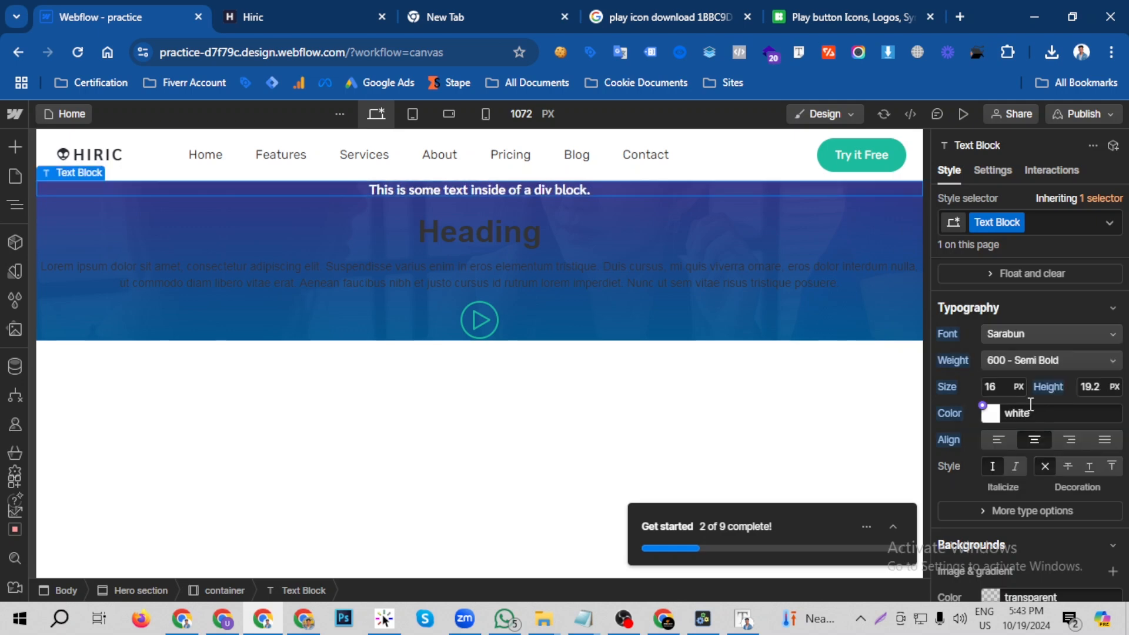
- Capitalize the hero text block to all uppercase and set its letter spacing to 7 px
click(999, 512)
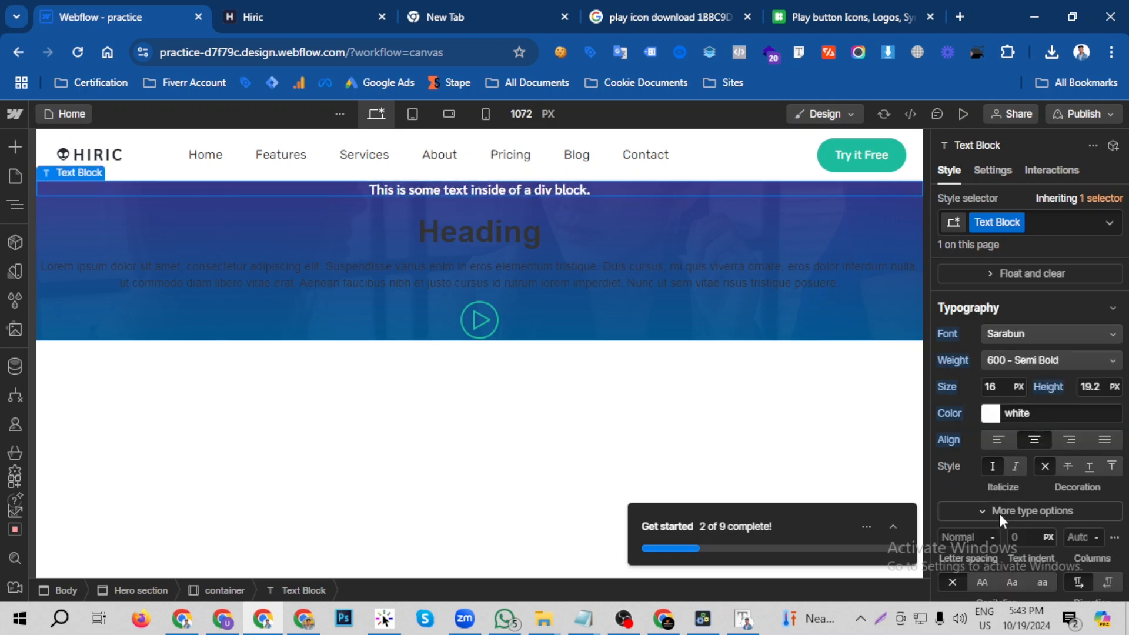
scroll(995, 505, down, 3)
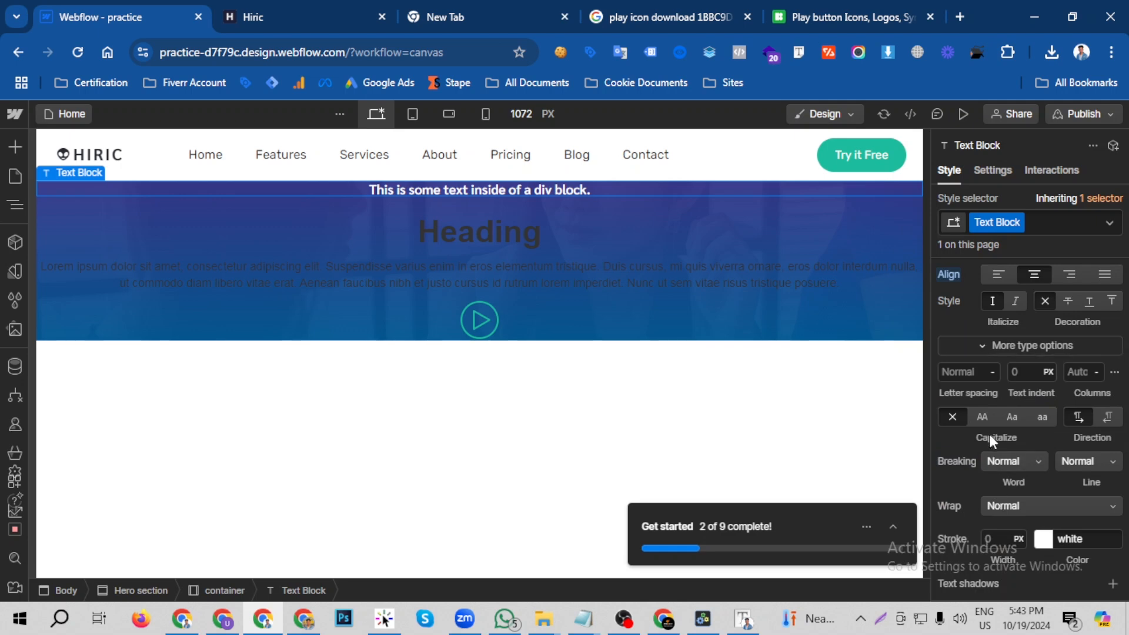
click(982, 416)
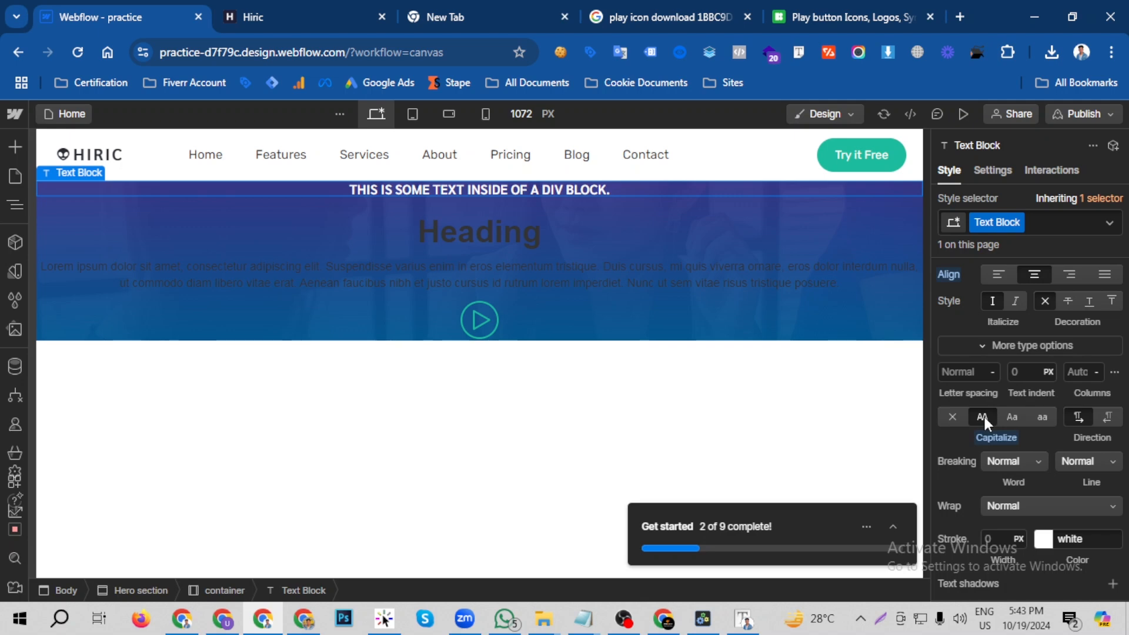
click(971, 373)
text(7)
key(Return)
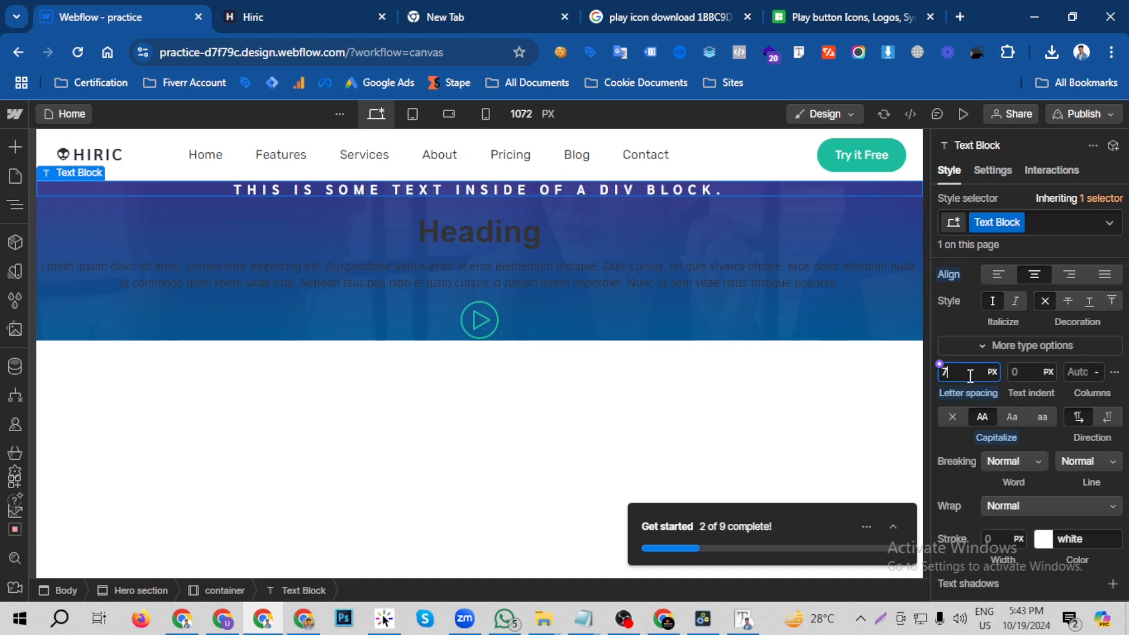
- Copy "AWESOME DESIGN" from the Hiric page and replace the hero text block's placeholder text with it in Webflow
click(281, 9)
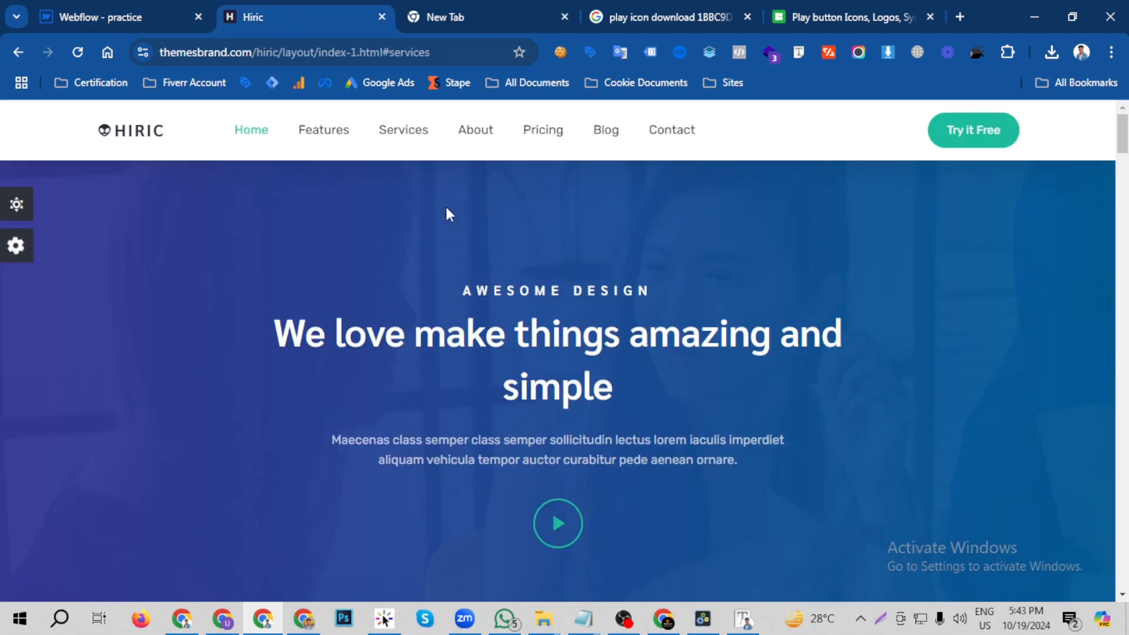
triple_click(579, 295)
right_click(575, 294)
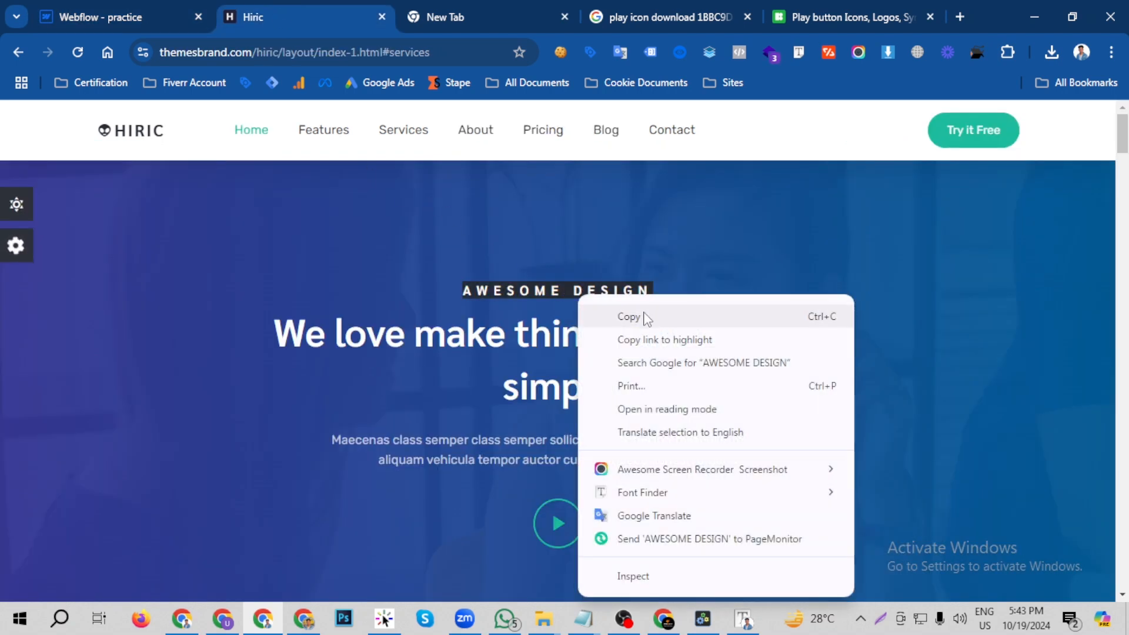
click(644, 317)
click(107, 7)
double_click(446, 189)
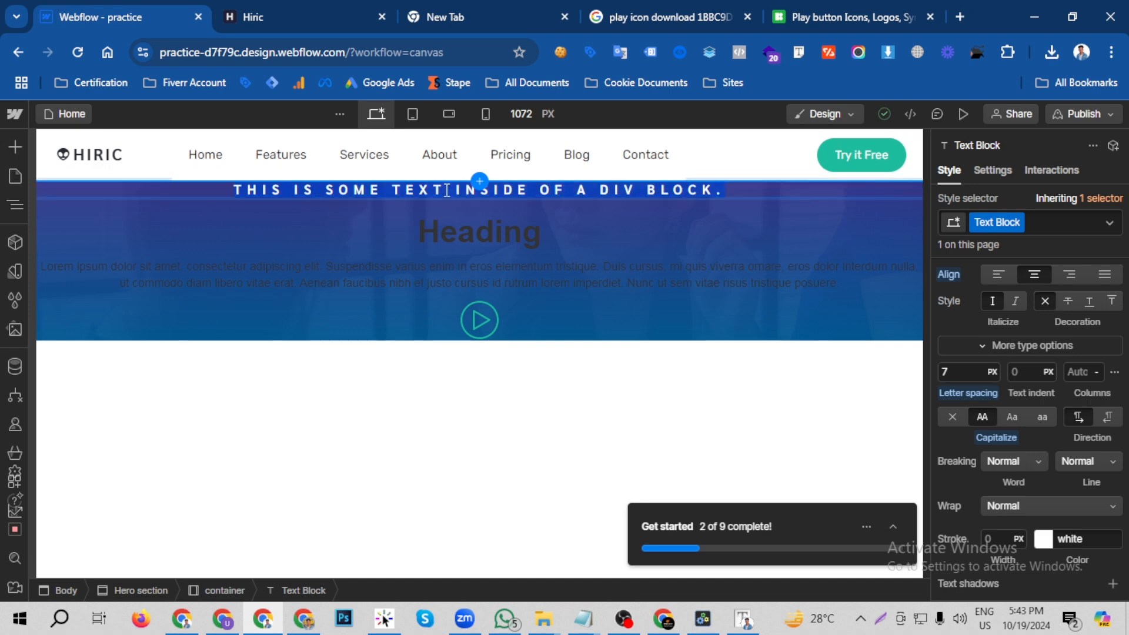
key(ctrl+v)
- Copy "We love make things amazing and simple" from the Hiric page and replace the Webflow hero heading's text with it
click(332, 20)
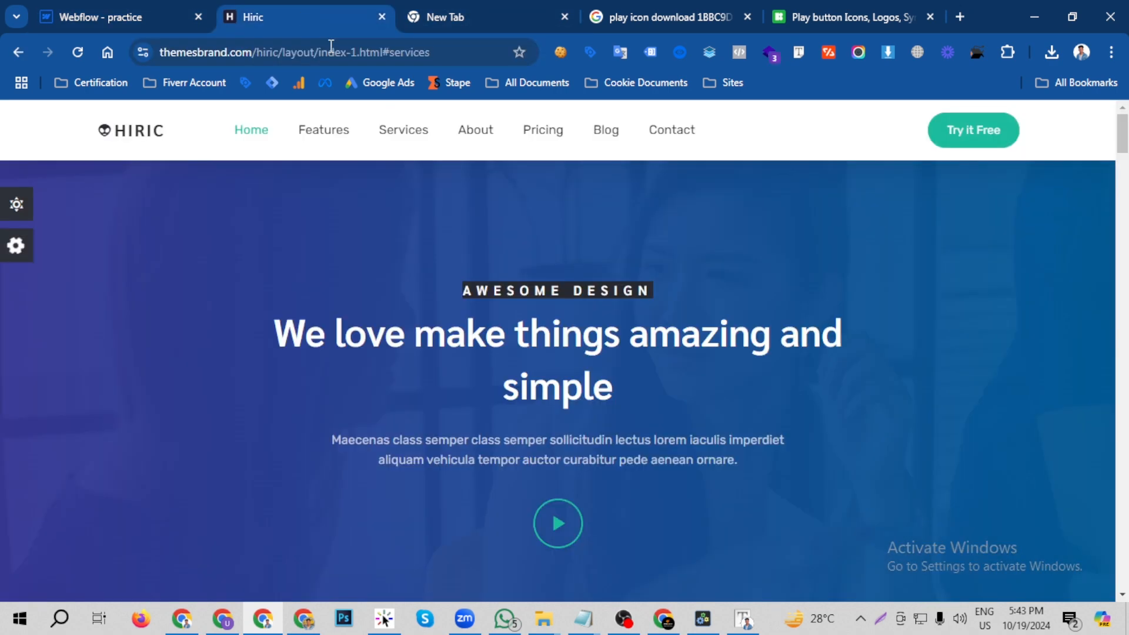
triple_click(575, 332)
right_click(575, 332)
click(617, 49)
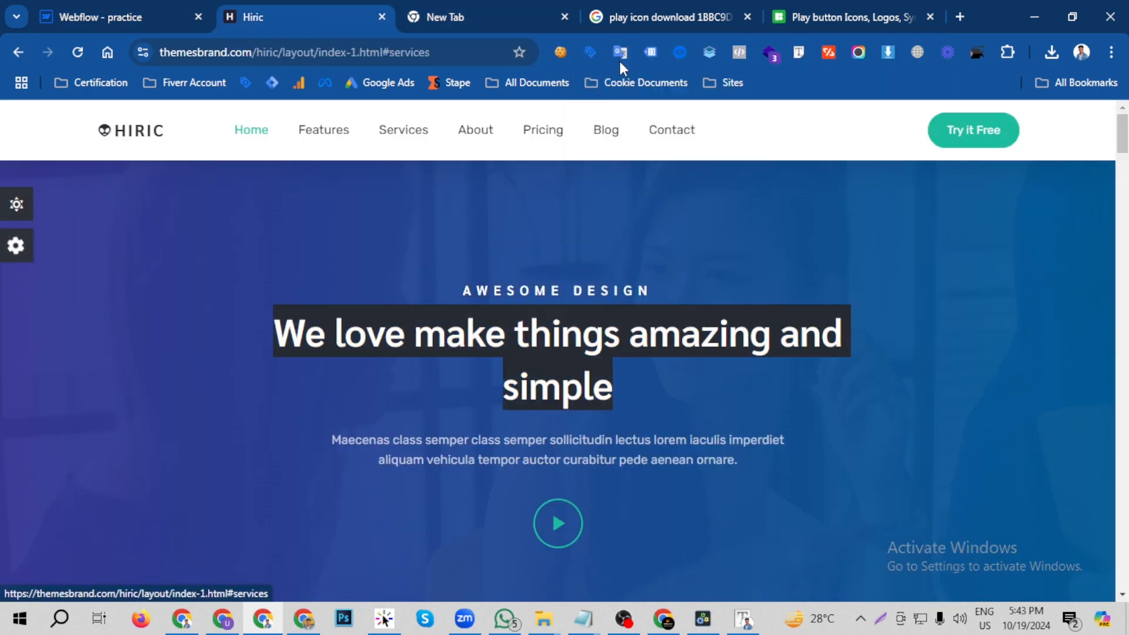
click(100, 7)
double_click(502, 234)
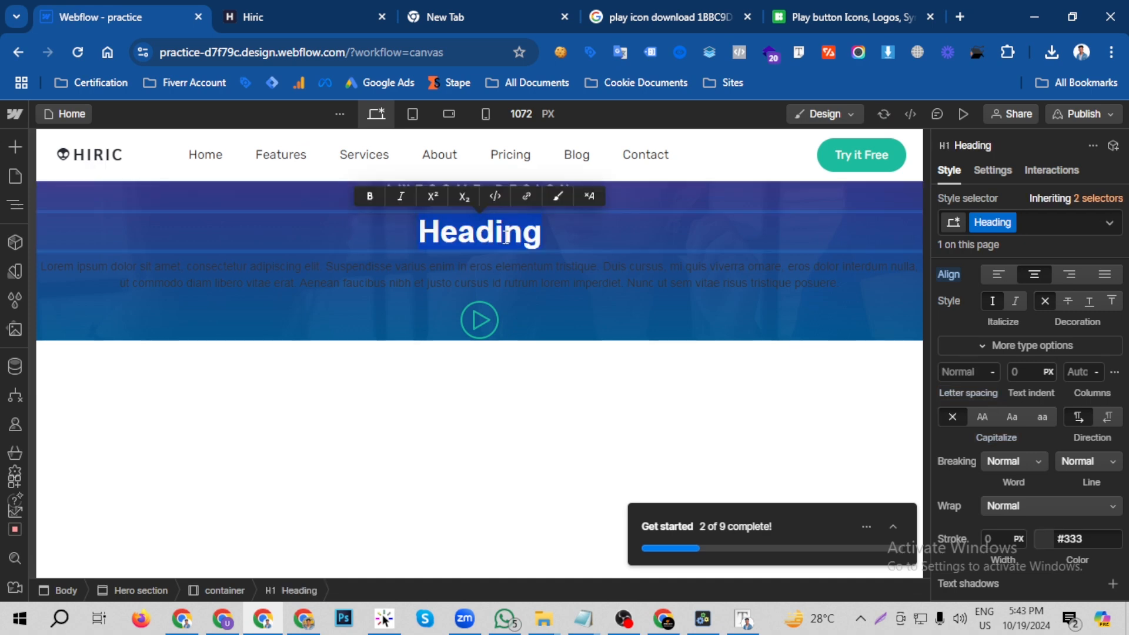
key(ctrl+v)
- Copy the "Maecenas class semper" paragraph from the Hiric page and replace the Webflow hero paragraph with it as plain text
key(ctrl+Tab)
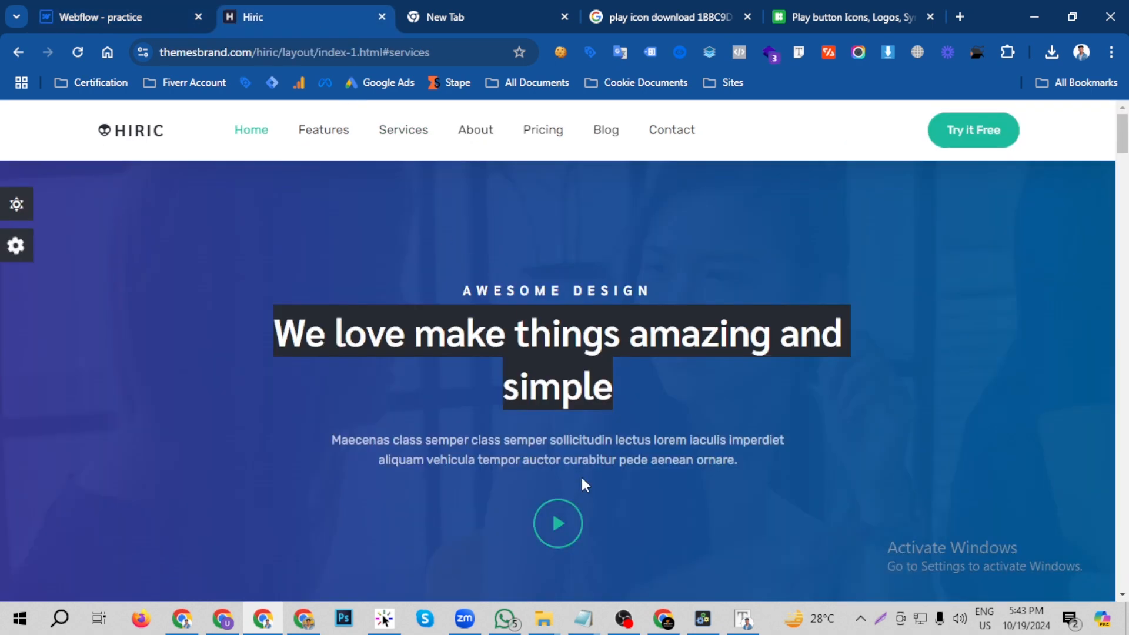
triple_click(588, 459)
right_click(562, 451)
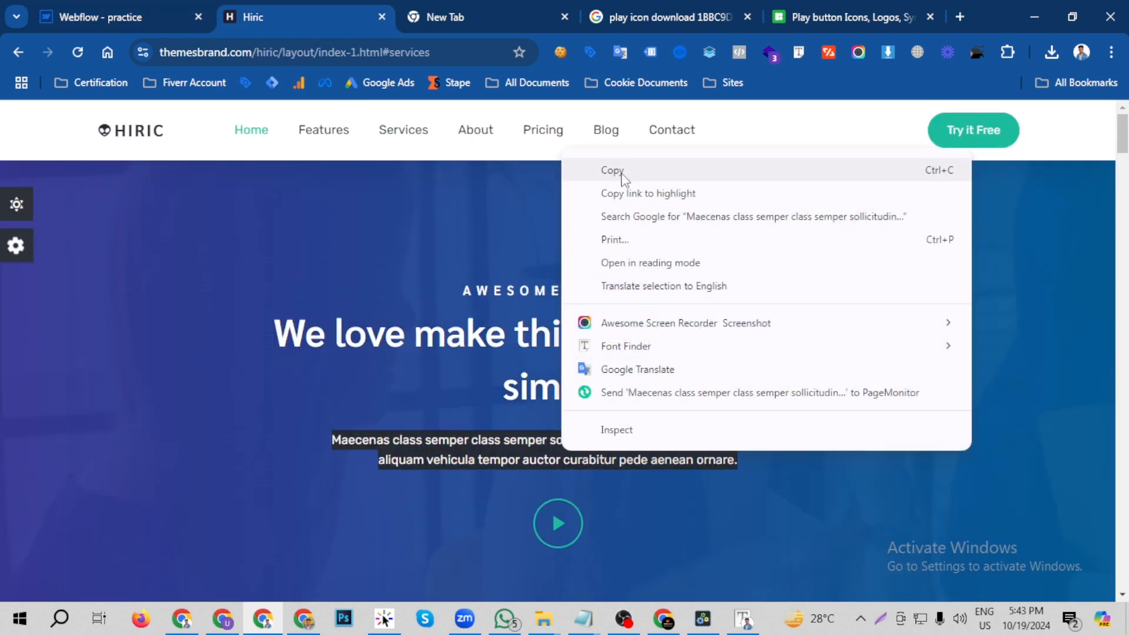
click(622, 177)
key(ctrl+shift+Tab)
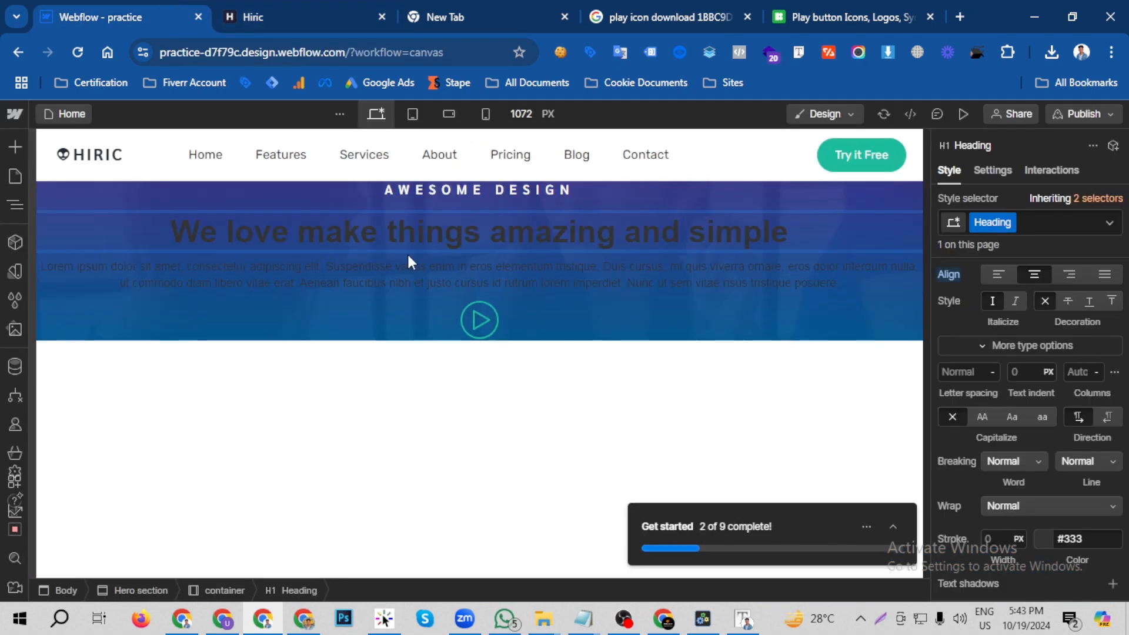
double_click(440, 281)
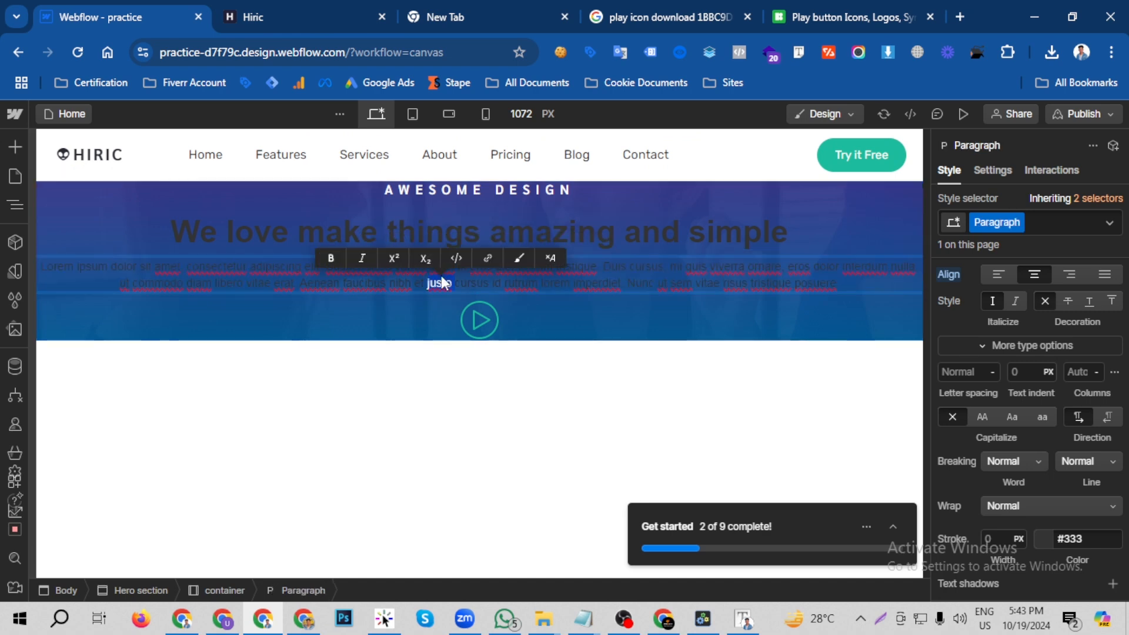
triple_click(442, 277)
right_click(442, 276)
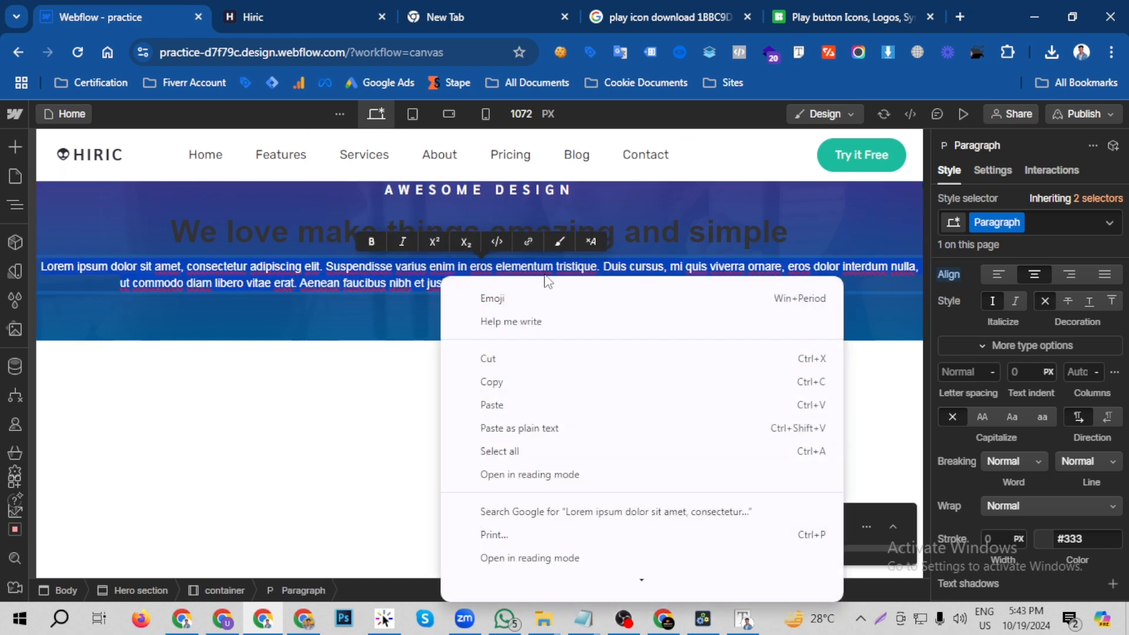
click(504, 428)
- Inspect the font family, font size and line height of the main hero heading on the Hiric page with Font Finder
key(ctrl+Tab)
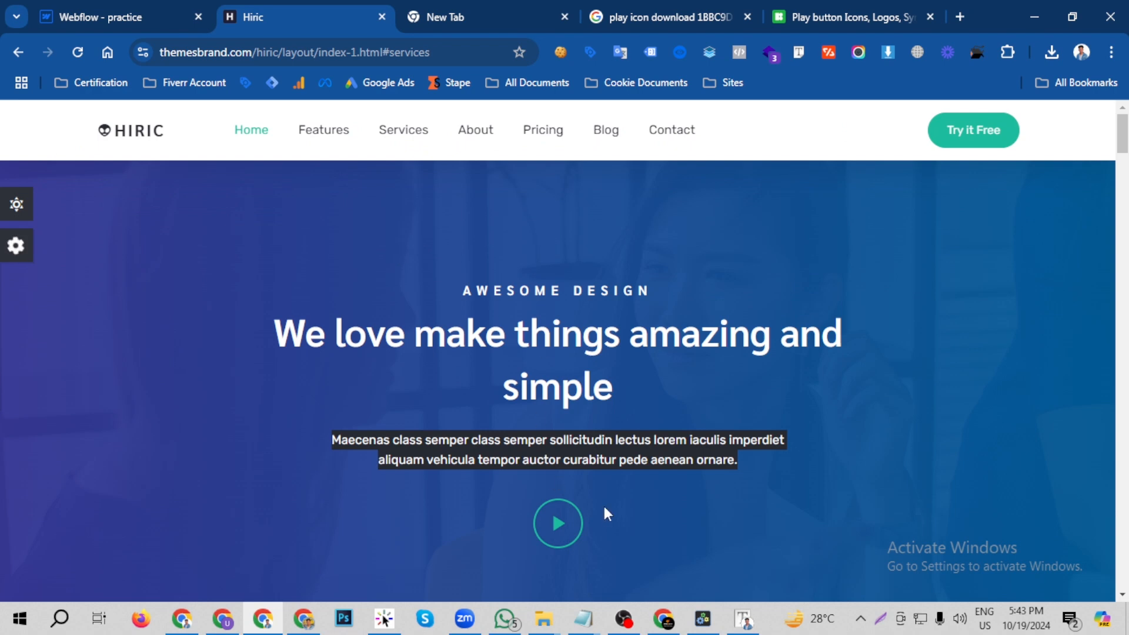
click(164, 2)
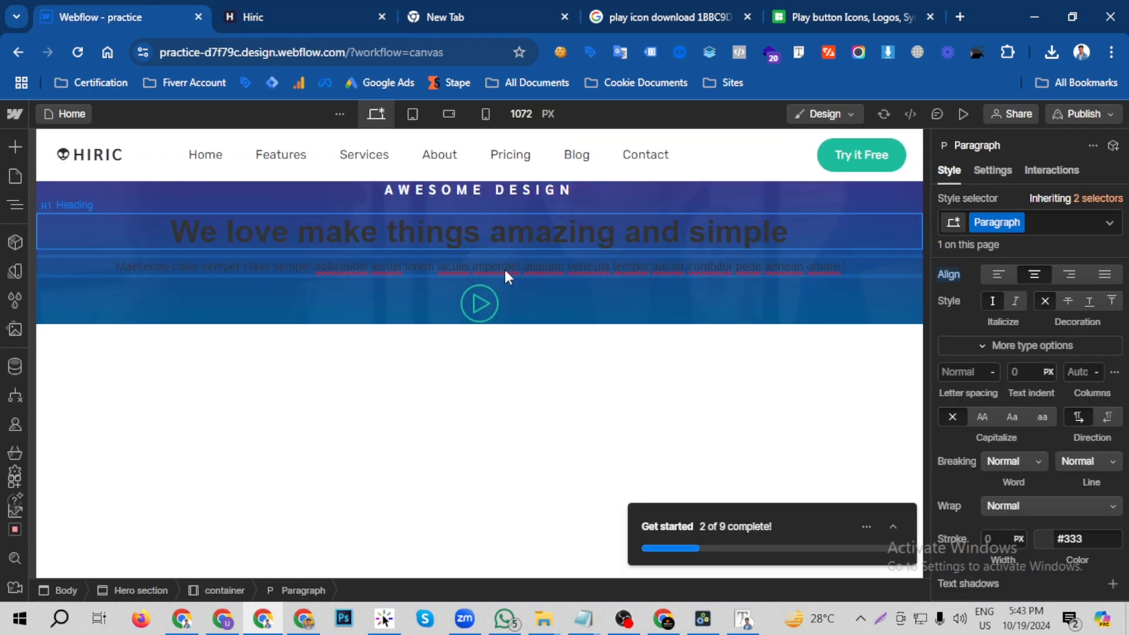
click(344, 7)
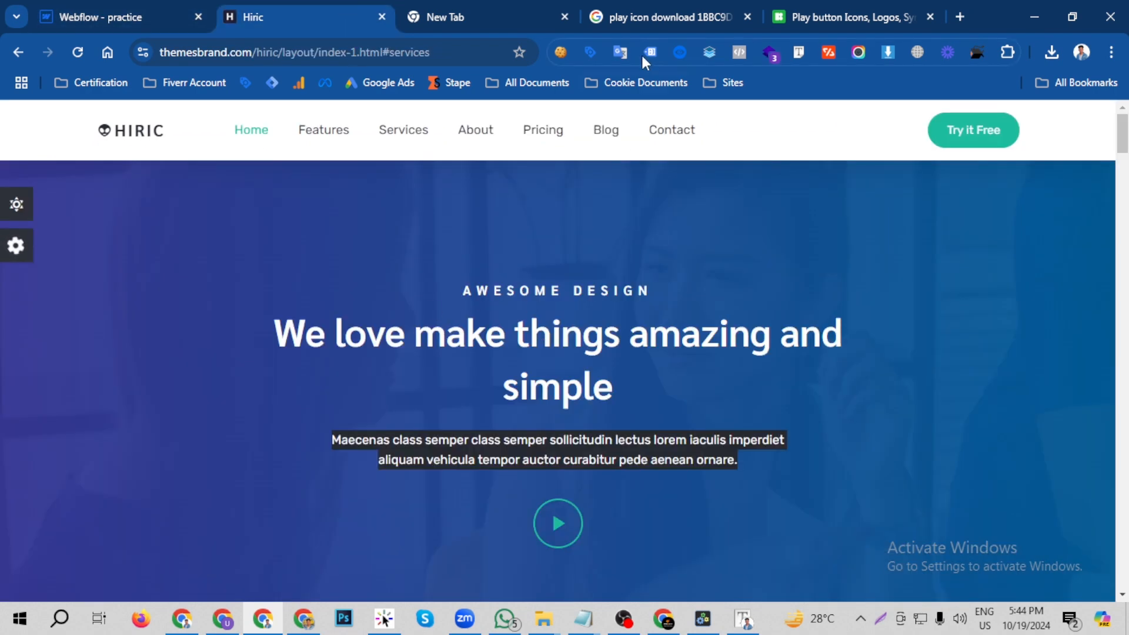
click(796, 52)
click(566, 364)
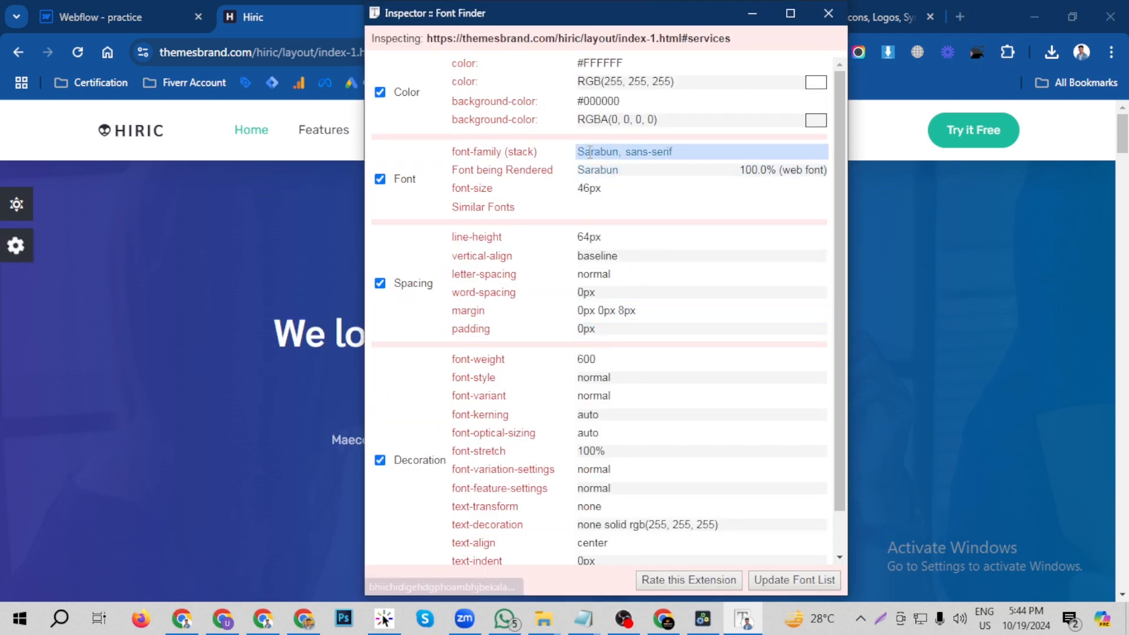
double_click(617, 151)
drag(590, 188, 577, 189)
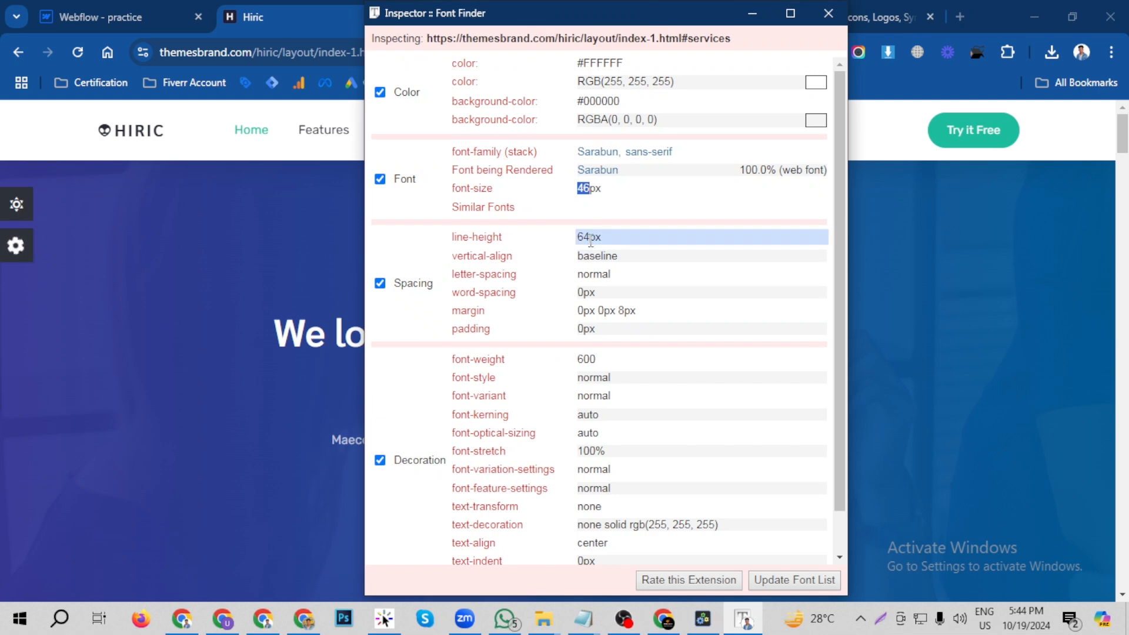
click(828, 13)
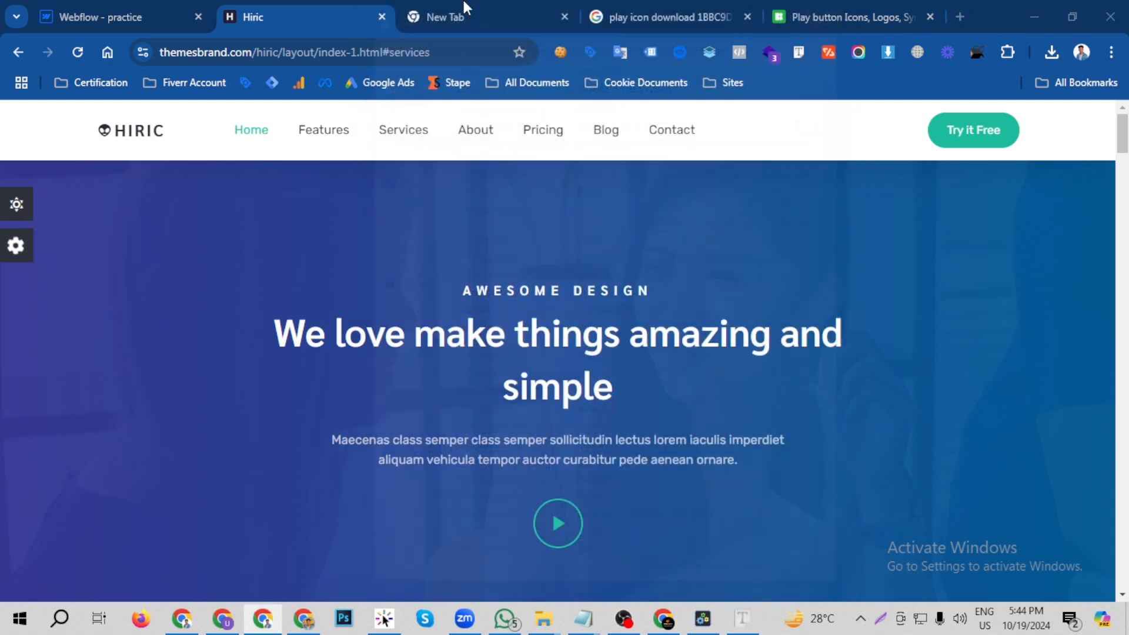
- Return to Webflow and set the hero paragraph's font to Sarabun and its weight to 600 - Semi Bold
click(165, 7)
scroll(1017, 344, up, 6)
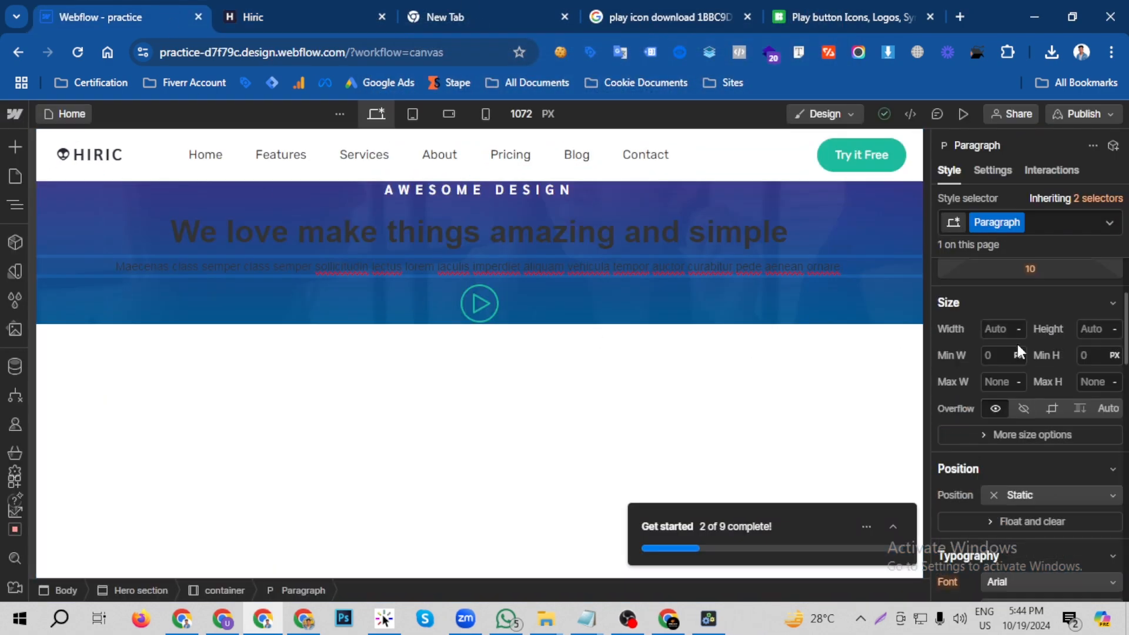
click(612, 235)
scroll(1119, 447, up, 3)
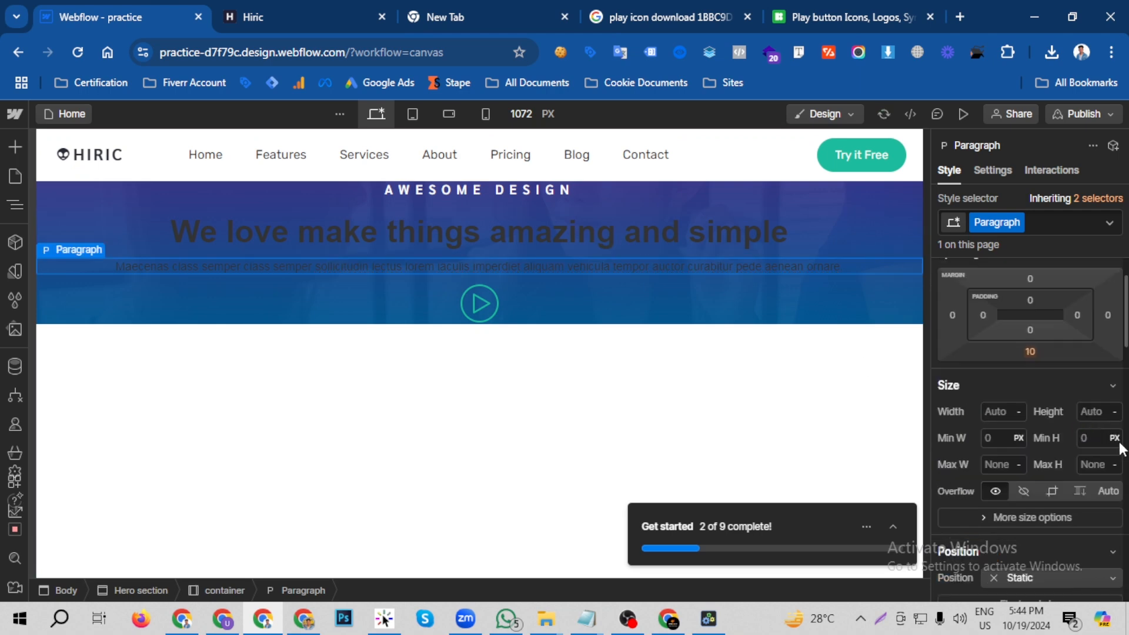
scroll(1051, 416, down, 5)
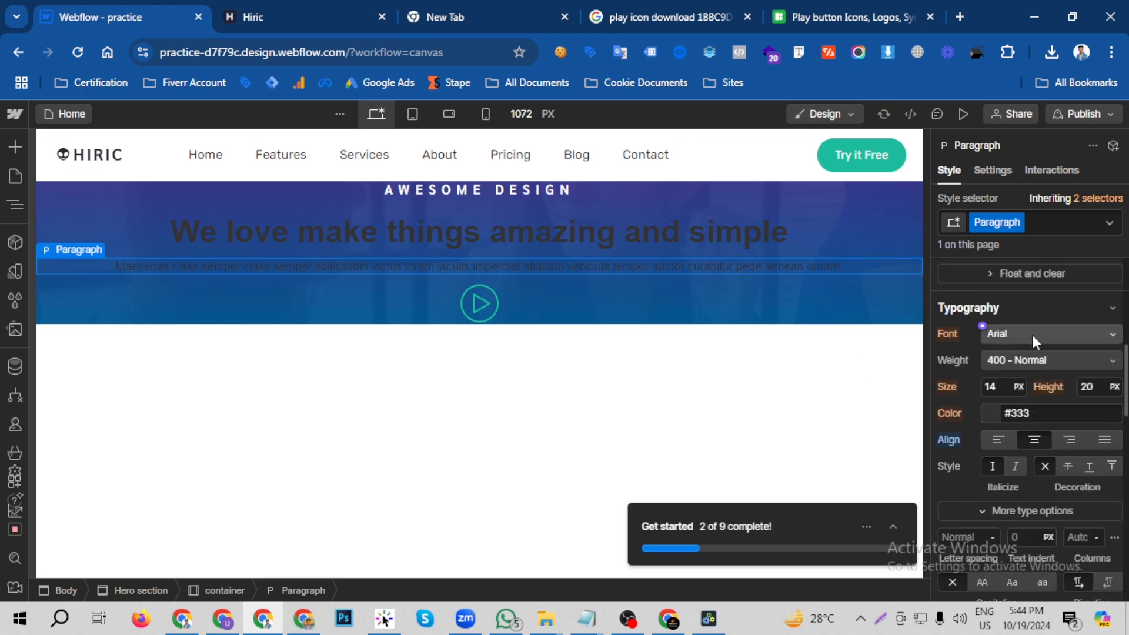
click(1058, 333)
click(1021, 311)
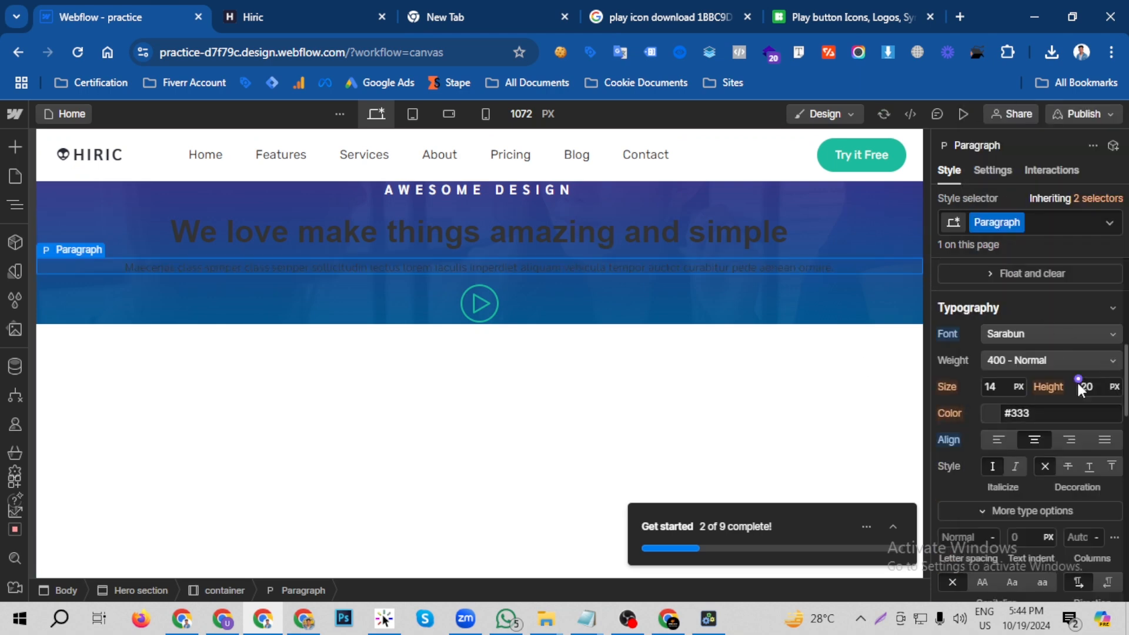
click(1011, 360)
click(1021, 399)
- Set the hero paragraph's font size to 46 px, line height to 64 px and text color to #e2e2e2
click(997, 386)
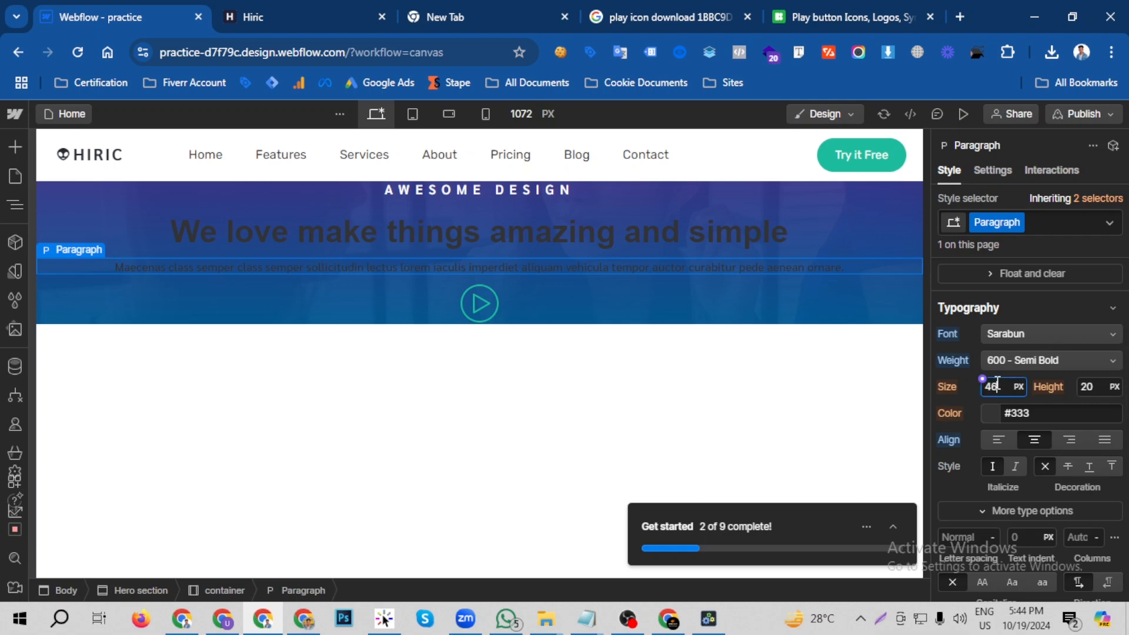
key(Return)
click(1102, 383)
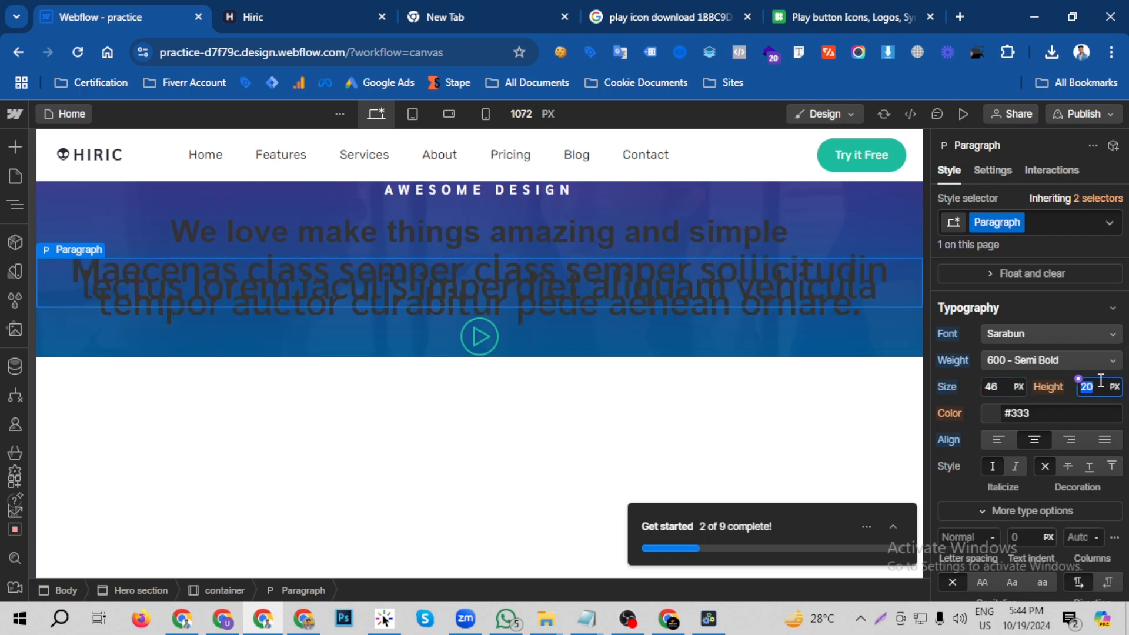
text(64)
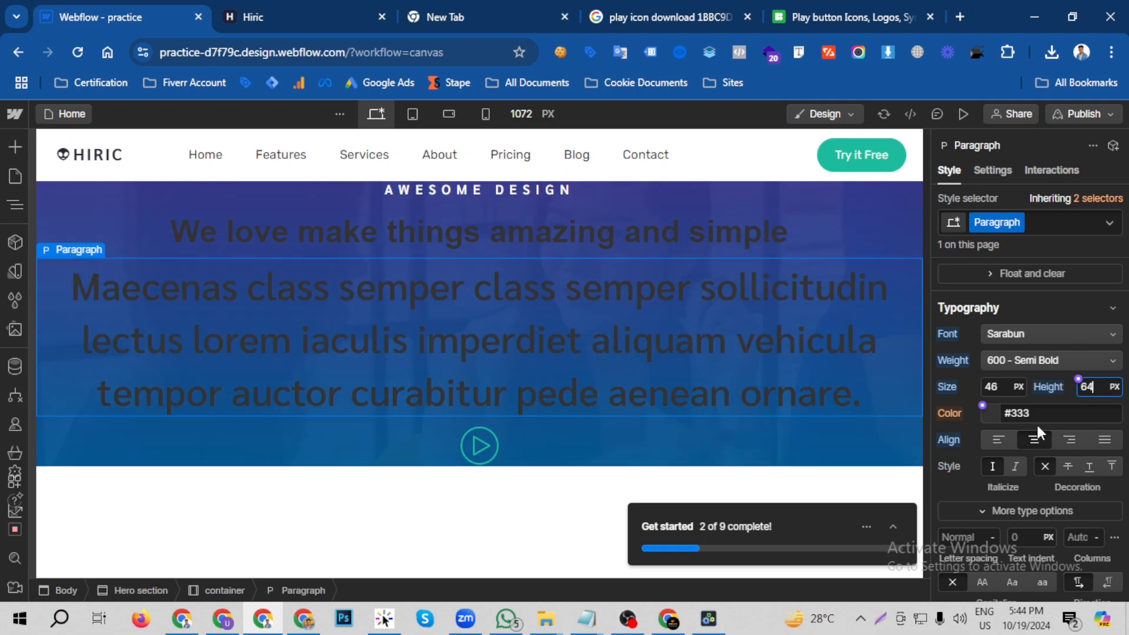
click(988, 412)
drag(938, 243, 937, 158)
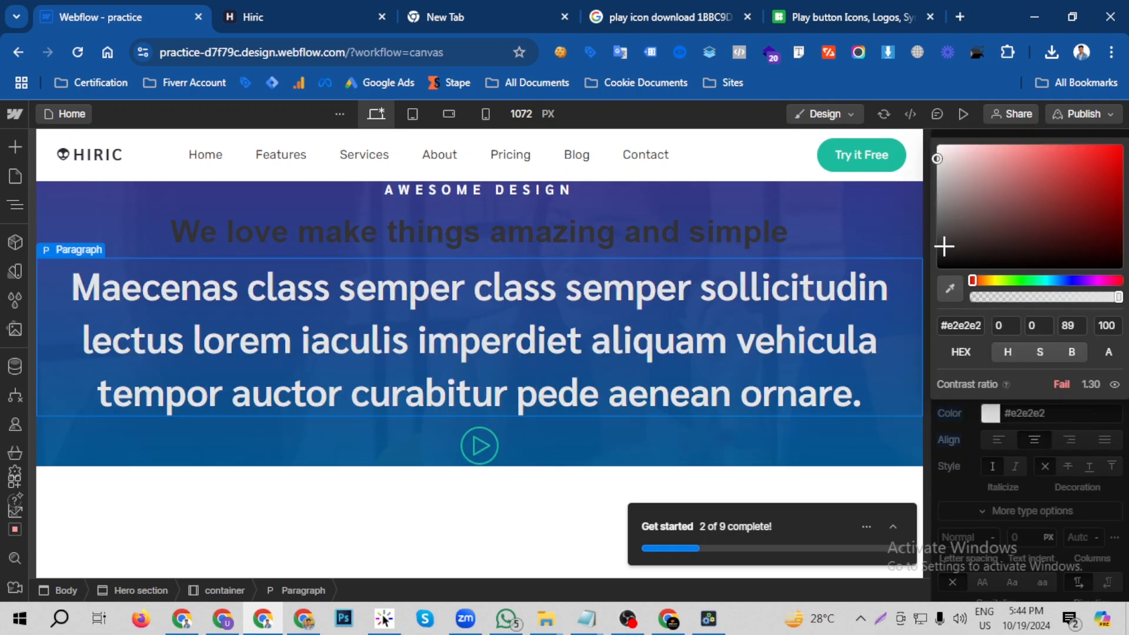
click(965, 432)
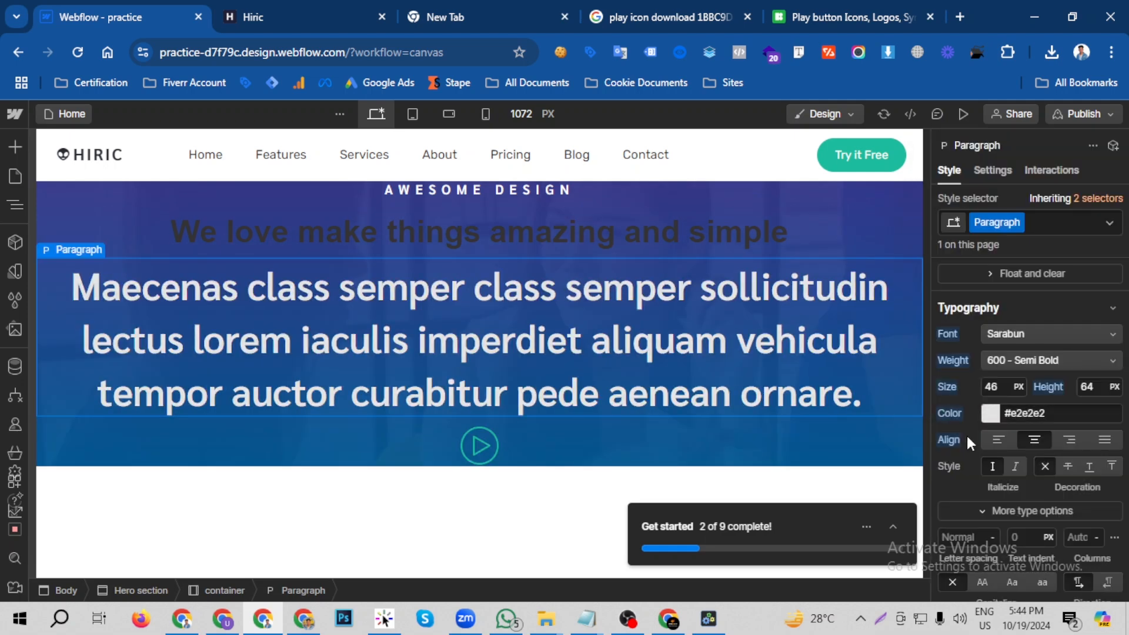
- Set the hero H1 heading's font to Sarabun and its weight to 600 - Semi Bold
click(535, 231)
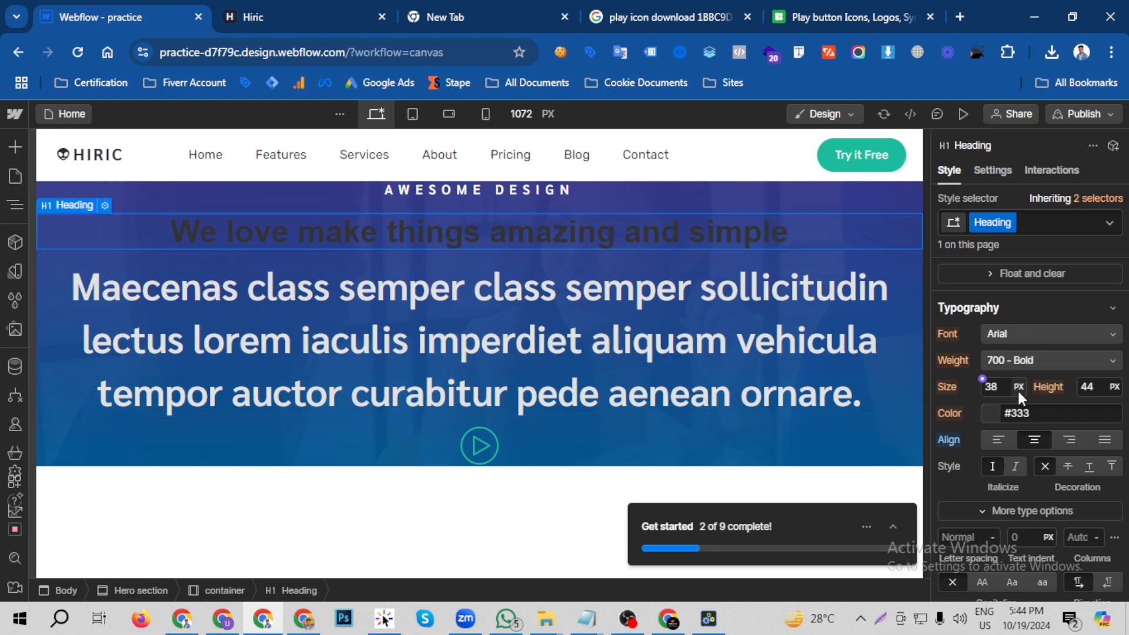
click(1020, 336)
click(1029, 308)
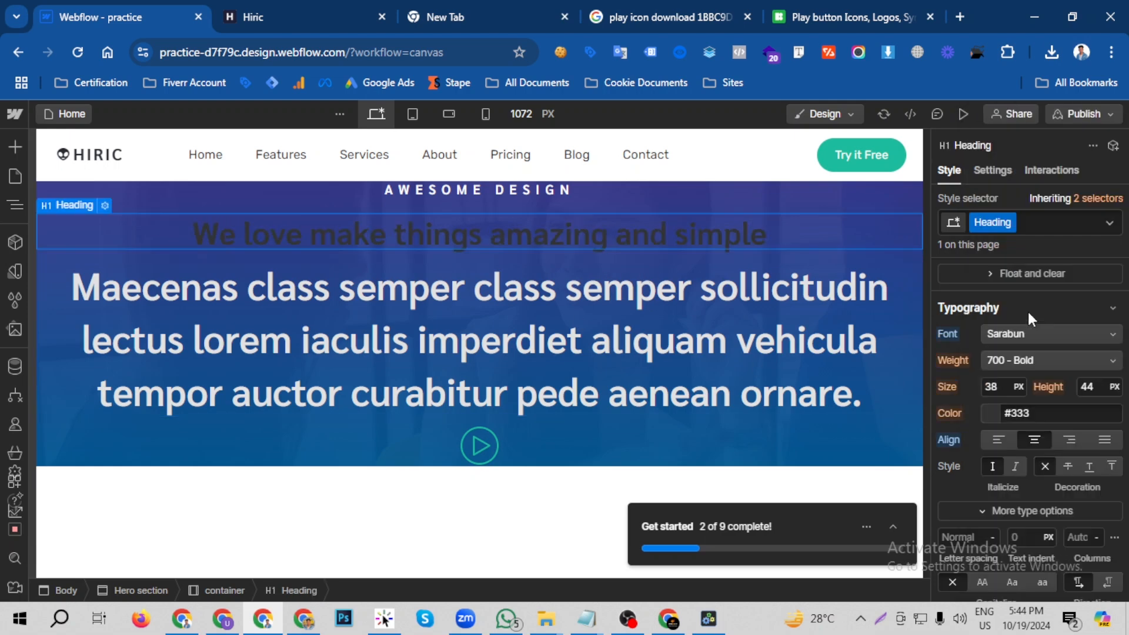
click(1018, 364)
click(1021, 336)
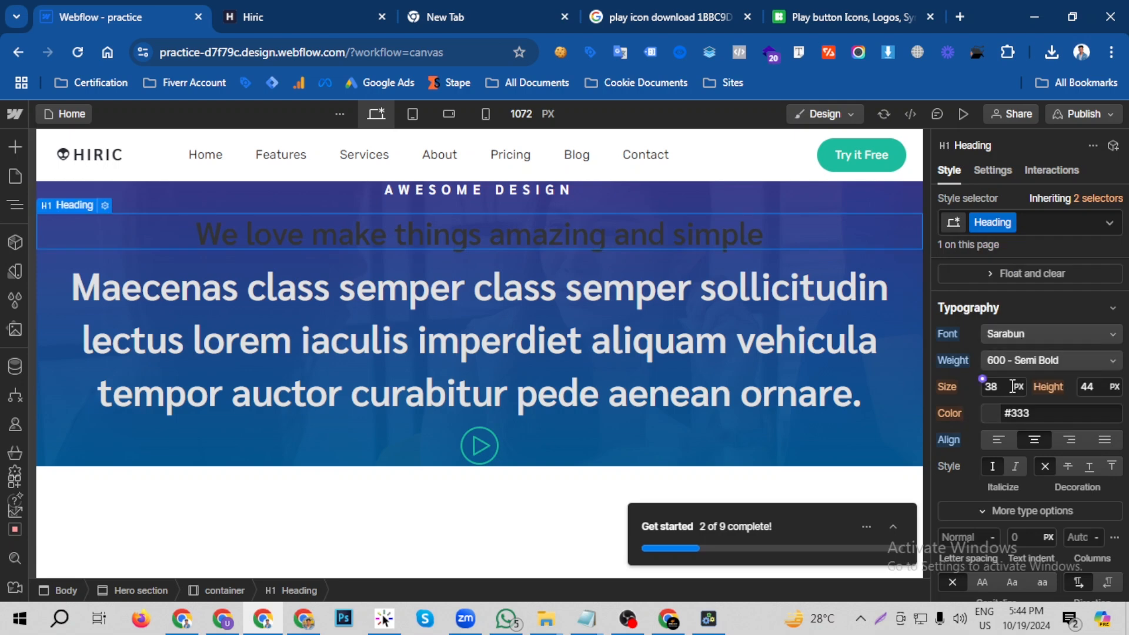
- Set the hero heading's font size to 46 px, line height to 64 px and text color to white
click(1009, 386)
text(46)
click(1086, 386)
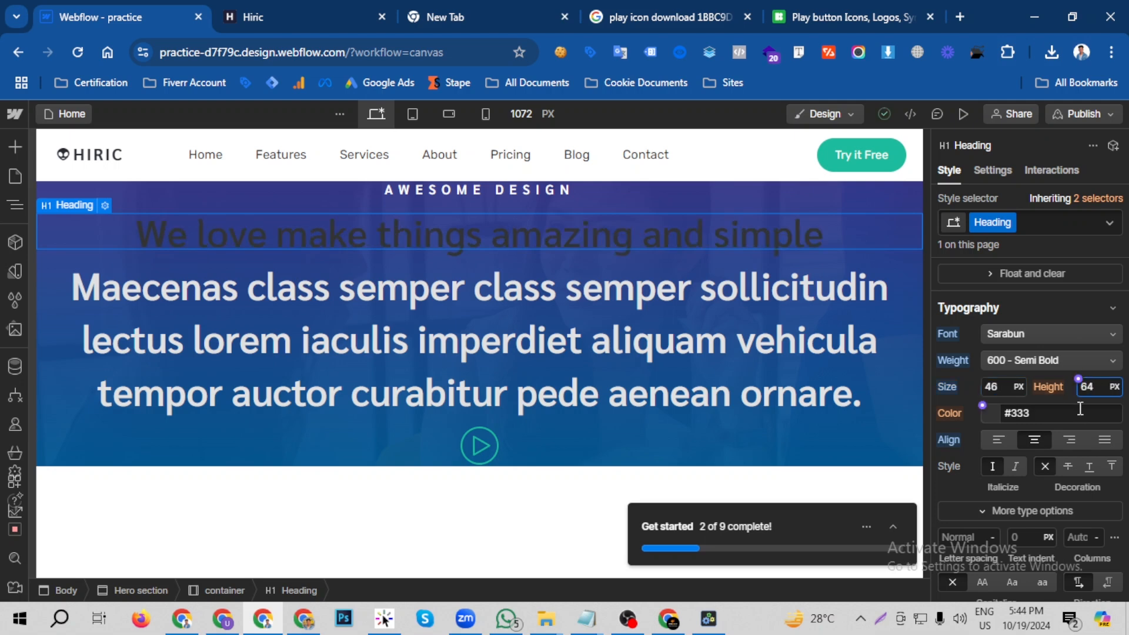
key(Return)
click(993, 415)
drag(960, 201, 934, 144)
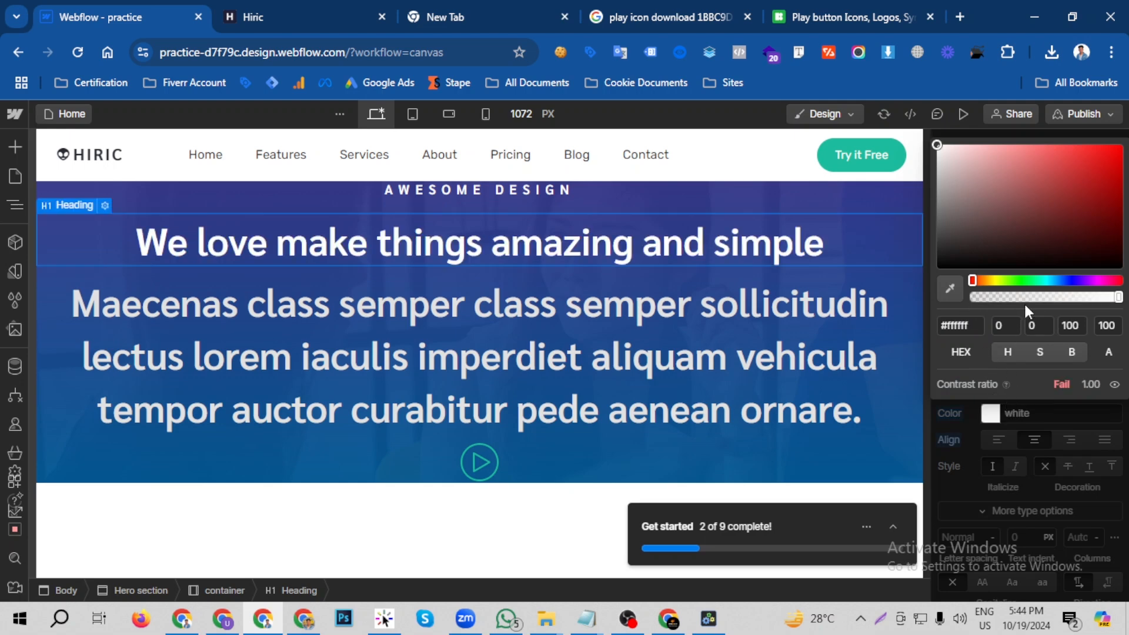
click(981, 488)
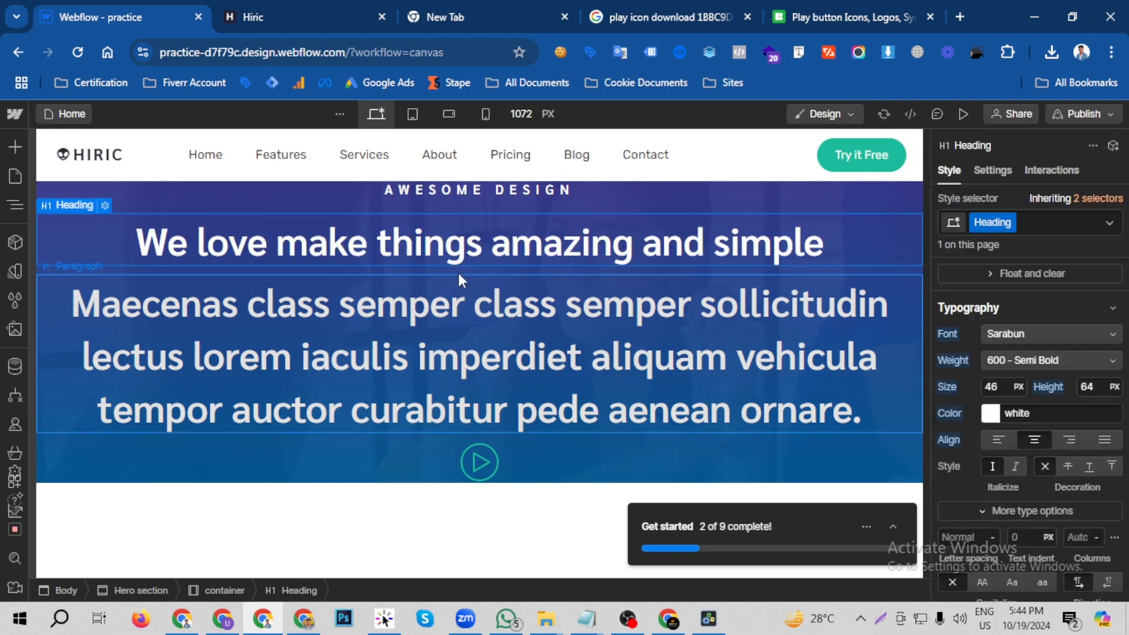
- Switch to the Hiric page and inspect the hero paragraph's font properties with Font Finder
click(276, 4)
click(136, 5)
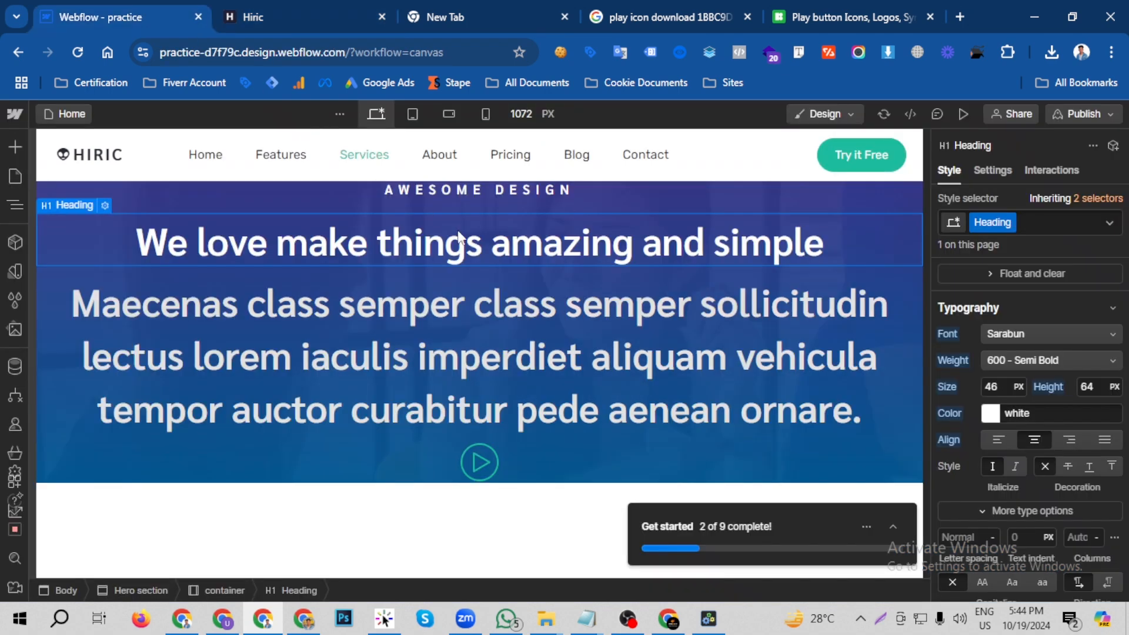
click(253, 13)
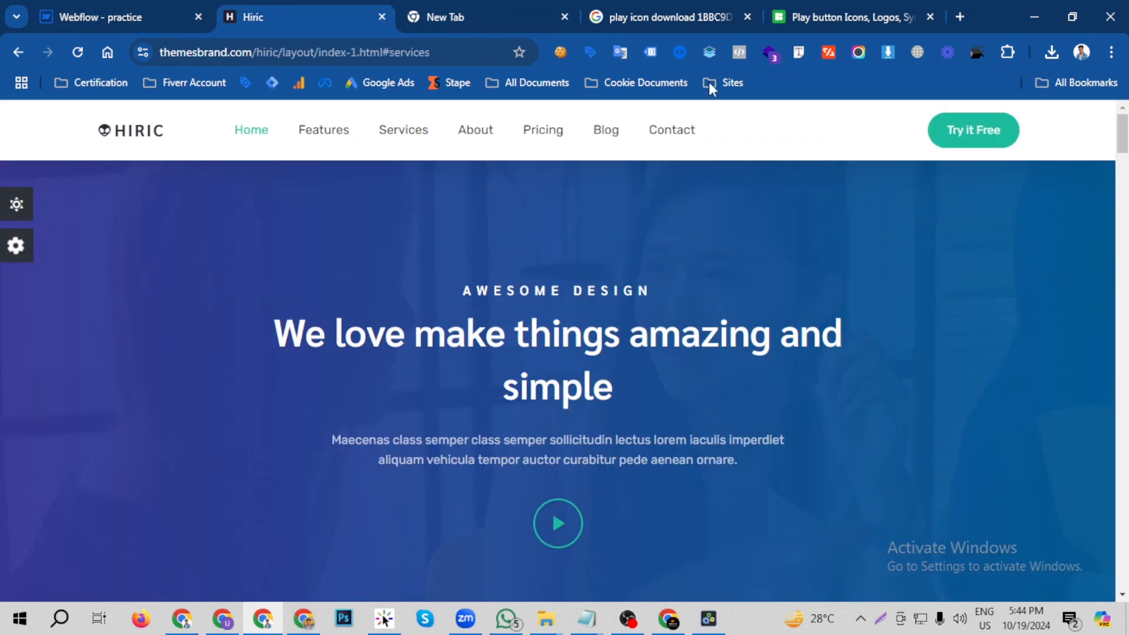
click(799, 52)
click(635, 435)
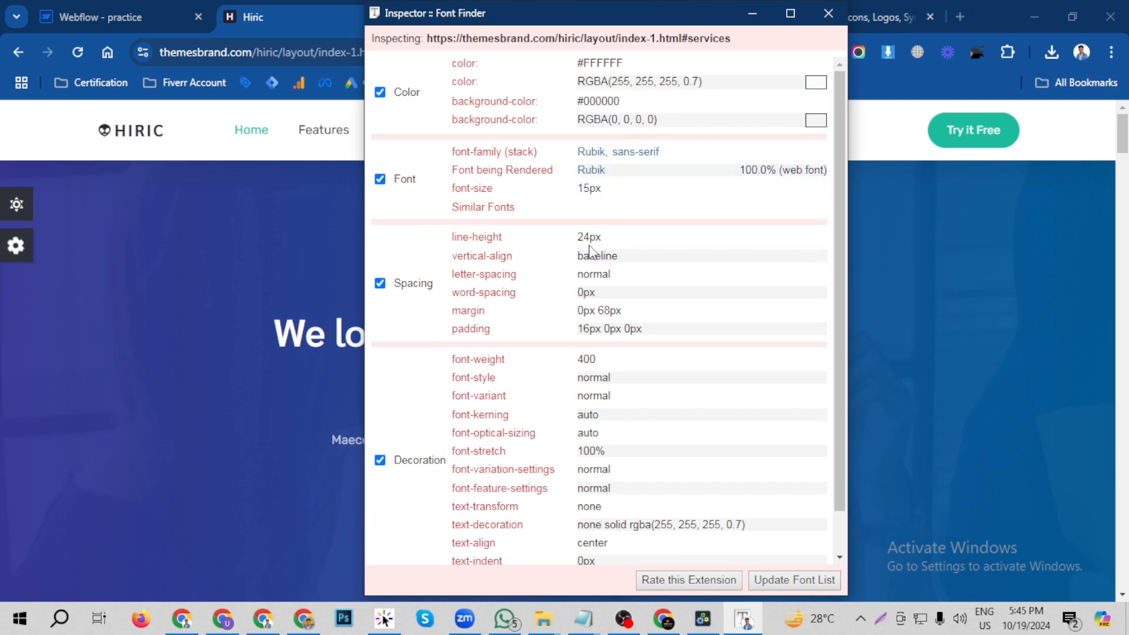
click(829, 13)
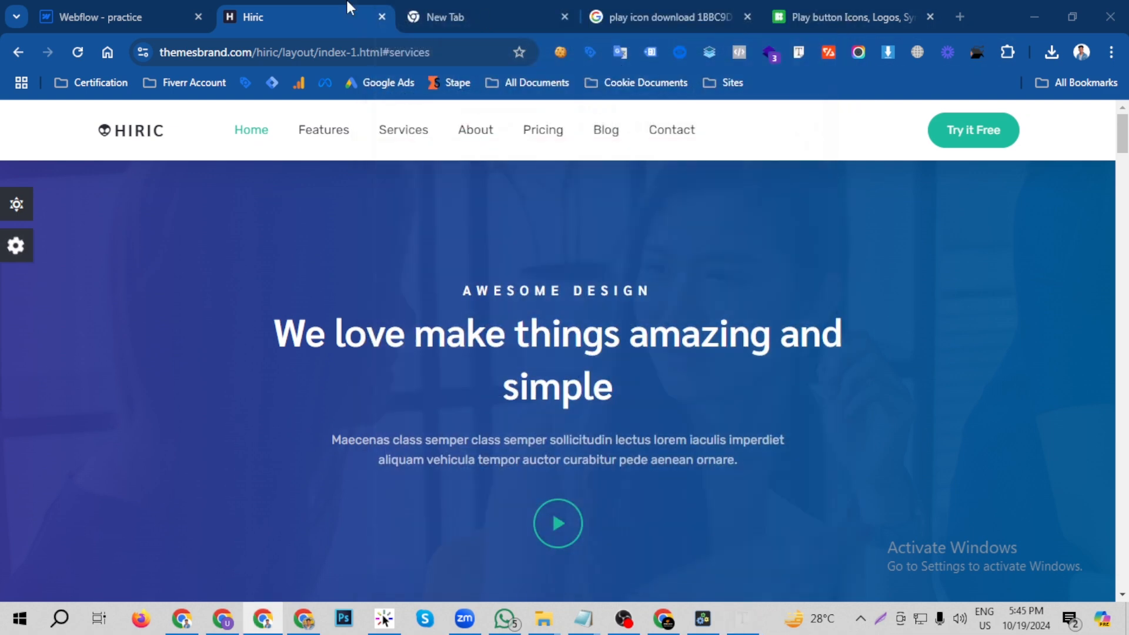
- Return to Webflow and set the hero paragraph's font to Rubik and its weight to 400 - Normal
click(158, 16)
click(818, 391)
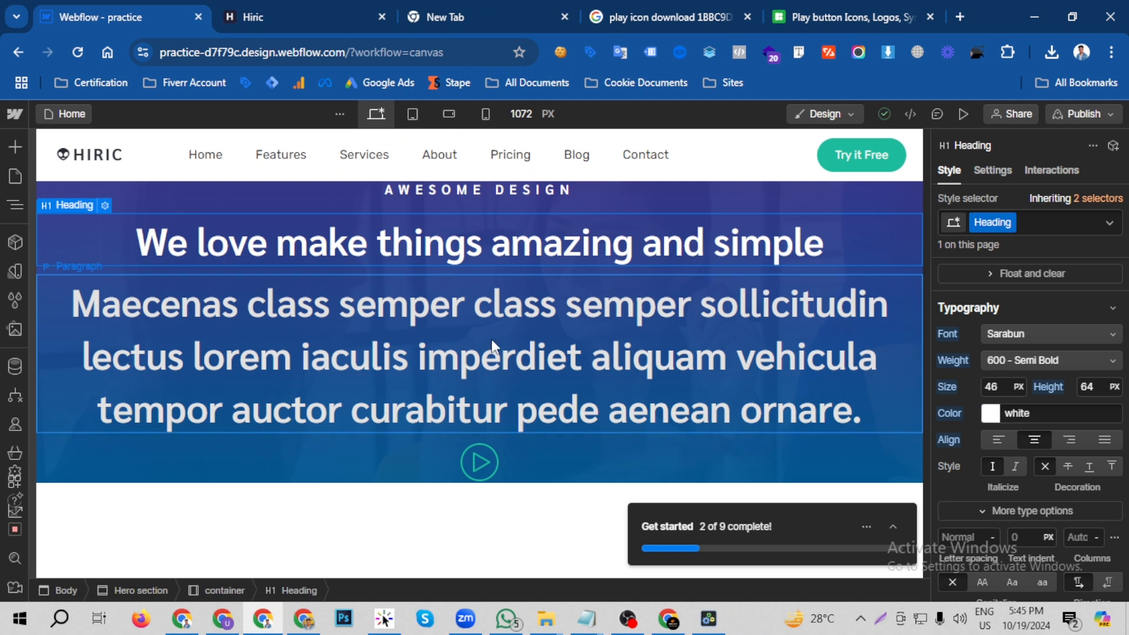
click(1038, 342)
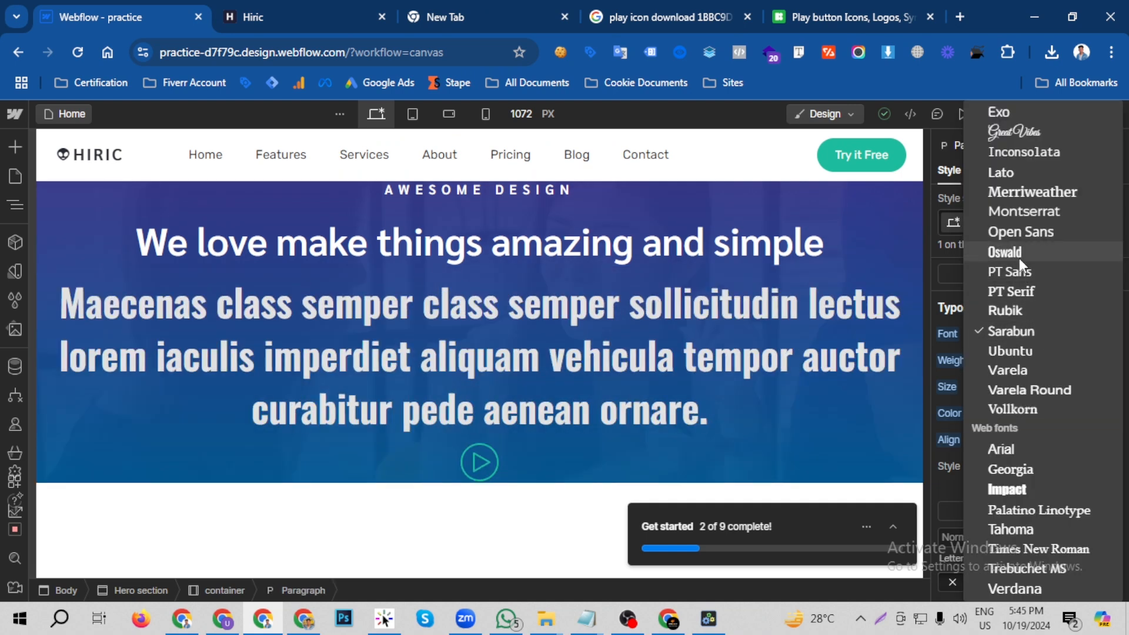
click(1029, 309)
click(1053, 360)
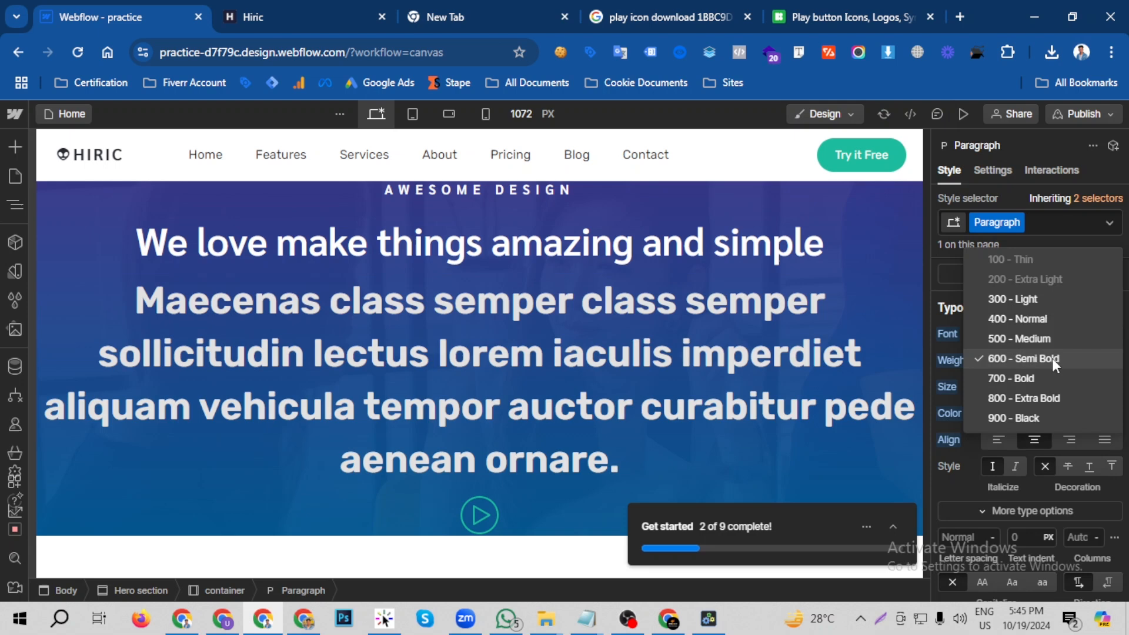
click(1025, 318)
- Set the hero paragraph's font size to 16 px
click(1010, 388)
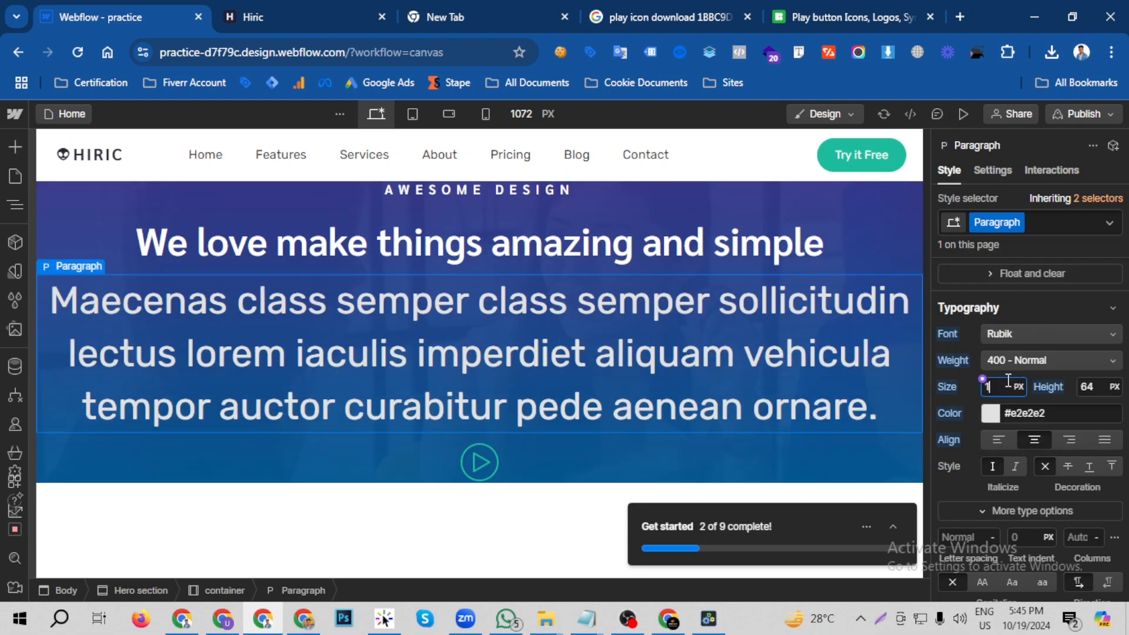
text(16)
key(Return)
click(1100, 389)
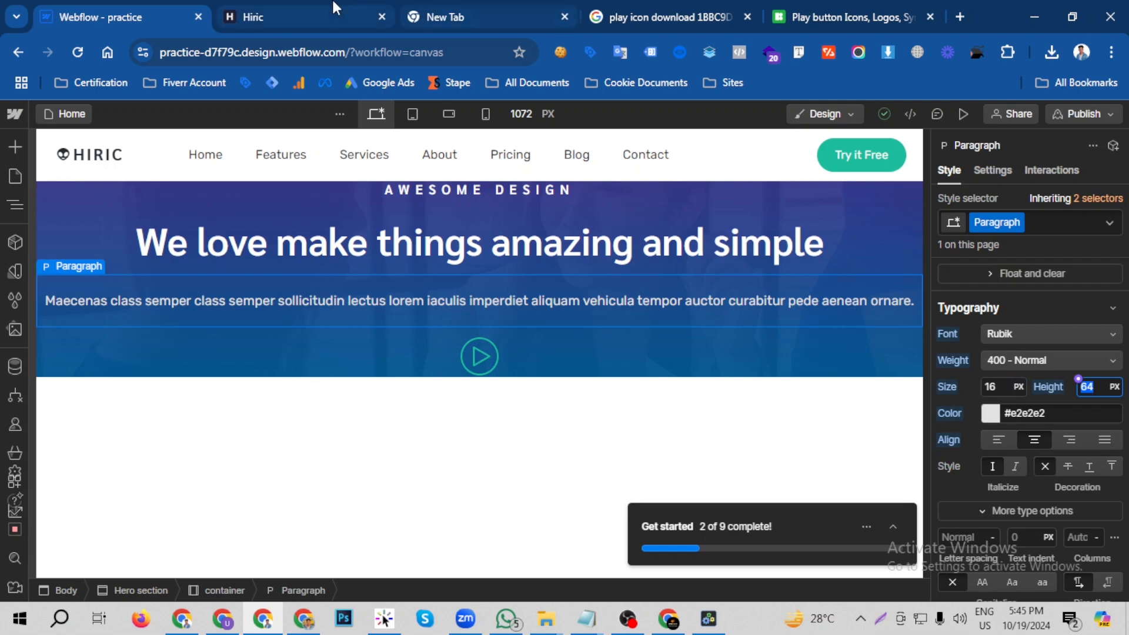
- Recheck the font size and line height of the hero paragraph on the Hiric page with Font Finder
click(317, 16)
click(794, 53)
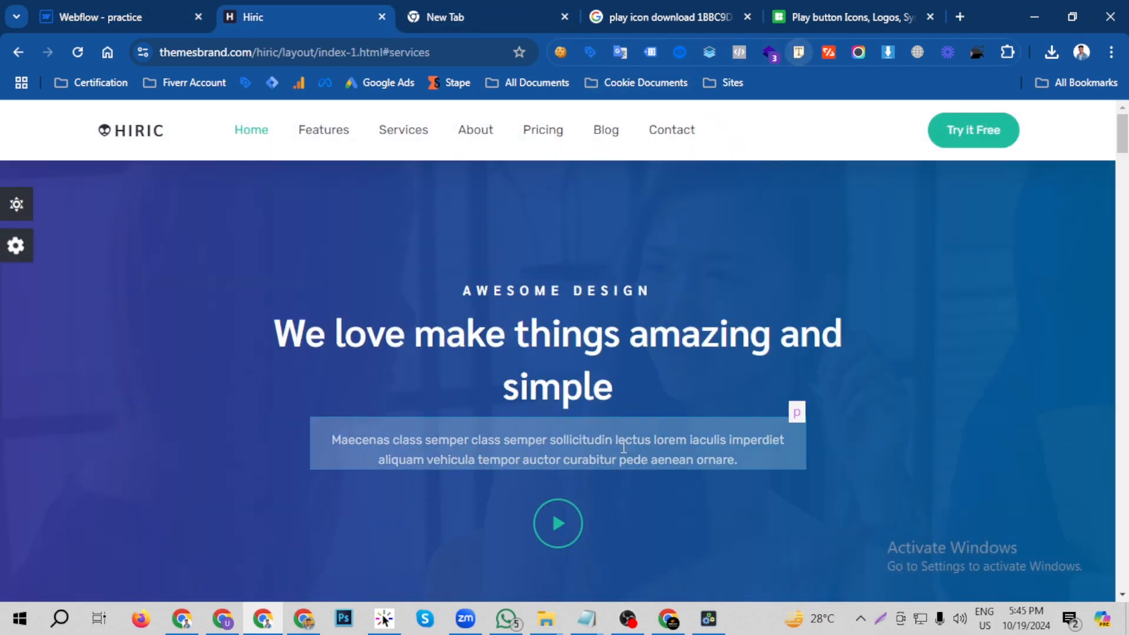
click(630, 441)
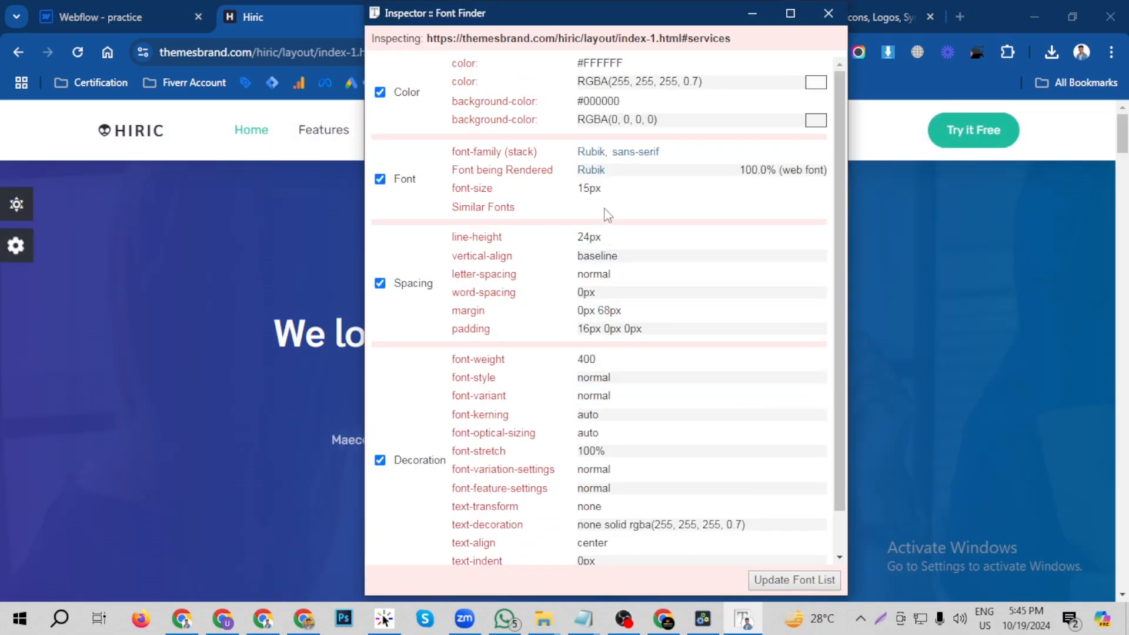
click(828, 13)
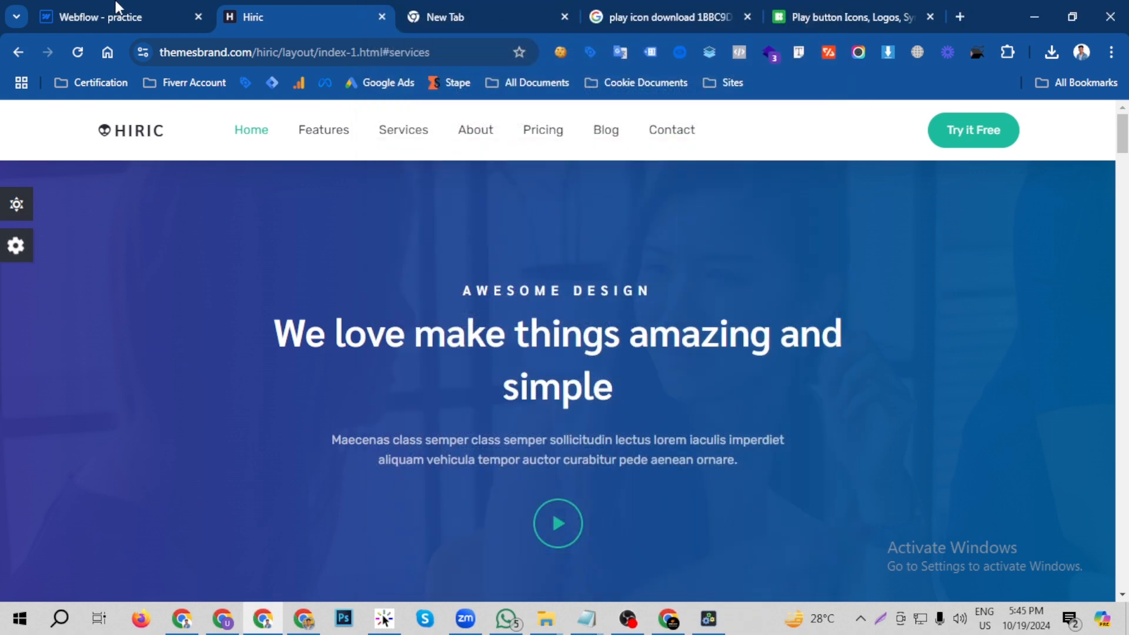
- Return to Webflow and set the hero paragraph's font size to 15 px and line height to 24 px
click(114, 14)
click(997, 388)
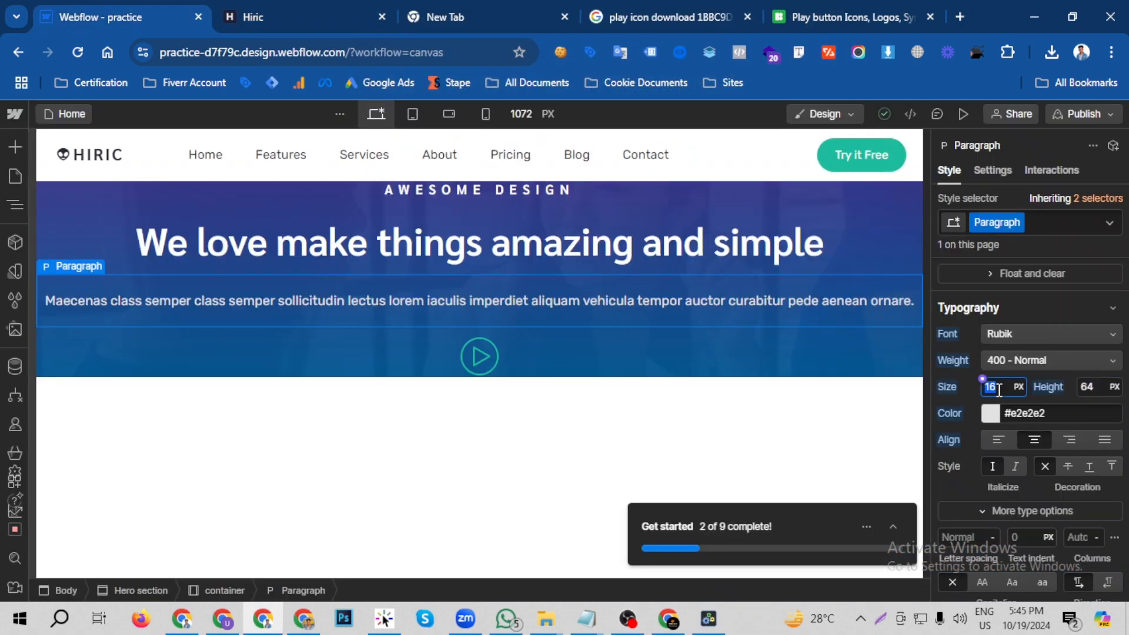
text(15)
click(1096, 388)
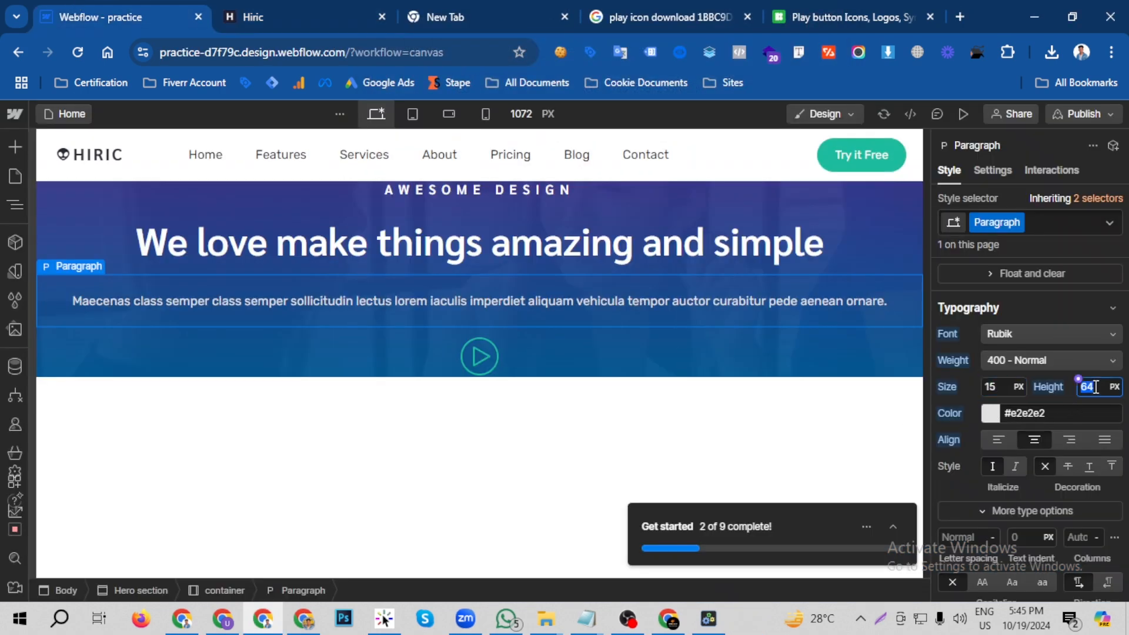
text(24)
key(Return)
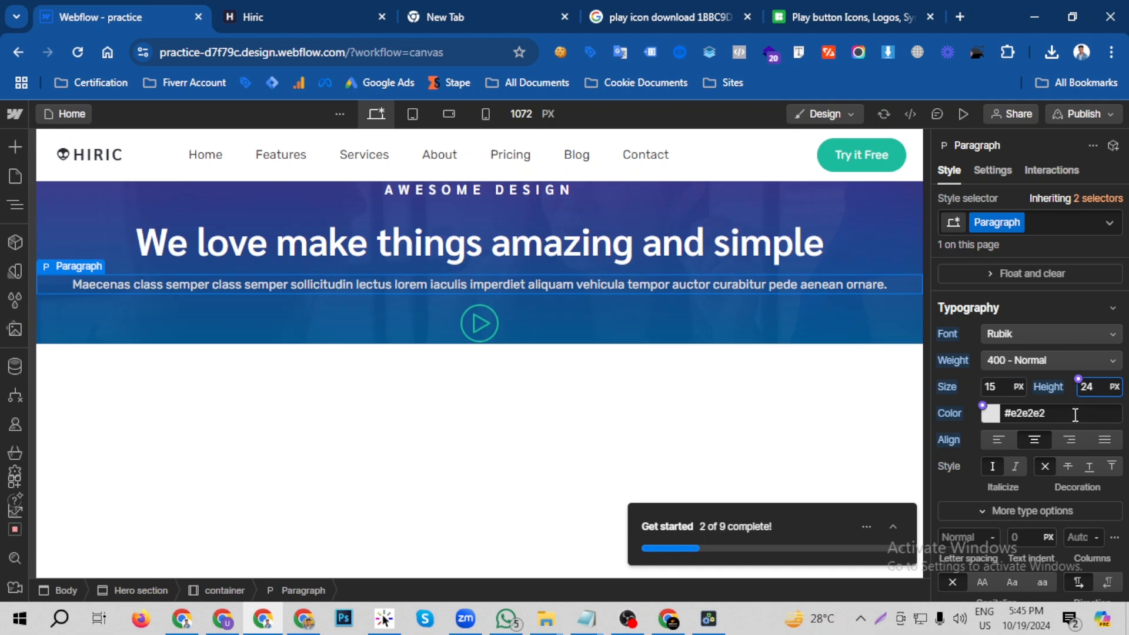
- Change the hero paragraph's text color to white (#ffffff) with 71% opacity
click(999, 415)
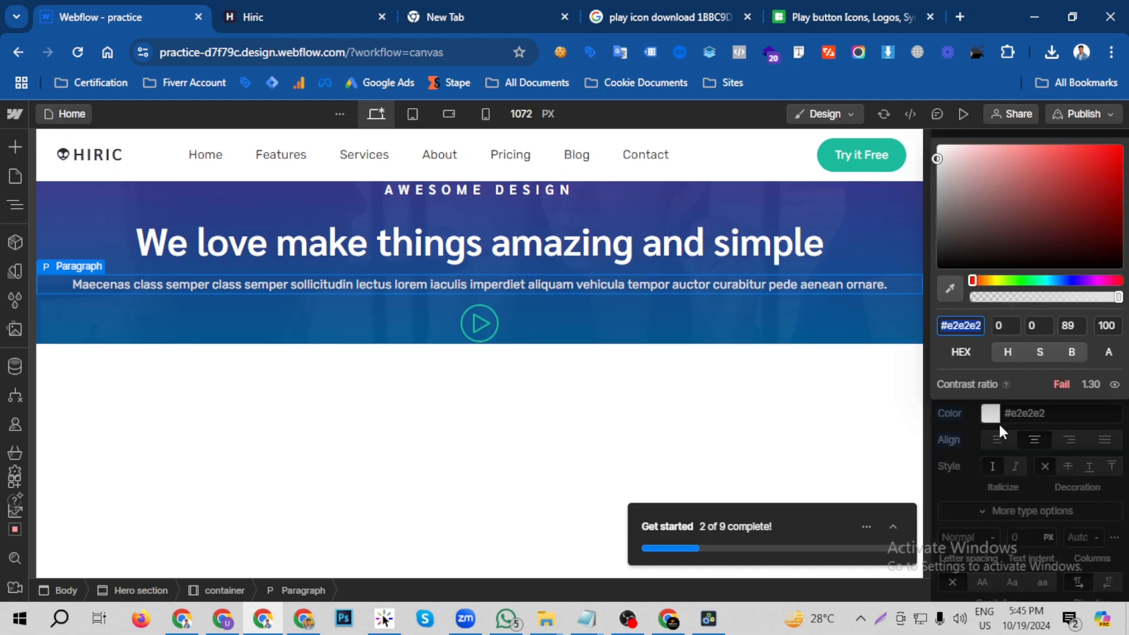
click(1115, 297)
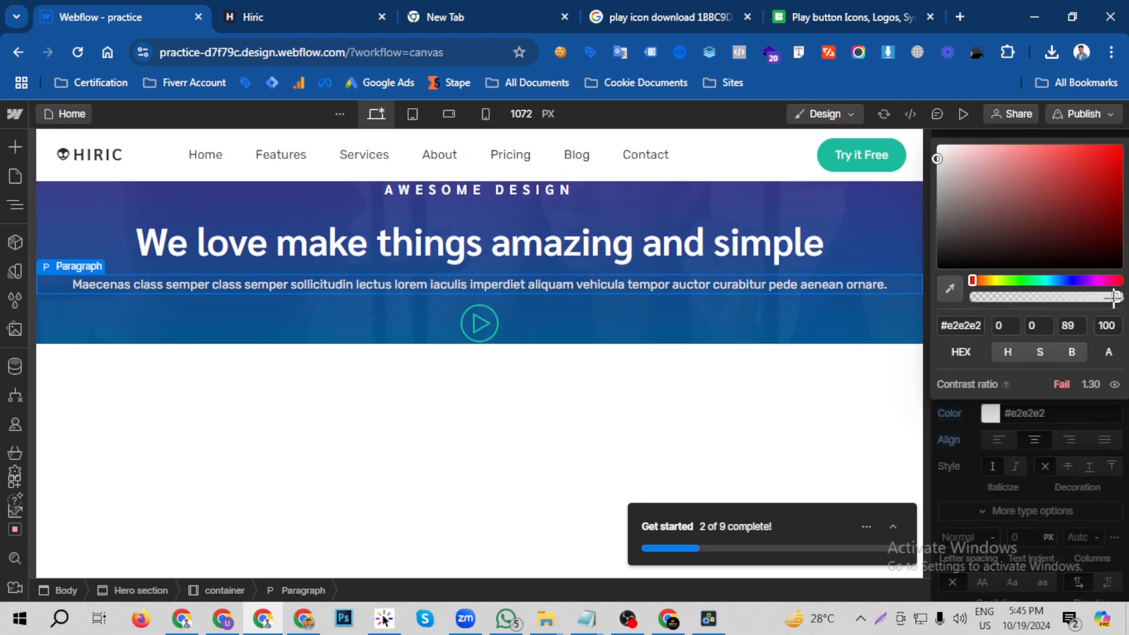
drag(996, 214, 936, 144)
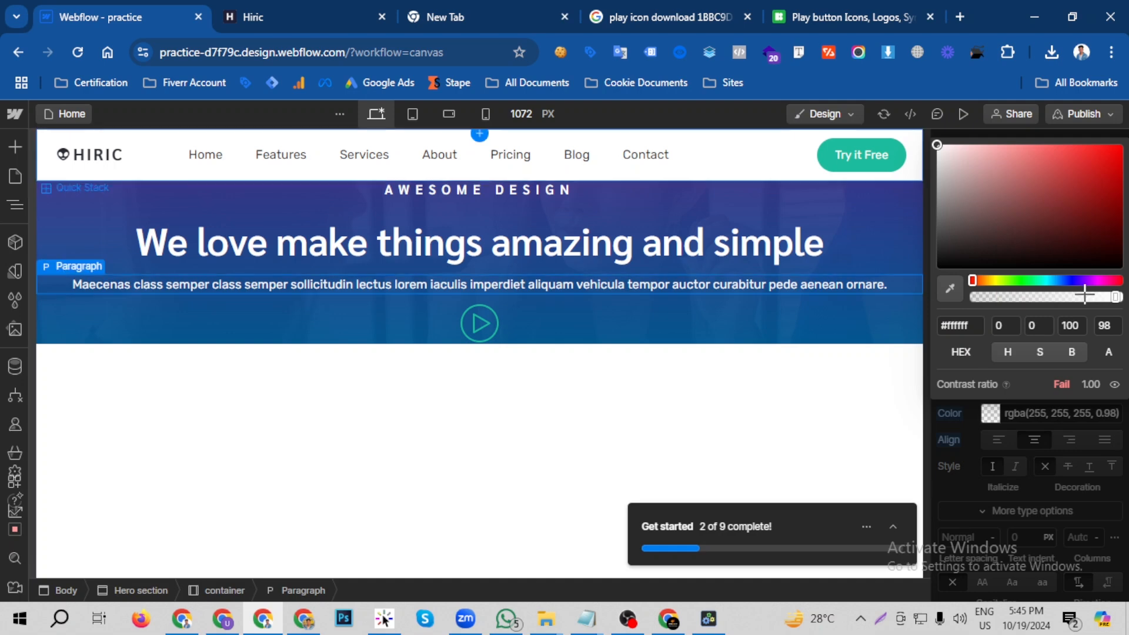
drag(1115, 298, 1071, 298)
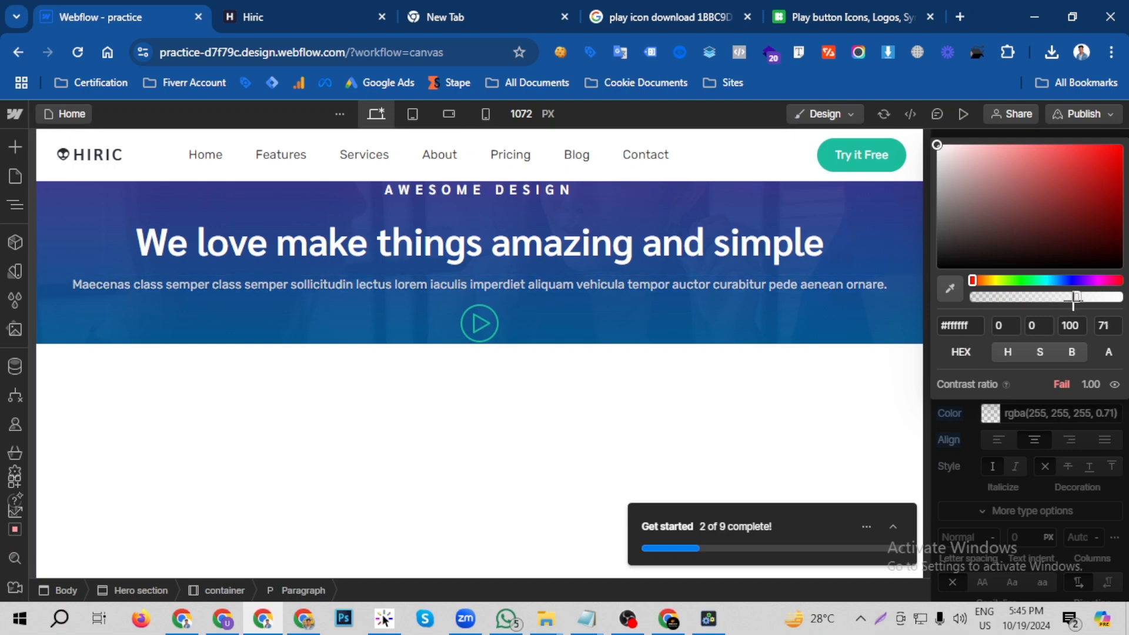
click(963, 441)
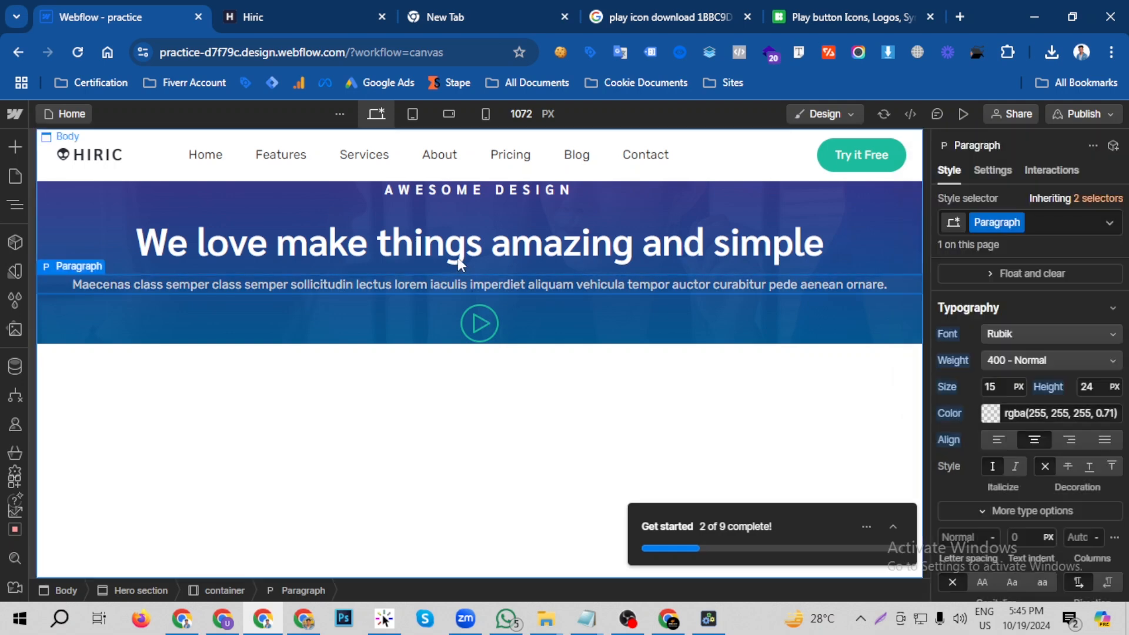
- Compare the heading spacing with the Hiric page and set the Webflow hero heading's top margin to 0
click(299, 9)
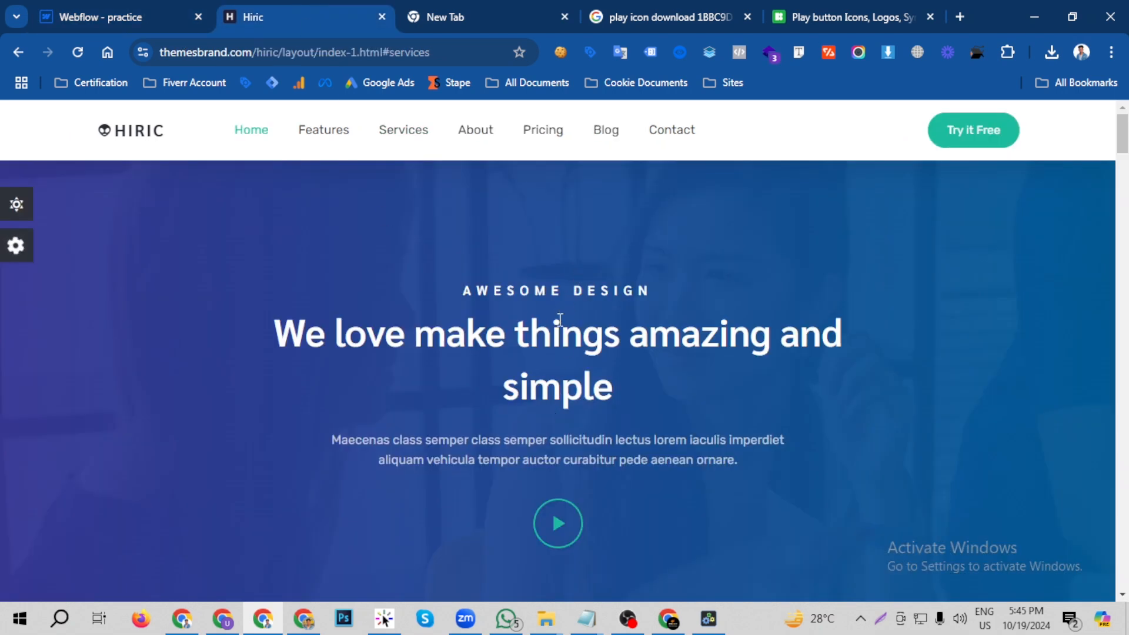
click(156, 9)
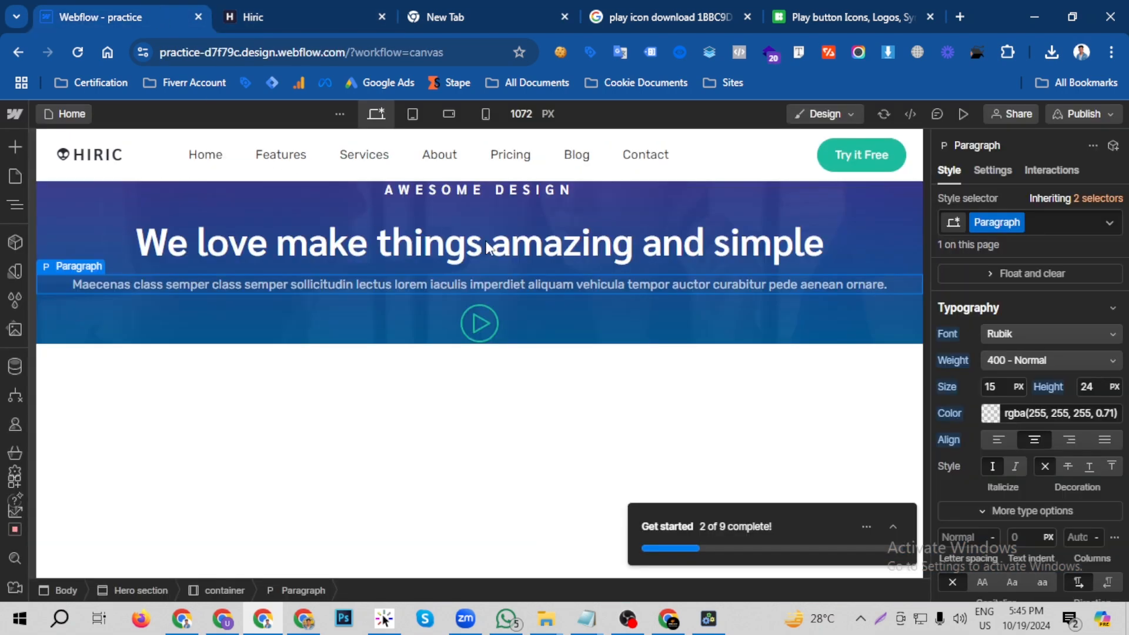
click(538, 227)
scroll(1011, 368, up, 5)
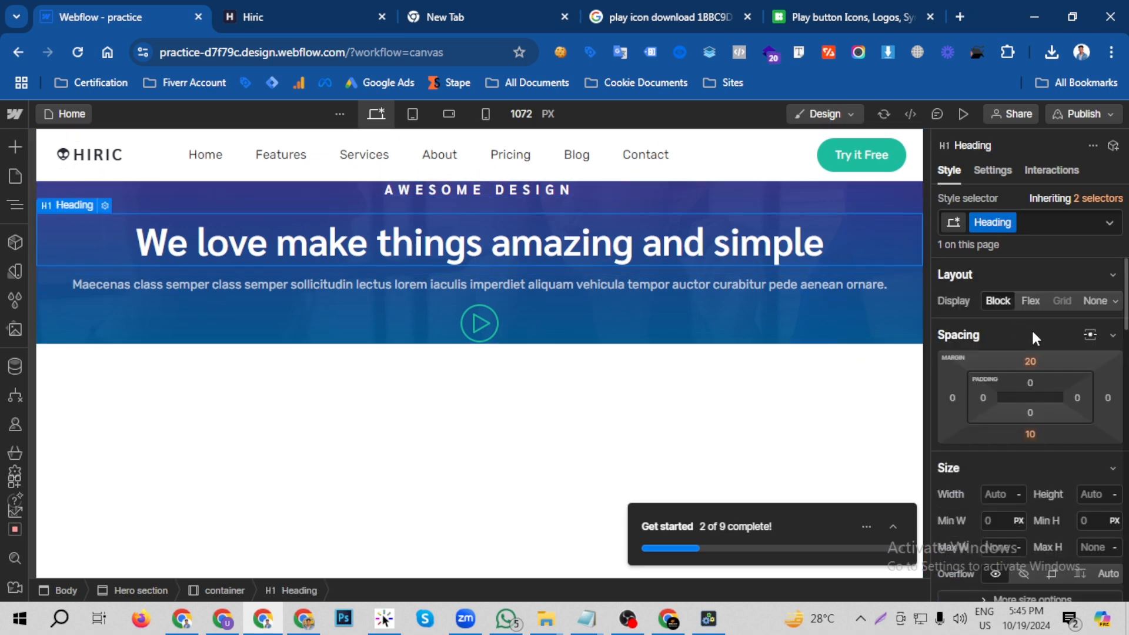
click(1030, 362)
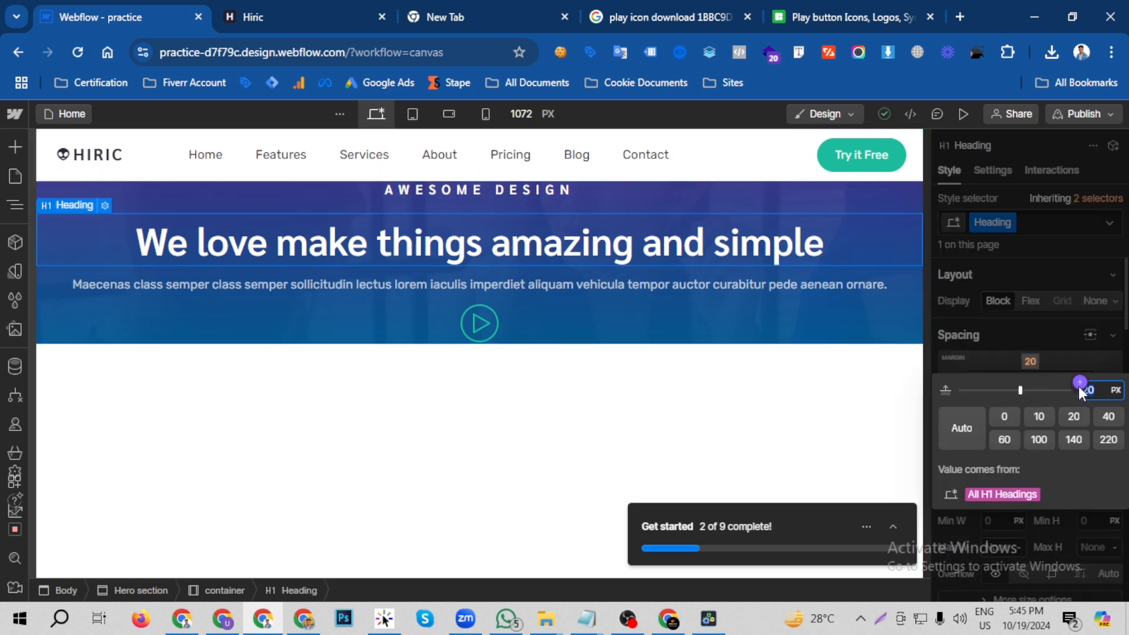
text(0)
key(Return)
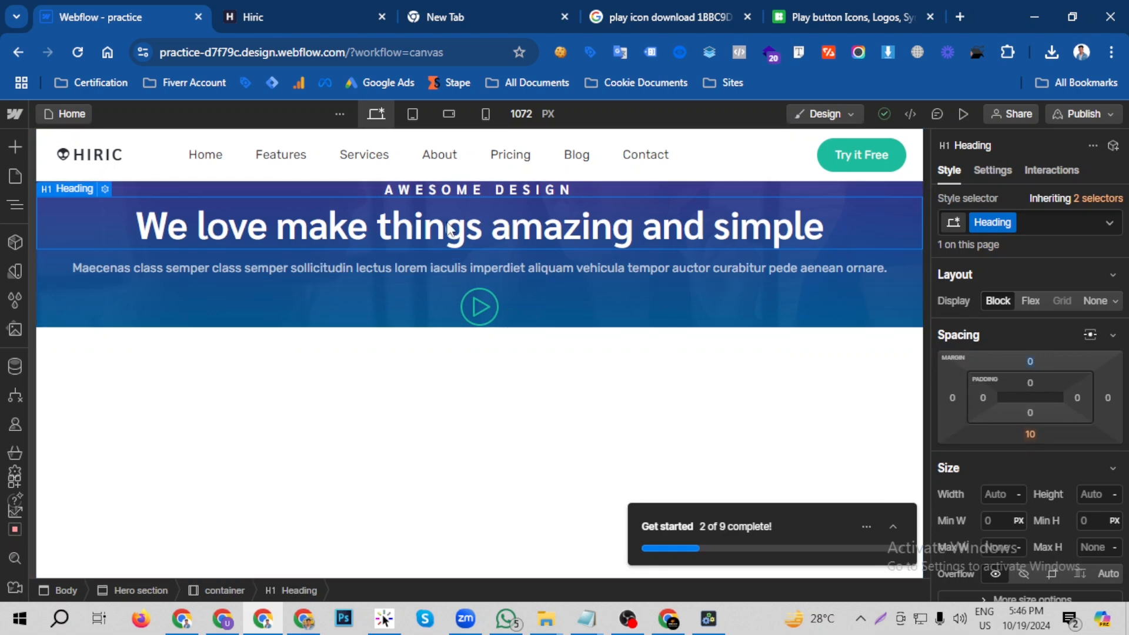
- Preview the Webflow page and compare the spacing of its hero text elements with the Hiric page
click(15, 204)
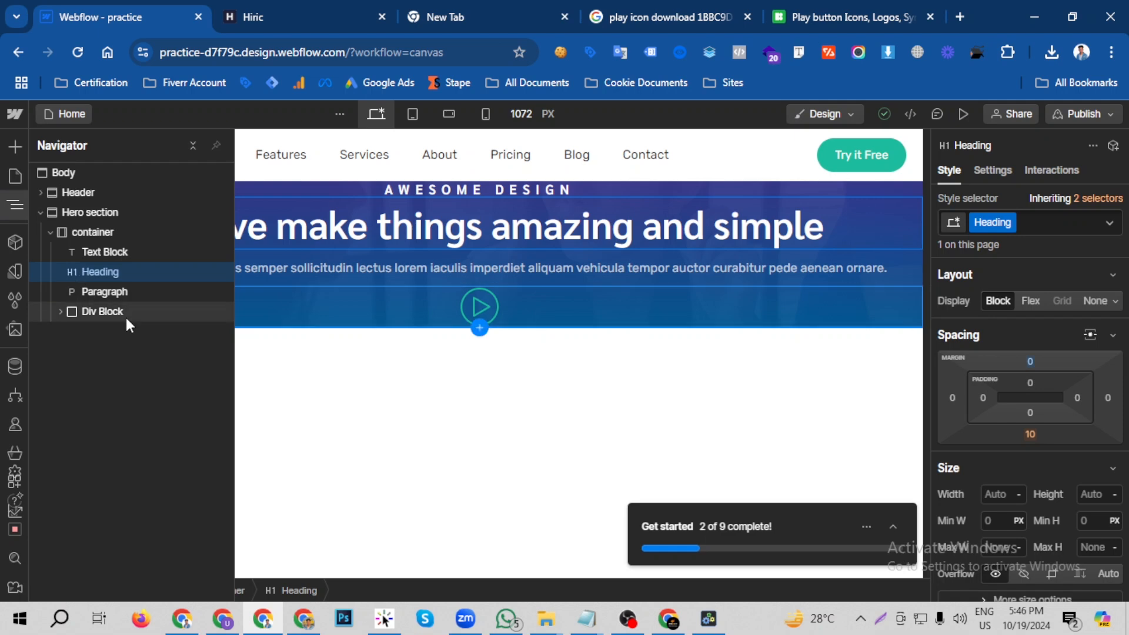
click(124, 252)
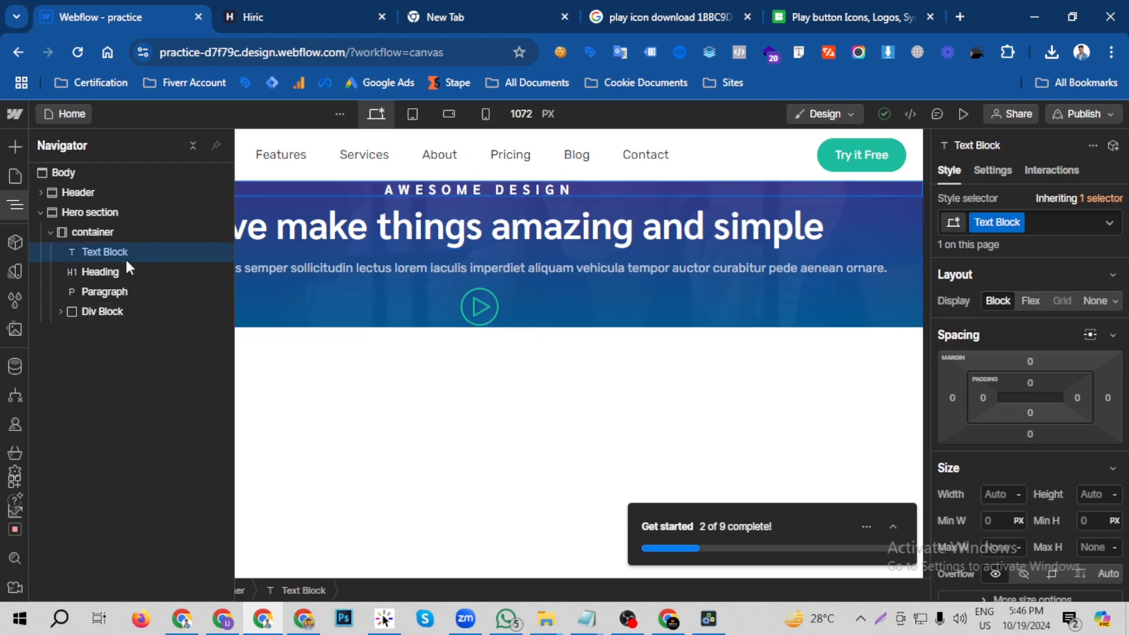
click(127, 269)
click(553, 226)
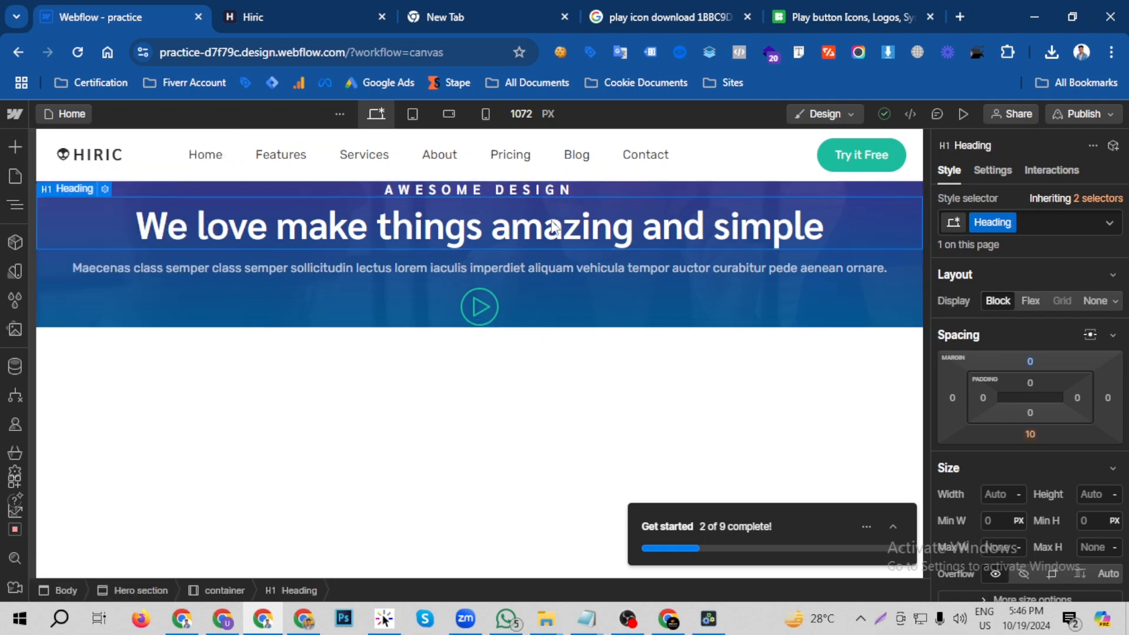
click(956, 114)
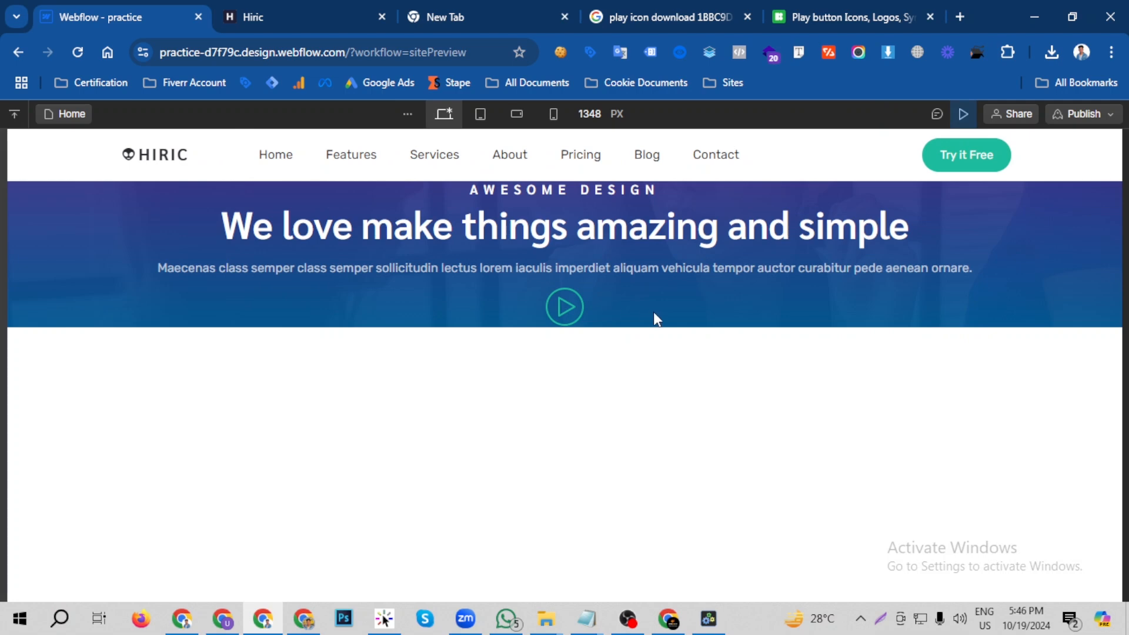
click(259, 16)
click(169, 15)
click(290, 9)
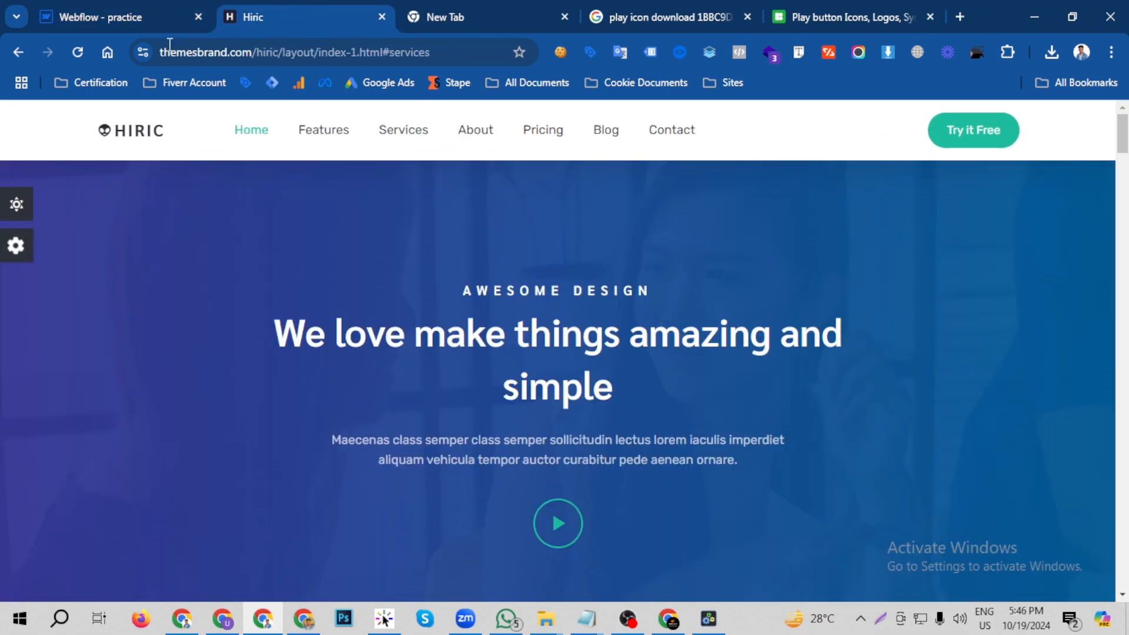
click(169, 17)
click(963, 114)
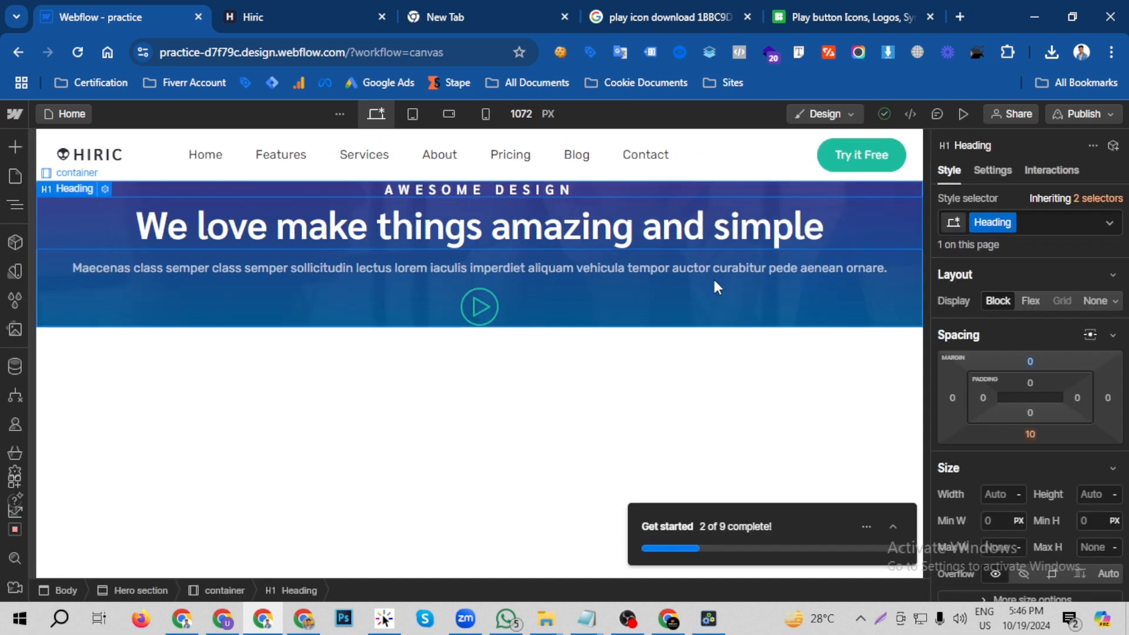
click(309, 2)
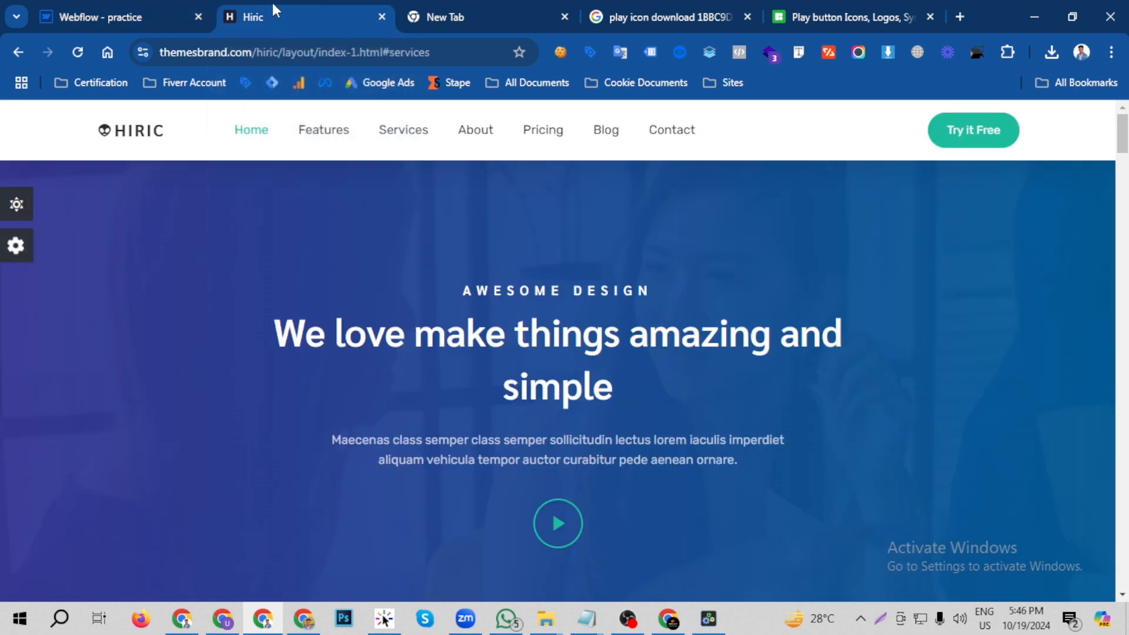
click(176, 11)
- Set both the top margin and the top padding of the hero paragraph to 10 px
click(534, 270)
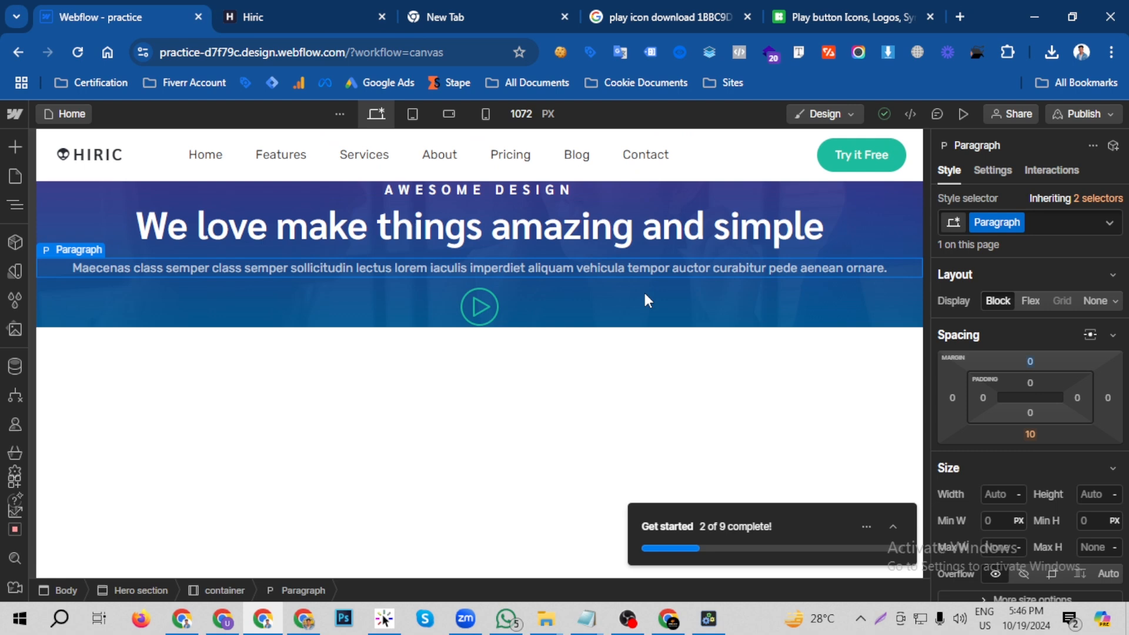
click(1030, 359)
text(1)
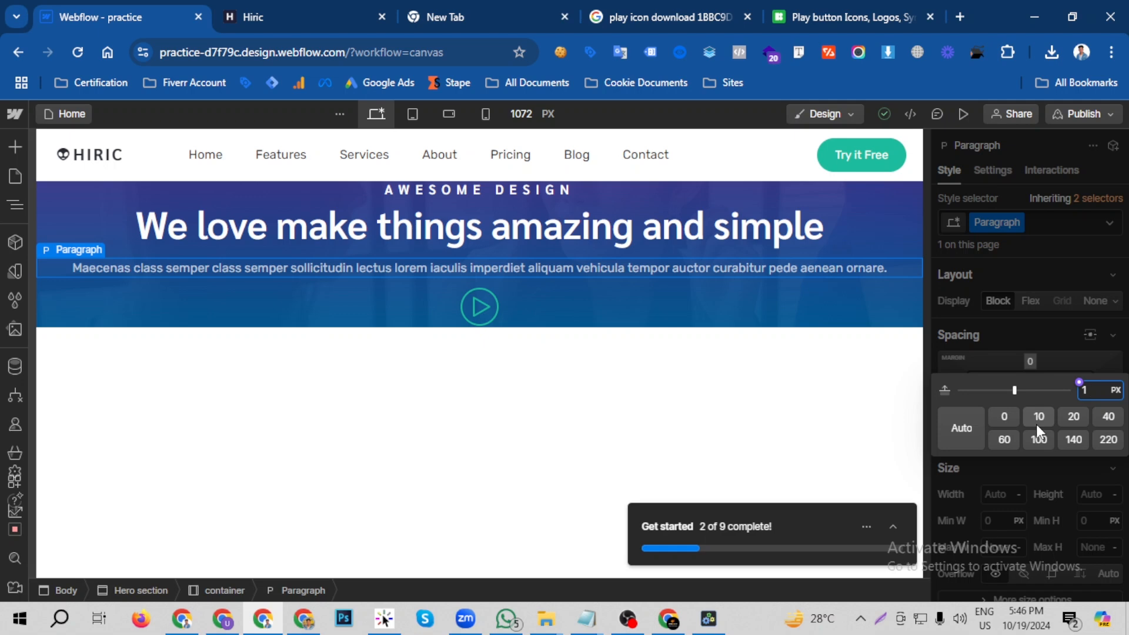
text(0)
key(Return)
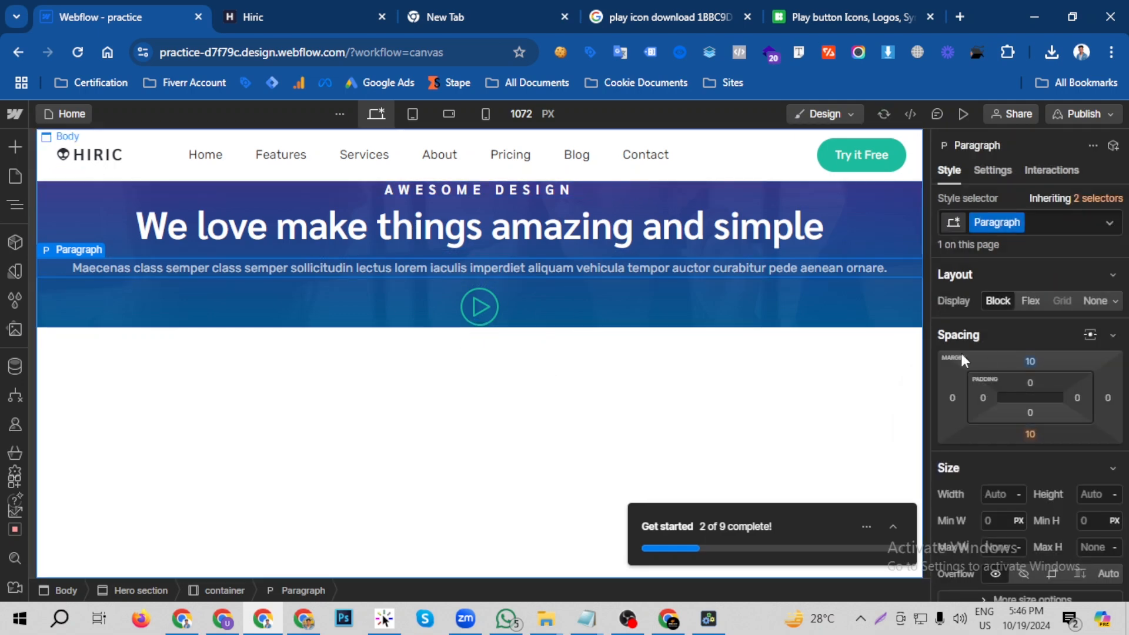
click(1031, 361)
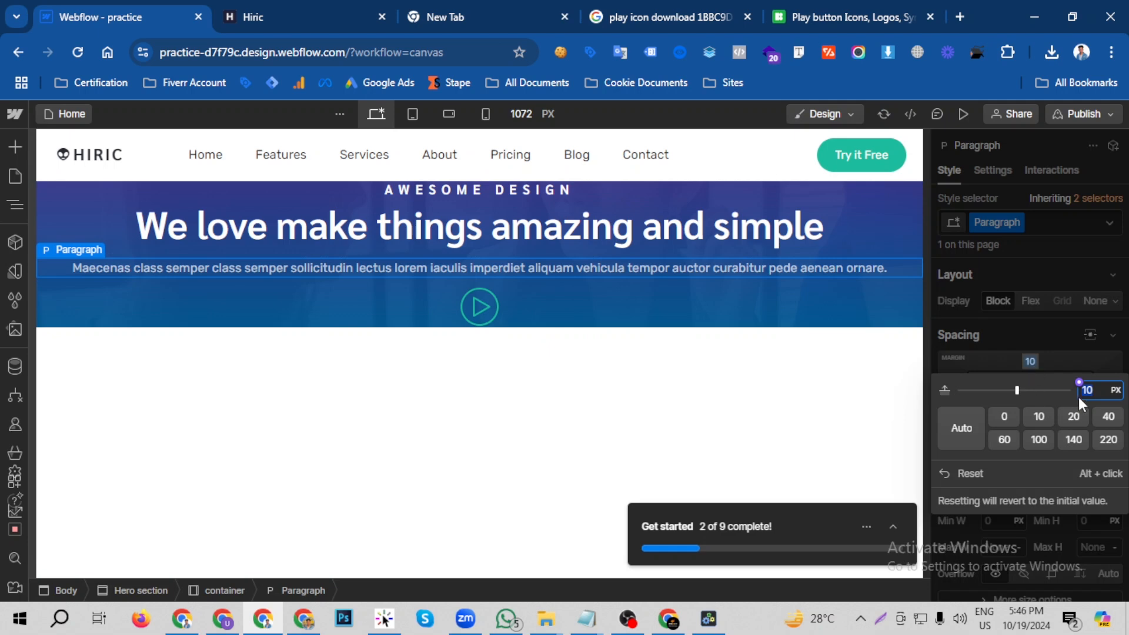
key(Escape)
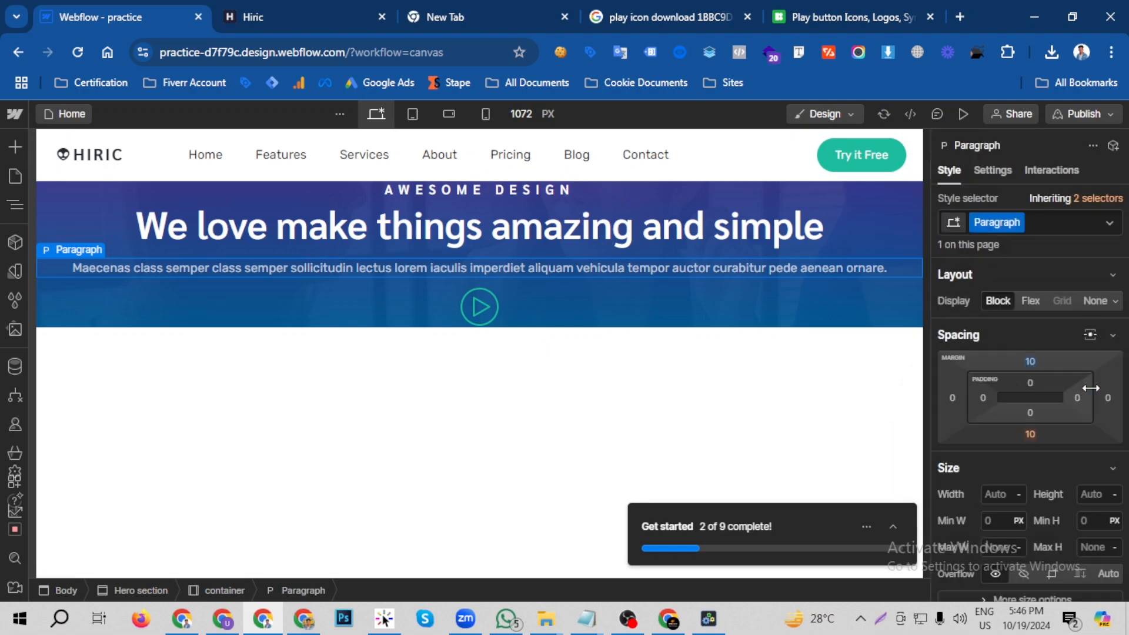
click(1030, 383)
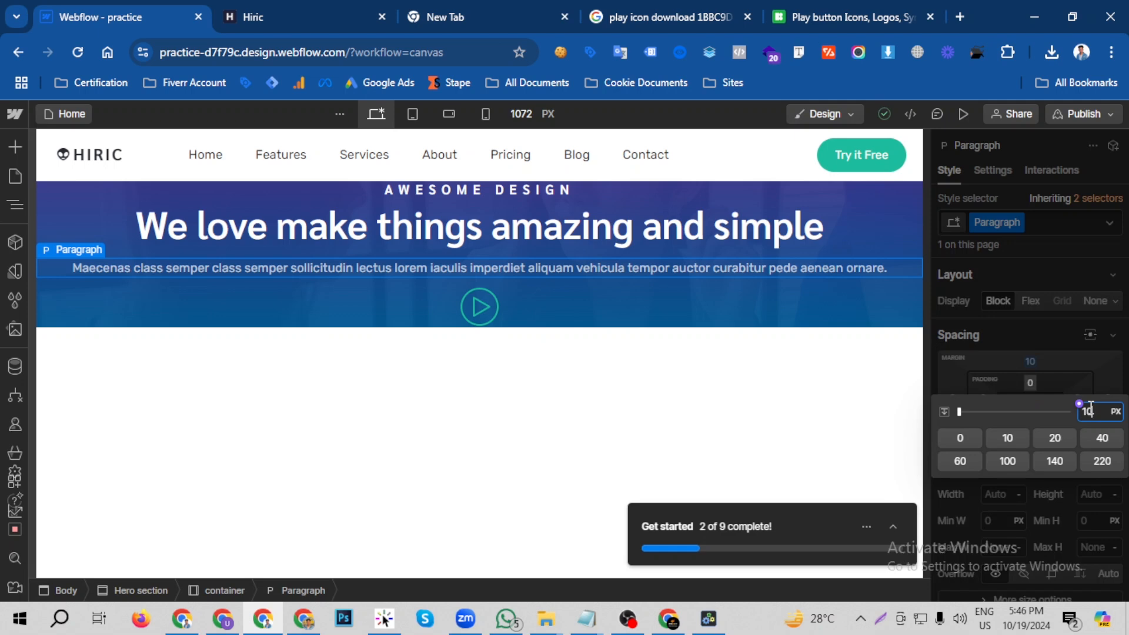
key(Return)
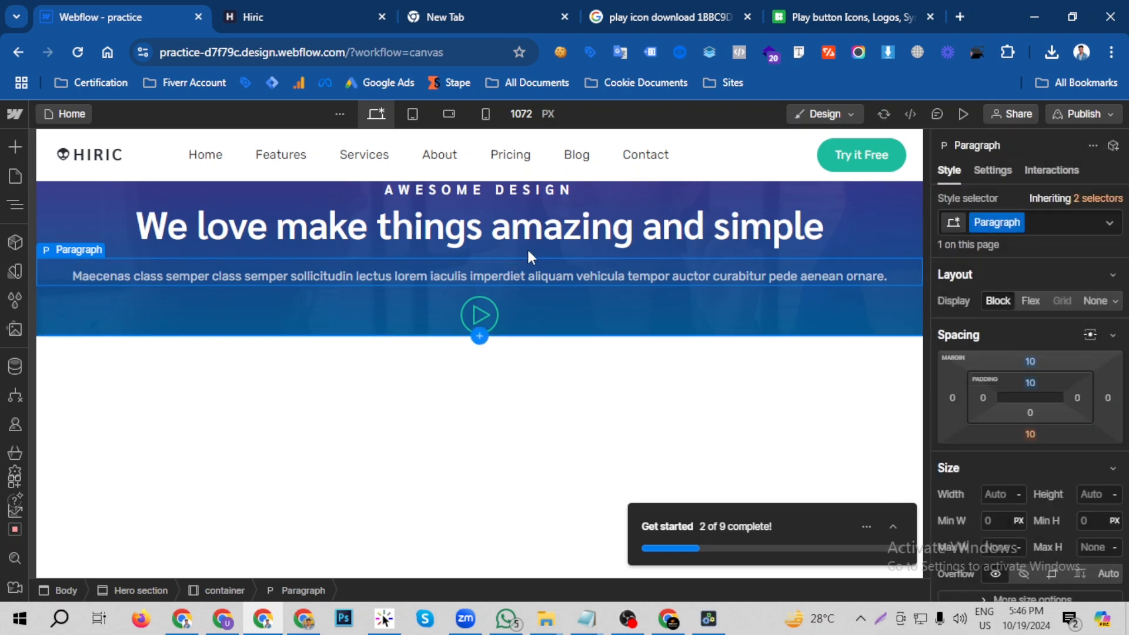
- Set the top padding of the div block around the play icon to 30 px
click(502, 312)
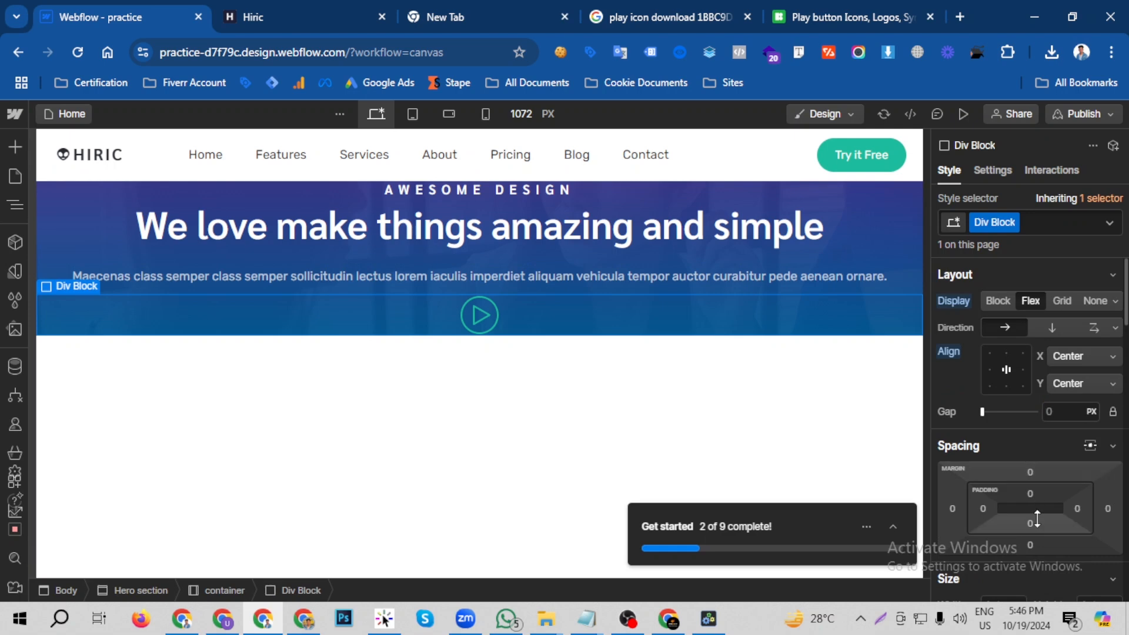
click(1030, 494)
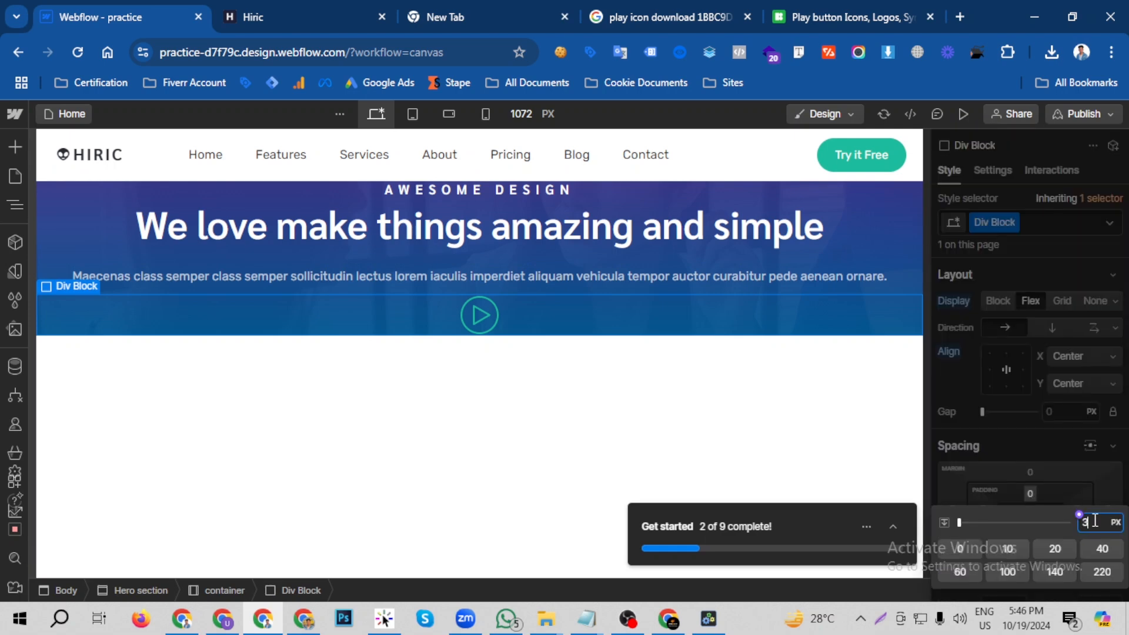
text(30)
key(Return)
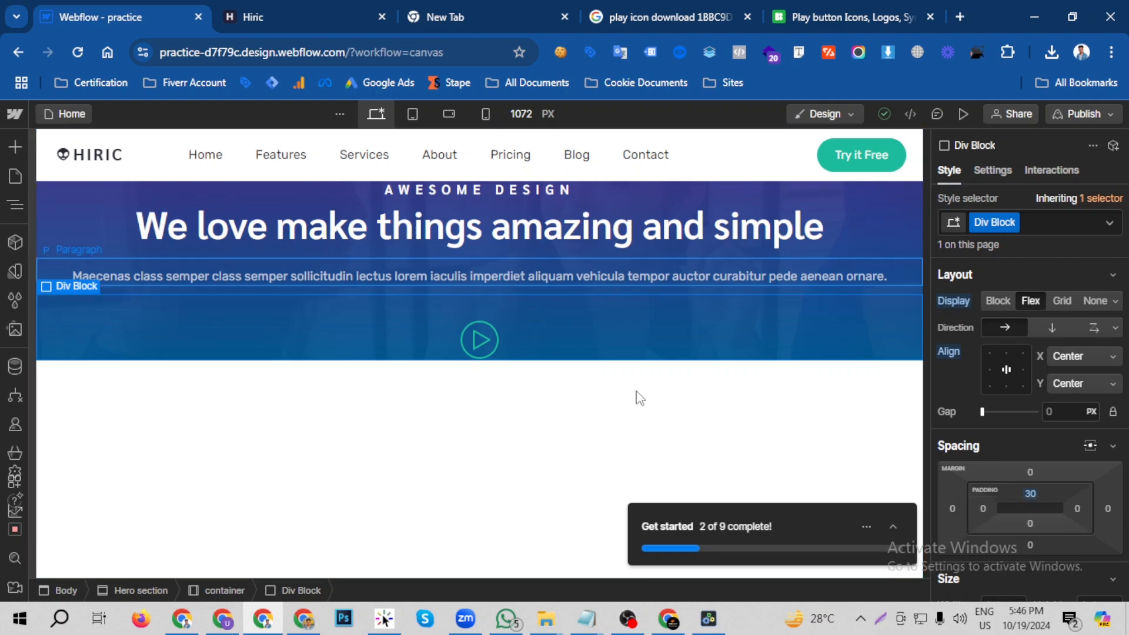
- Check the hero's height on the Hiric page and set the Webflow hero section's top and bottom padding to 300 px
click(269, 12)
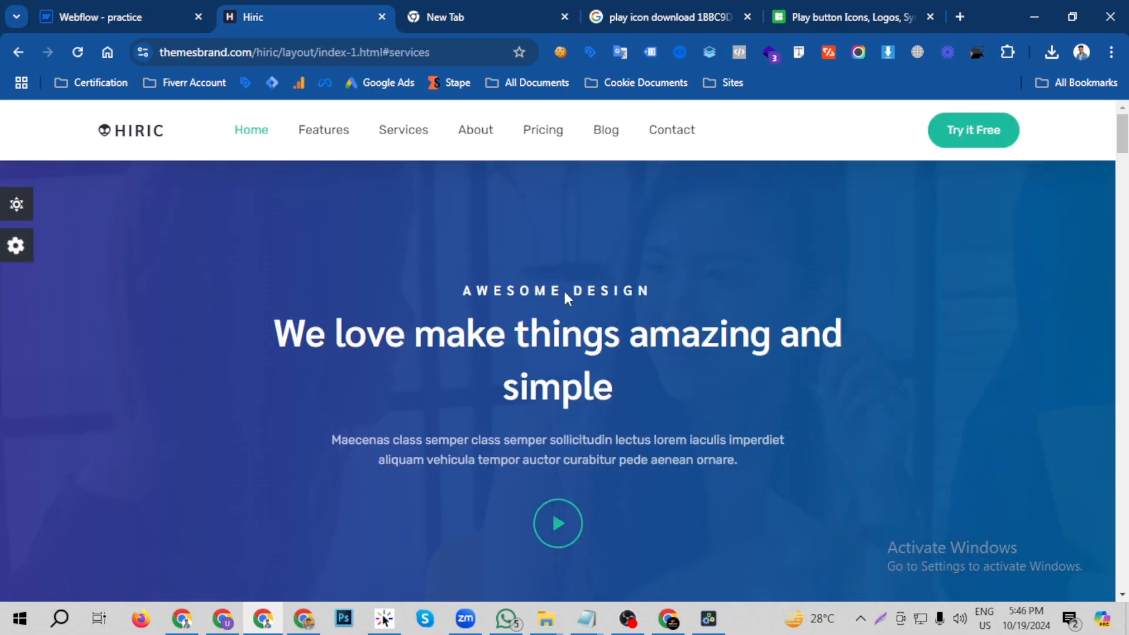
scroll(580, 308, down, 5)
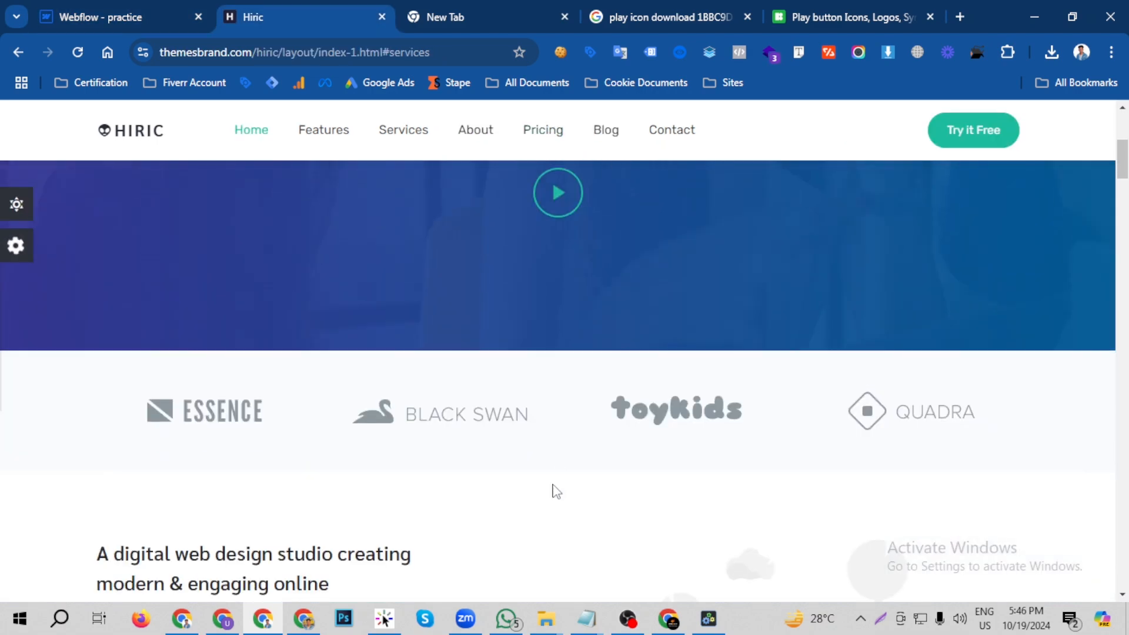
click(80, 8)
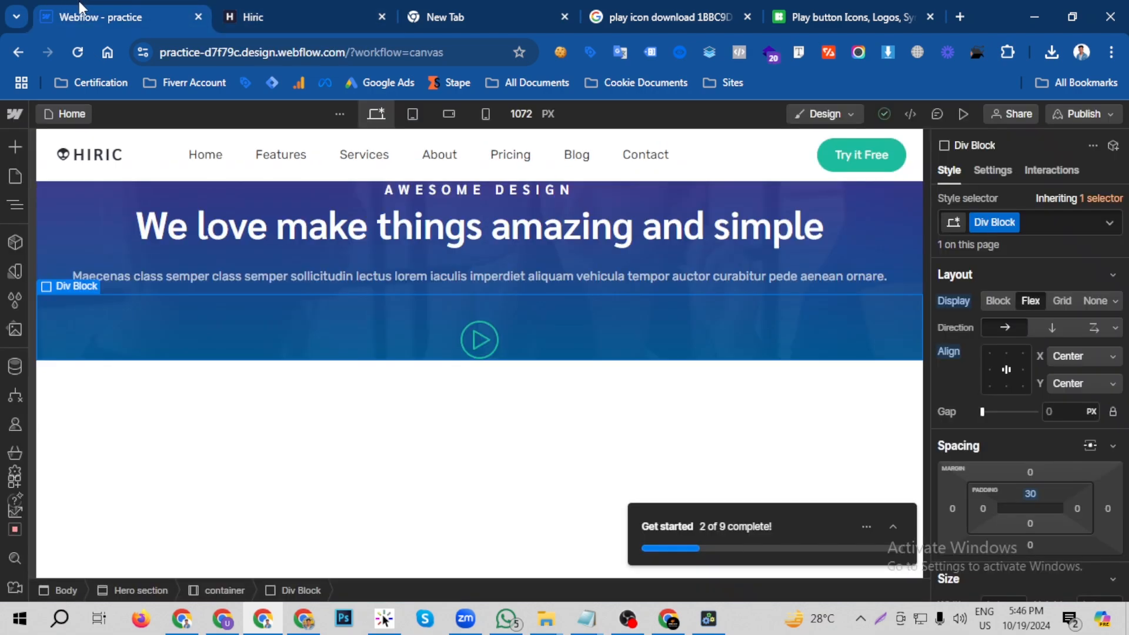
click(15, 210)
click(80, 212)
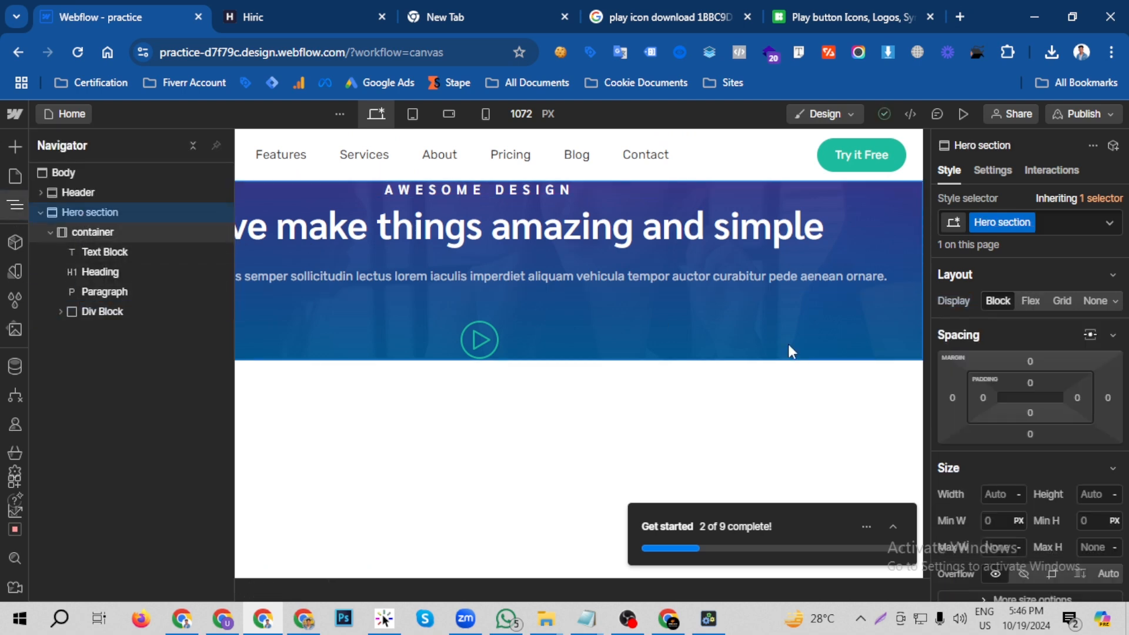
click(1030, 381)
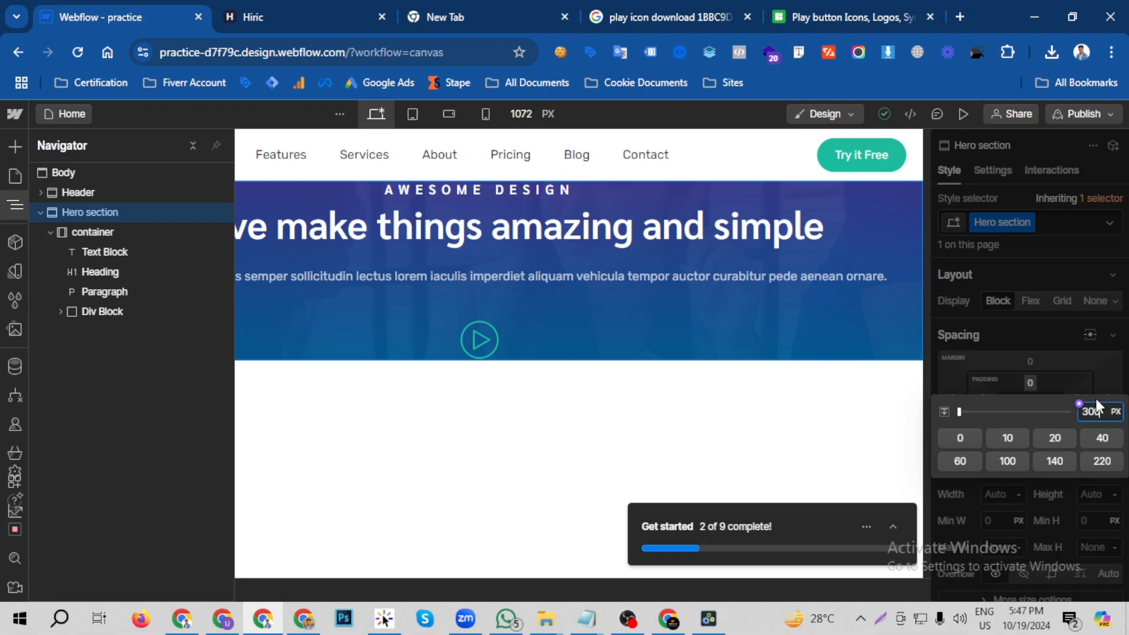
text(300)
key(Return)
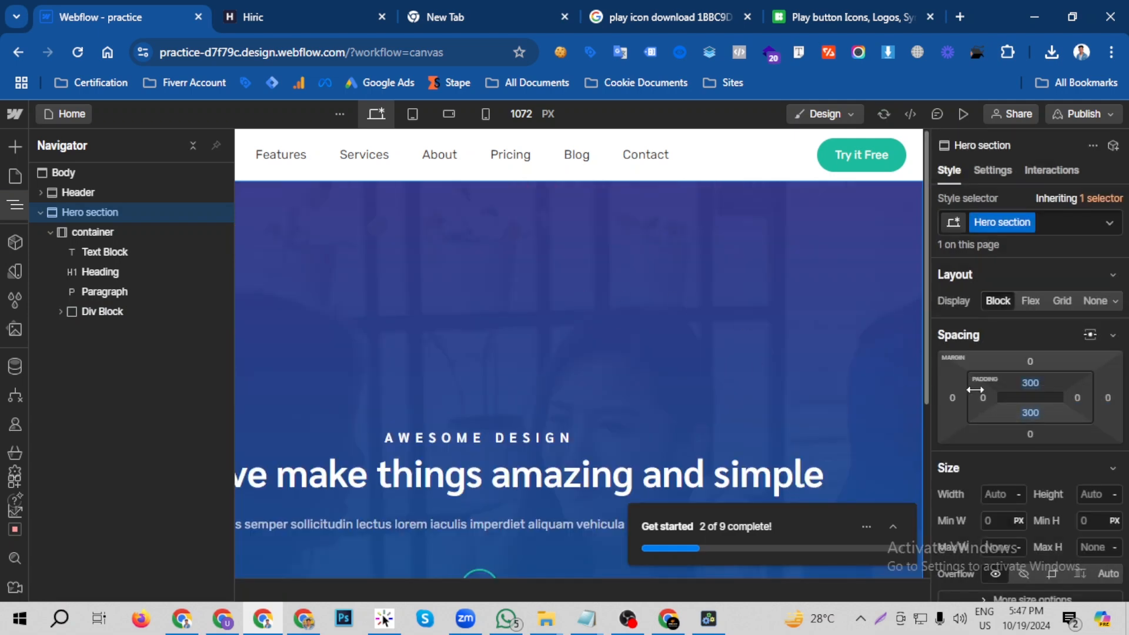
- Measure the gap above AWESOME DESIGN on the Hiric page and set the Webflow hero section's top and bottom padding to 150 px
click(1028, 382)
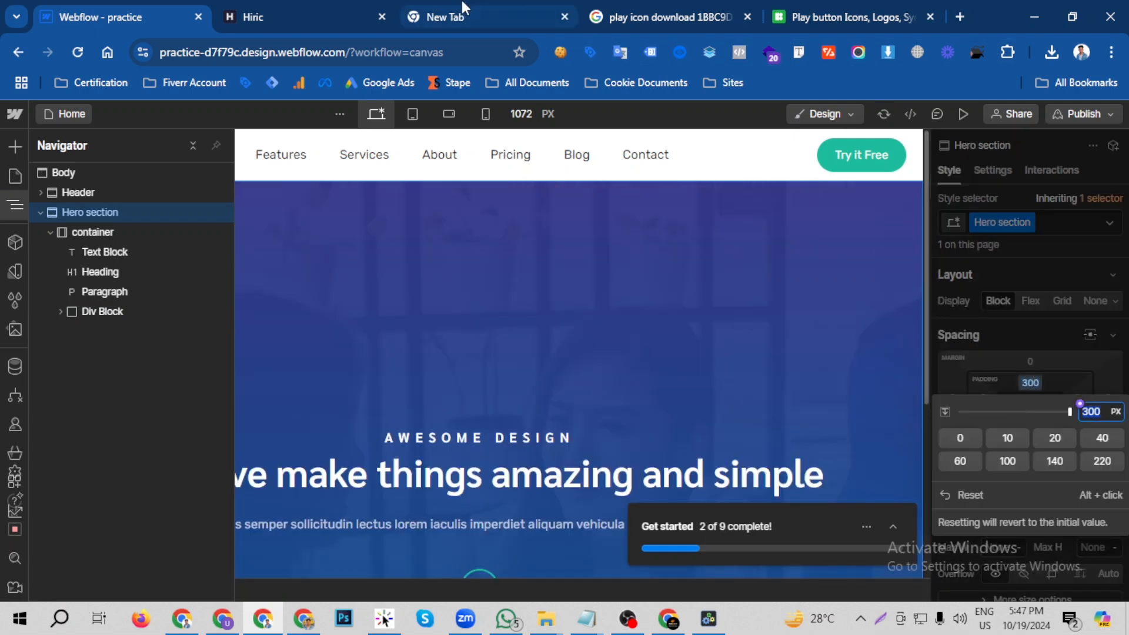
click(344, 2)
scroll(542, 346, up, 5)
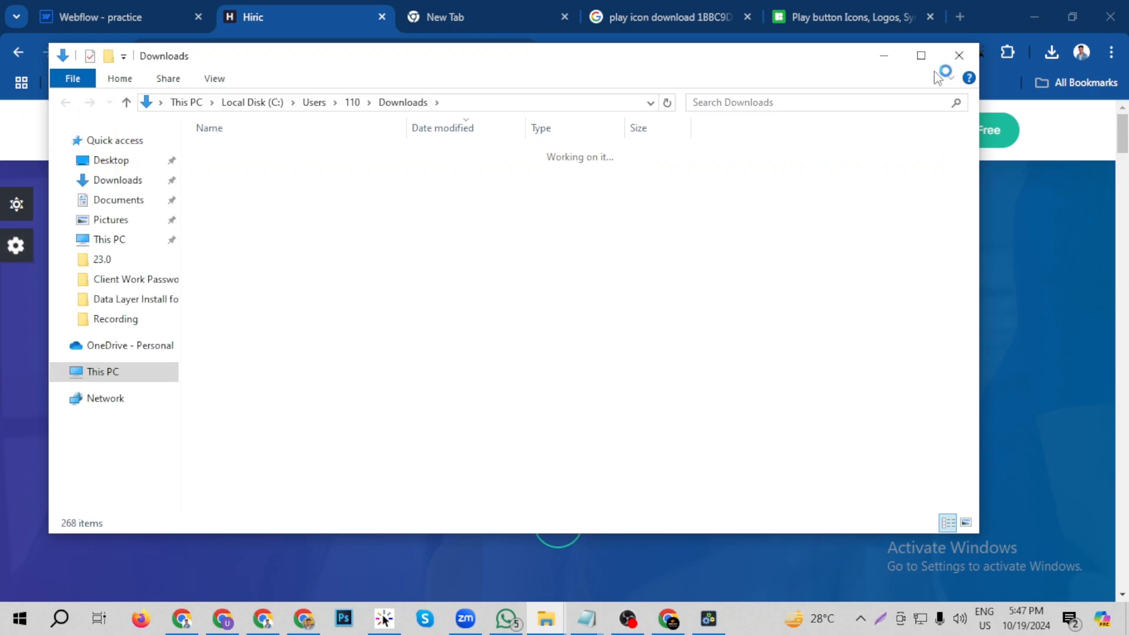
click(955, 60)
click(880, 622)
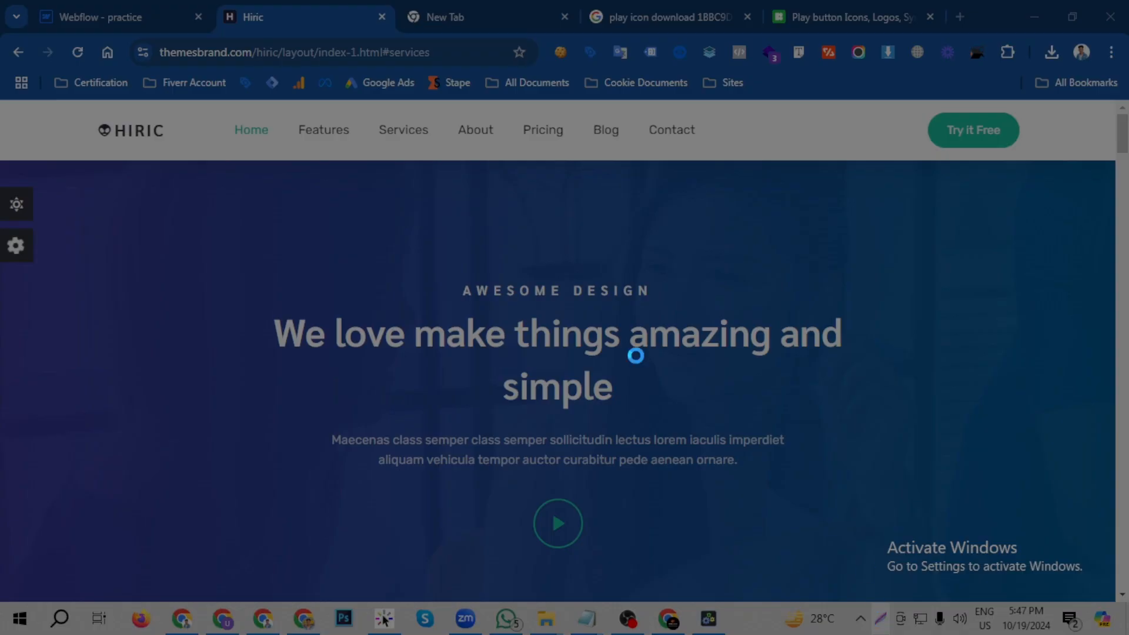
drag(517, 160, 548, 280)
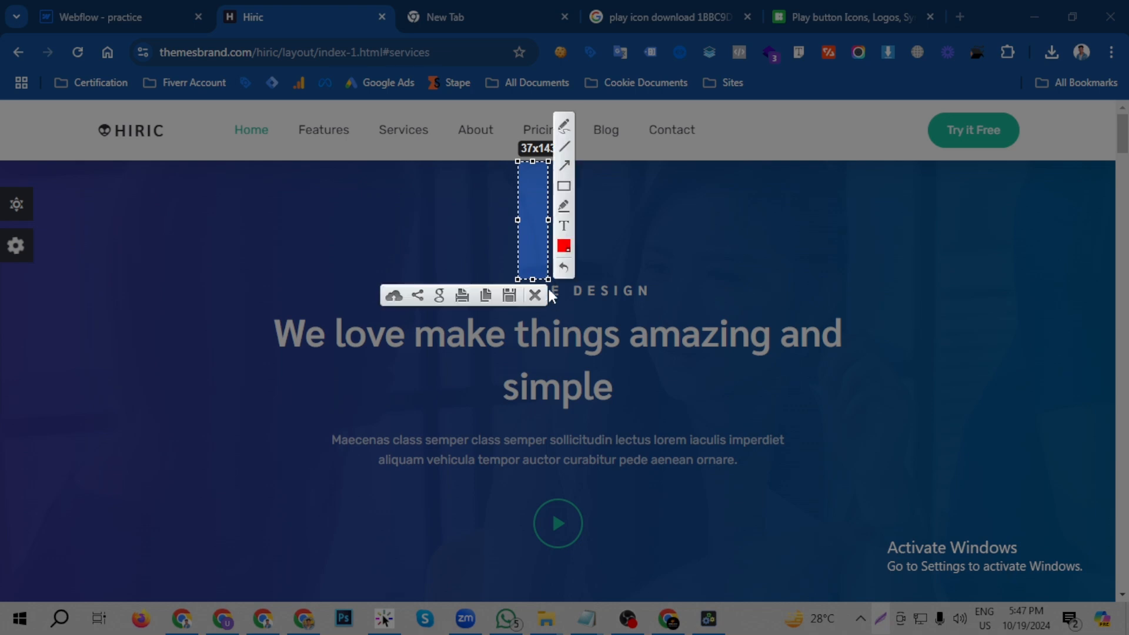
click(536, 295)
click(143, 6)
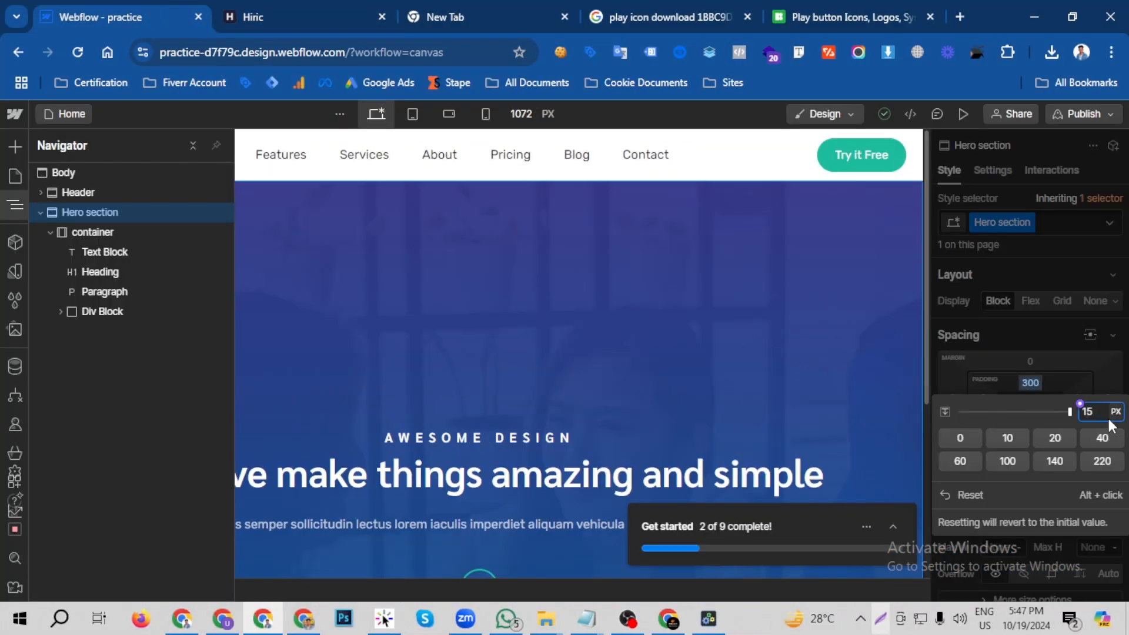
key(Return)
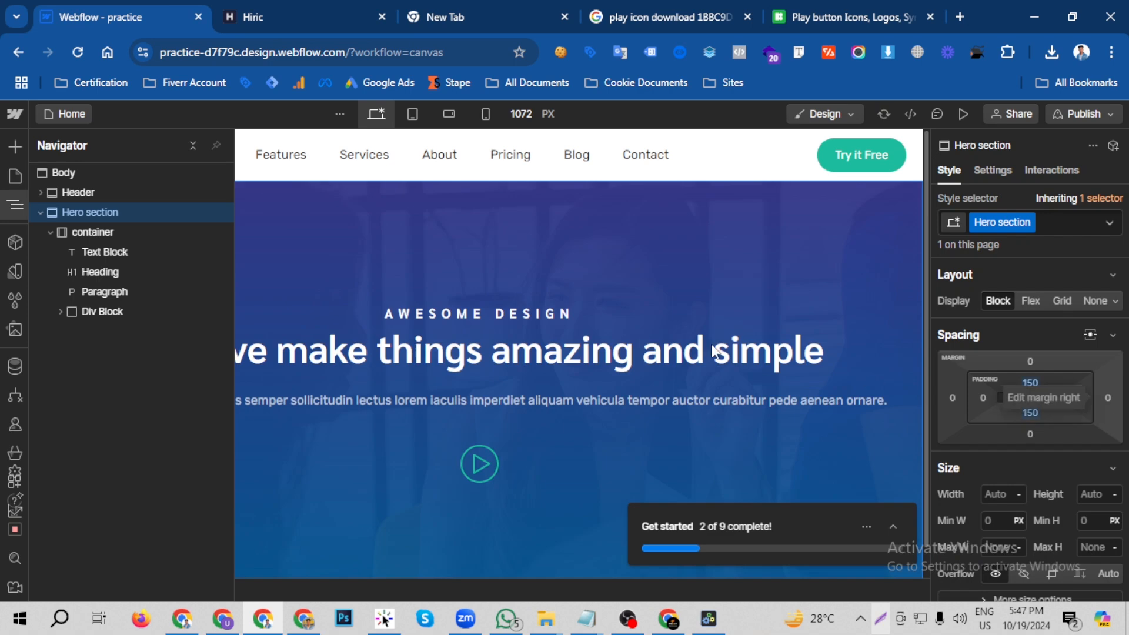
- Preview the Webflow hero section and compare its layout and heading line break with the Hiric page
click(963, 113)
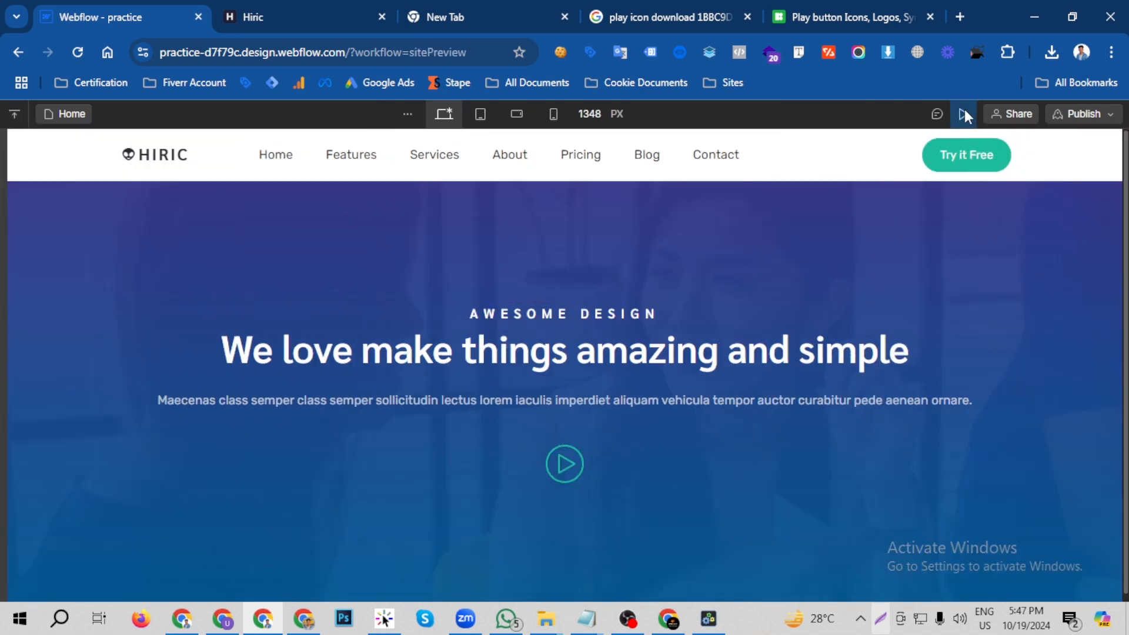
click(291, 7)
scroll(560, 362, down, 4)
scroll(597, 335, up, 4)
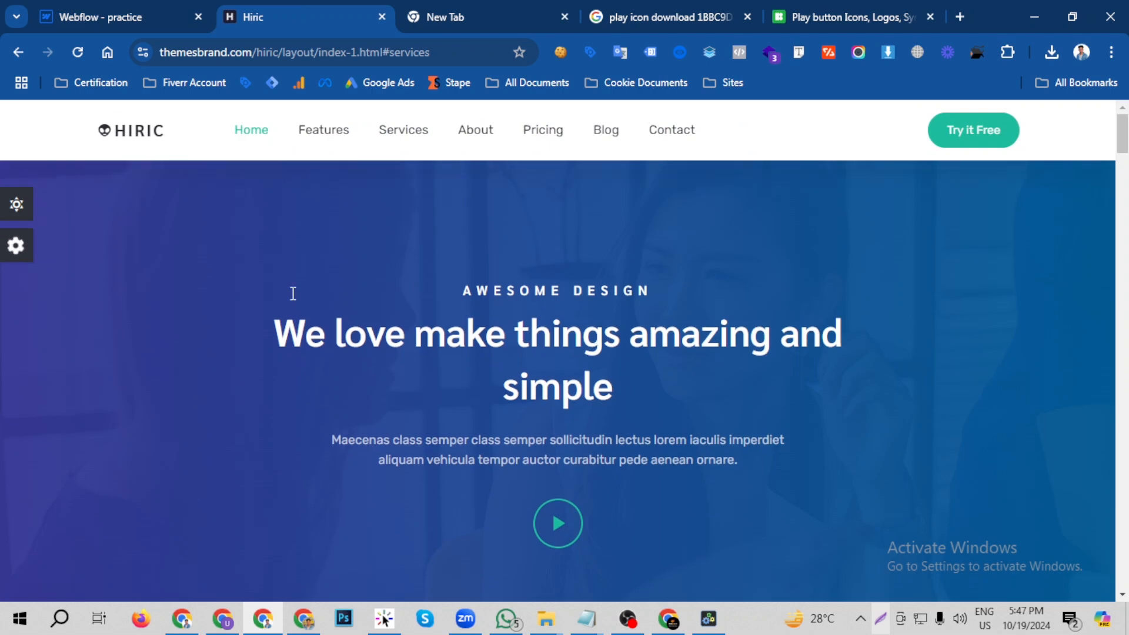
click(150, 13)
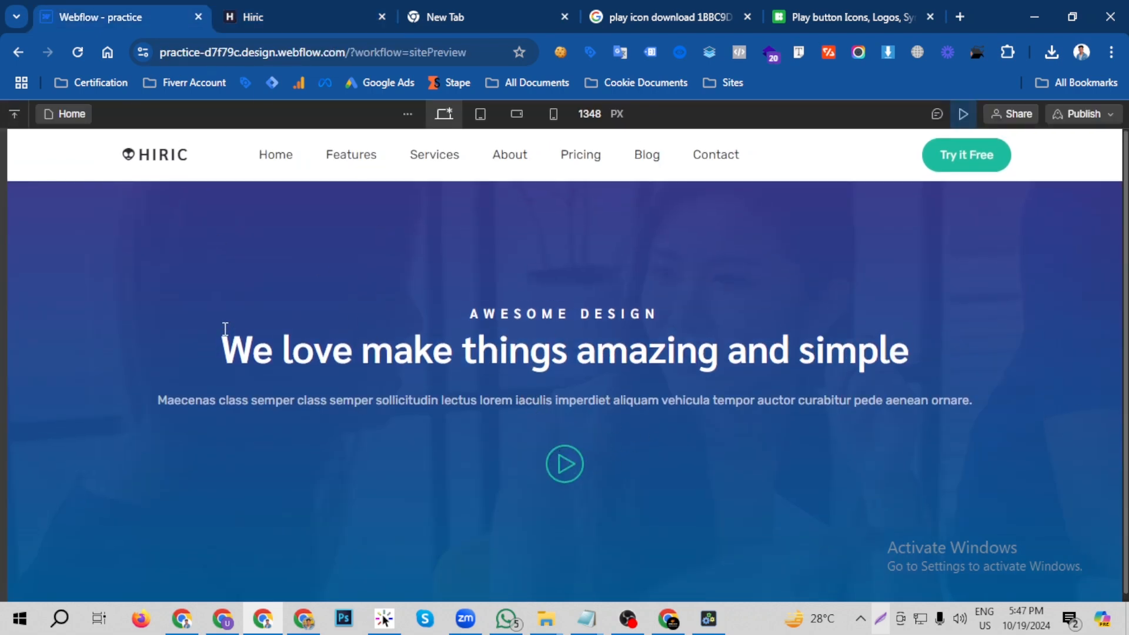
click(283, 8)
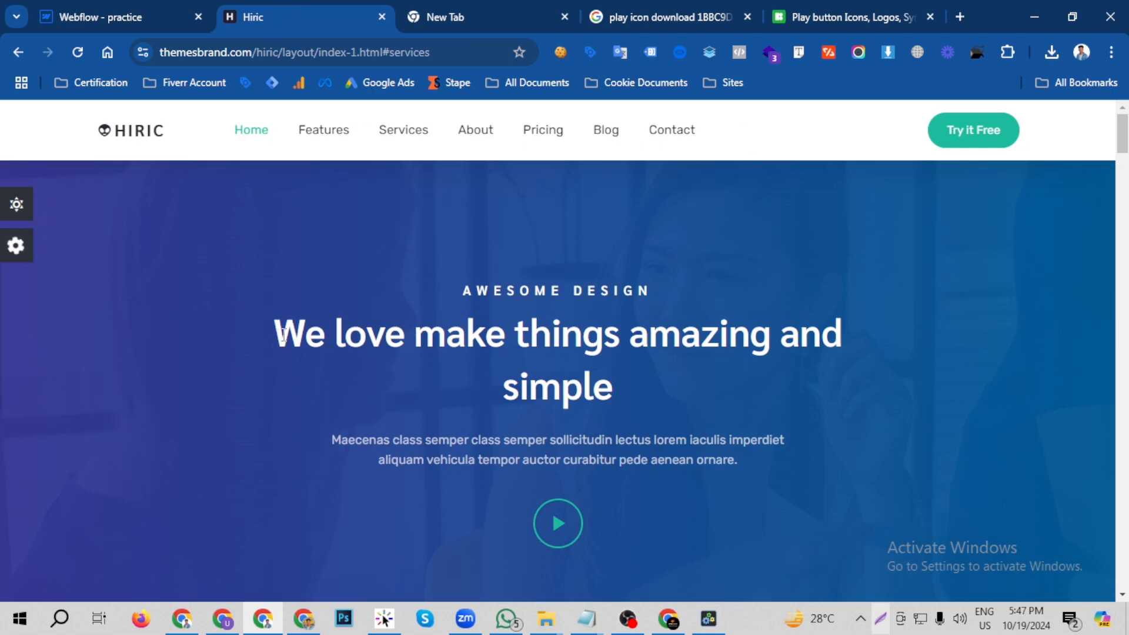
double_click(515, 388)
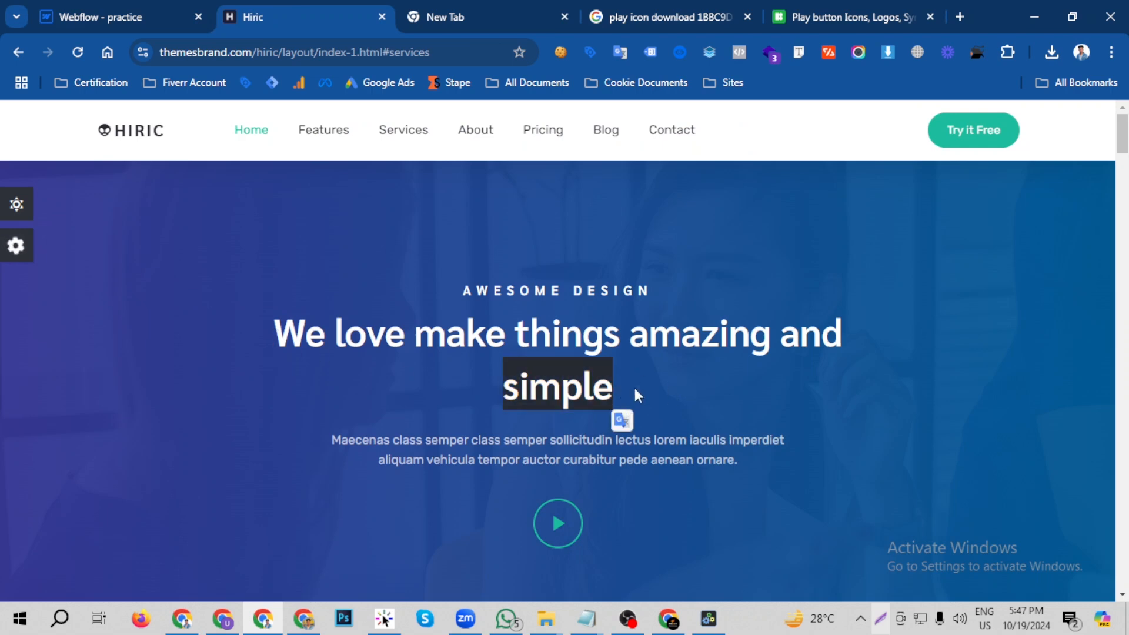
drag(866, 338, 823, 338)
click(824, 338)
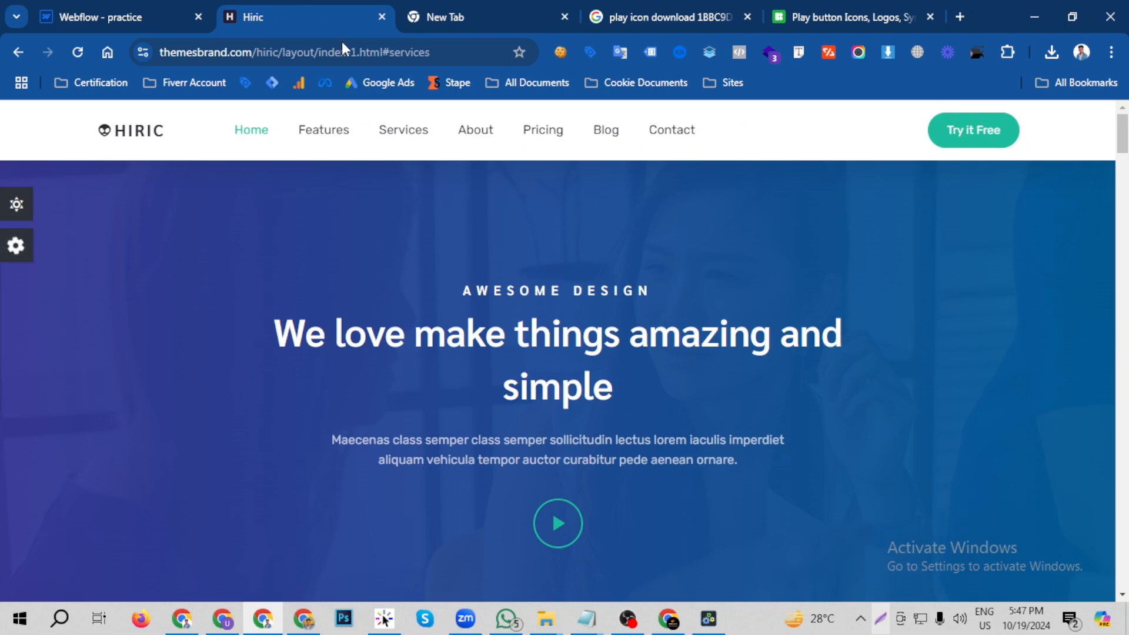
- Set the left and right padding of the Webflow hero heading to 176 px so that "simple" wraps onto a second line
click(191, 11)
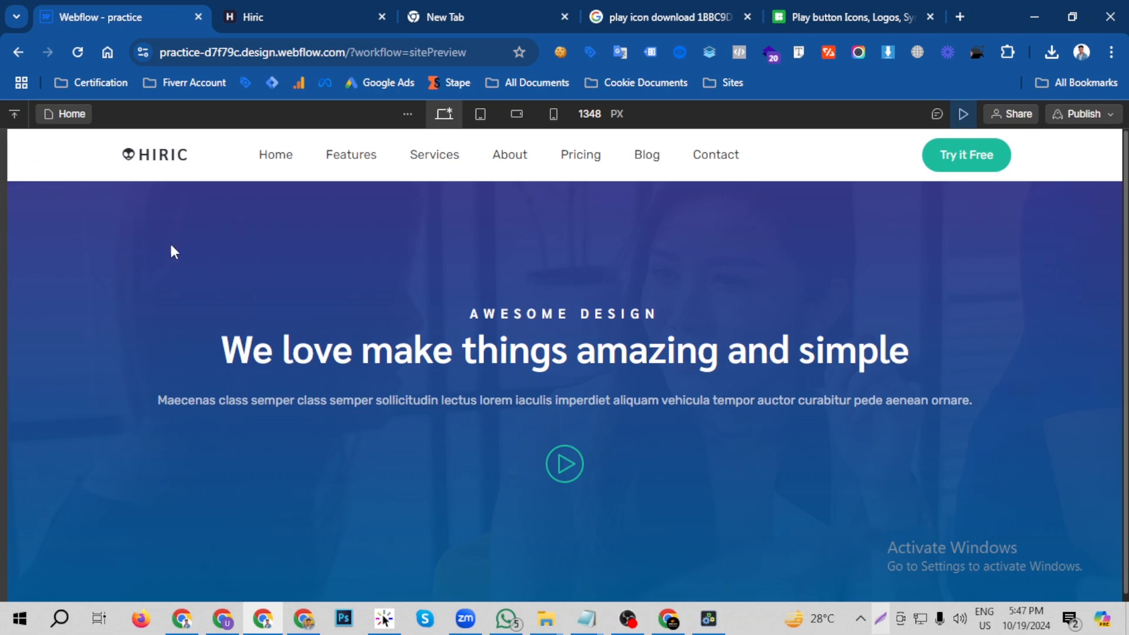
click(963, 114)
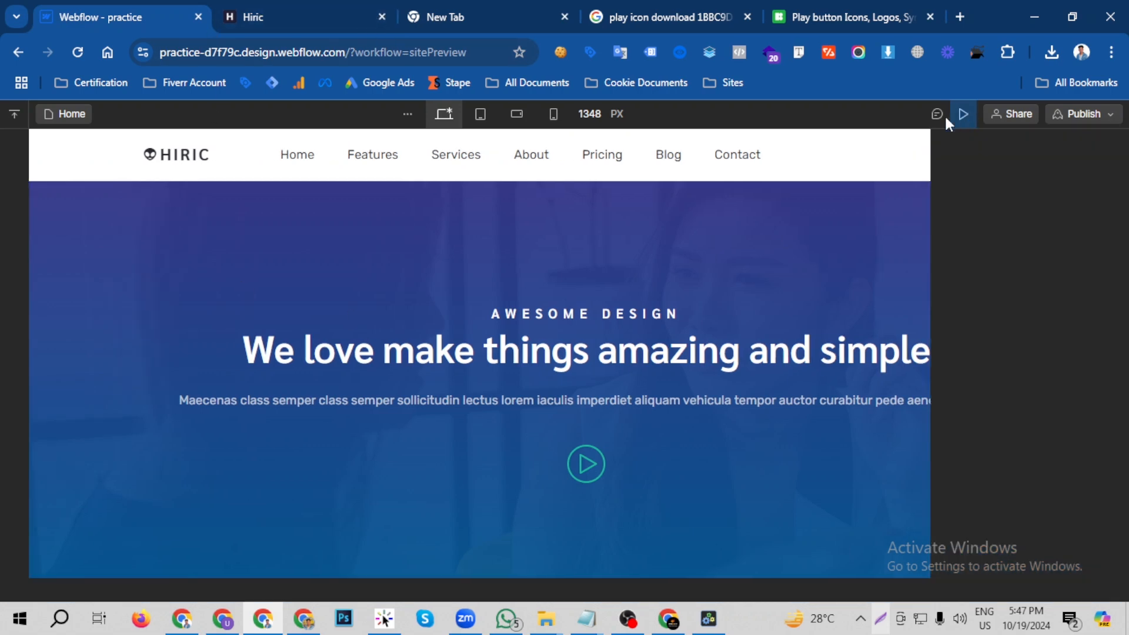
click(750, 360)
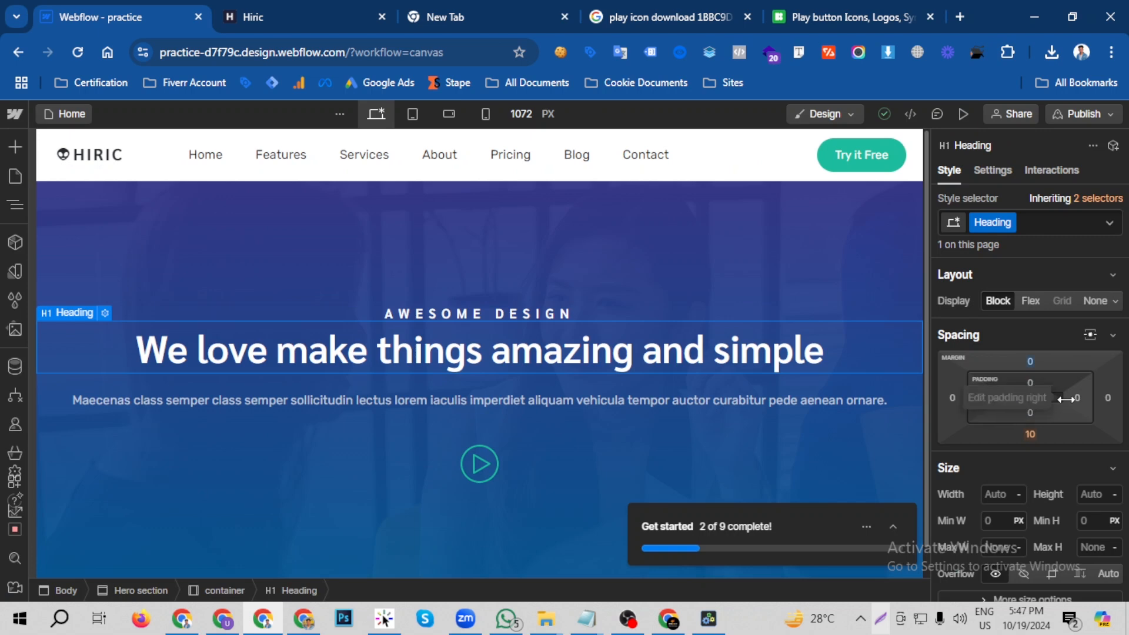
drag(1045, 402, 1020, 405)
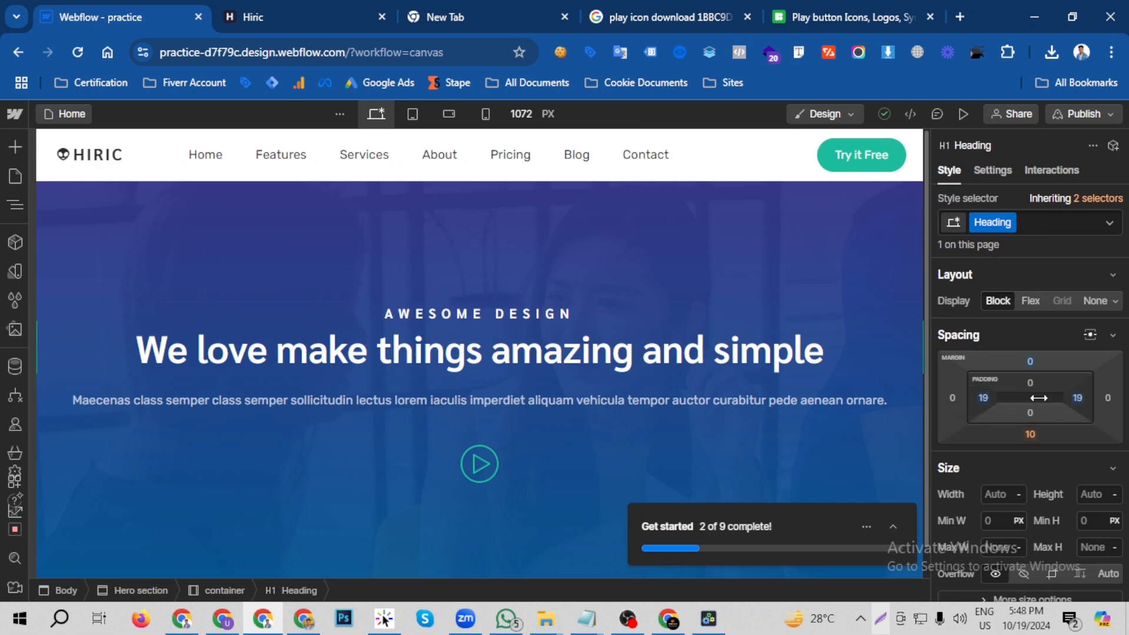
drag(1031, 400, 951, 406)
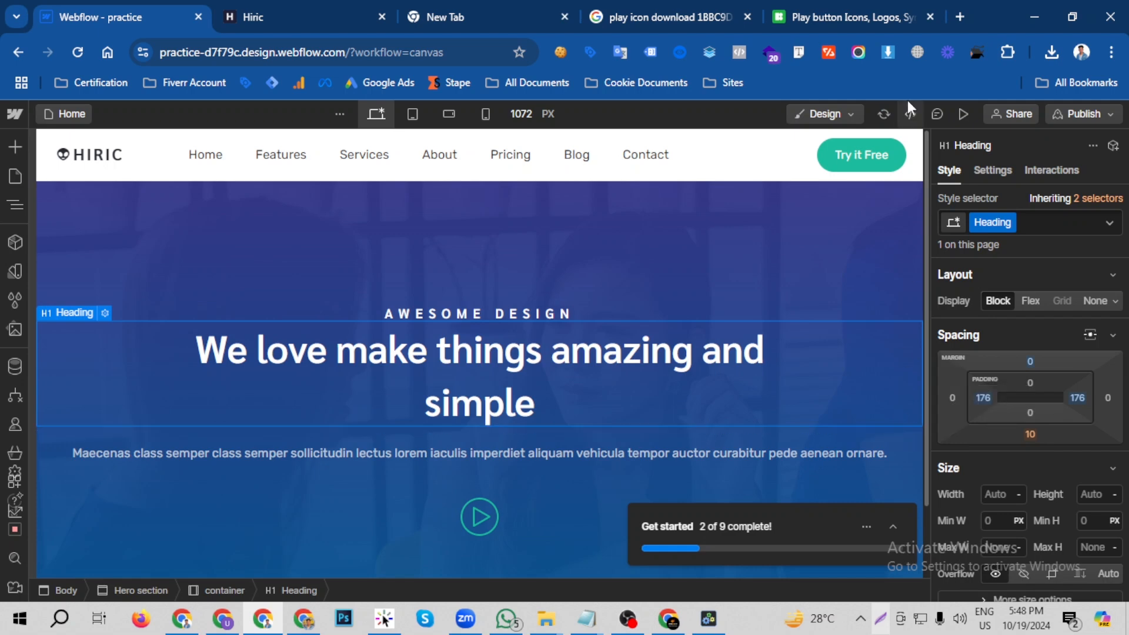
- Preview the Webflow page and compare the hero's heading wrap and background with the Hiric page
click(958, 112)
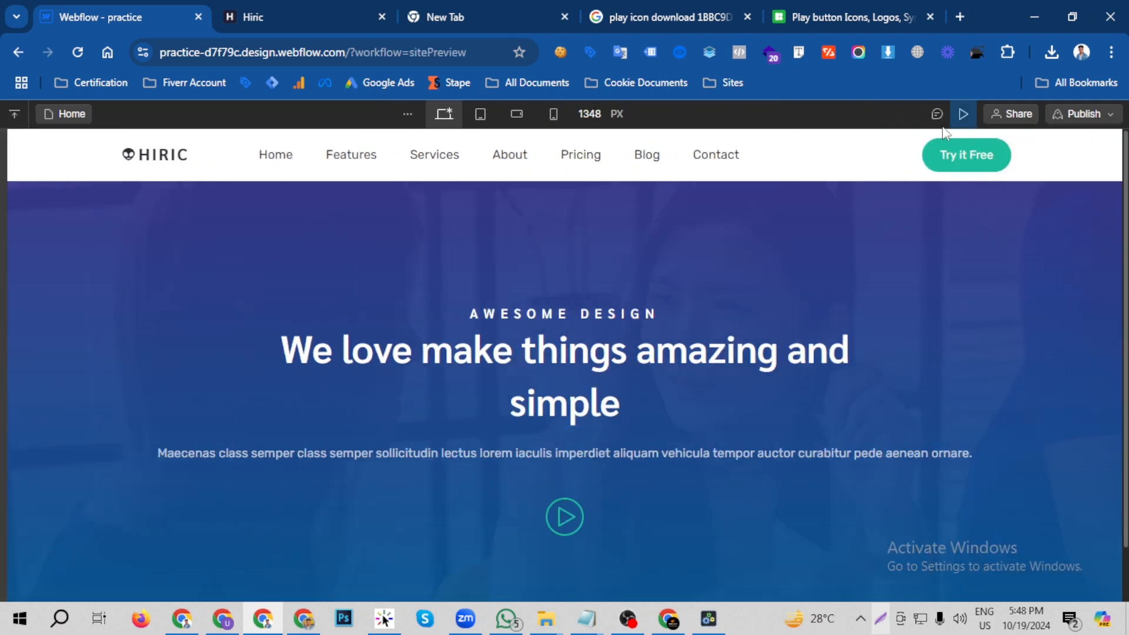
click(337, 5)
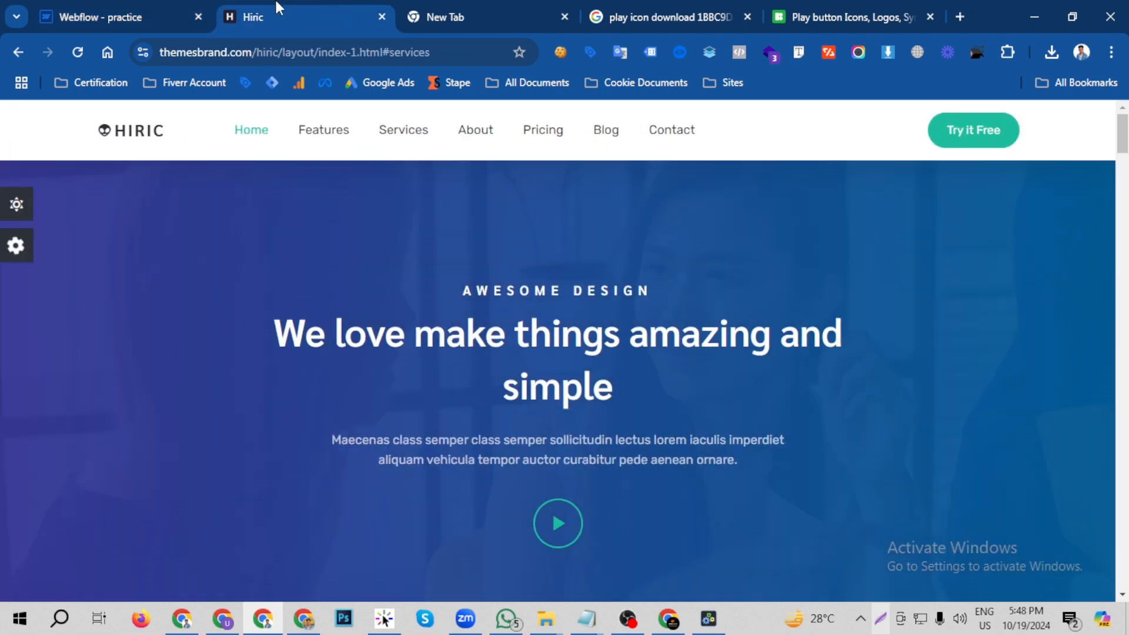
click(137, 7)
click(279, 4)
click(112, 7)
click(234, 2)
click(94, 17)
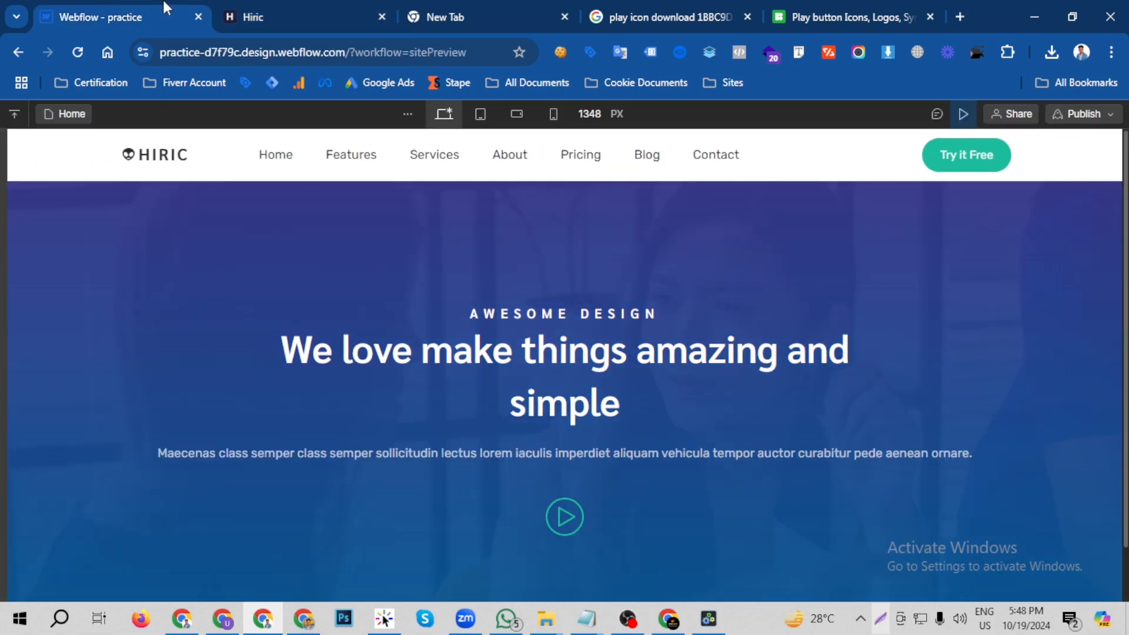
- Set the angle of the hero section's linear background gradient to 90 degrees
click(963, 113)
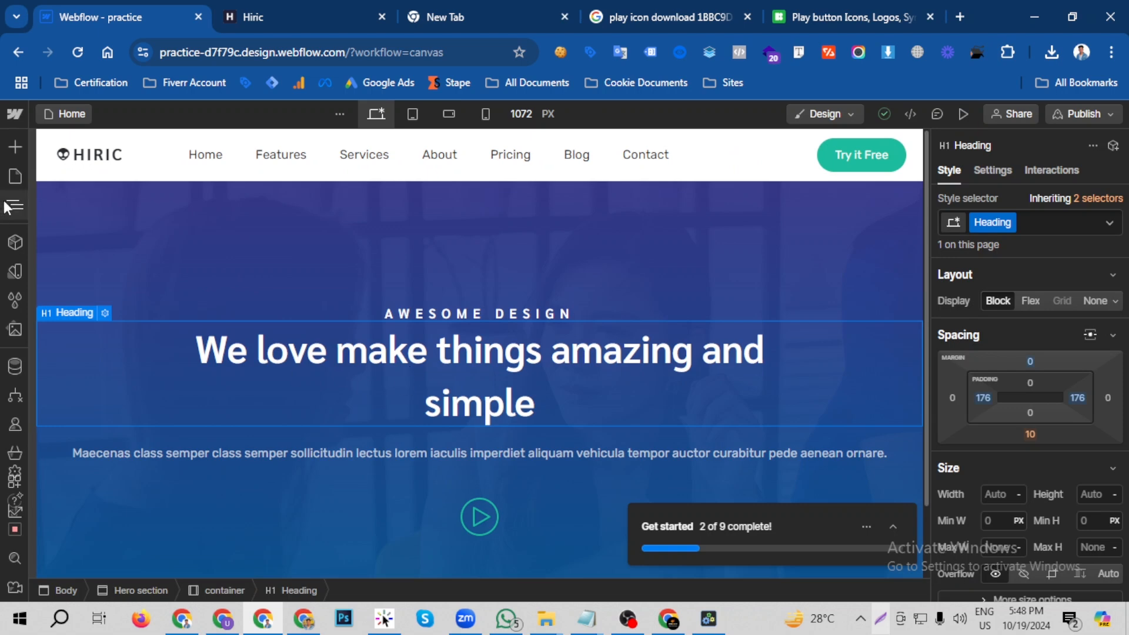
click(12, 209)
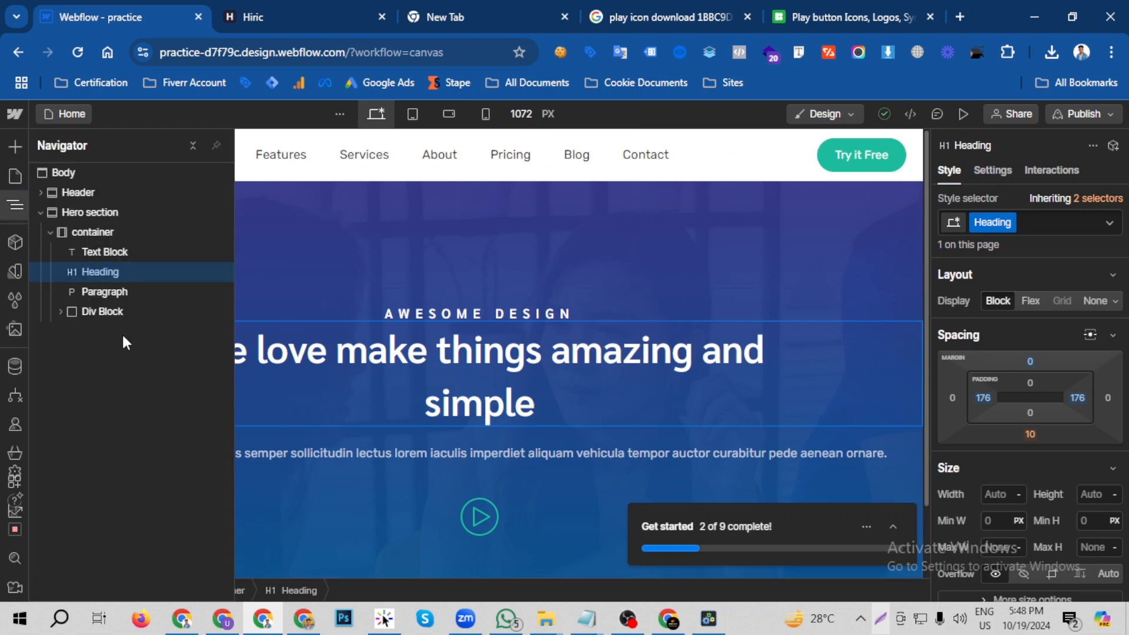
click(97, 217)
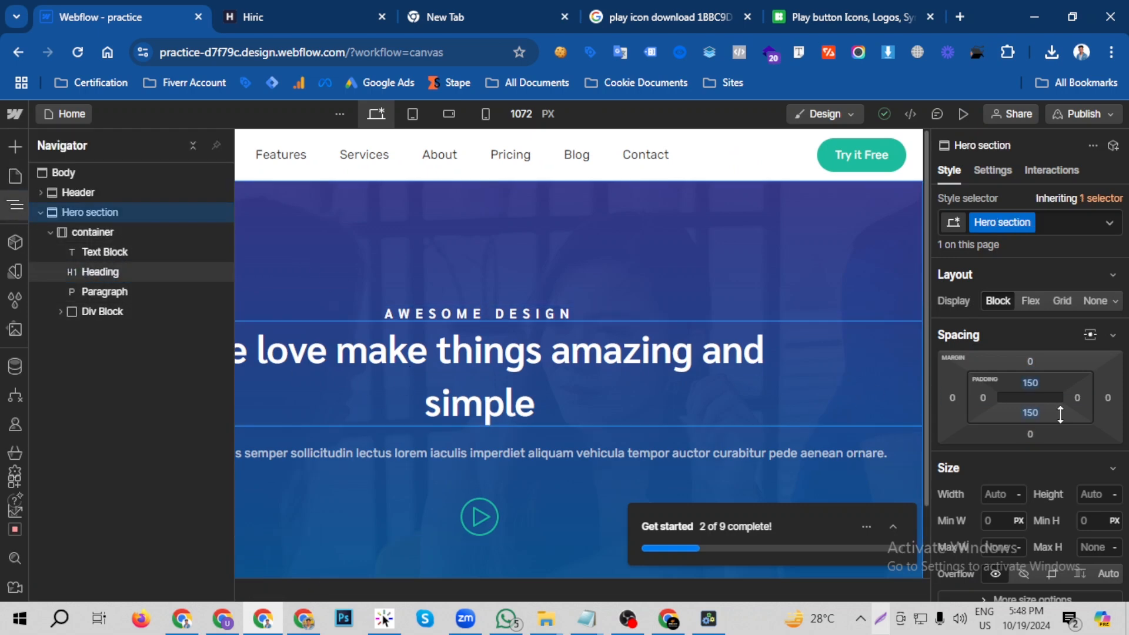
scroll(1060, 415, down, 5)
scroll(1061, 415, down, 6)
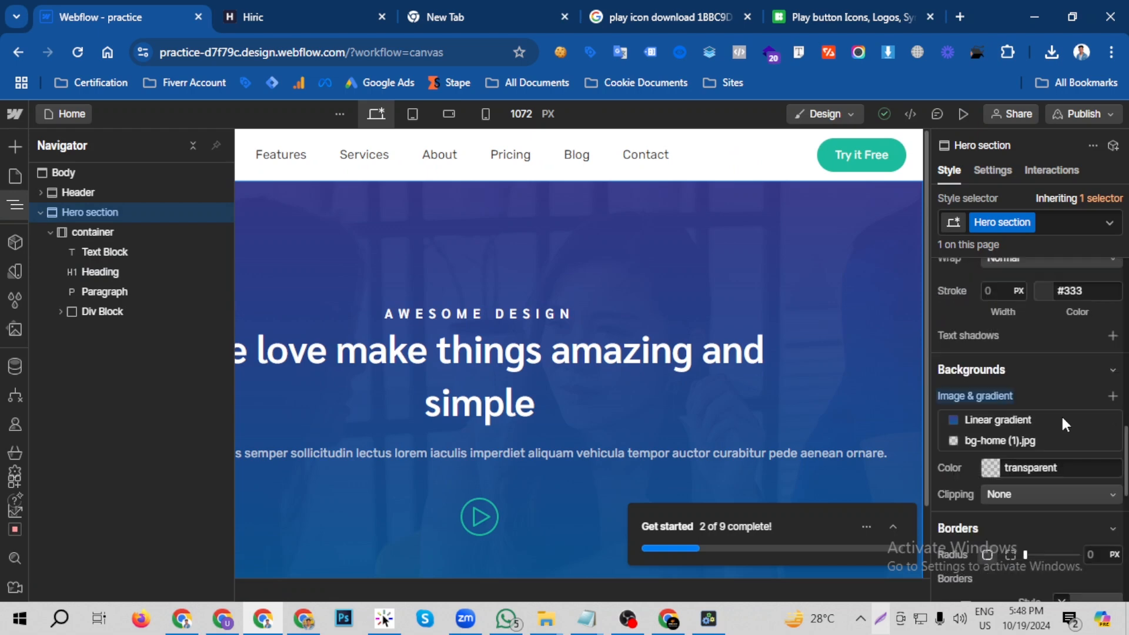
click(996, 419)
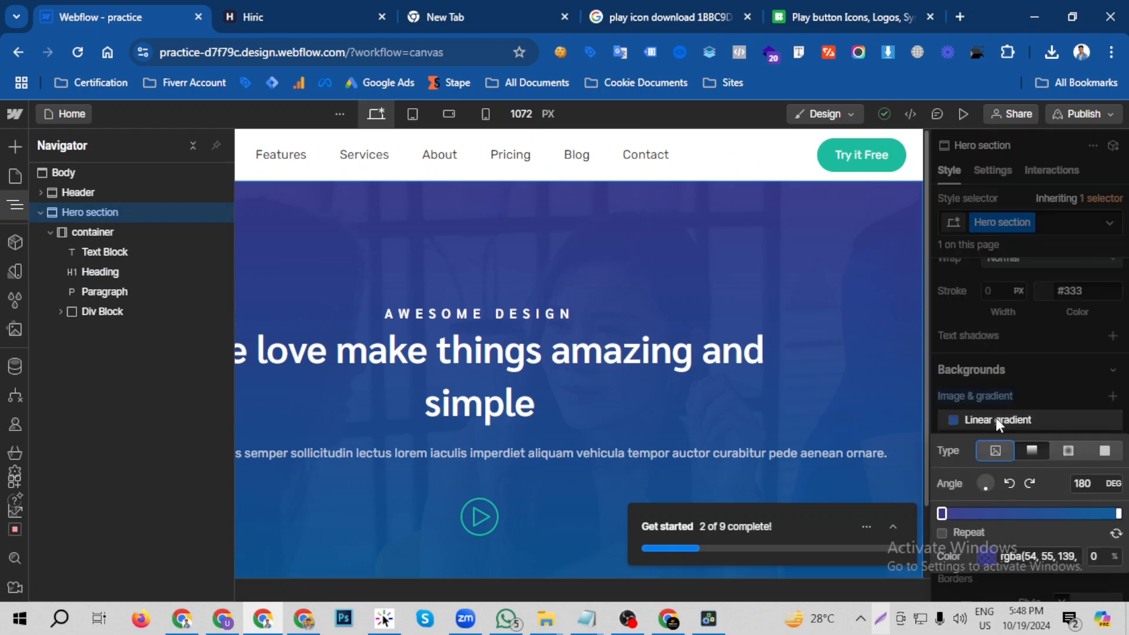
click(990, 479)
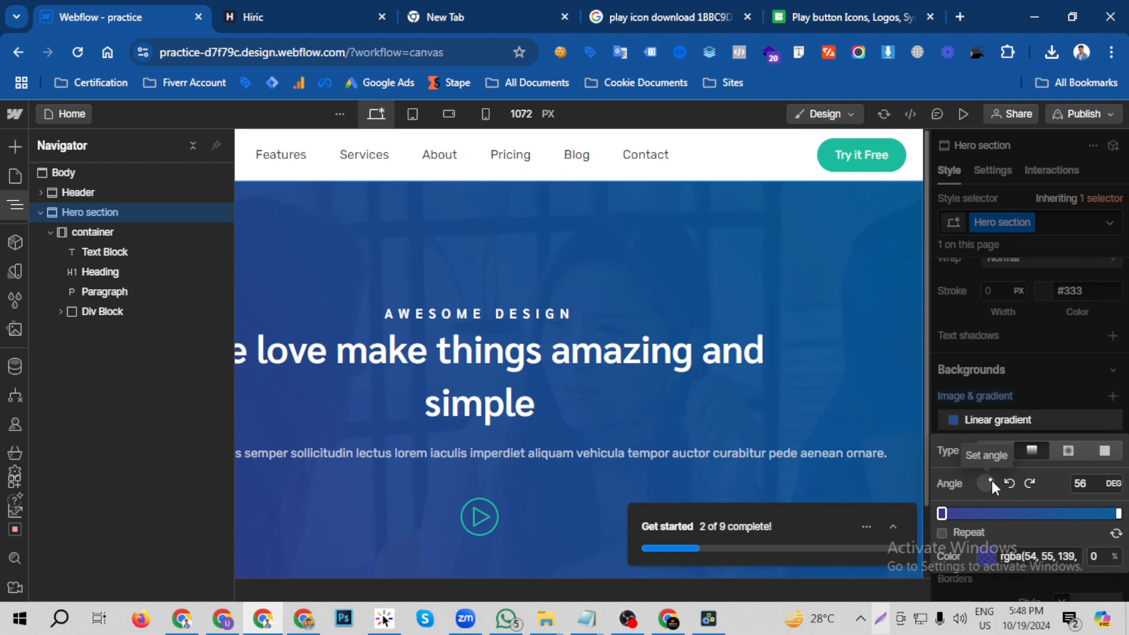
click(993, 490)
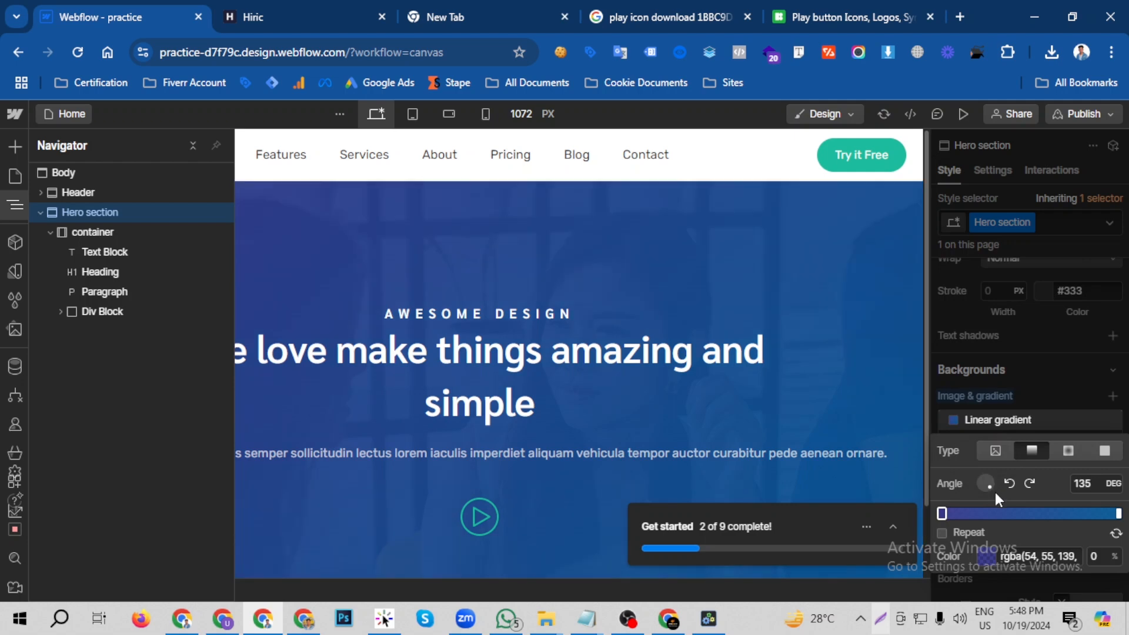
click(1099, 489)
text(90)
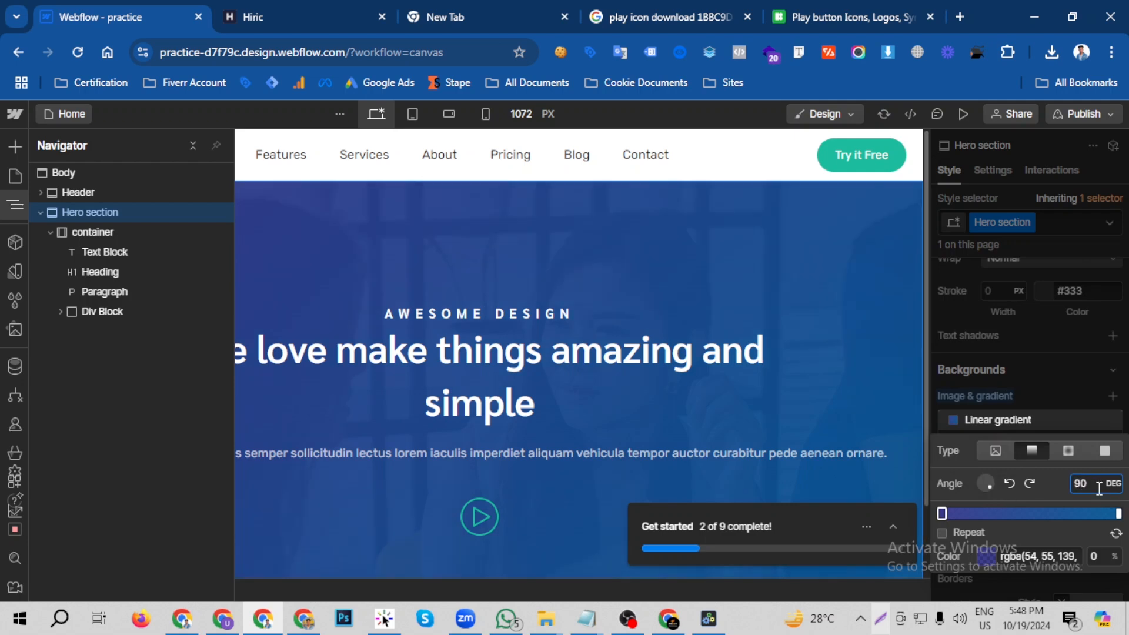
click(880, 340)
- Compare the Webflow hero's gradient direction and paragraph wrapping with the Hiric page
click(319, 9)
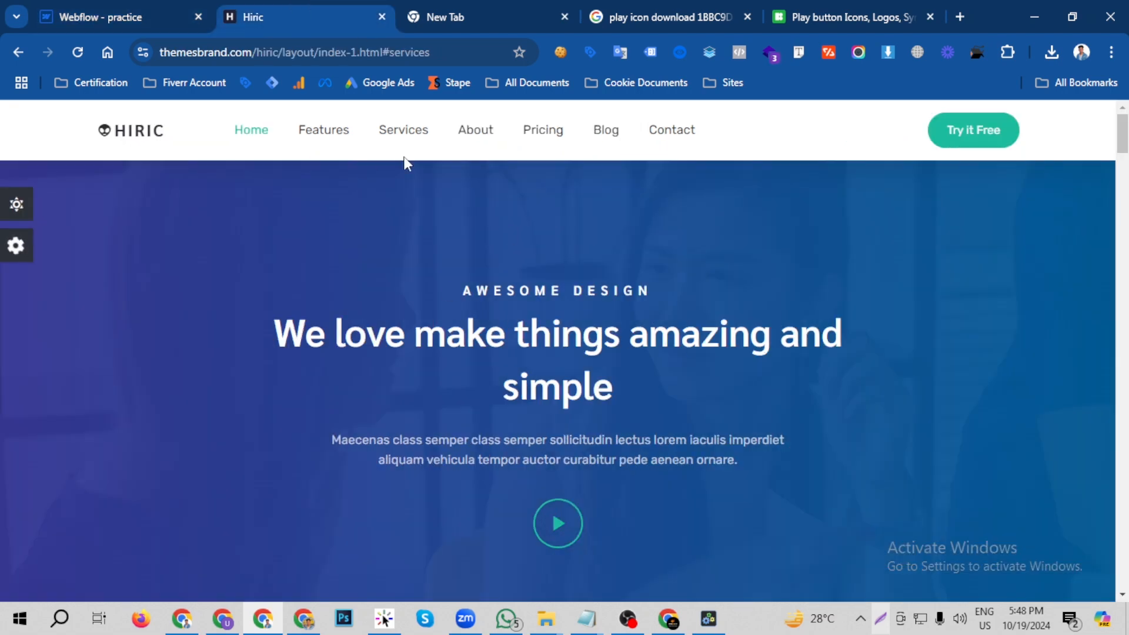
key(ctrl+shift+Tab)
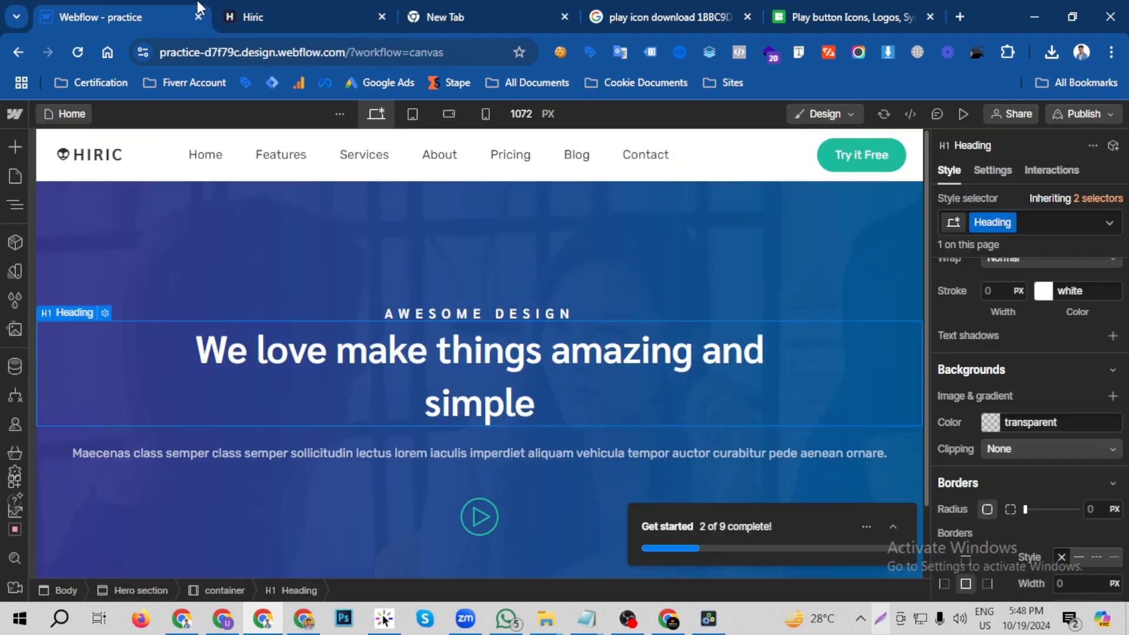
click(298, 7)
click(131, 9)
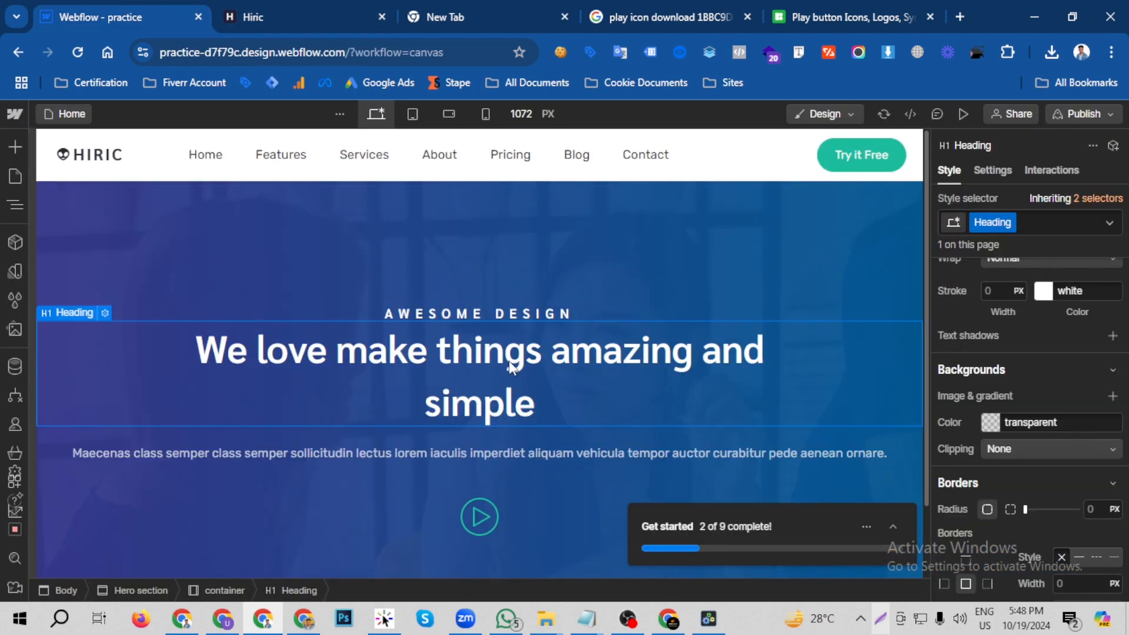
- Set the left and right padding of the hero paragraph to 237 px so its text wraps onto two lines
click(831, 451)
scroll(1052, 353, up, 5)
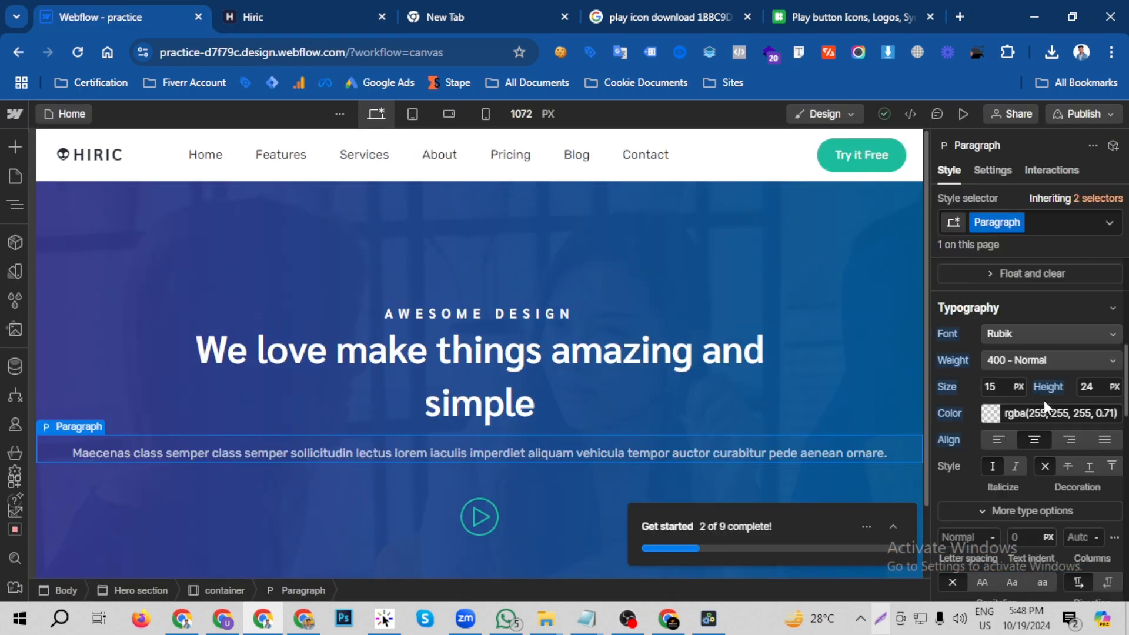
scroll(1043, 401, up, 6)
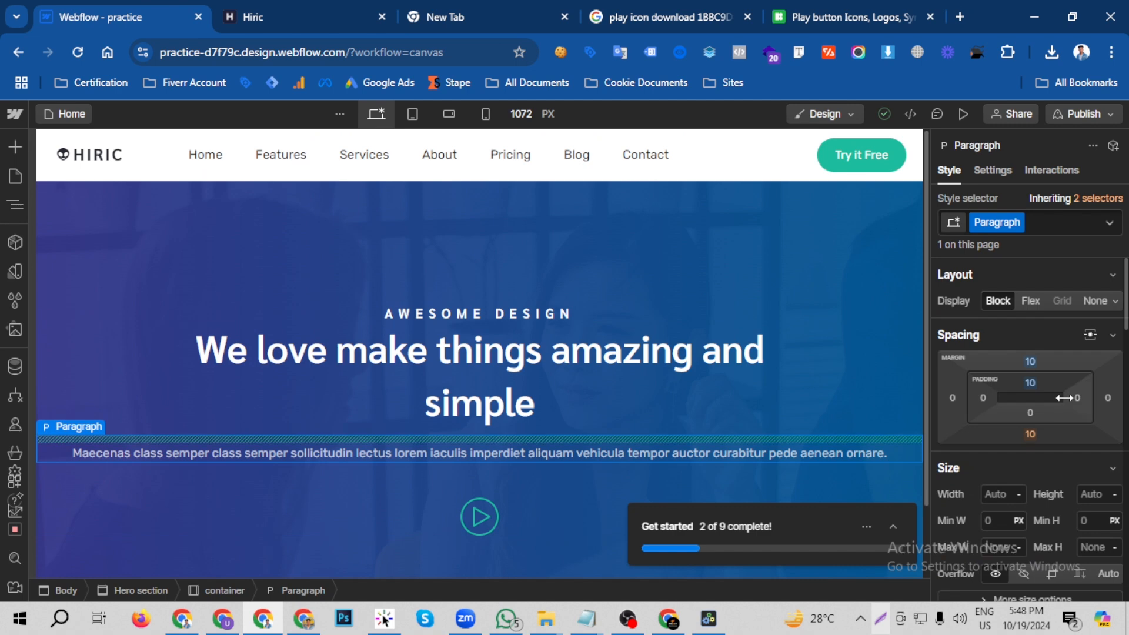
drag(1064, 397, 869, 395)
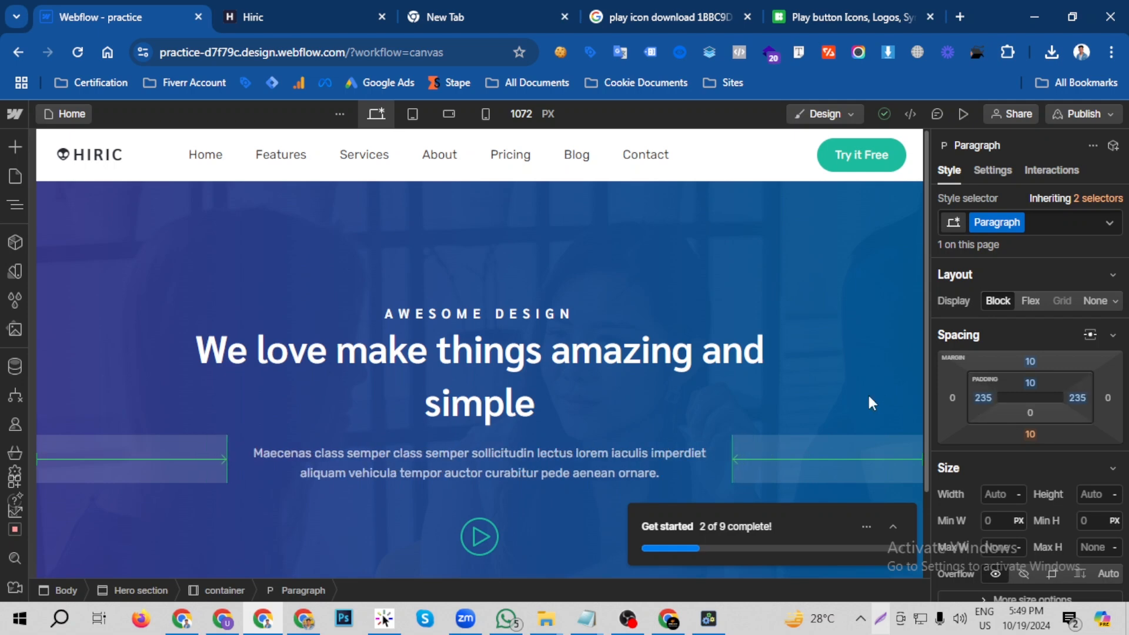
- Preview the Webflow page and compare the paragraph's line break with the Hiric page
click(962, 115)
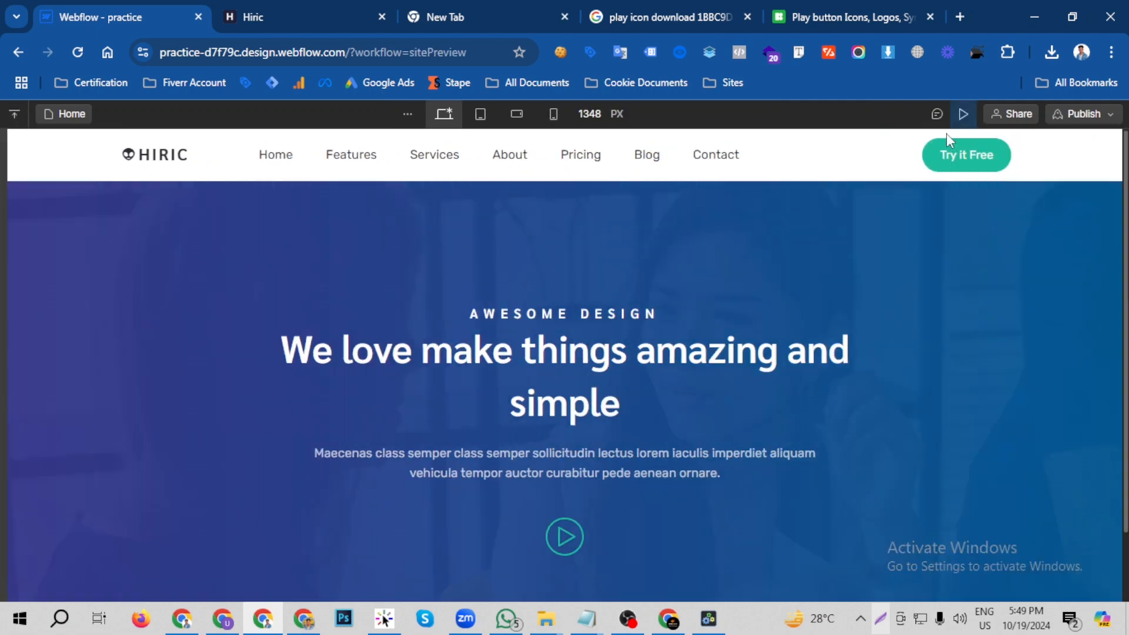
click(318, 2)
click(167, 3)
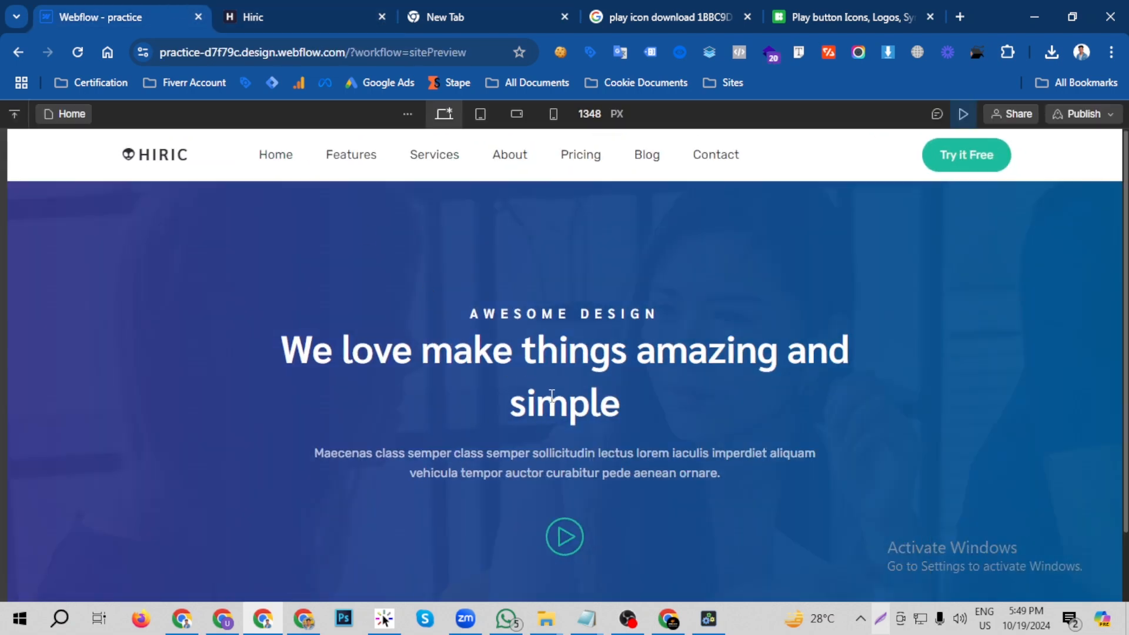
click(292, 8)
click(139, 9)
- Set the hero paragraph's left and right padding to 259 px and preview the page
click(959, 114)
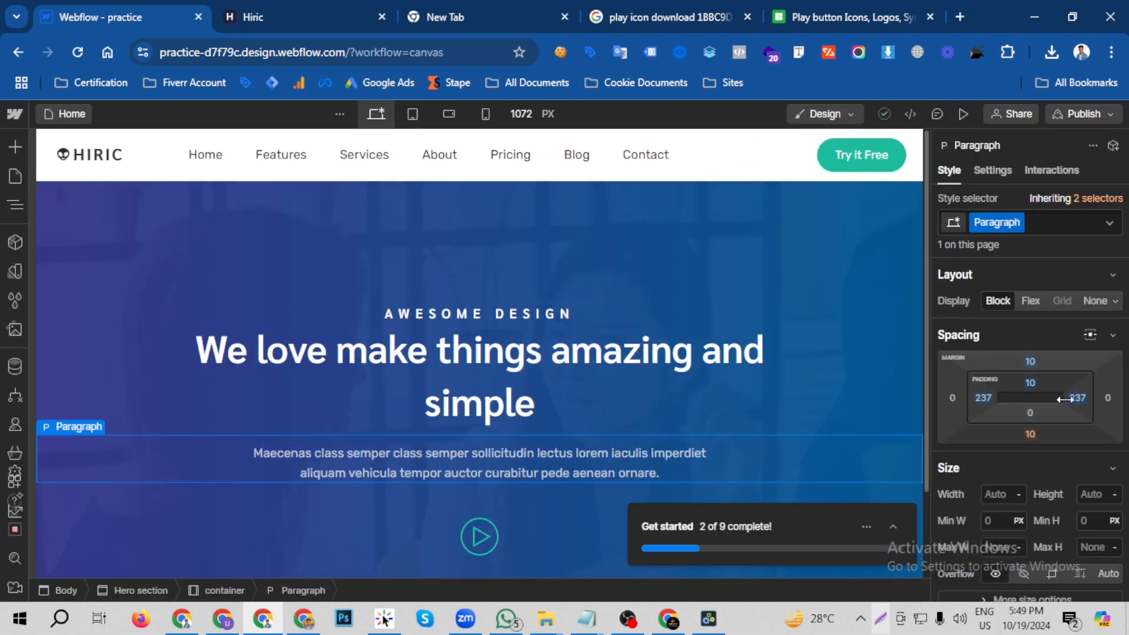
drag(1070, 398, 1047, 399)
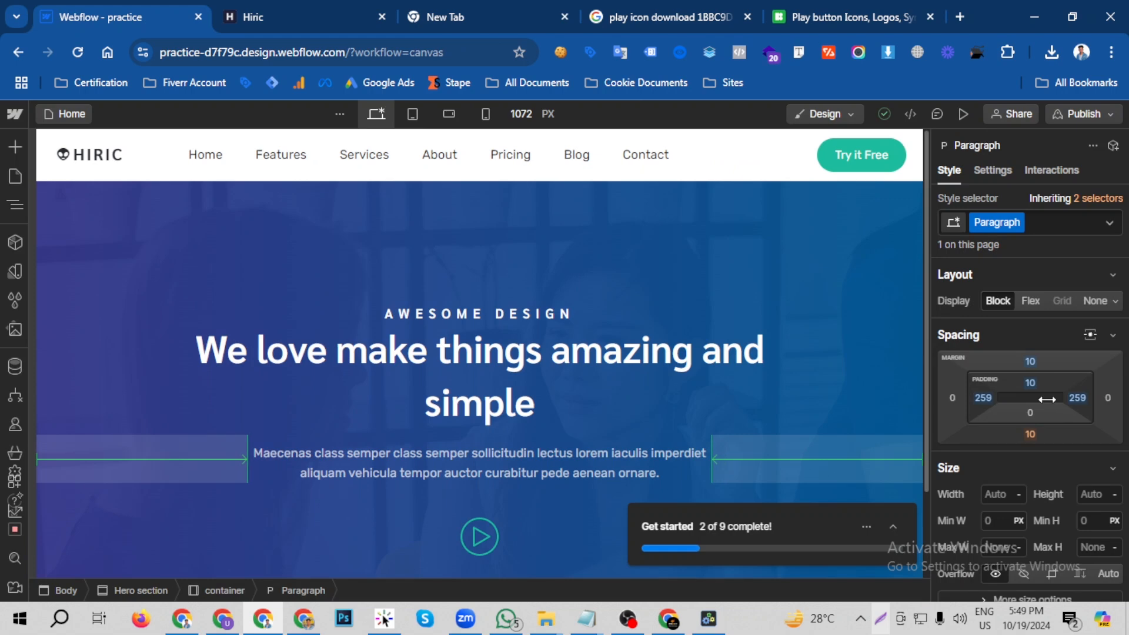
click(963, 114)
- Compare the complete previewed hero section, including its lower part, with the Hiric page
click(335, 9)
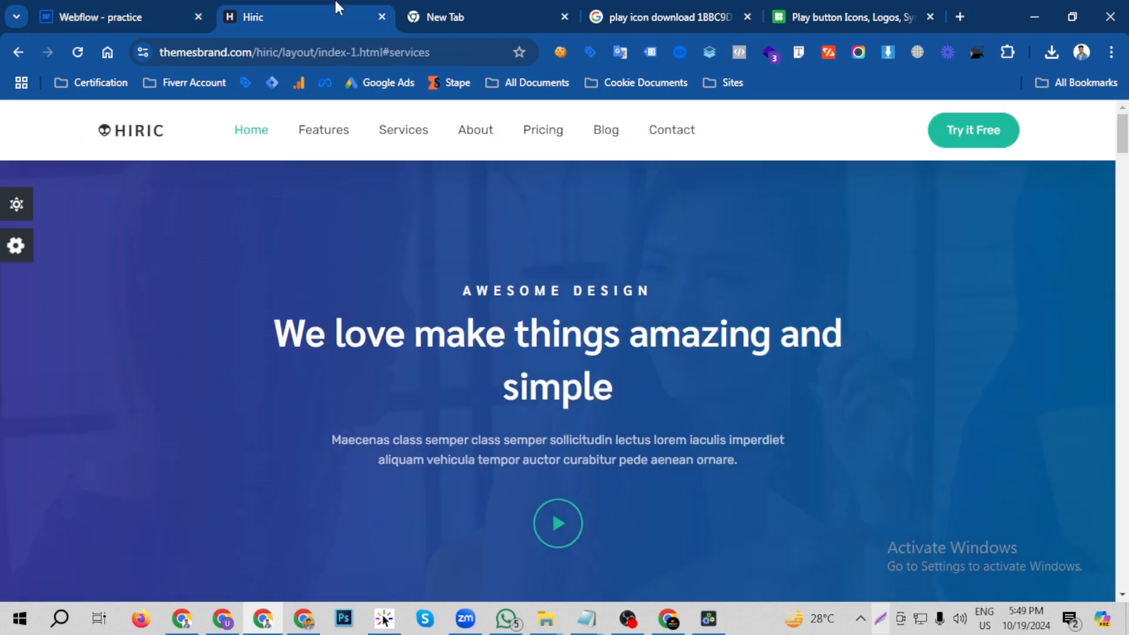
click(94, 15)
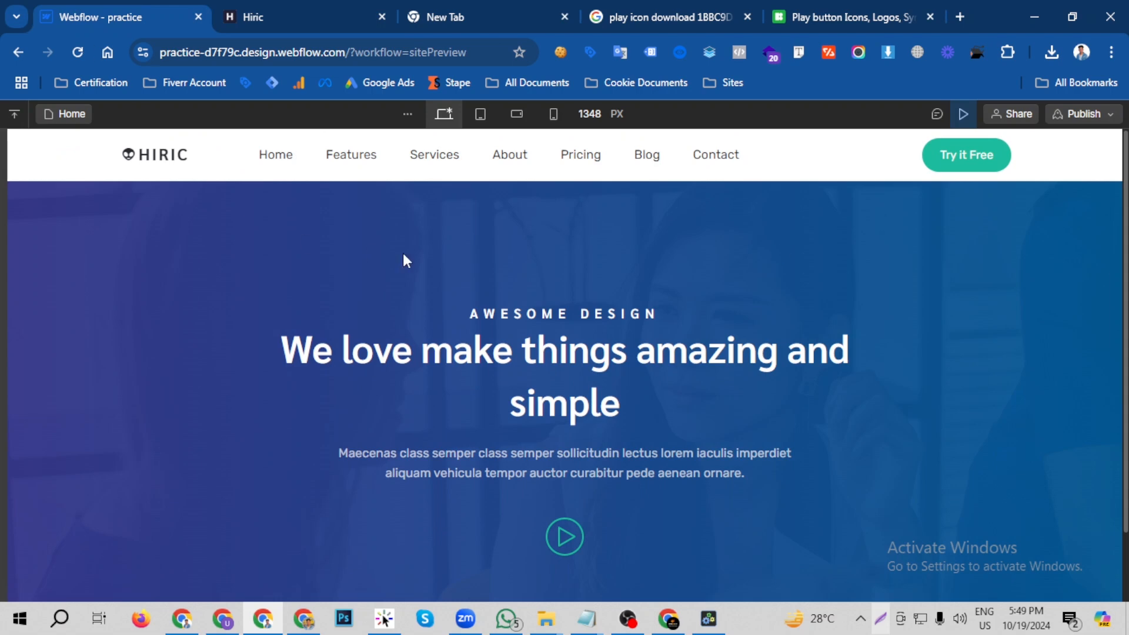
scroll(405, 255, down, 1)
scroll(405, 254, up, 1)
scroll(404, 255, down, 1)
scroll(405, 255, up, 1)
click(264, 4)
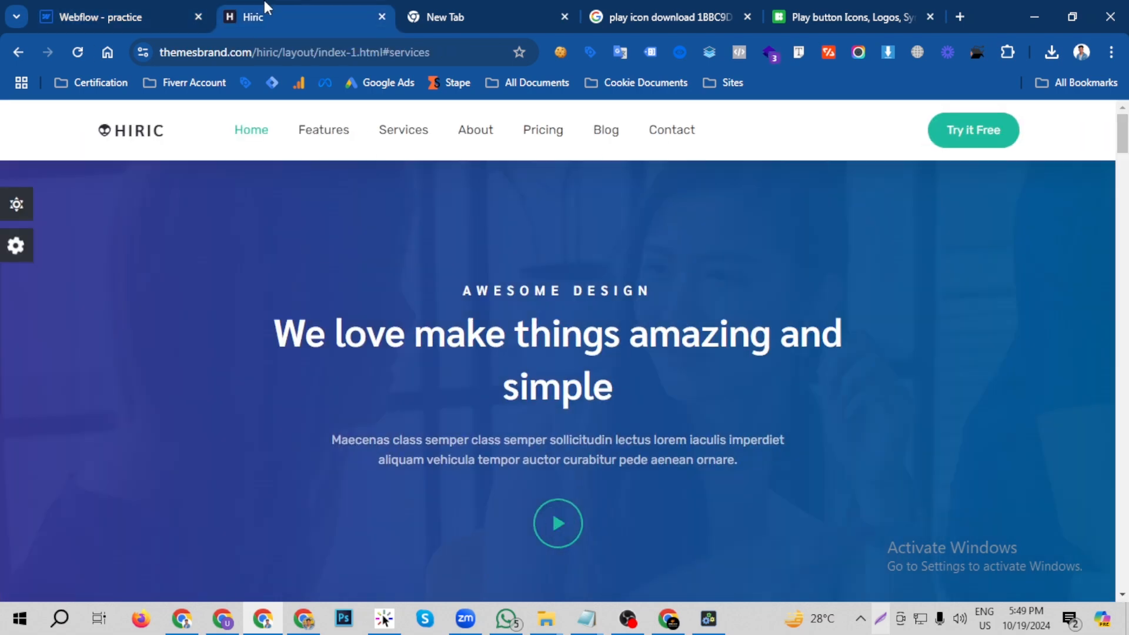